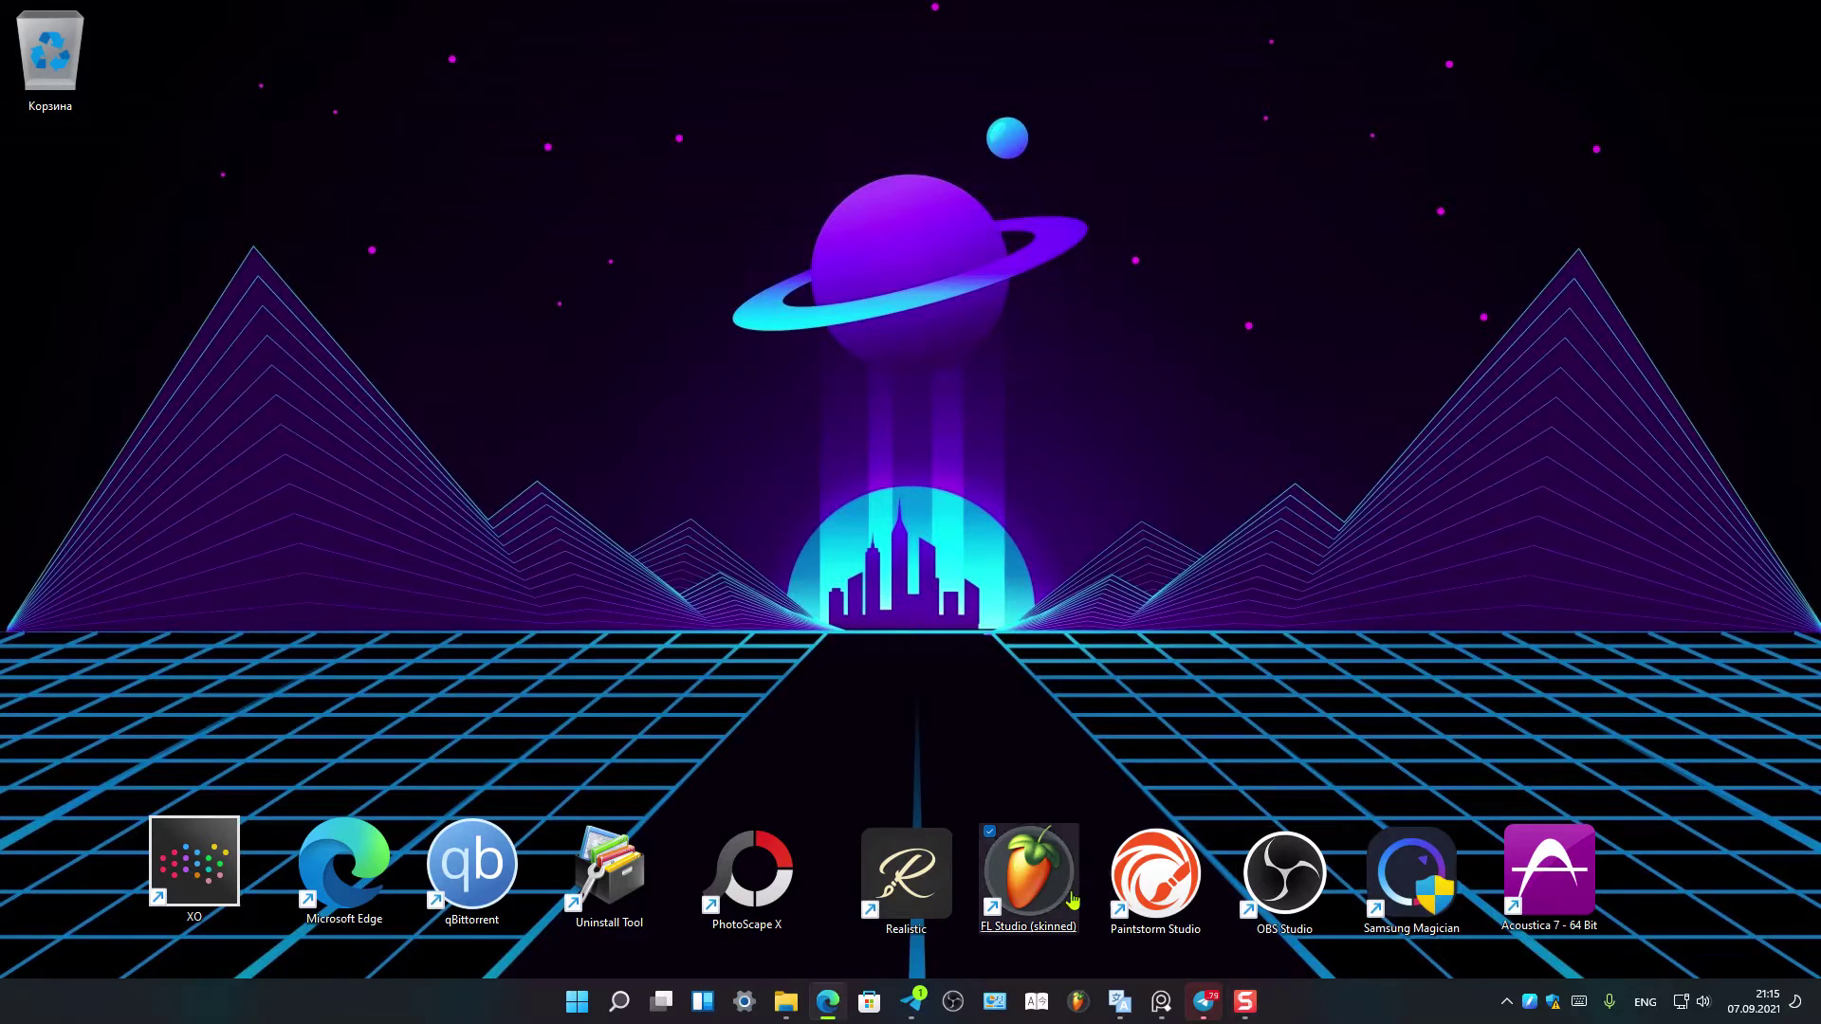
# Launch Realistic from its desktop shortcut to show the saved-paintings gallery
pyautogui.click(915, 880)
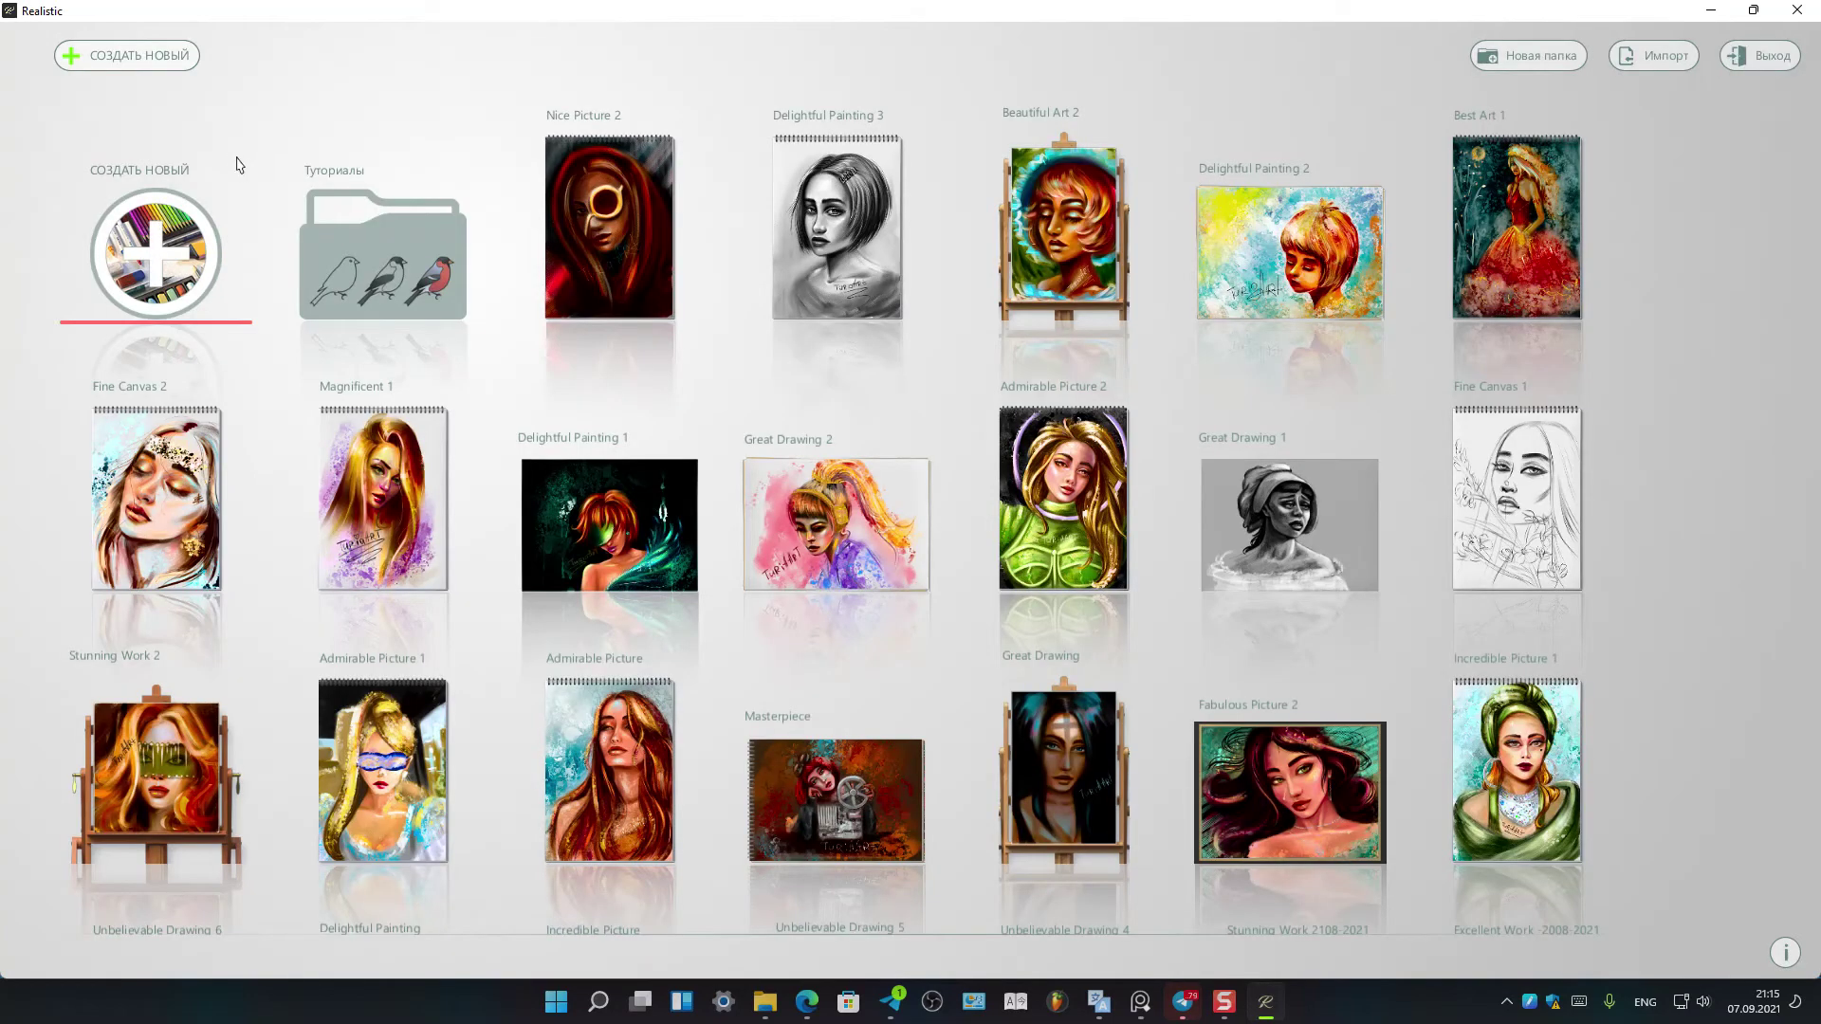
# Create a new Акварель (watercolour) drawing on spiral sketchbook paper
pyautogui.click(152, 267)
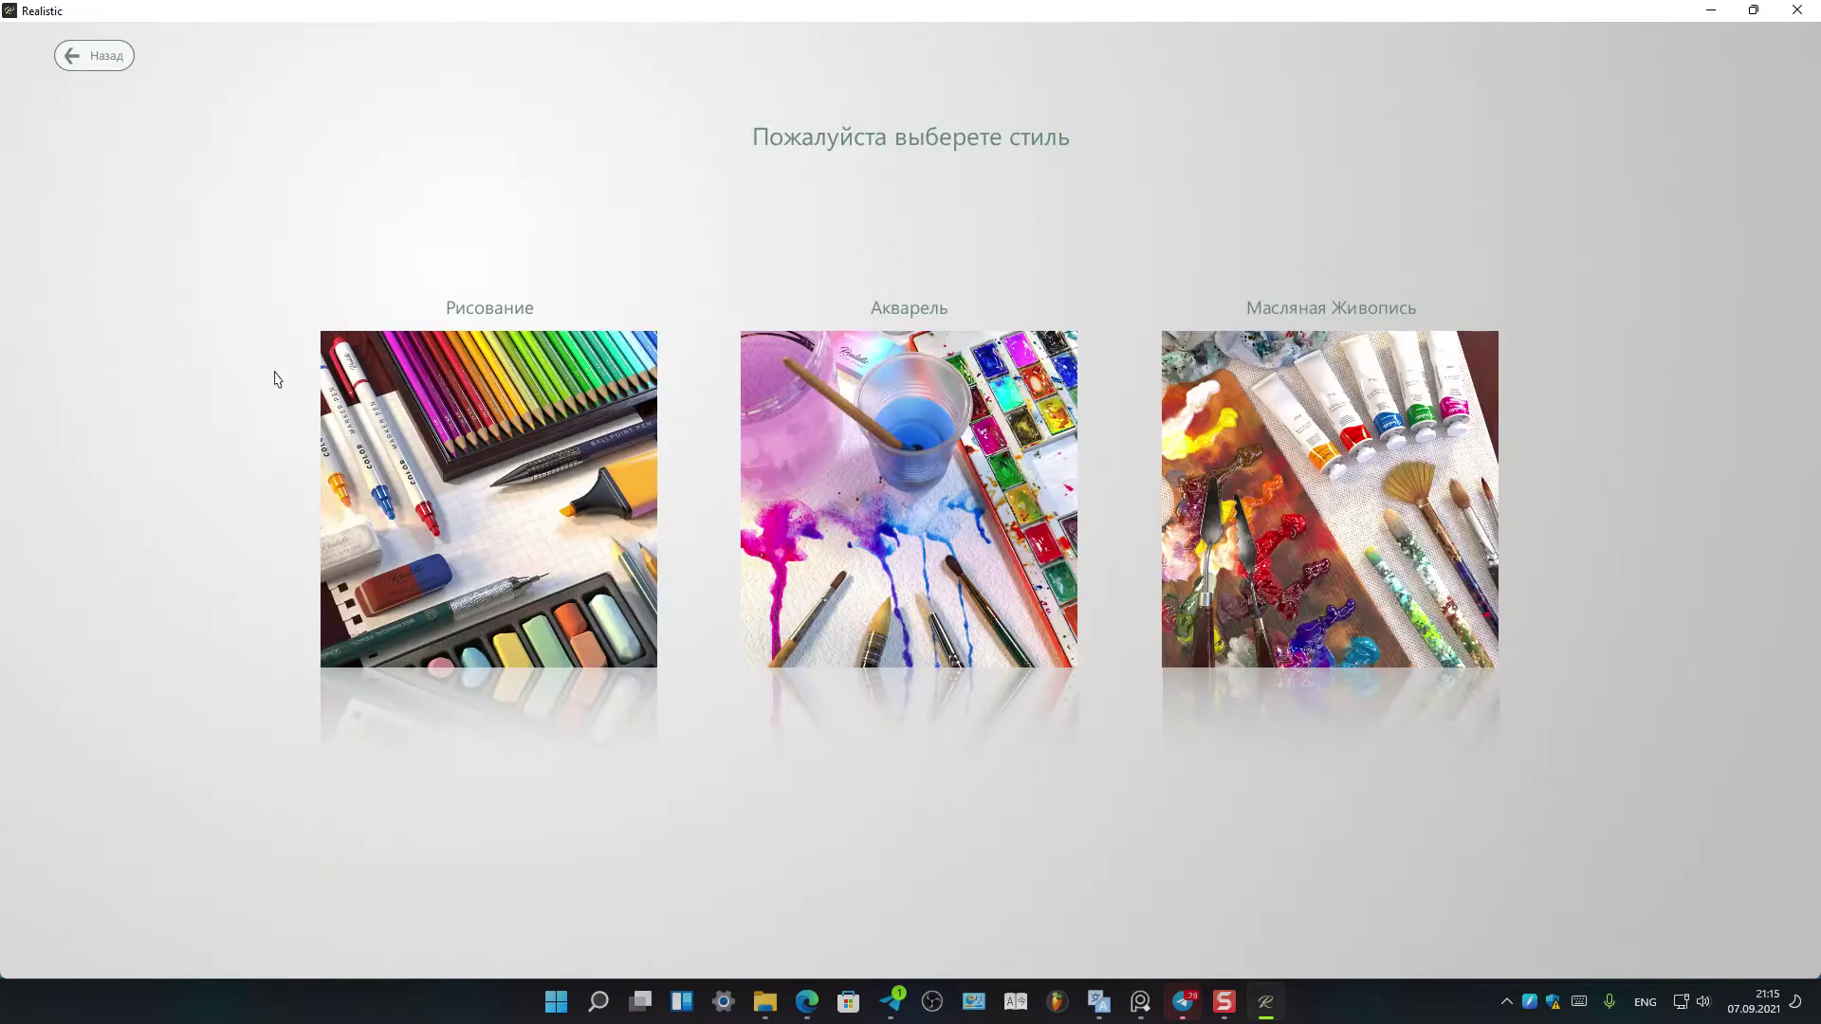
pyautogui.click(866, 449)
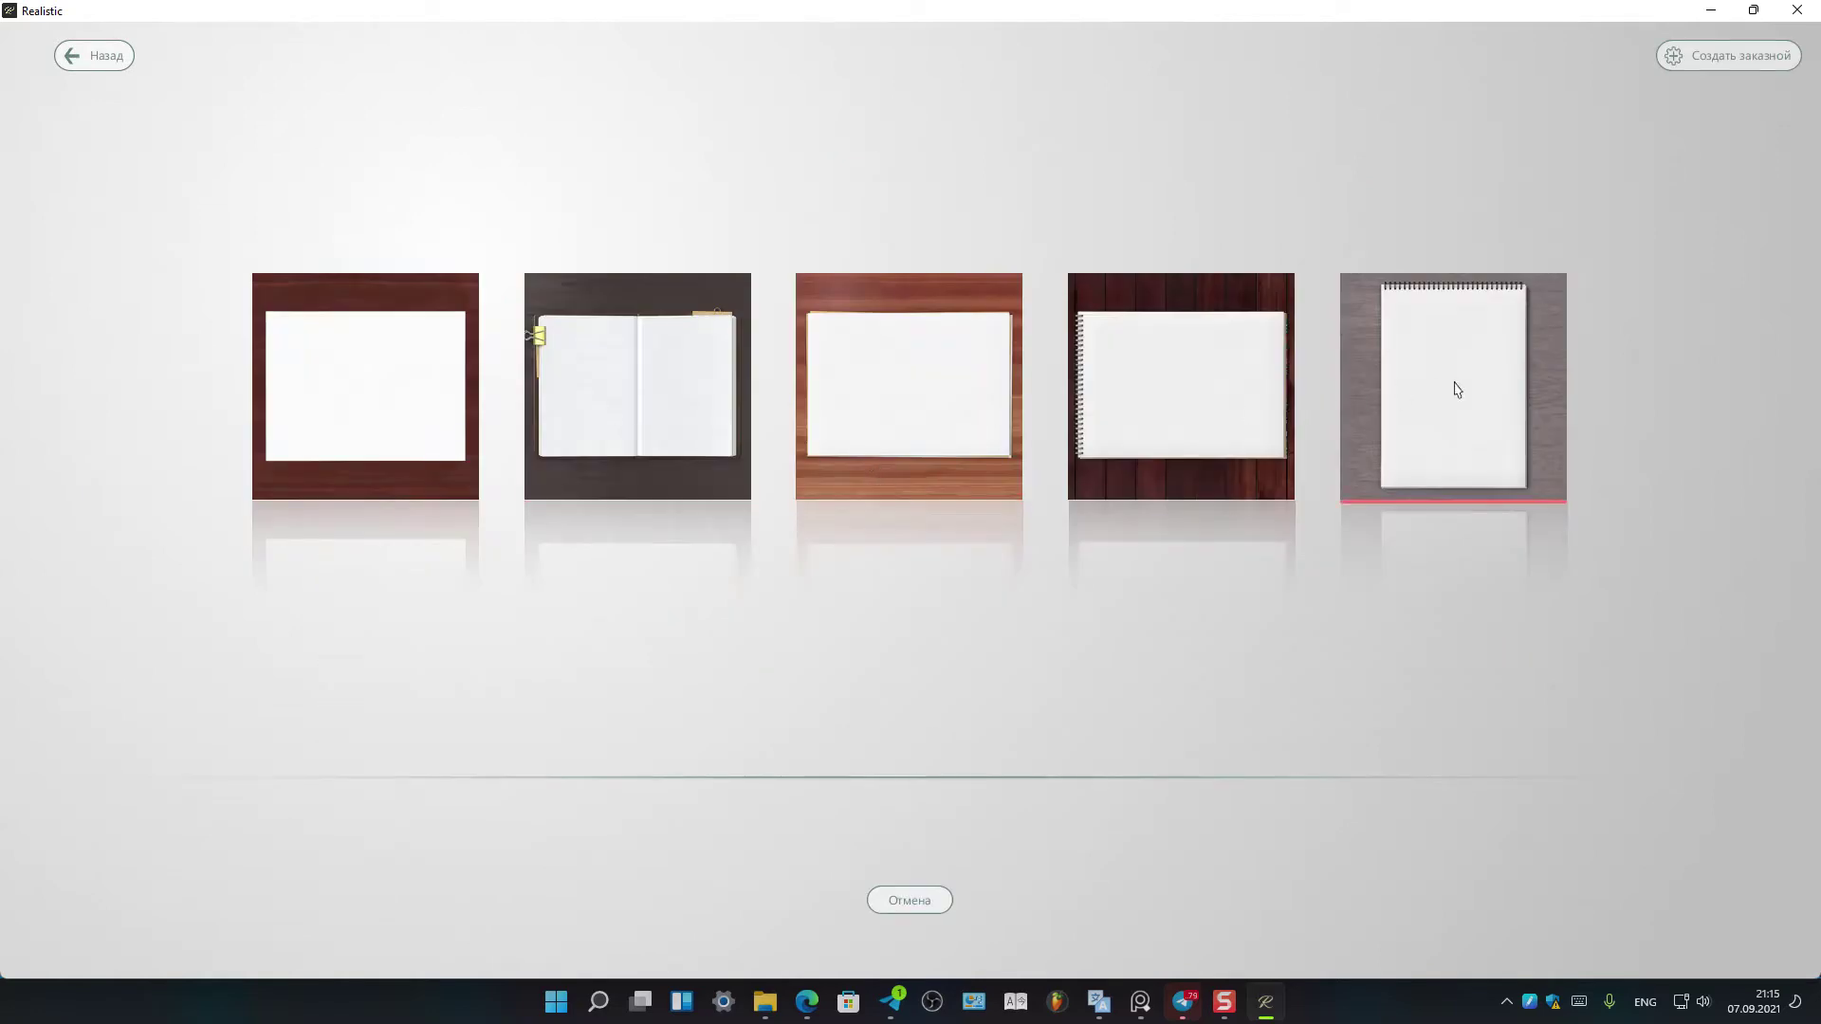
pyautogui.click(858, 903)
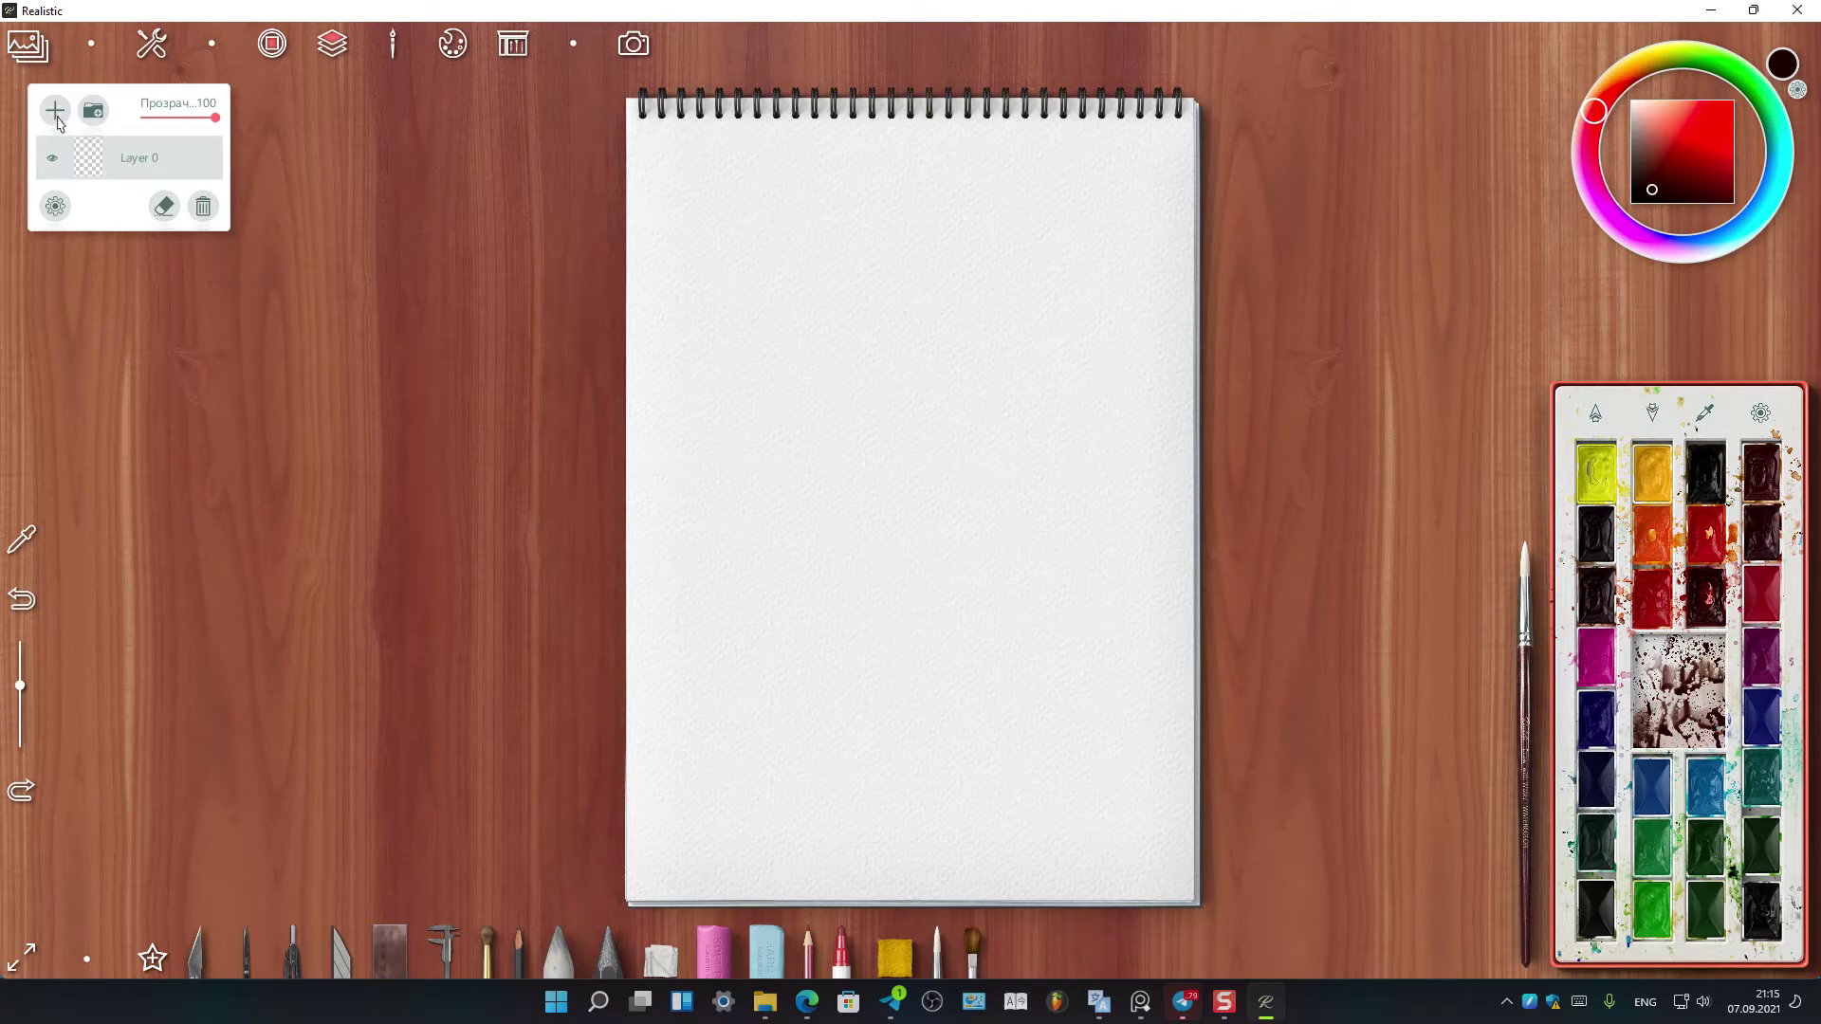
# Import the blonde portrait from Референсы as a reference layer at the page's top-right
pyautogui.click(56, 206)
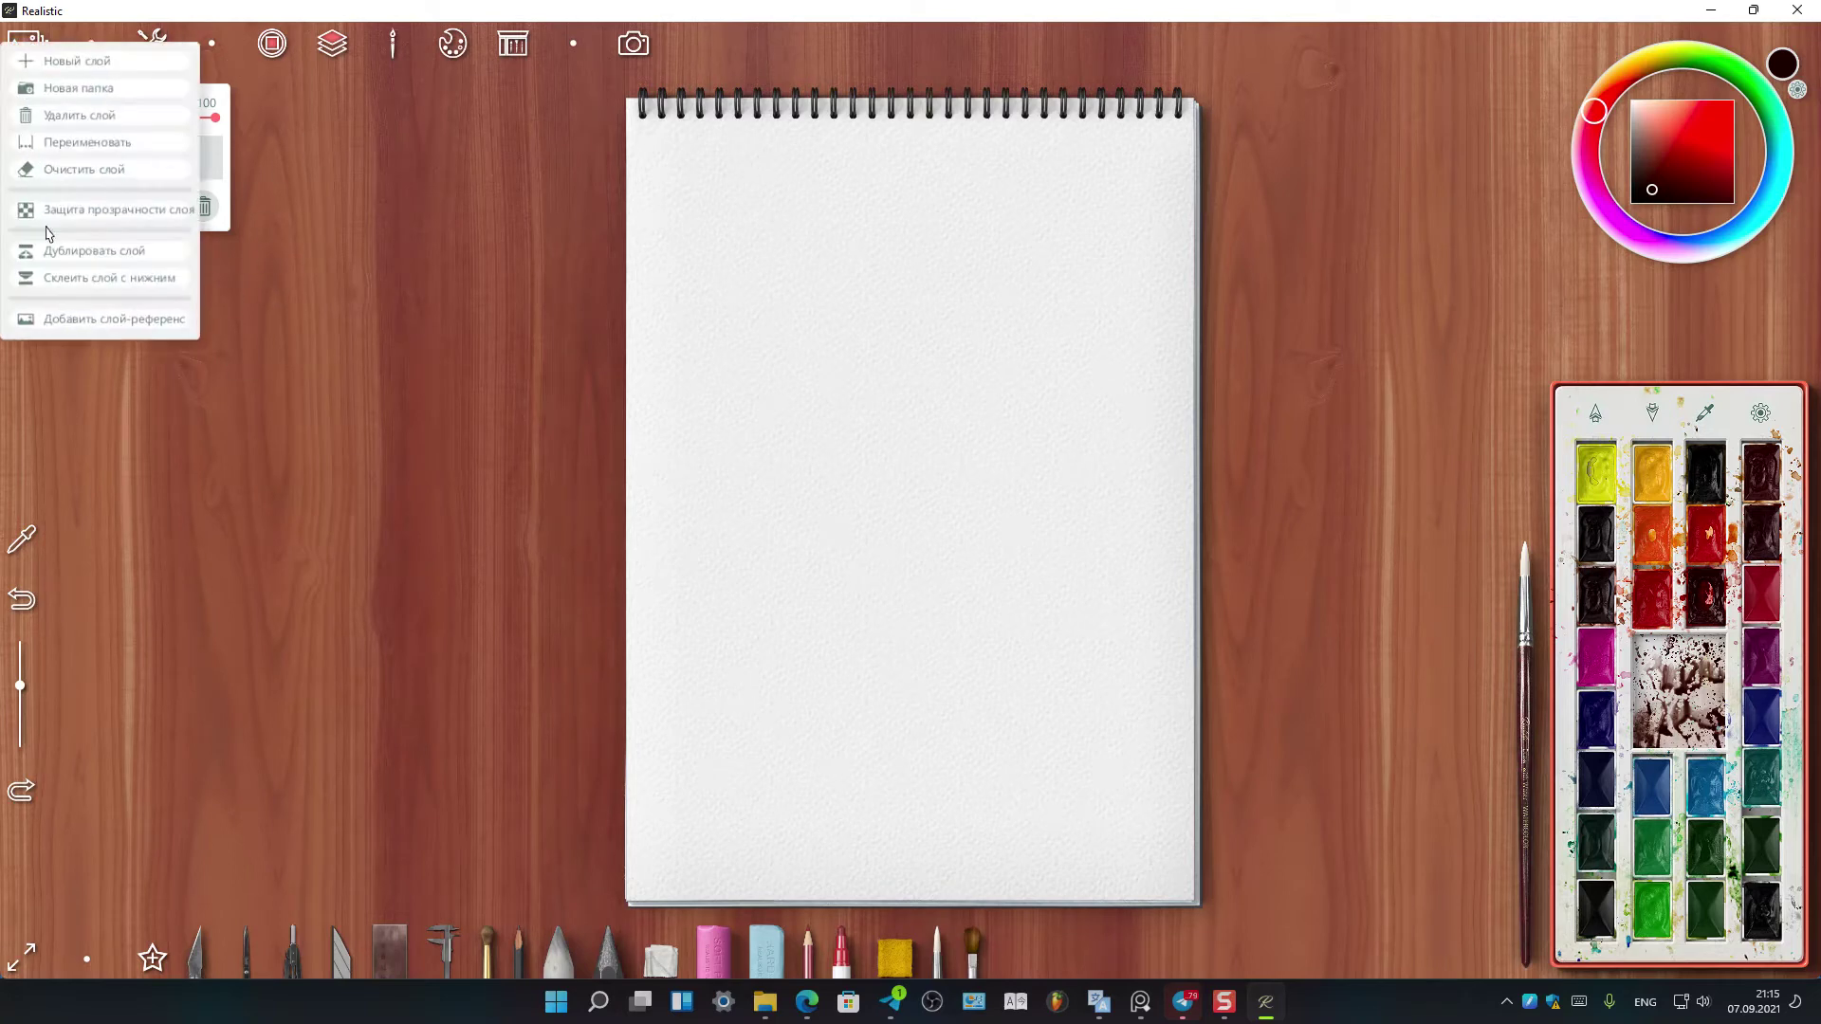
pyautogui.click(93, 323)
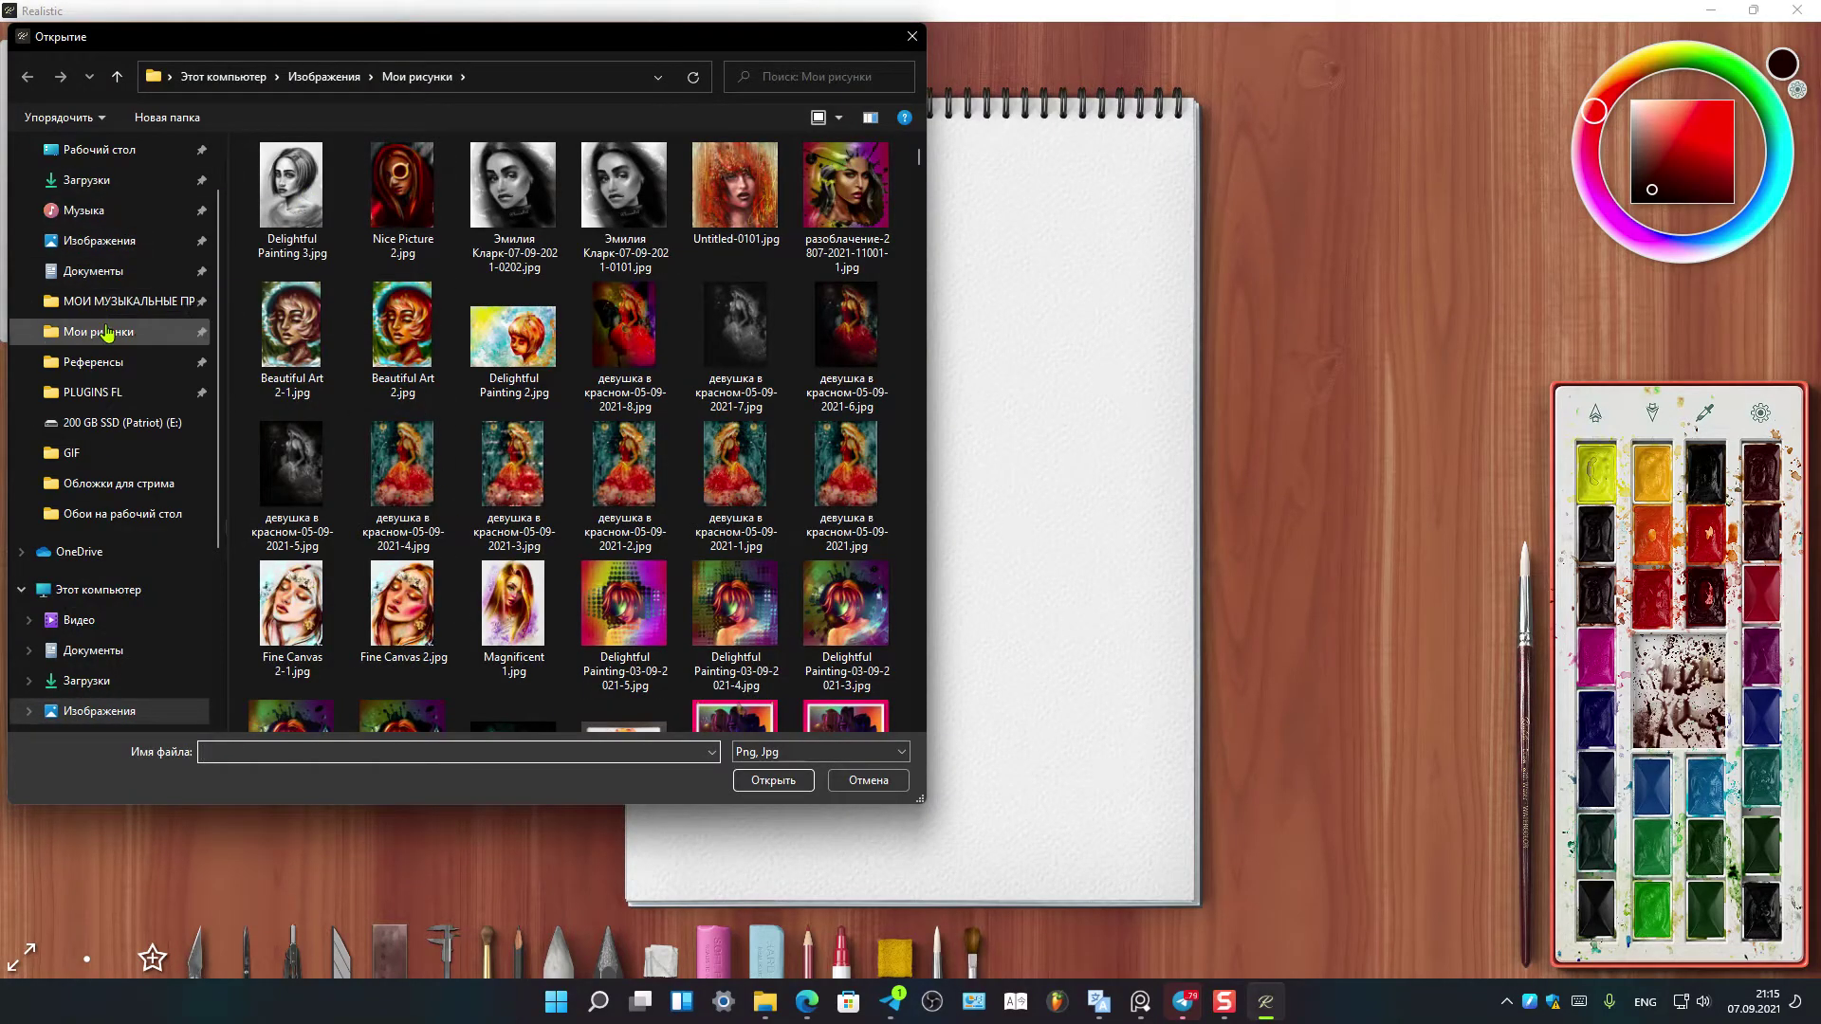
pyautogui.click(92, 361)
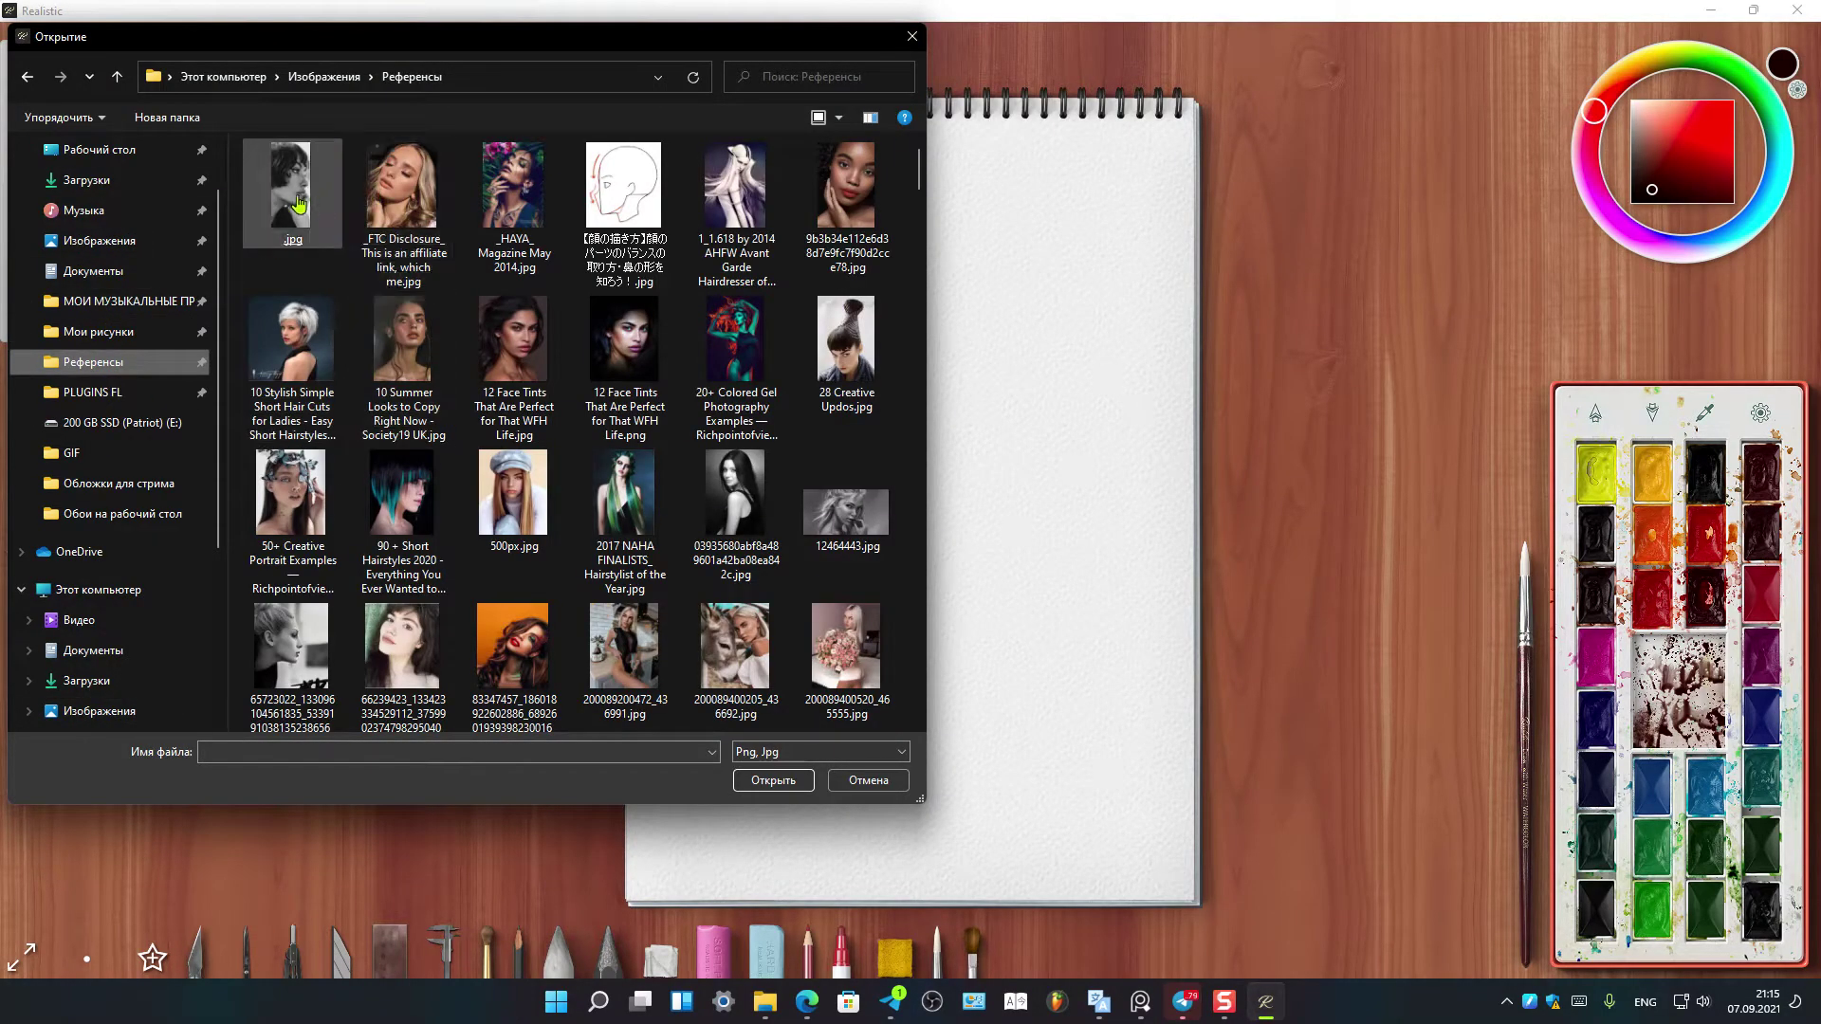
pyautogui.doubleClick(397, 204)
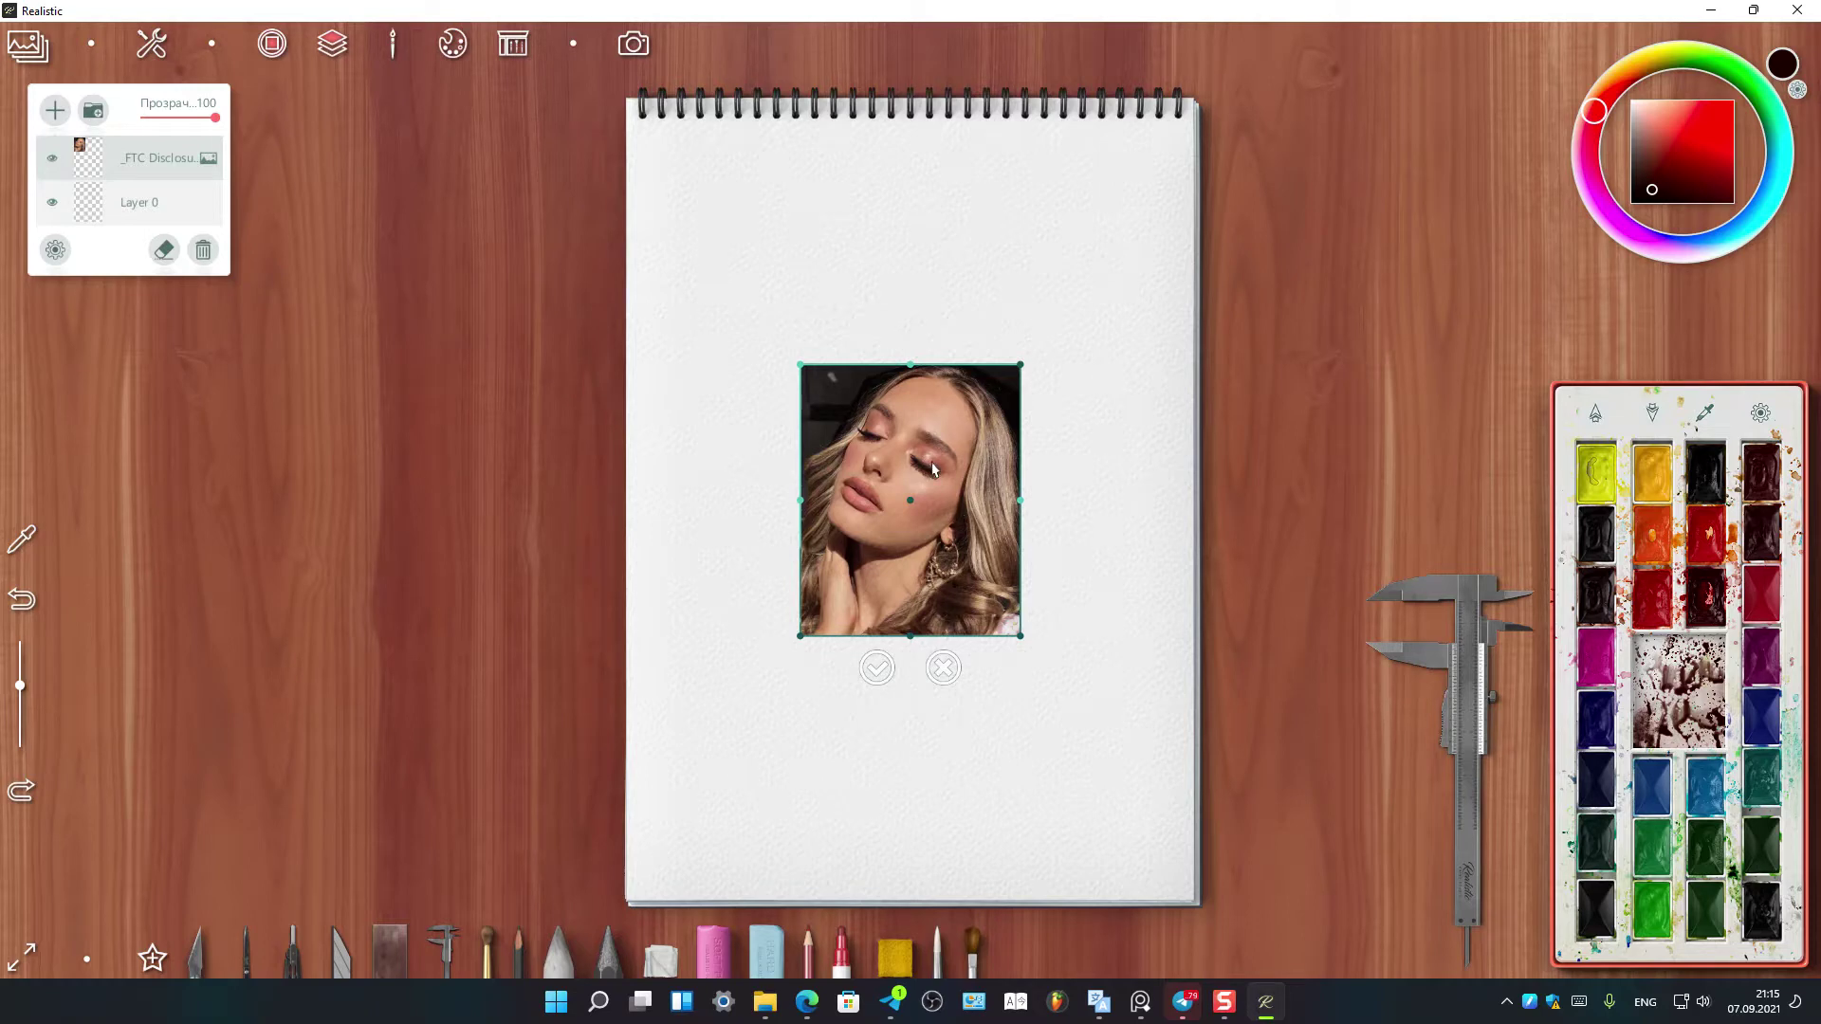
pyautogui.moveTo(932, 468)
pyautogui.mouseDown()
pyautogui.moveTo(1458, 284)
pyautogui.moveTo(839, 441)
pyautogui.moveTo(366, 372)
pyautogui.moveTo(638, 476)
pyautogui.moveTo(901, 457)
pyautogui.moveTo(961, 424)
pyautogui.moveTo(950, 439)
pyautogui.moveTo(927, 415)
pyautogui.moveTo(1071, 230)
pyautogui.moveTo(1105, 227)
pyautogui.mouseUp()
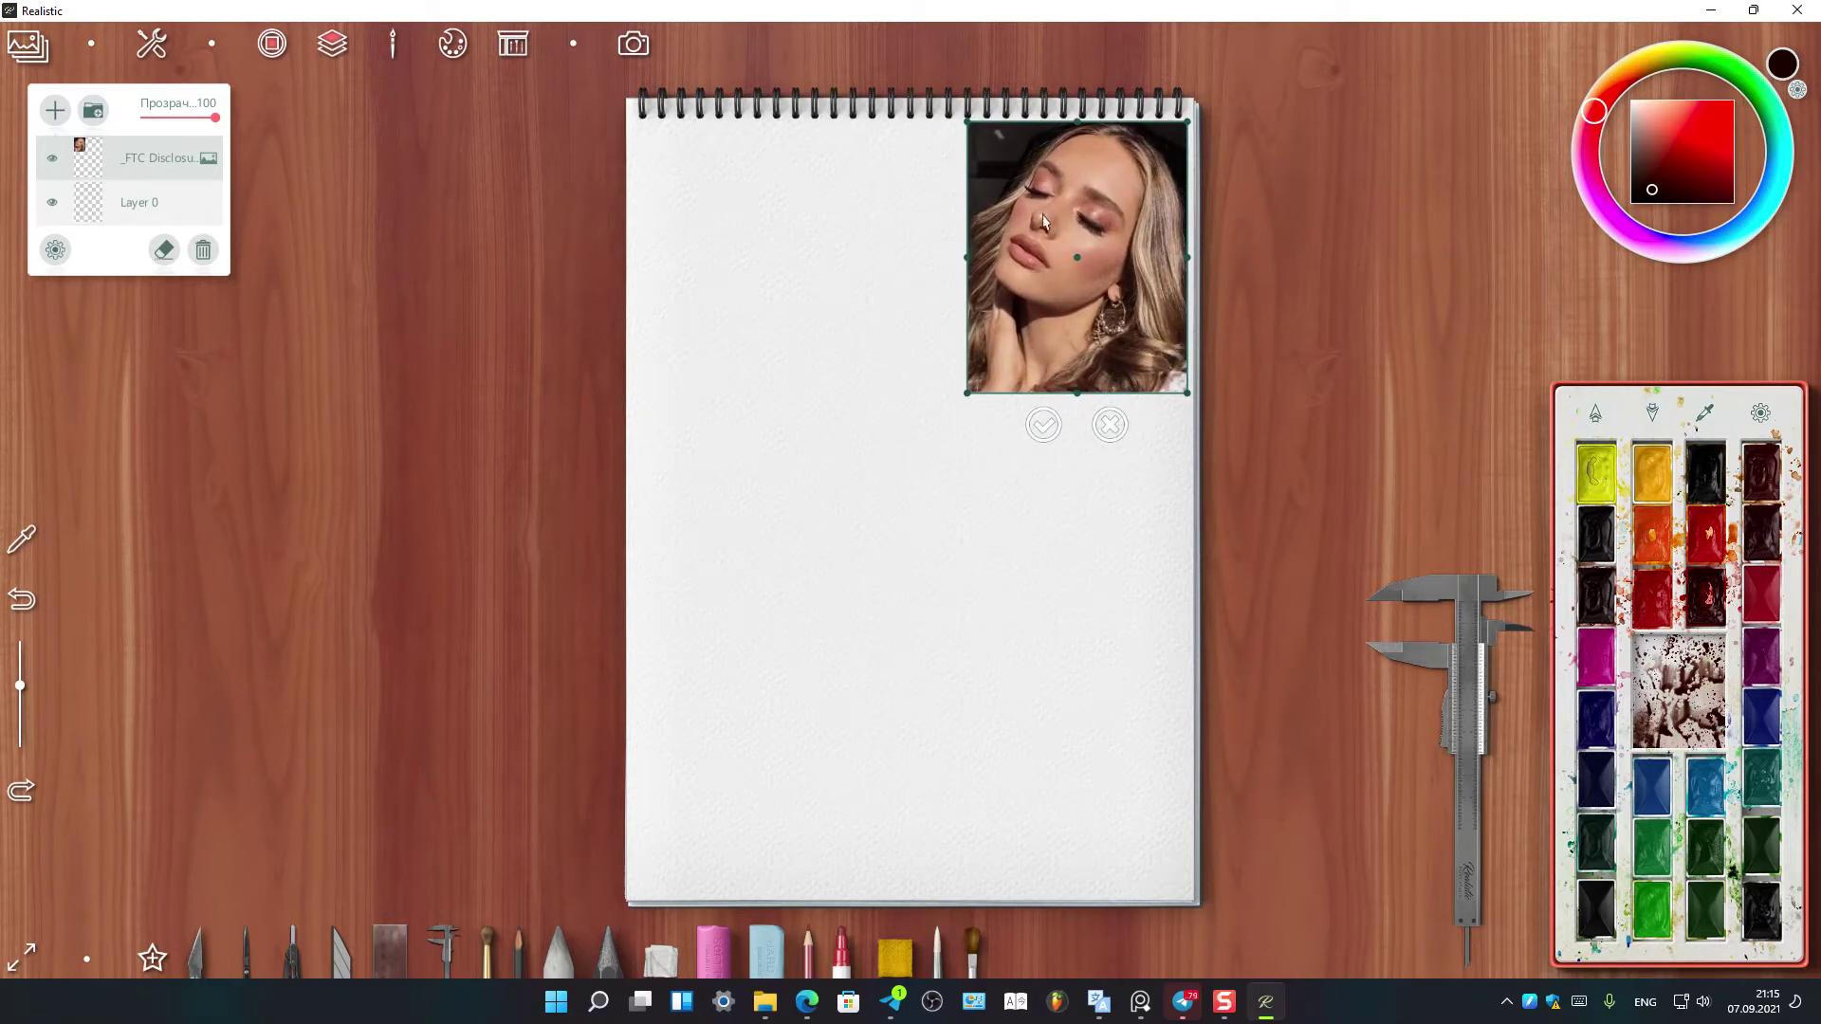
pyautogui.moveTo(1064, 211); pyautogui.dragTo(1055, 219)
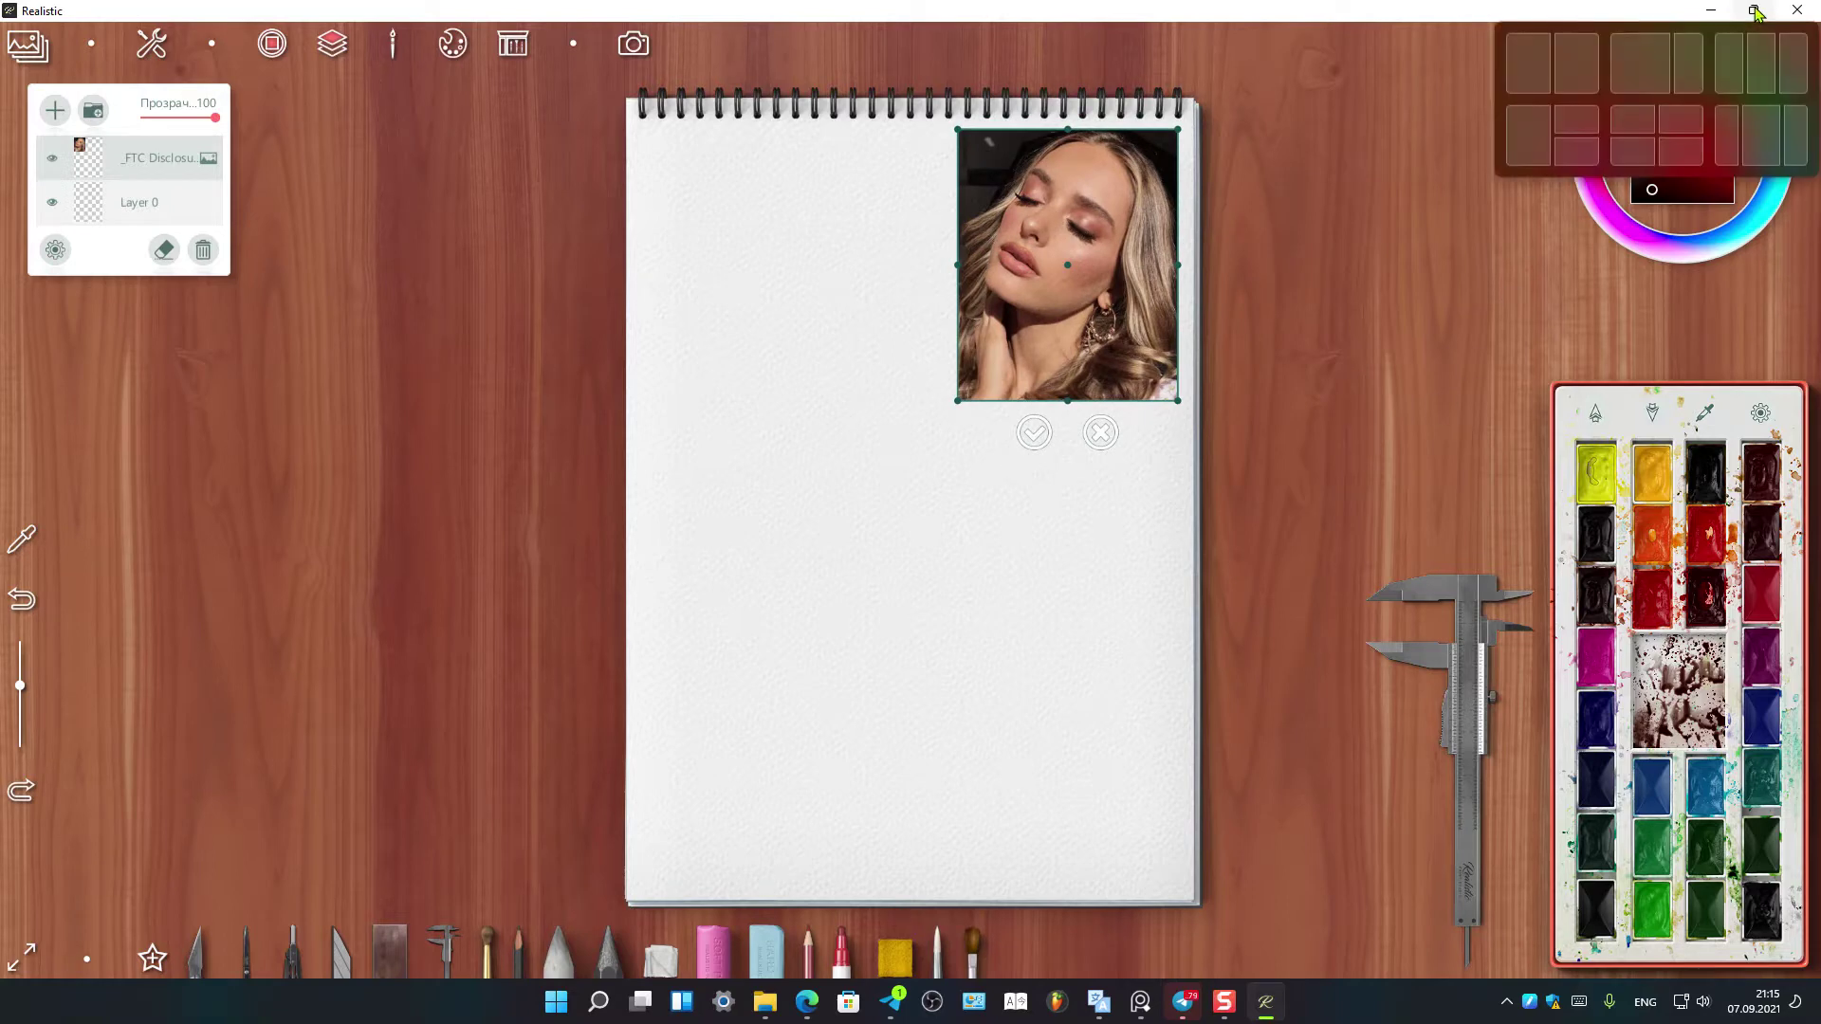
# Tile Realistic left and Unigram right, showing the Референсы close-up face photo
pyautogui.moveTo(1752, 10)
pyautogui.click(1640, 63)
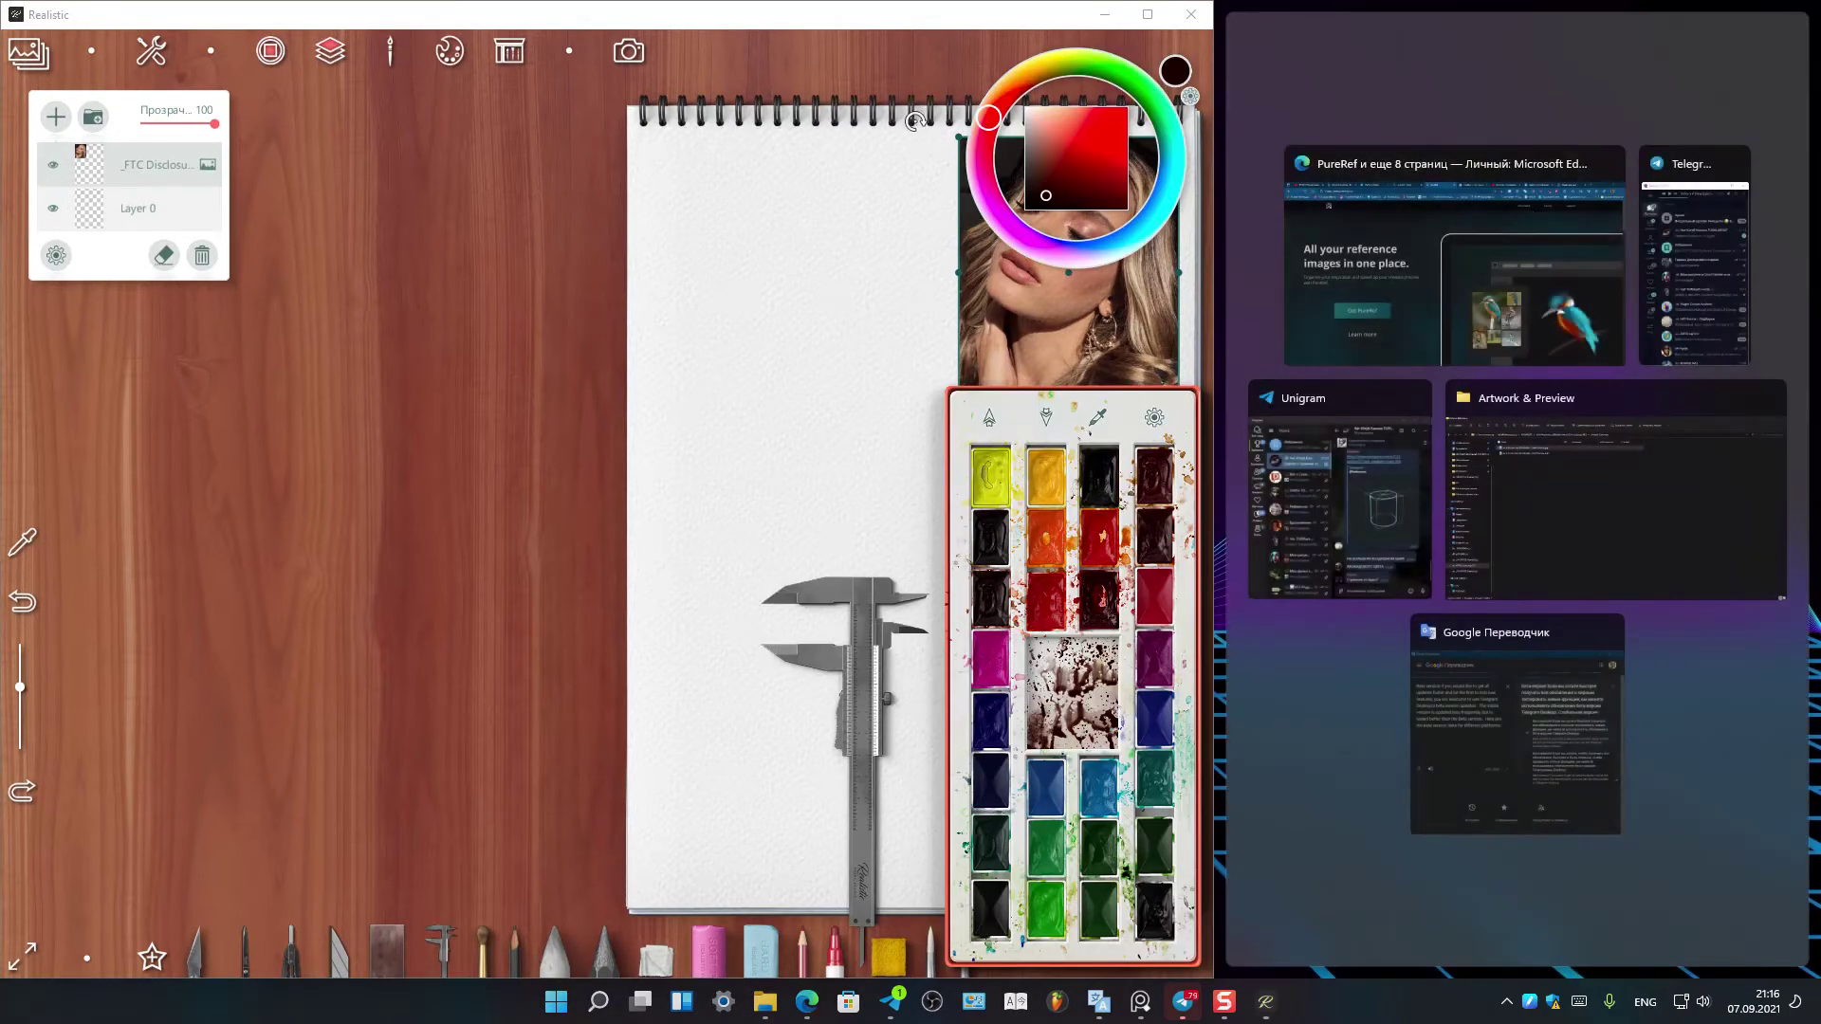
pyautogui.click(1366, 498)
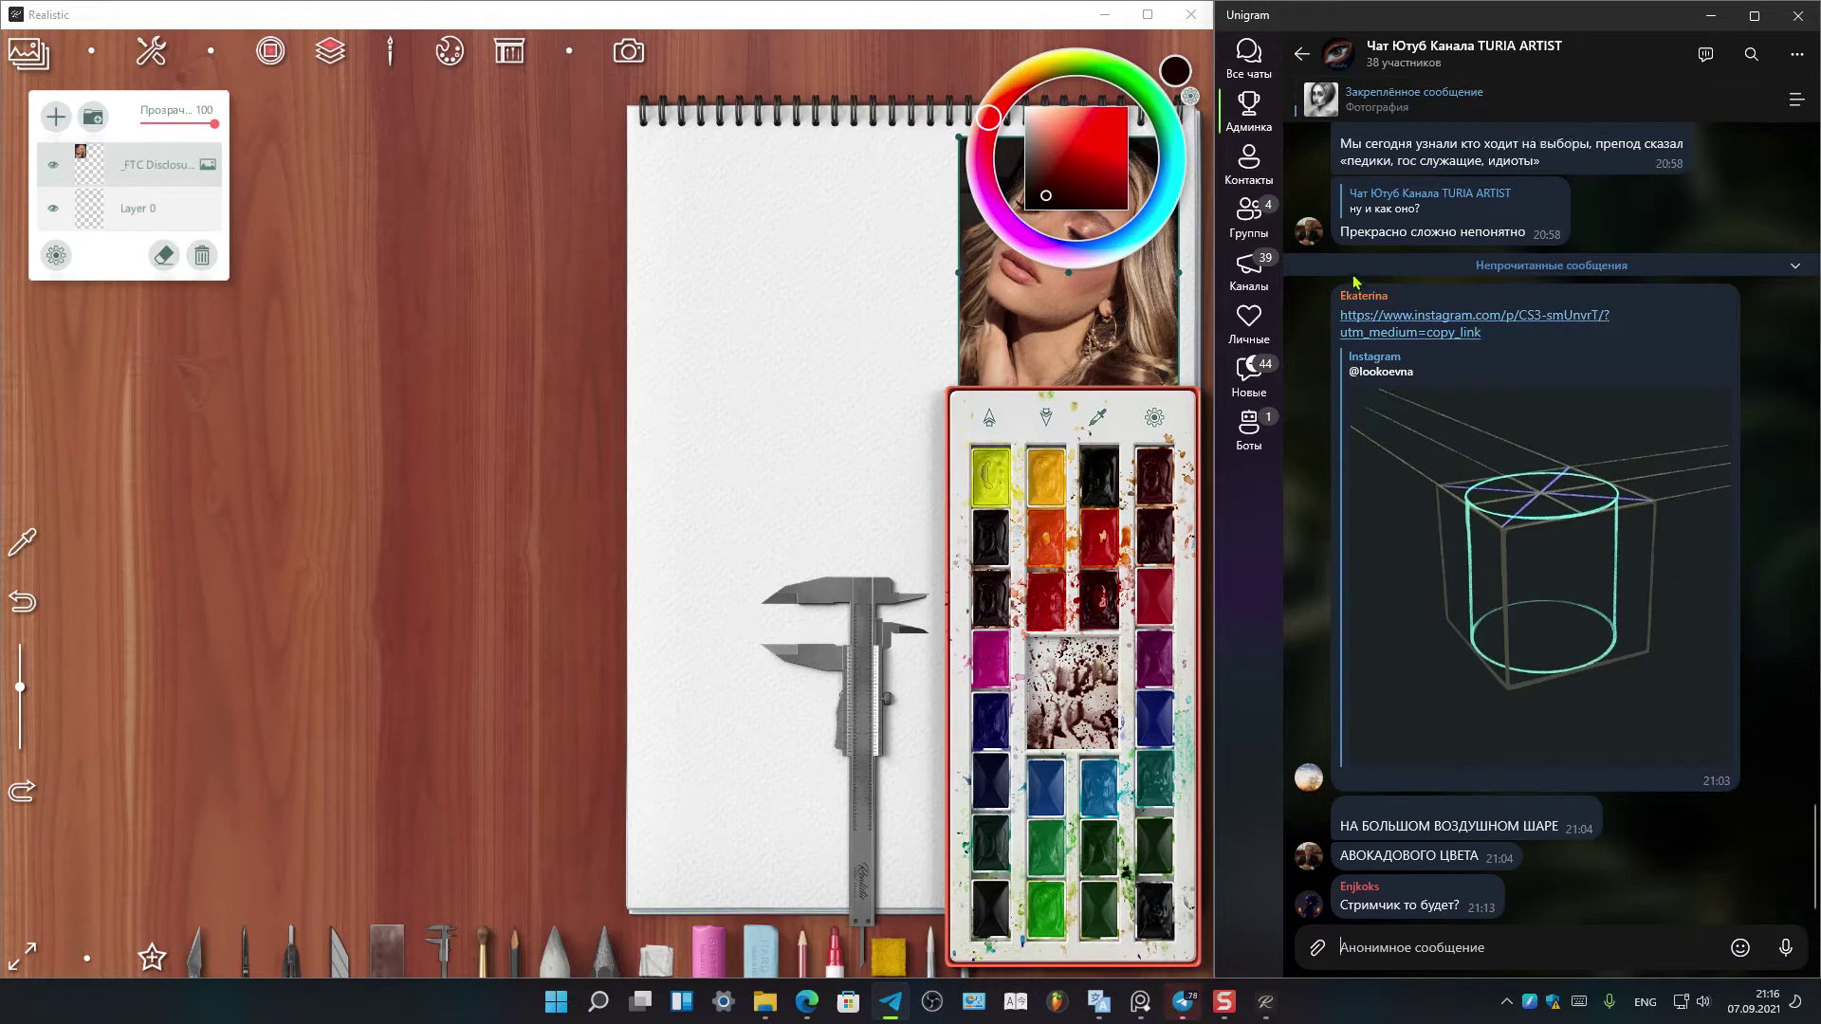
pyautogui.click(1240, 118)
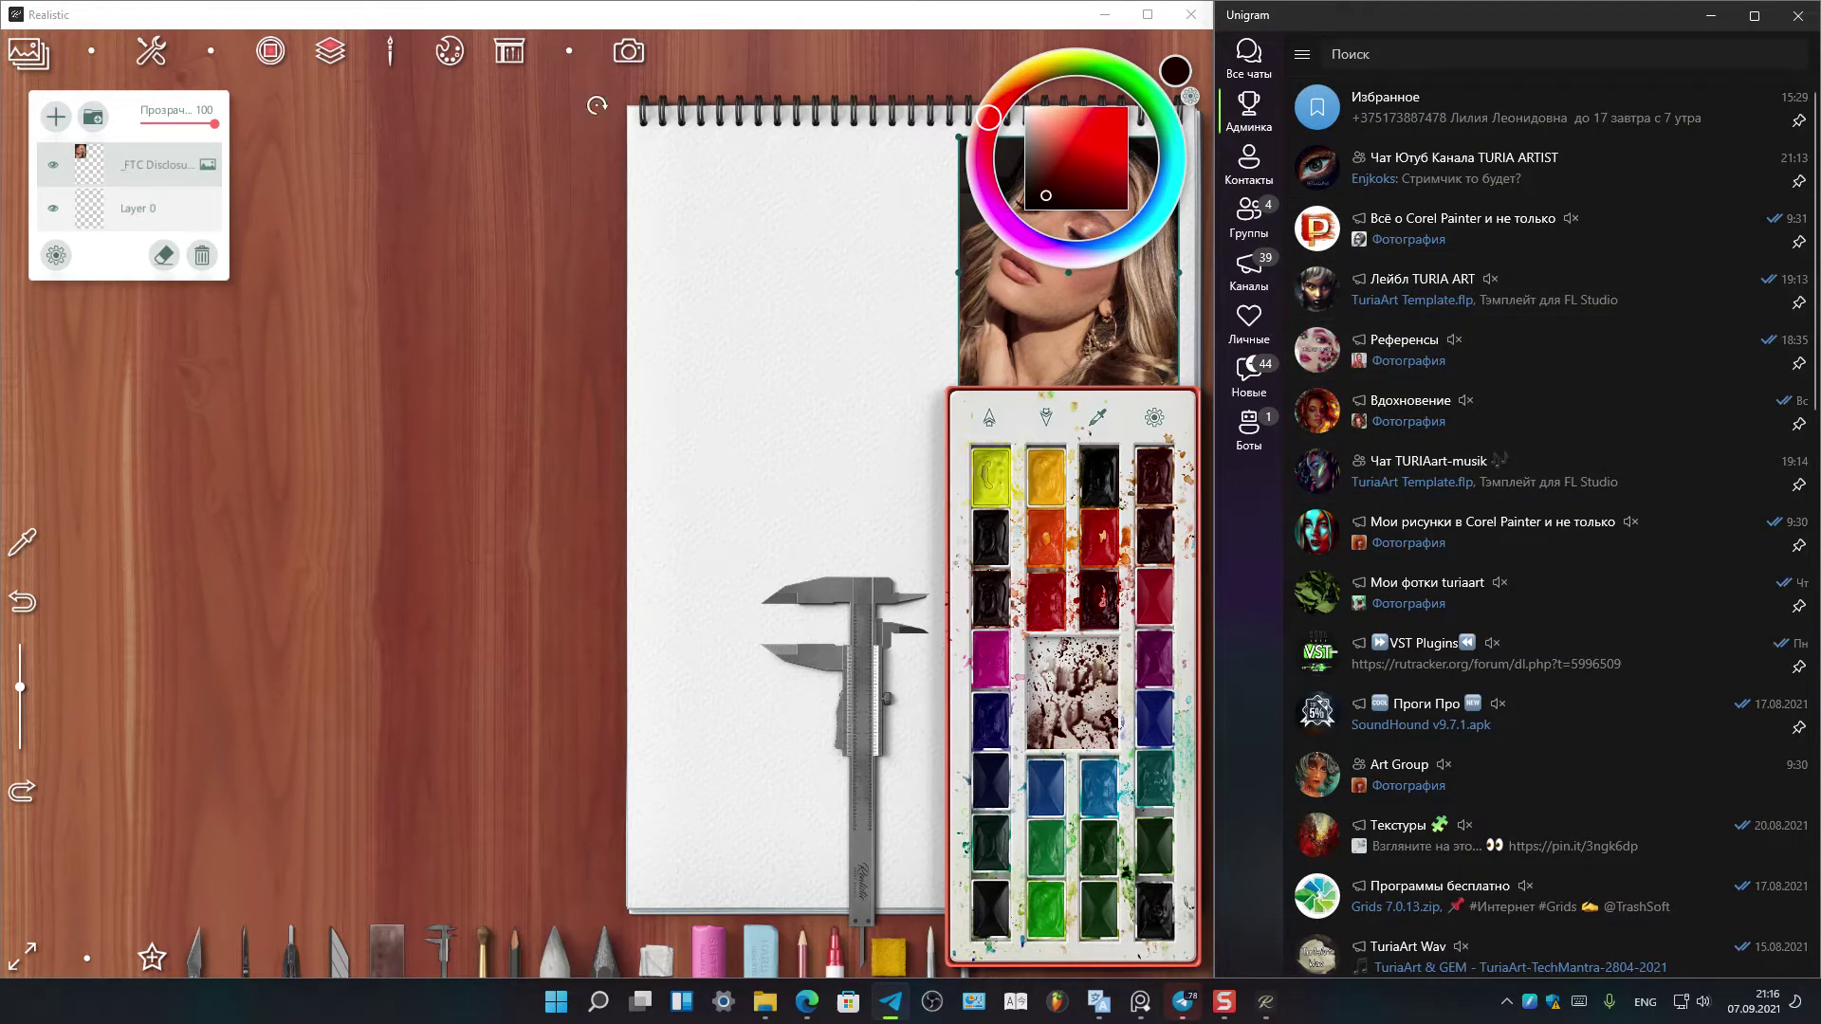
pyautogui.click(1394, 374)
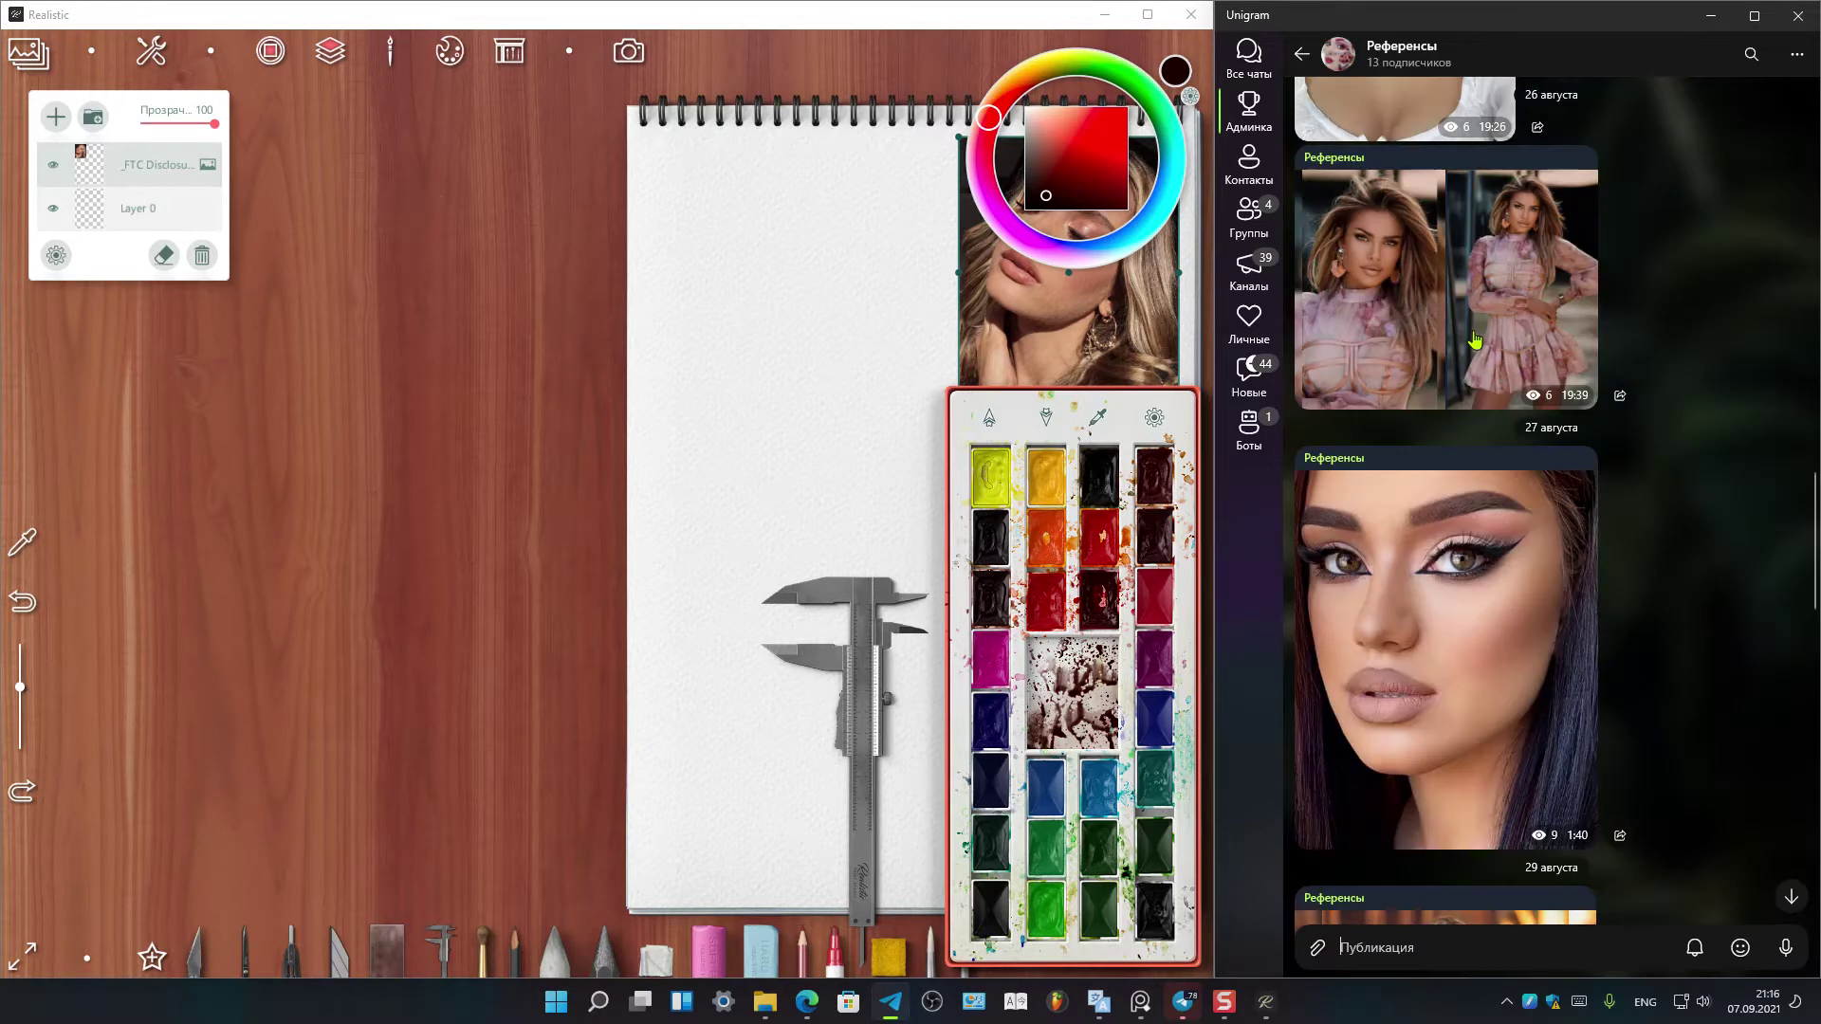
pyautogui.click(1397, 606)
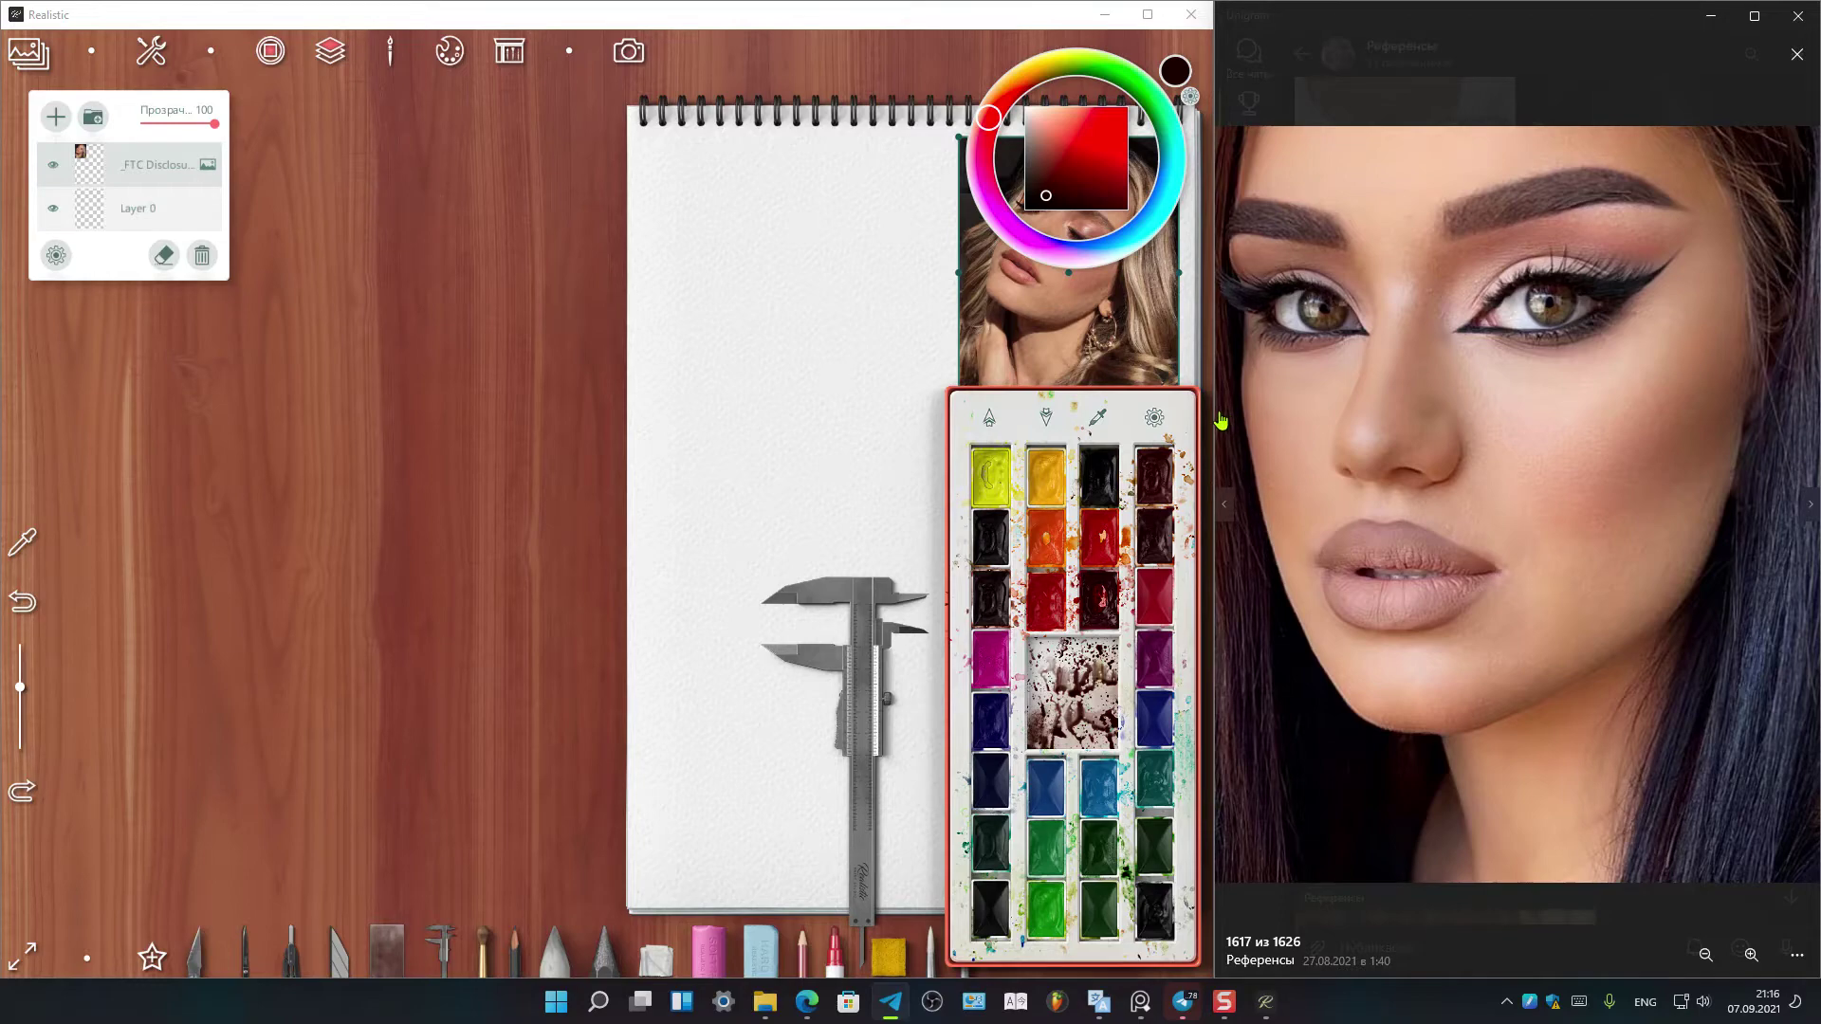
pyautogui.moveTo(1221, 420)
pyautogui.mouseDown()
pyautogui.moveTo(1565, 414)
pyautogui.moveTo(1364, 450)
pyautogui.mouseUp()
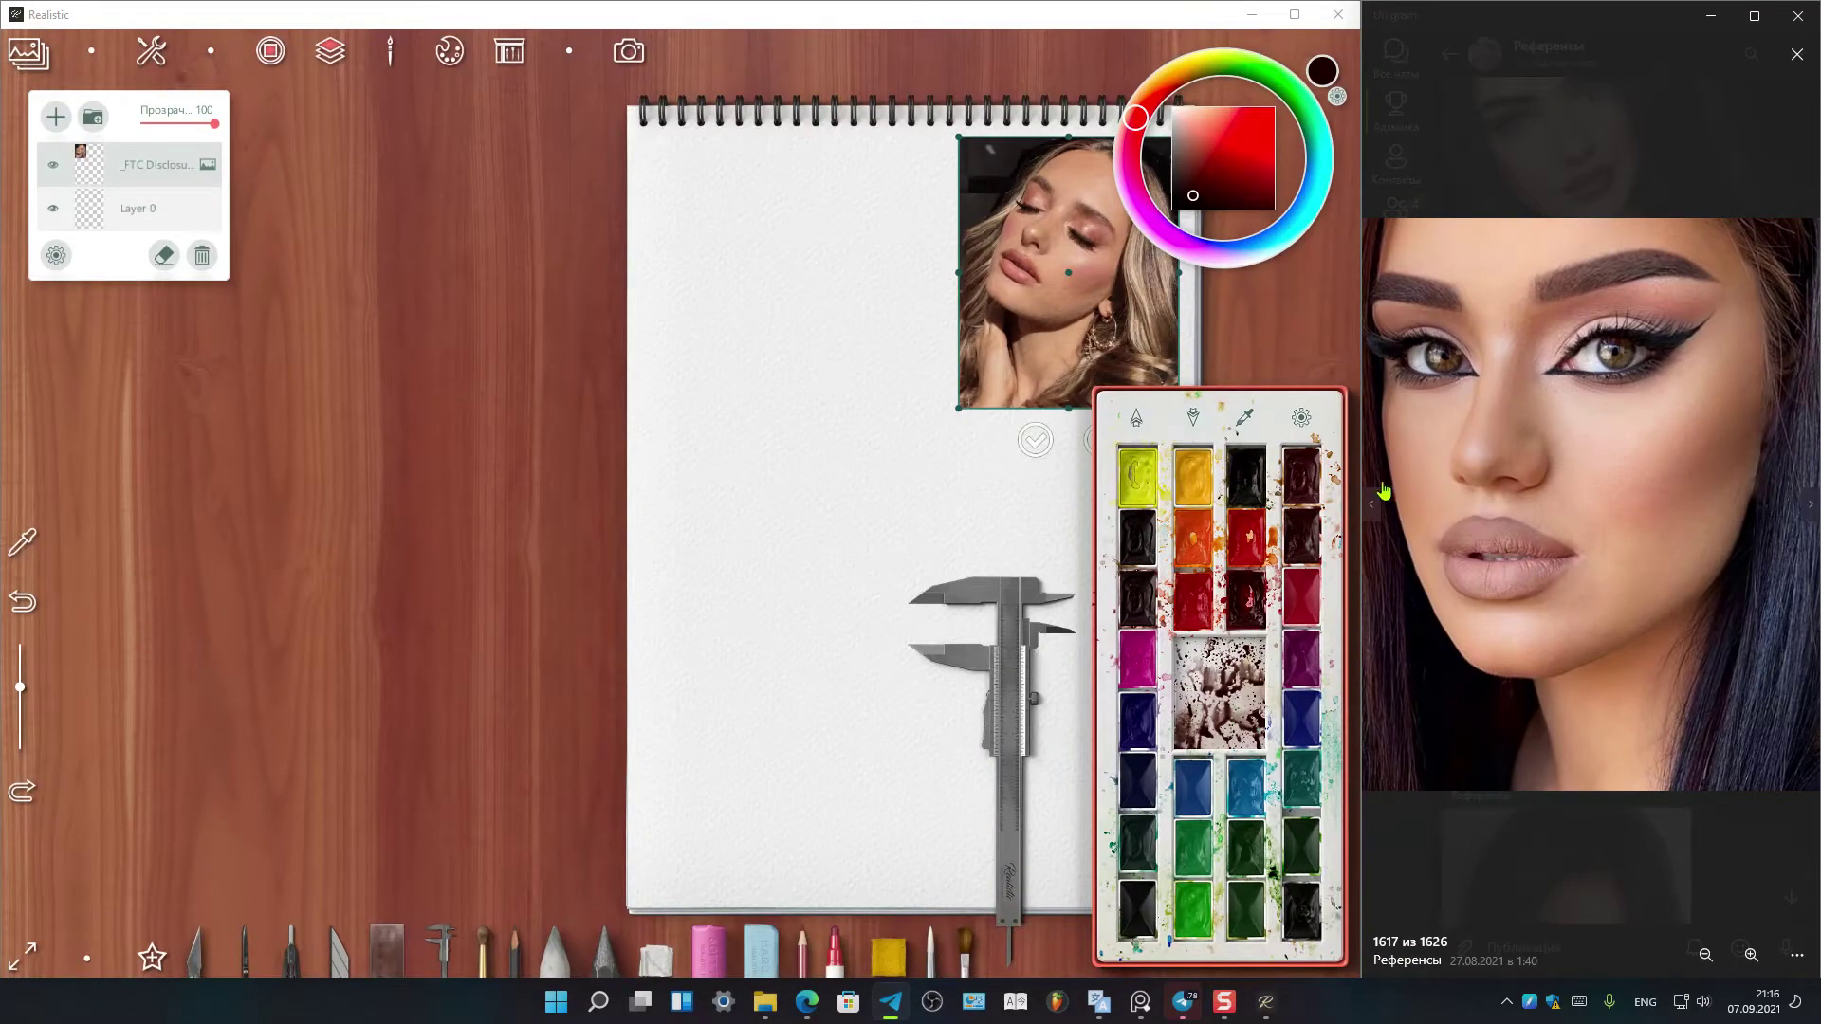
# Zoom the canvas, adjust the window split, and bring the Edge PureRef site forward
pyautogui.scroll(-2, 664, 380)
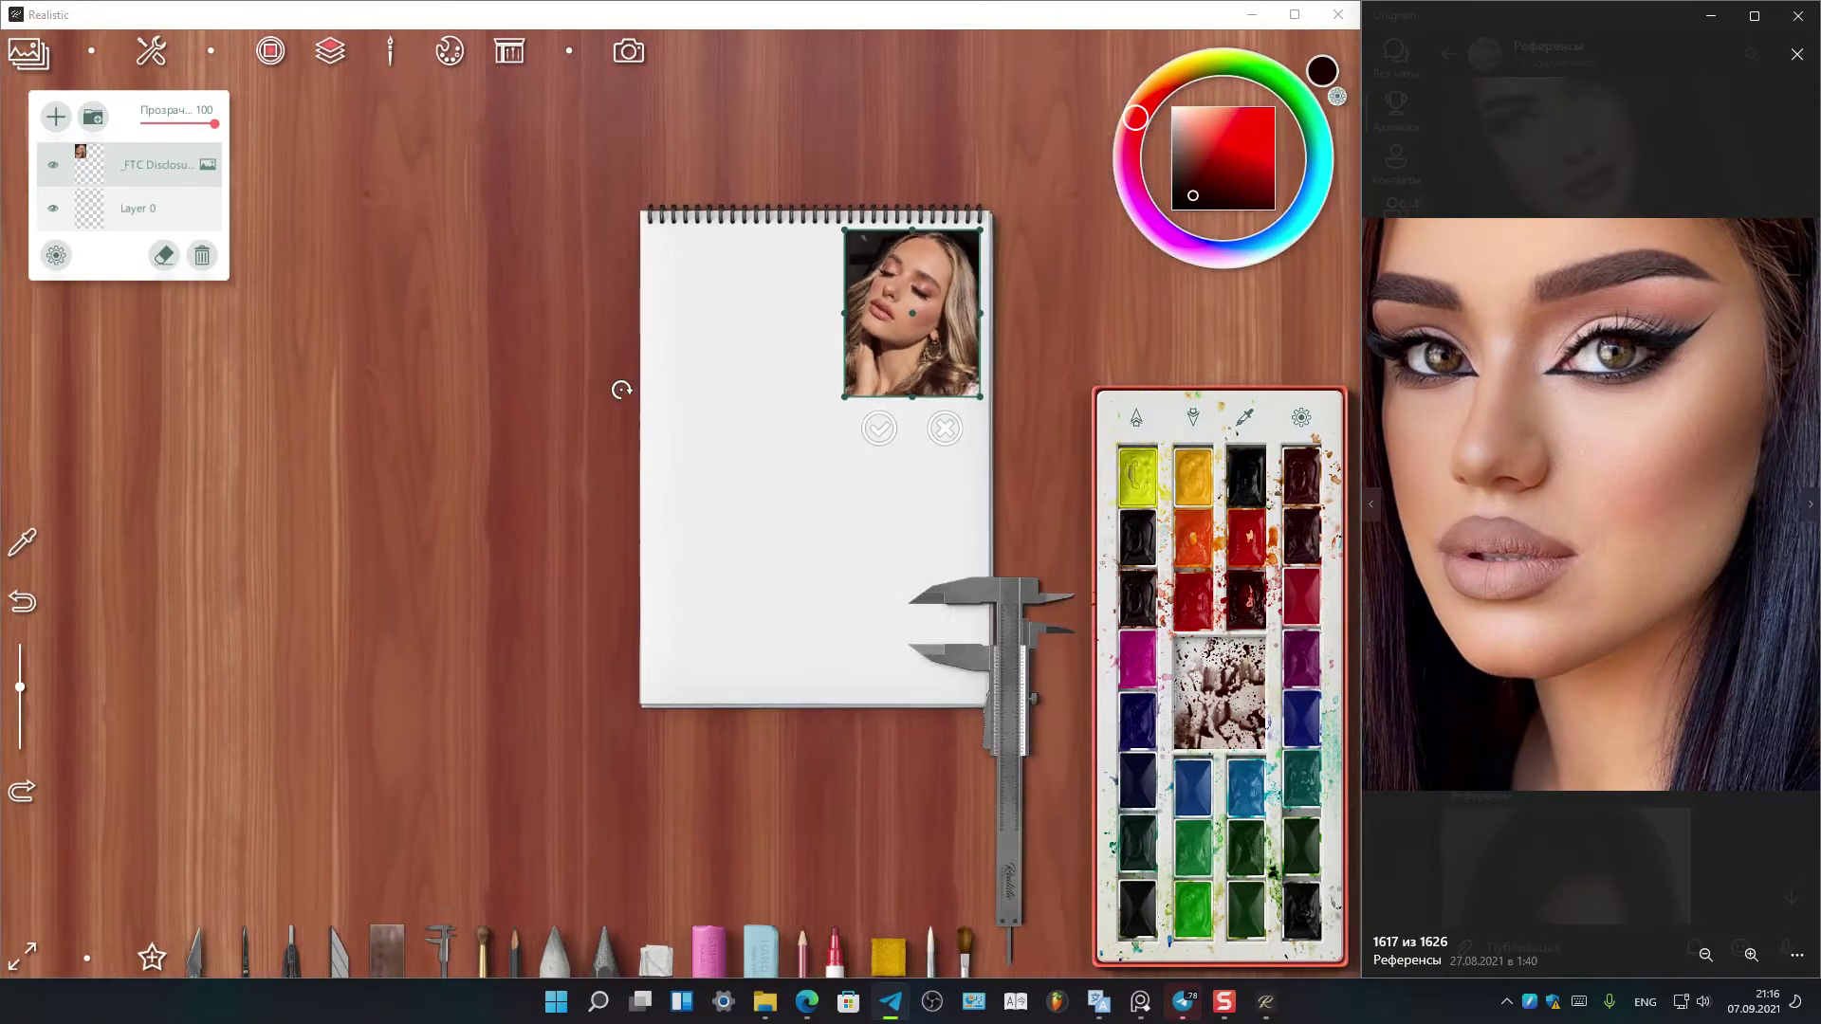
pyautogui.scroll(-2, 735, 380)
pyautogui.scroll(2, 948, 398)
pyautogui.scroll(2, 939, 370)
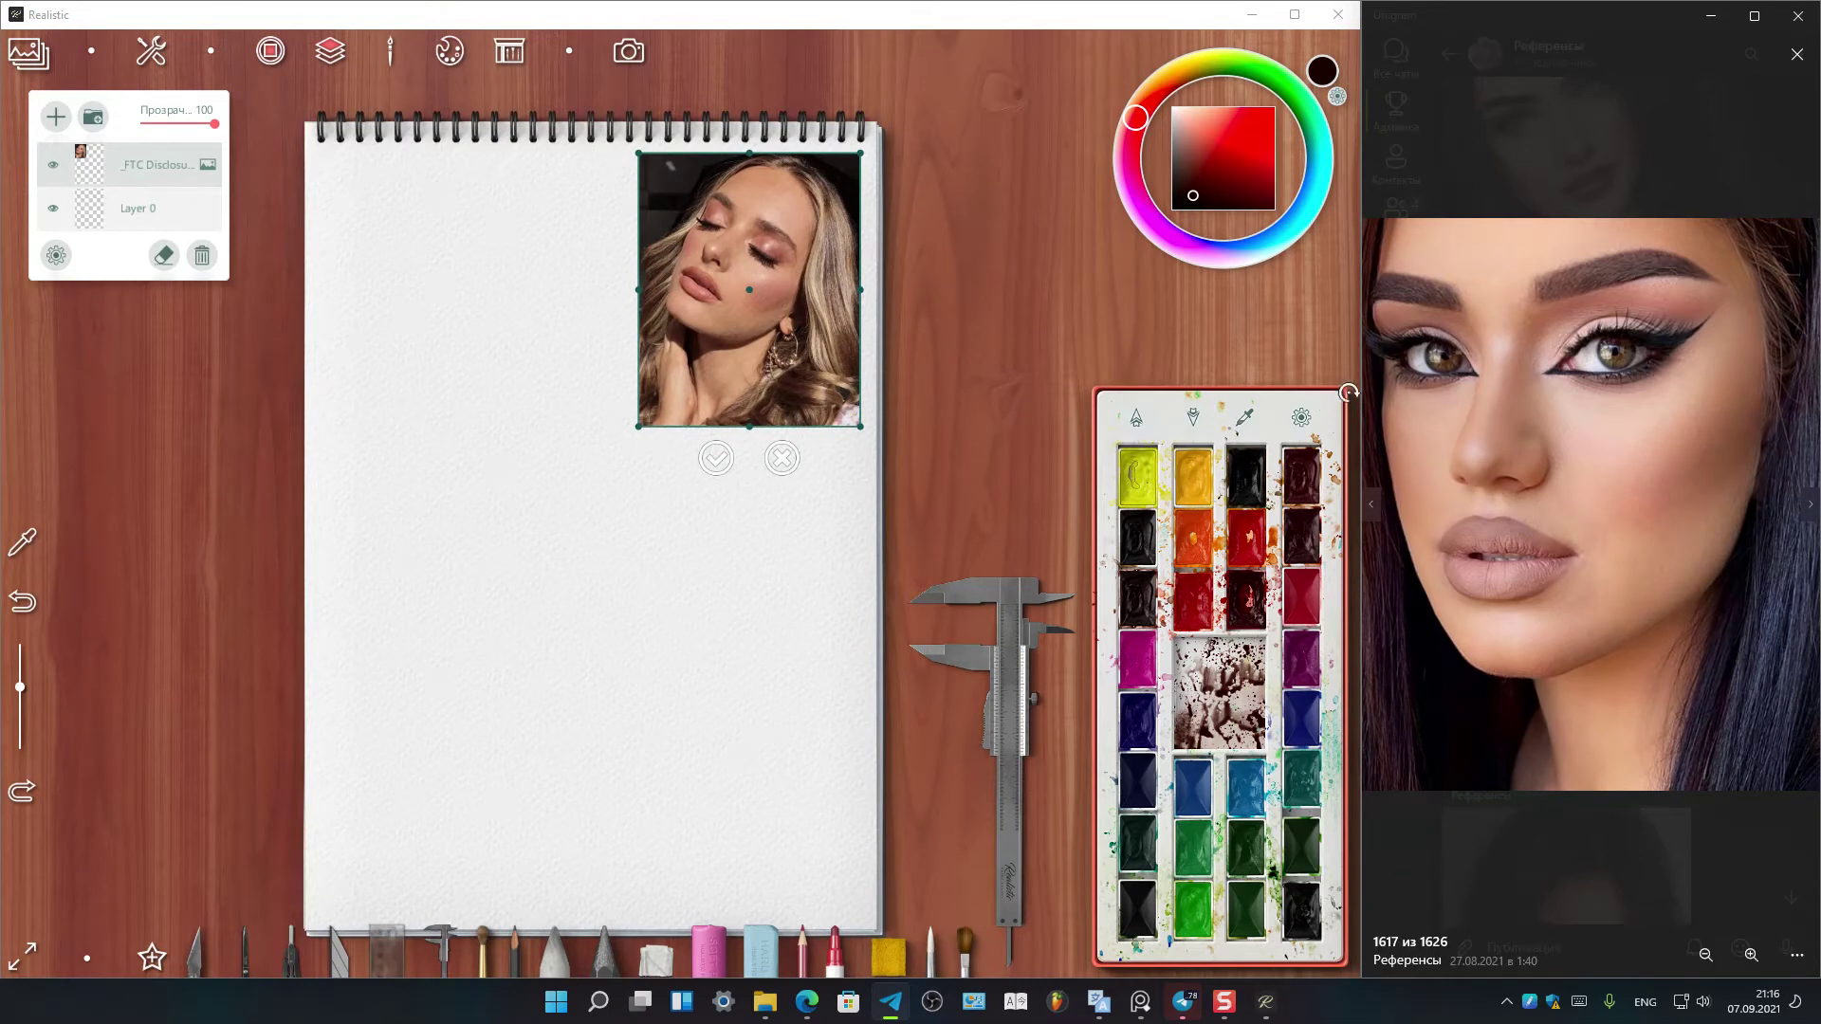
pyautogui.moveTo(1360, 383); pyautogui.dragTo(1363, 373)
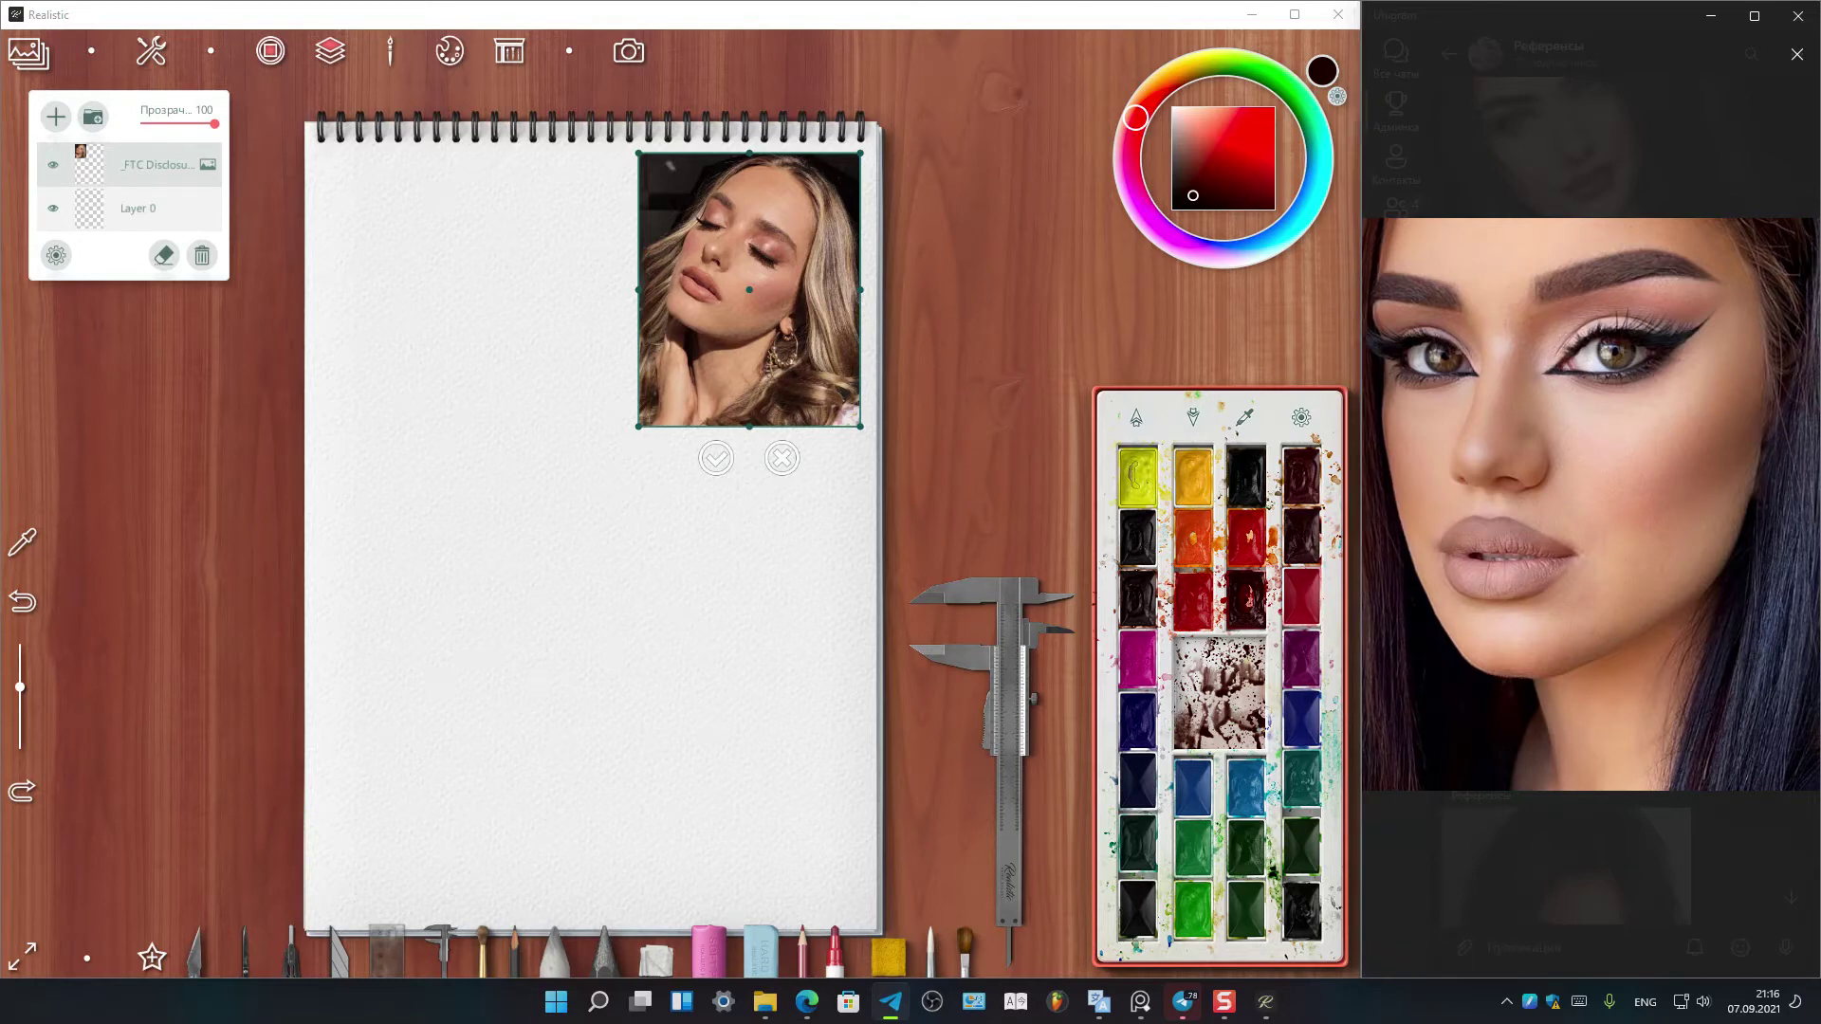
pyautogui.click(806, 1001)
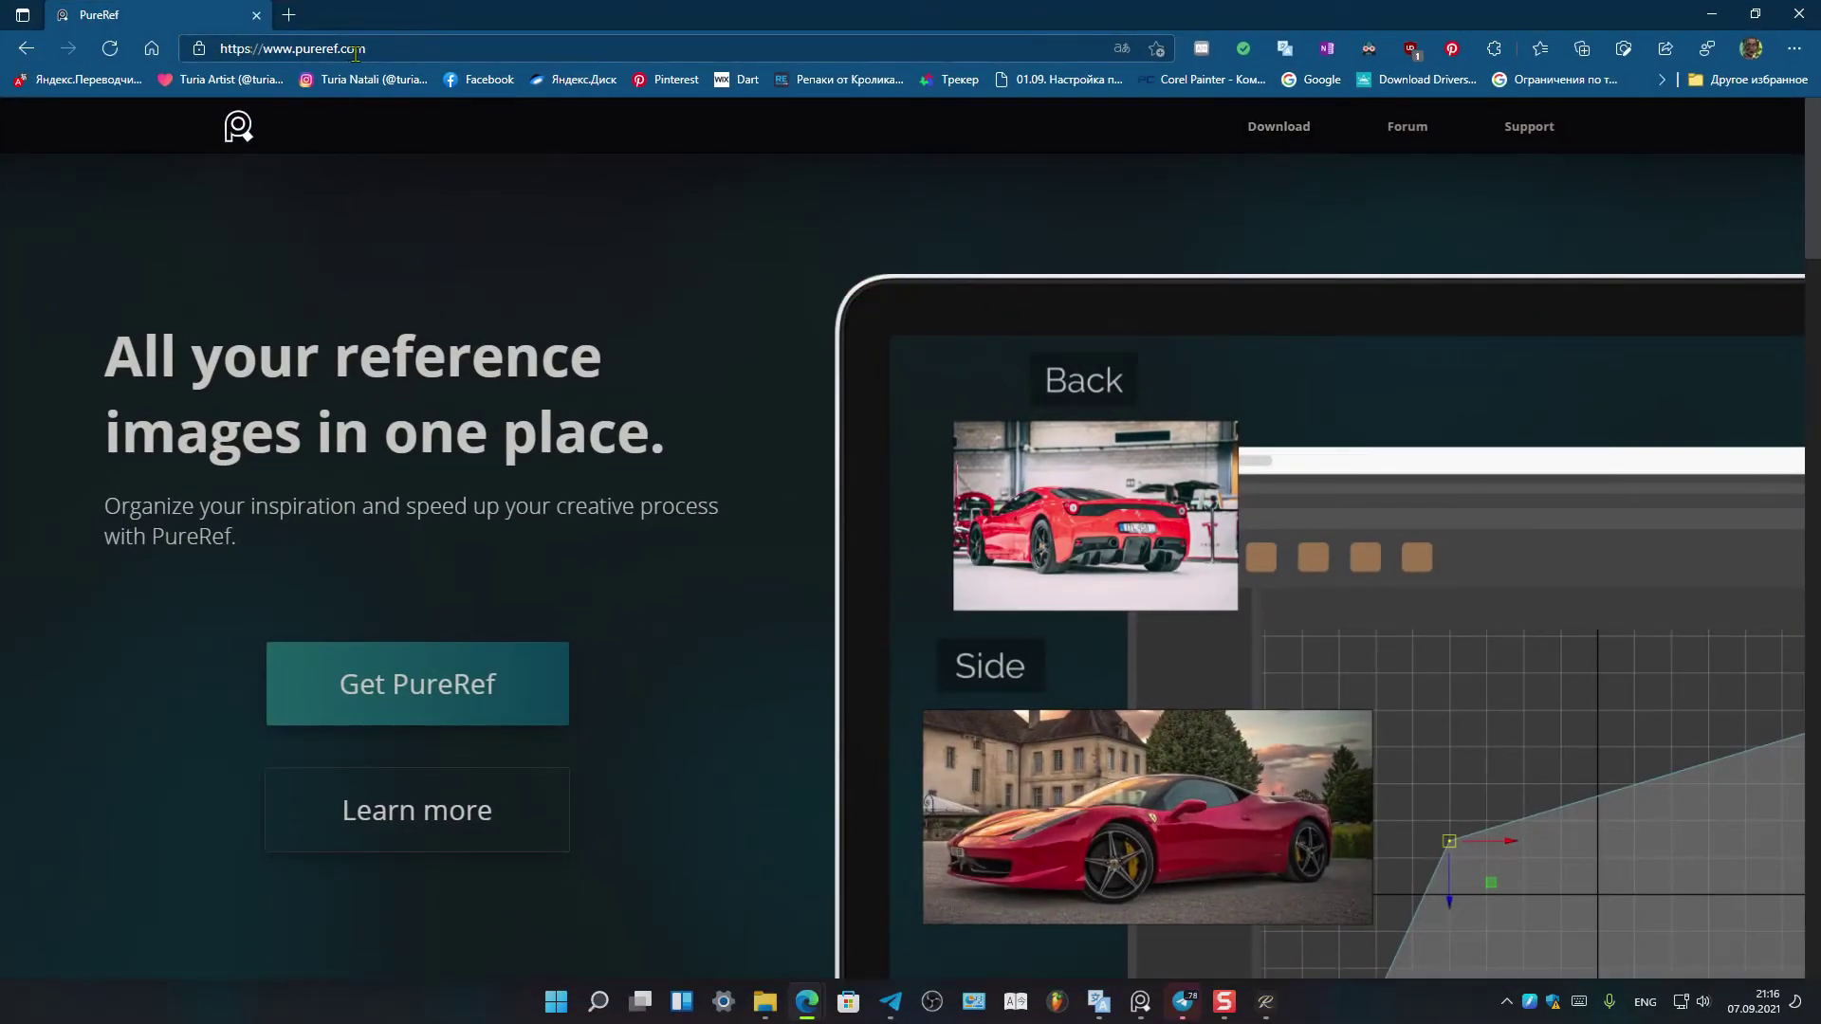
# On PureRef's download page, select the Windows Portable 64bit (x64) package
pyautogui.scroll(-3, 614, 512)
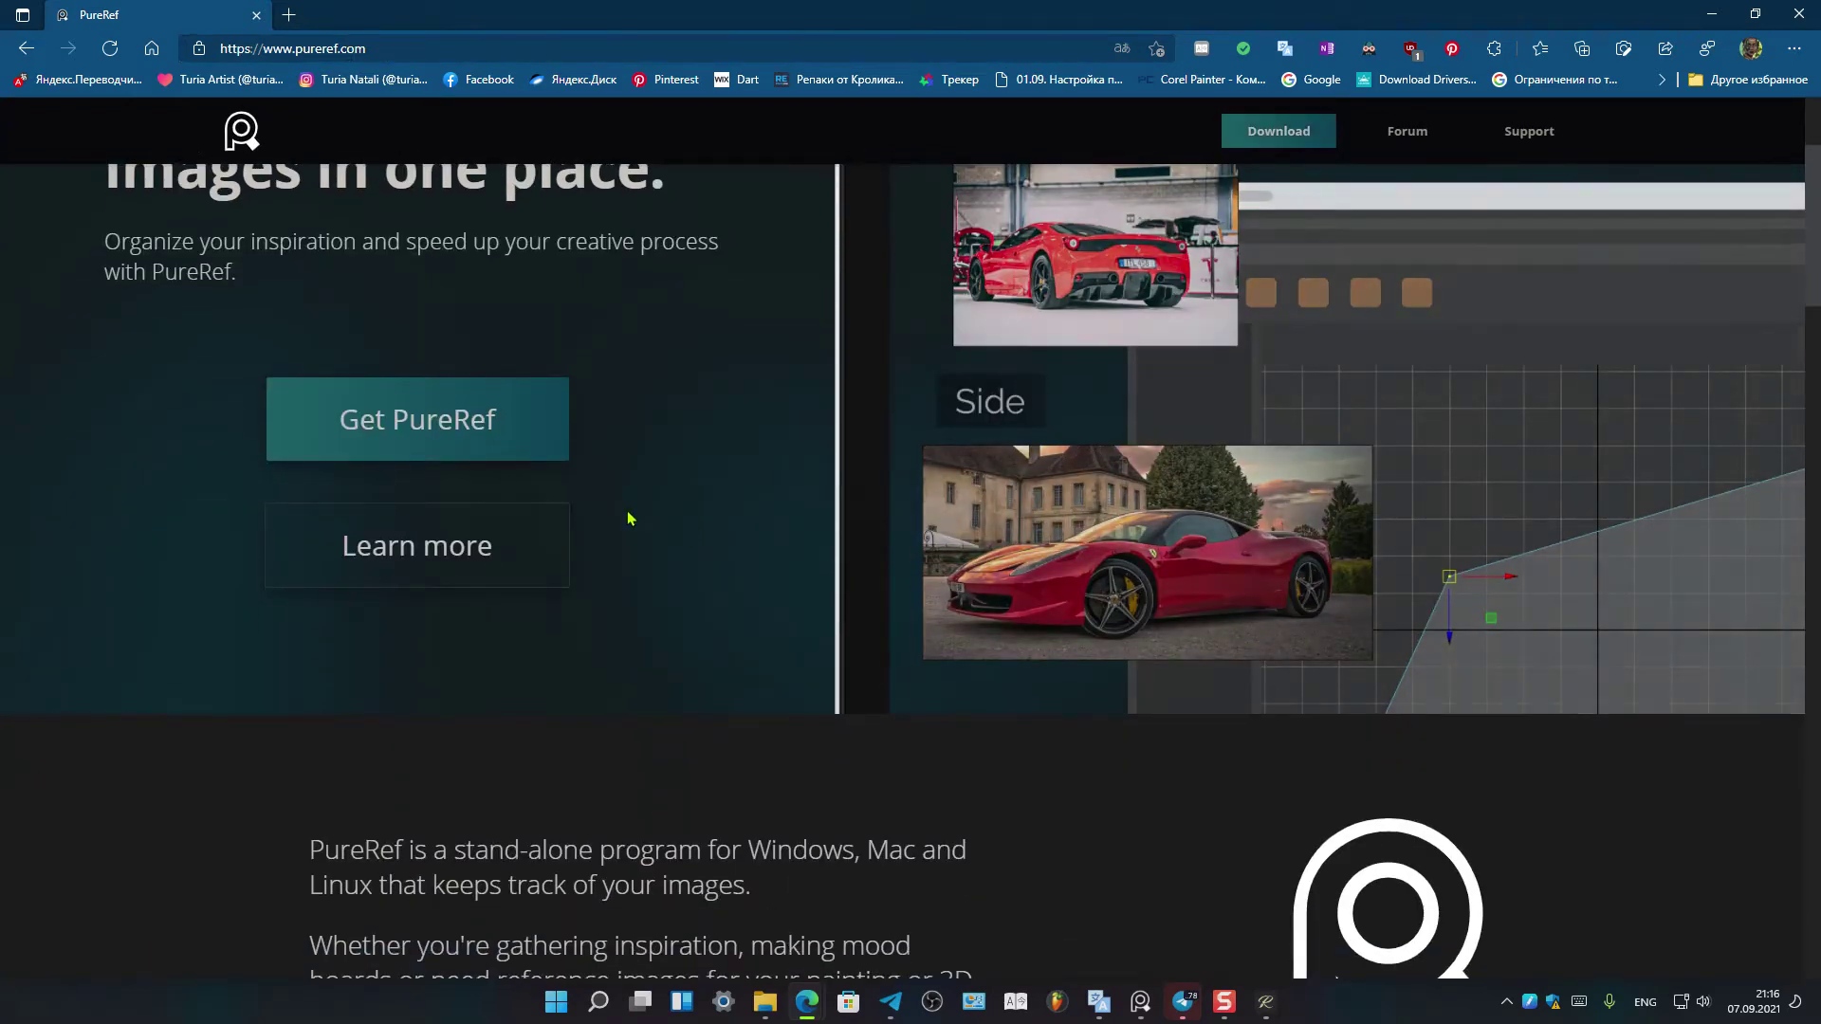
pyautogui.scroll(2, 631, 519)
pyautogui.scroll(2, 629, 446)
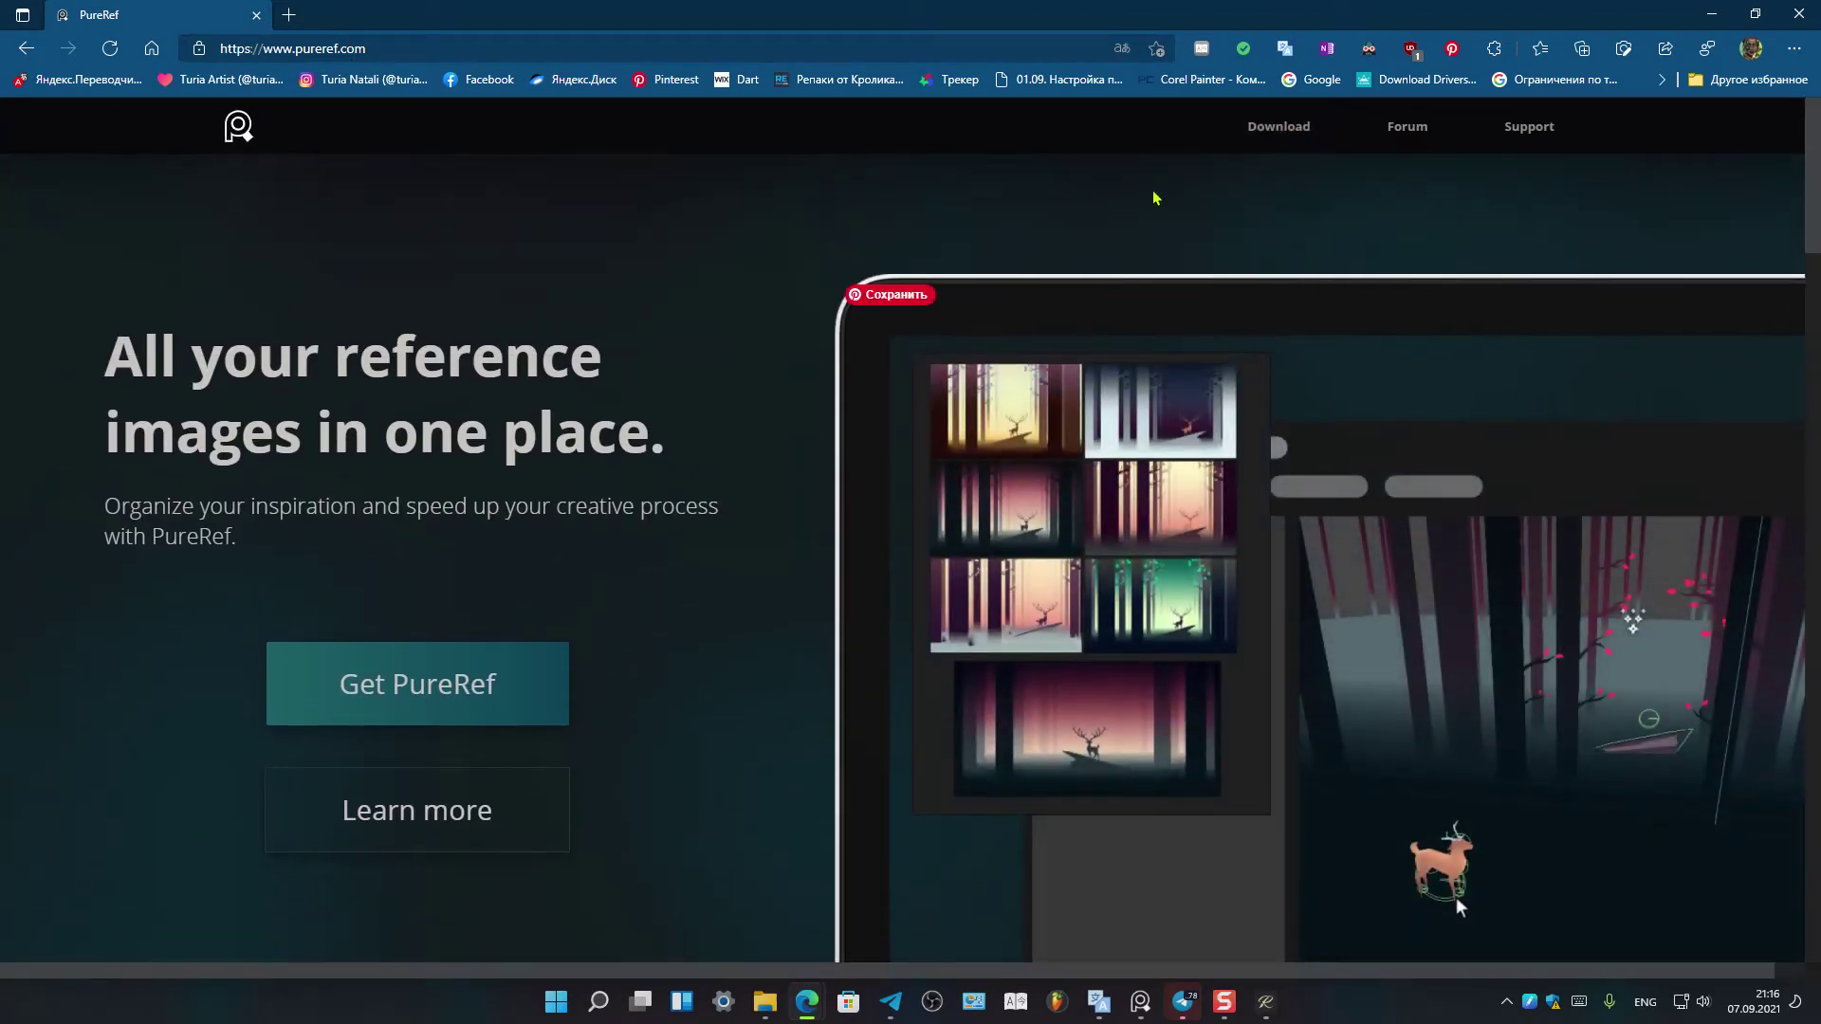
pyautogui.click(1278, 126)
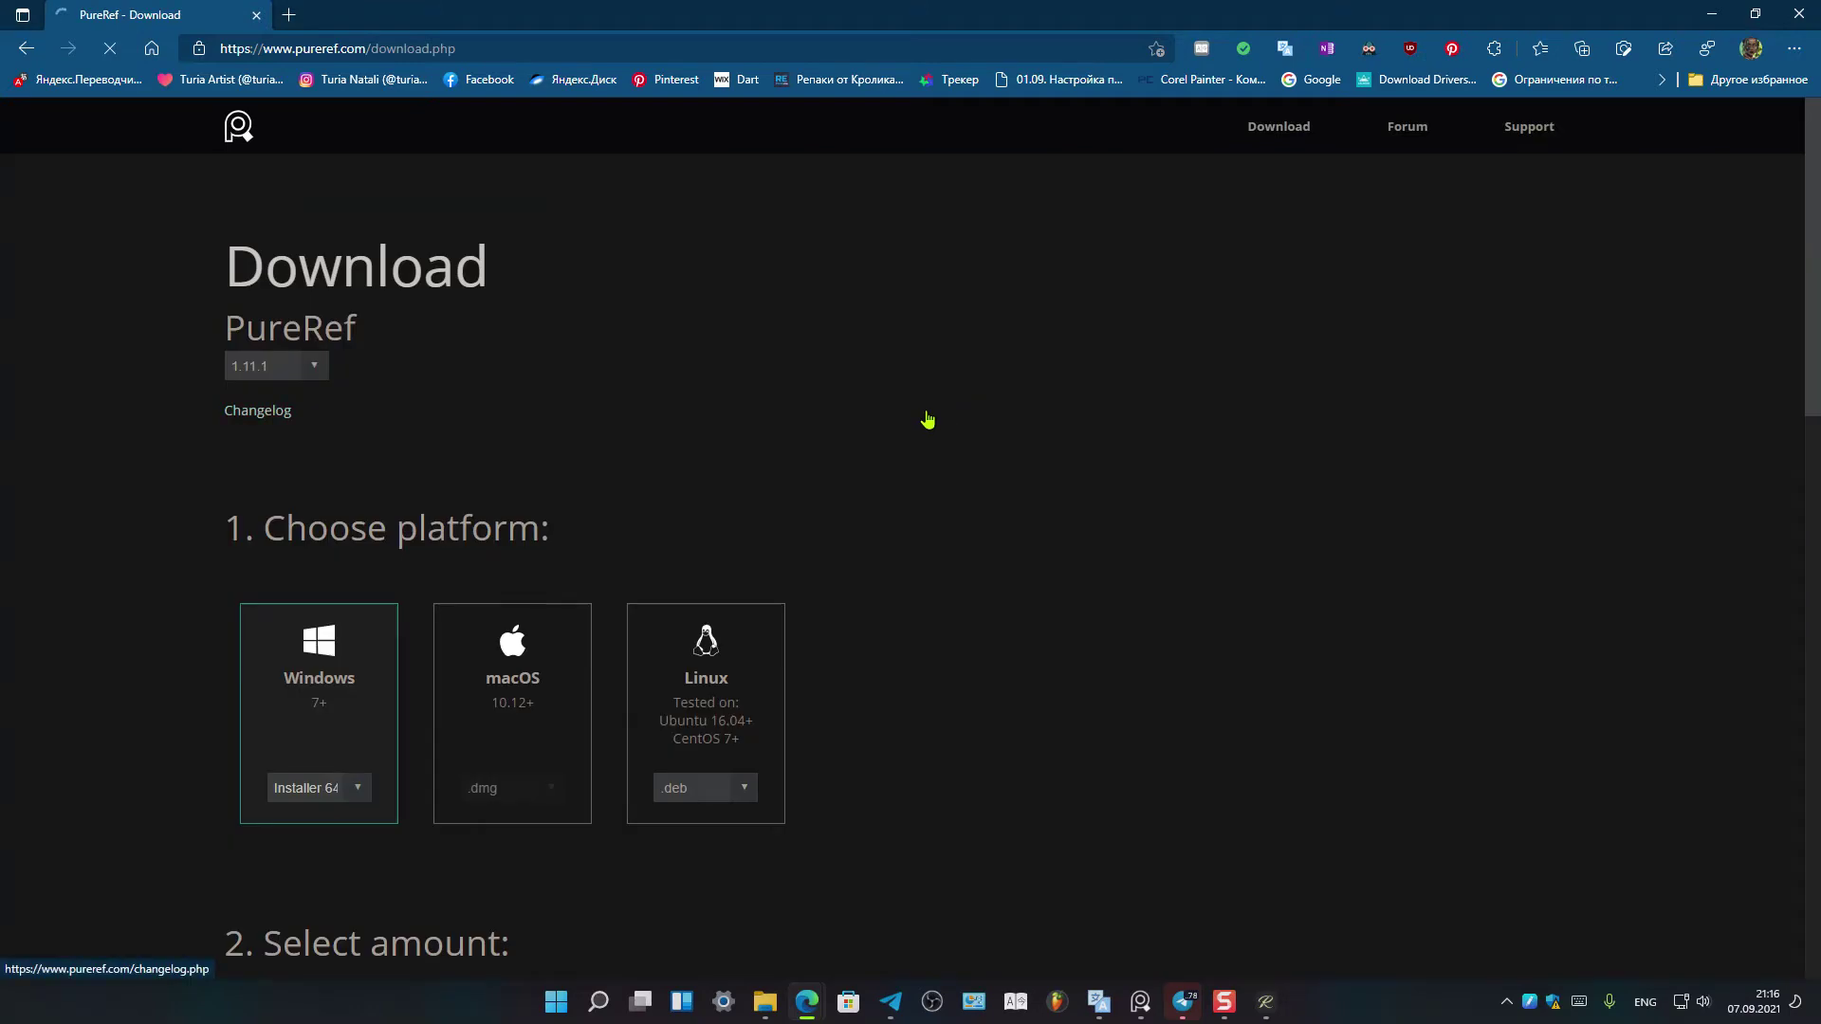
pyautogui.scroll(-3, 597, 436)
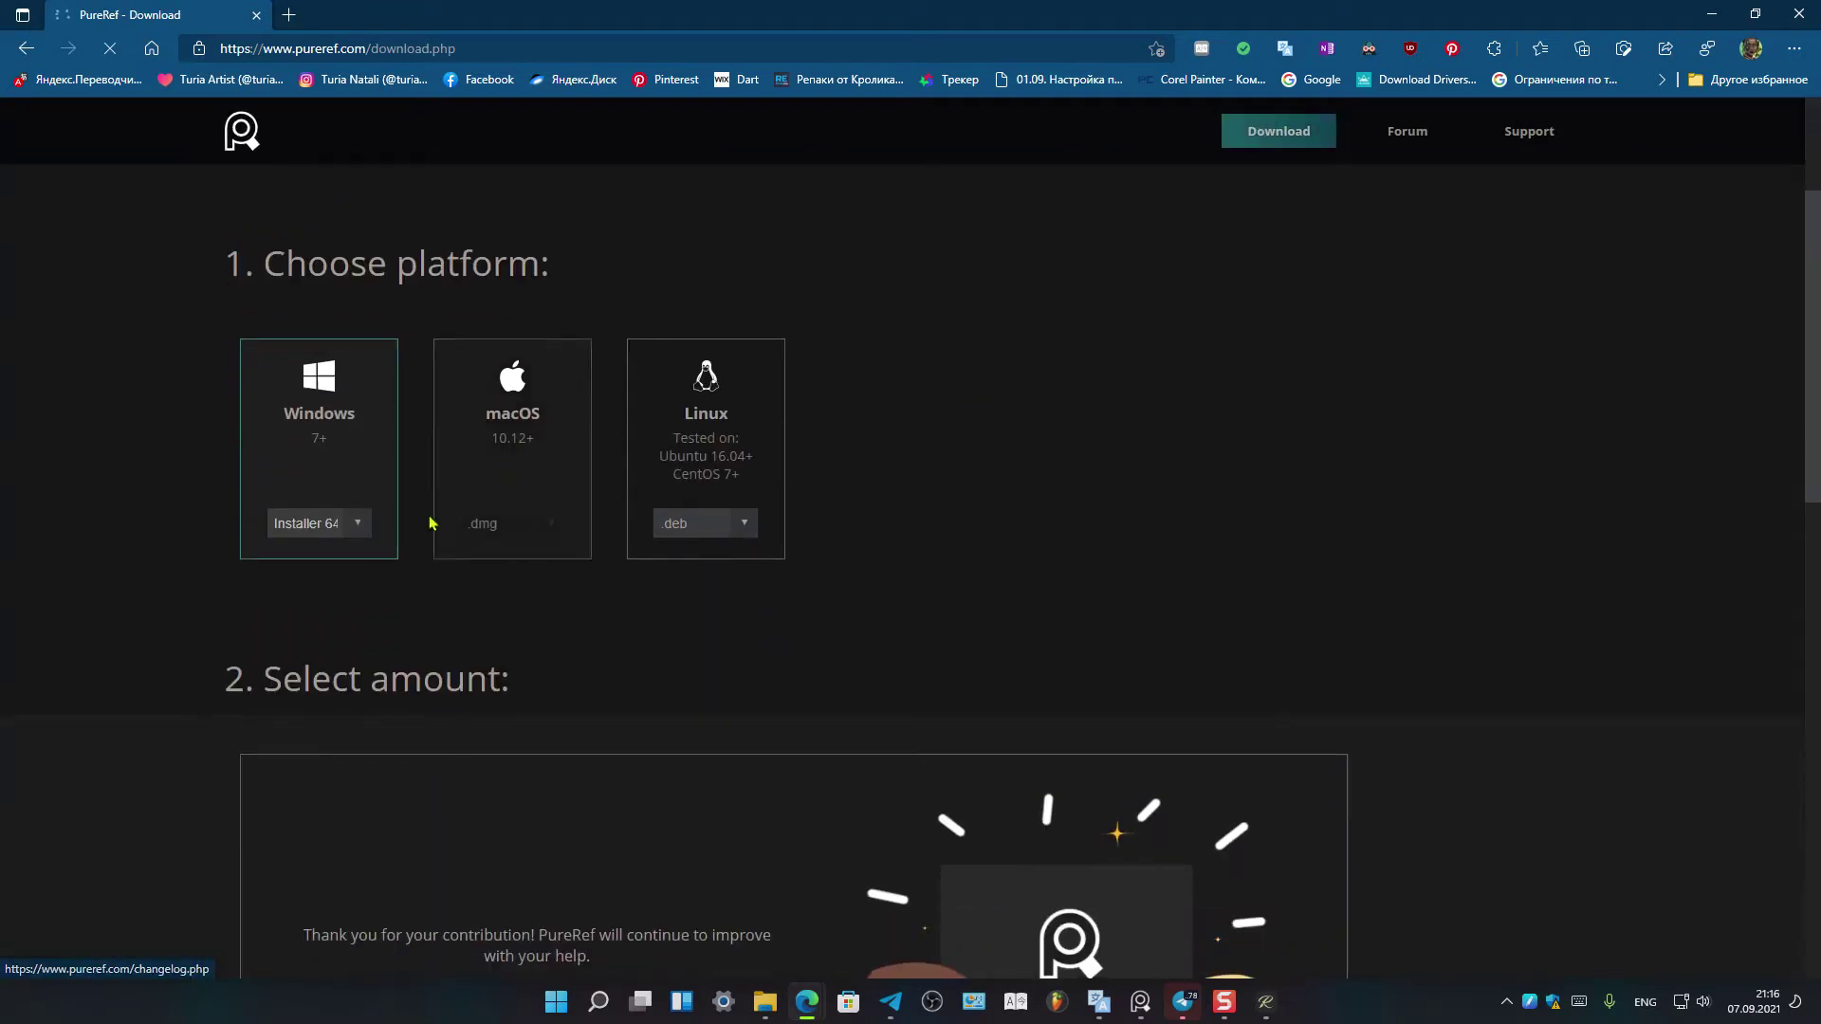
pyautogui.click(360, 527)
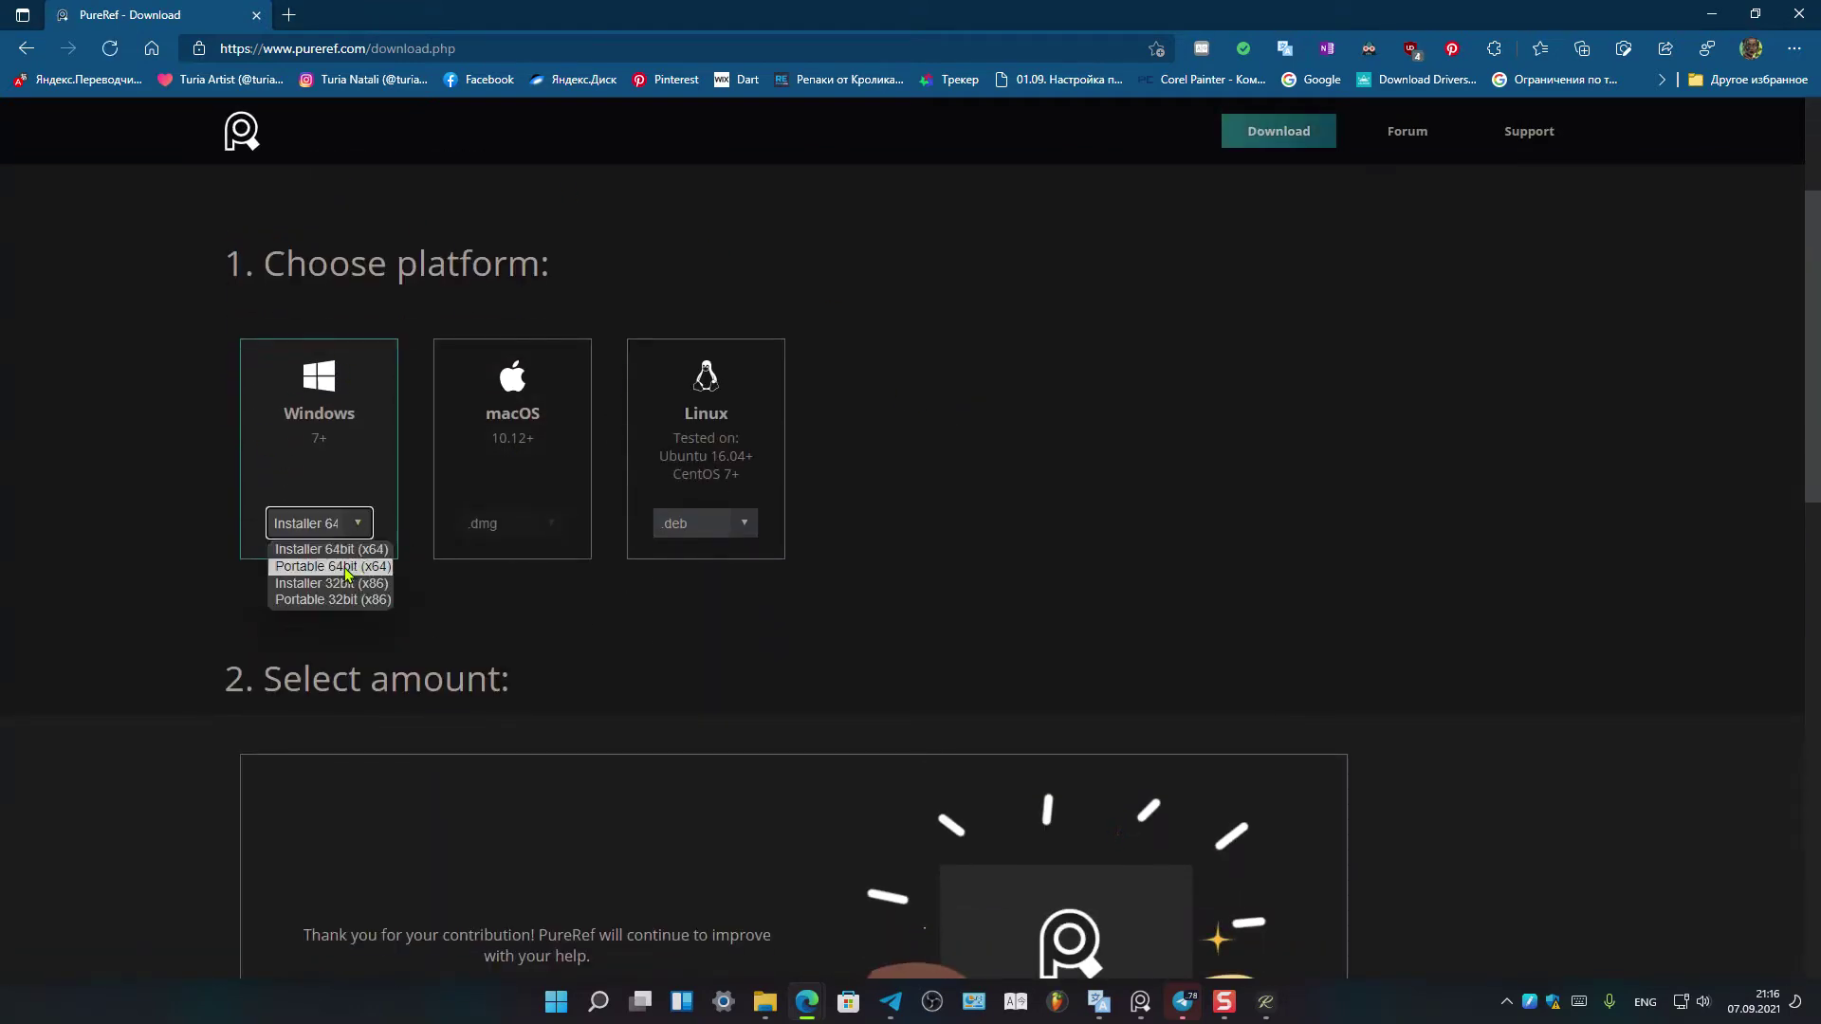
pyautogui.click(344, 566)
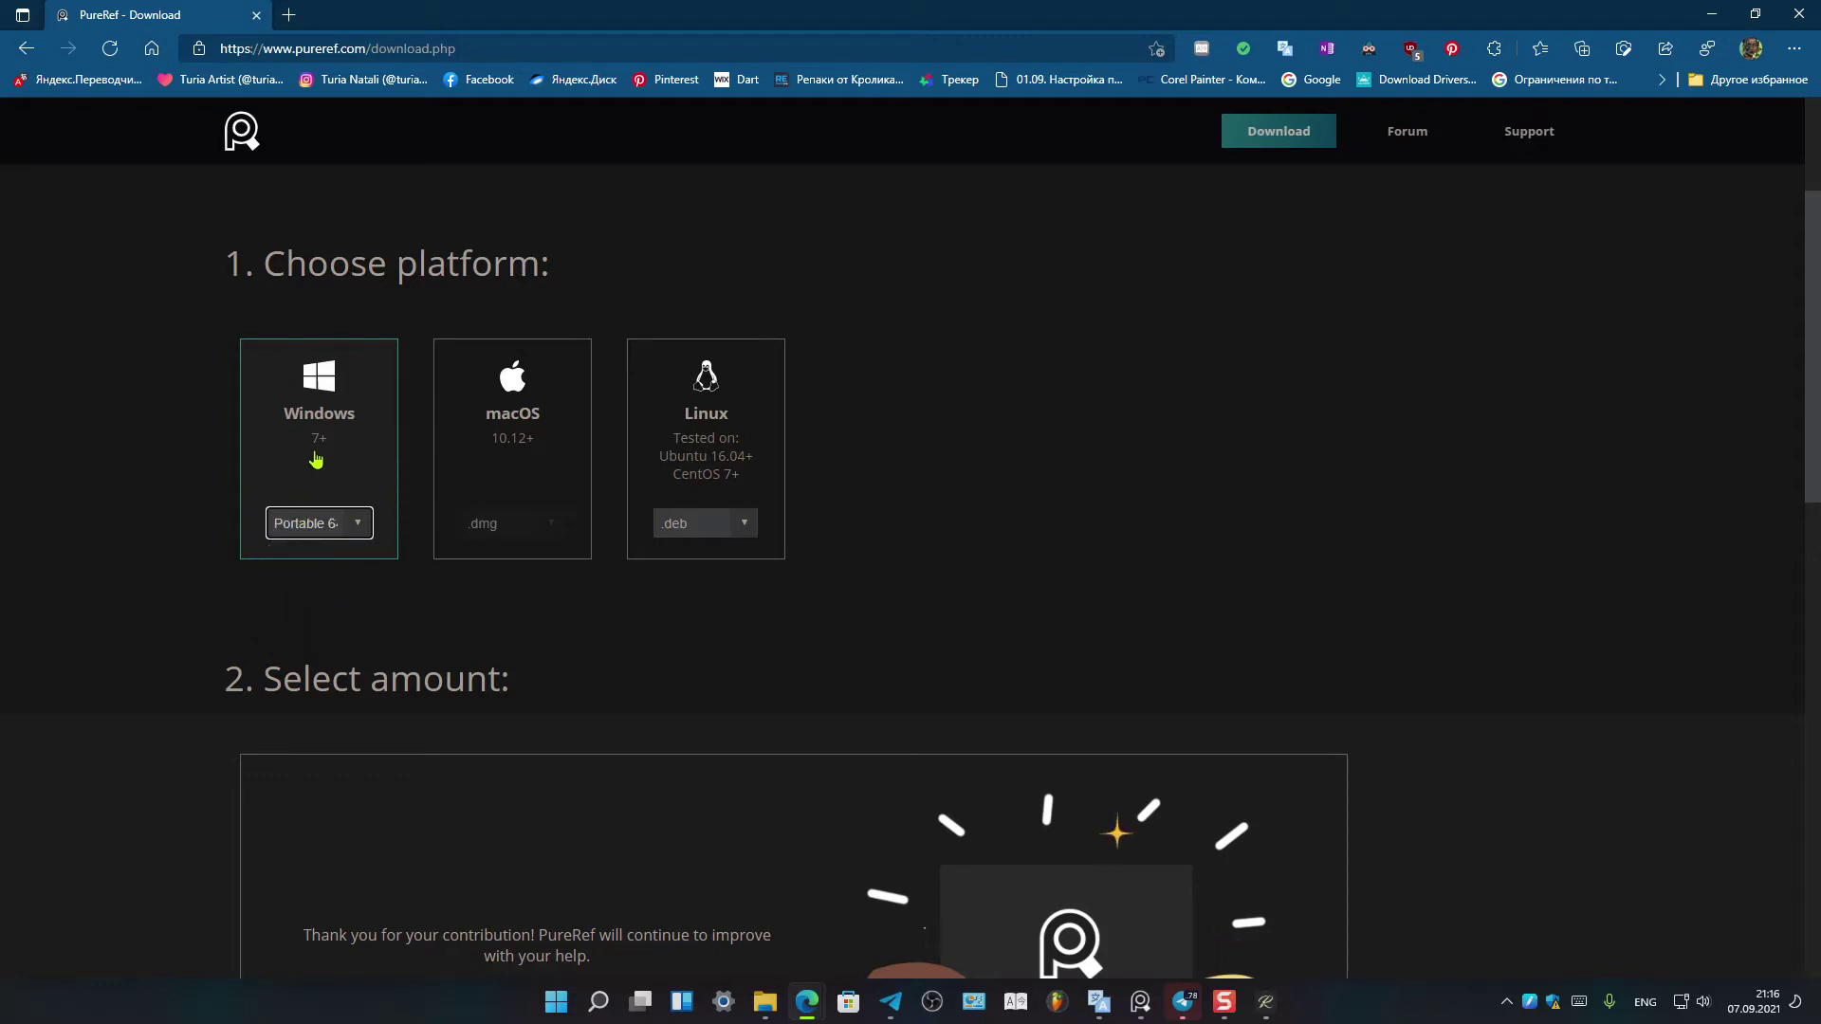
pyautogui.click(330, 428)
# Change the custom contribution from €20 to €0 so the 1.11.1 zip totals Free
pyautogui.scroll(-5, 817, 517)
pyautogui.scroll(-5, 752, 549)
pyautogui.scroll(-3, 744, 564)
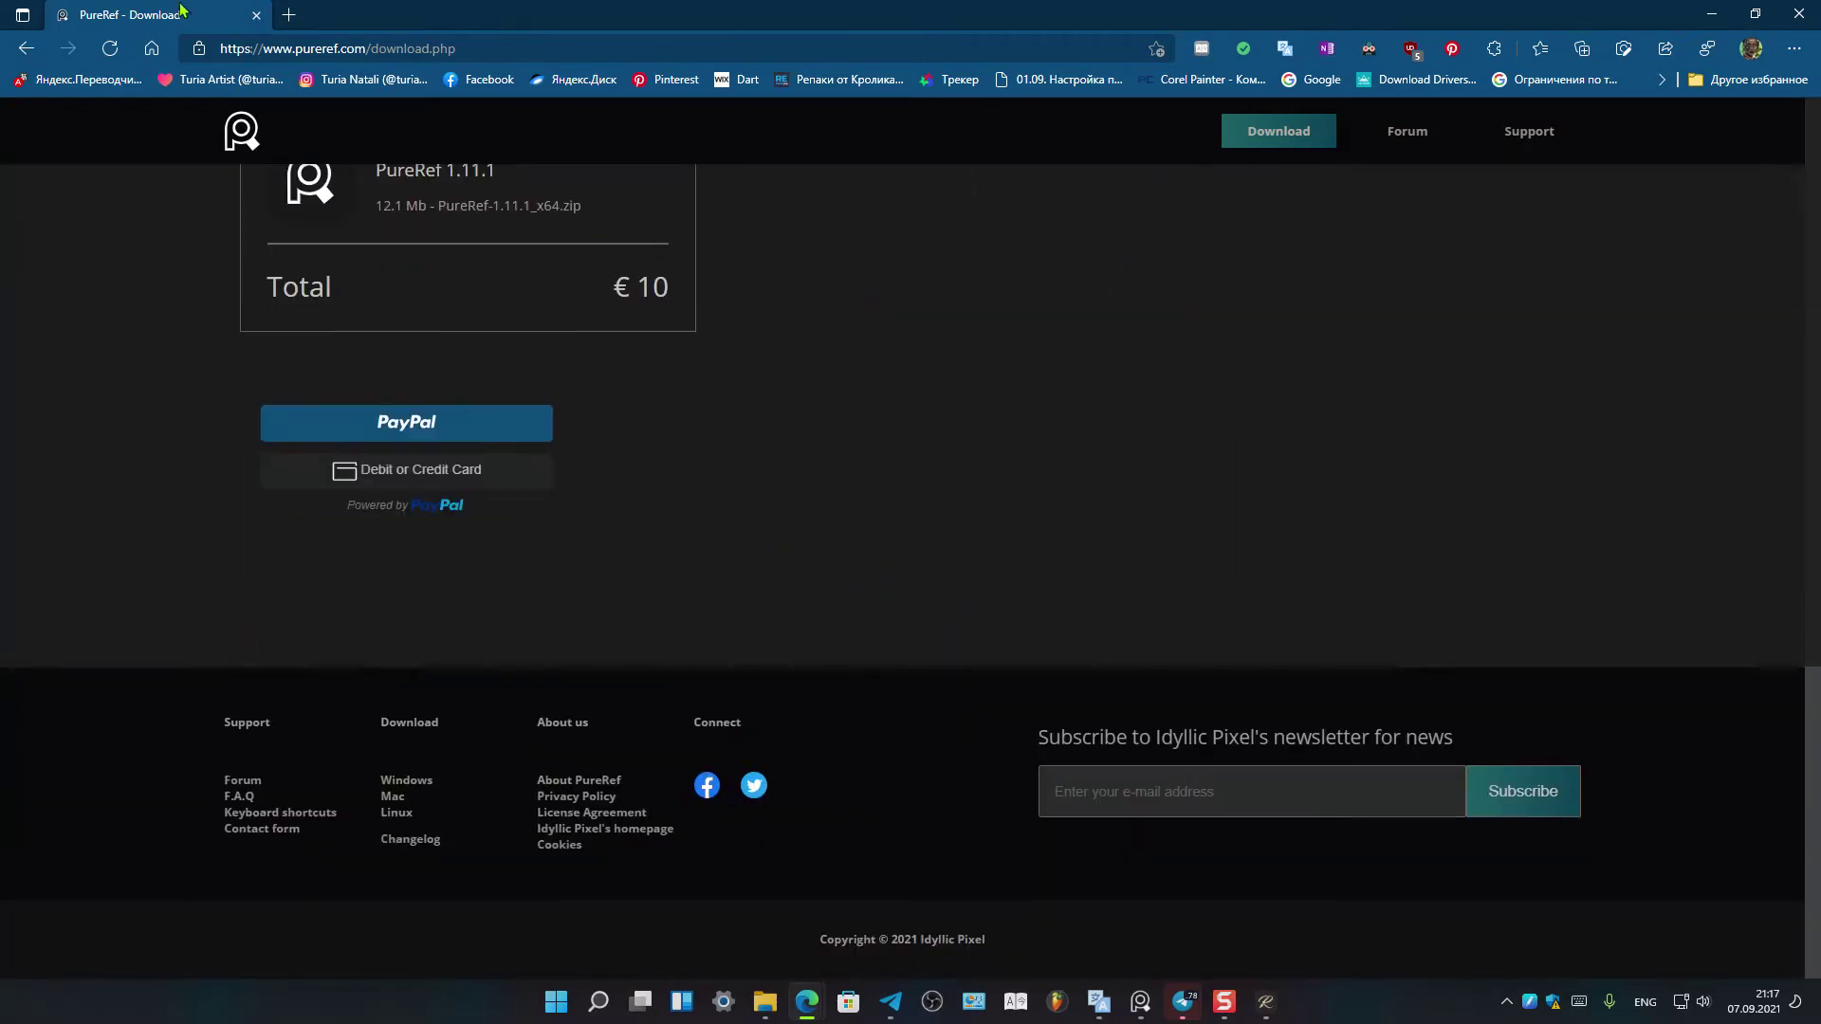
pyautogui.scroll(9, 688, 688)
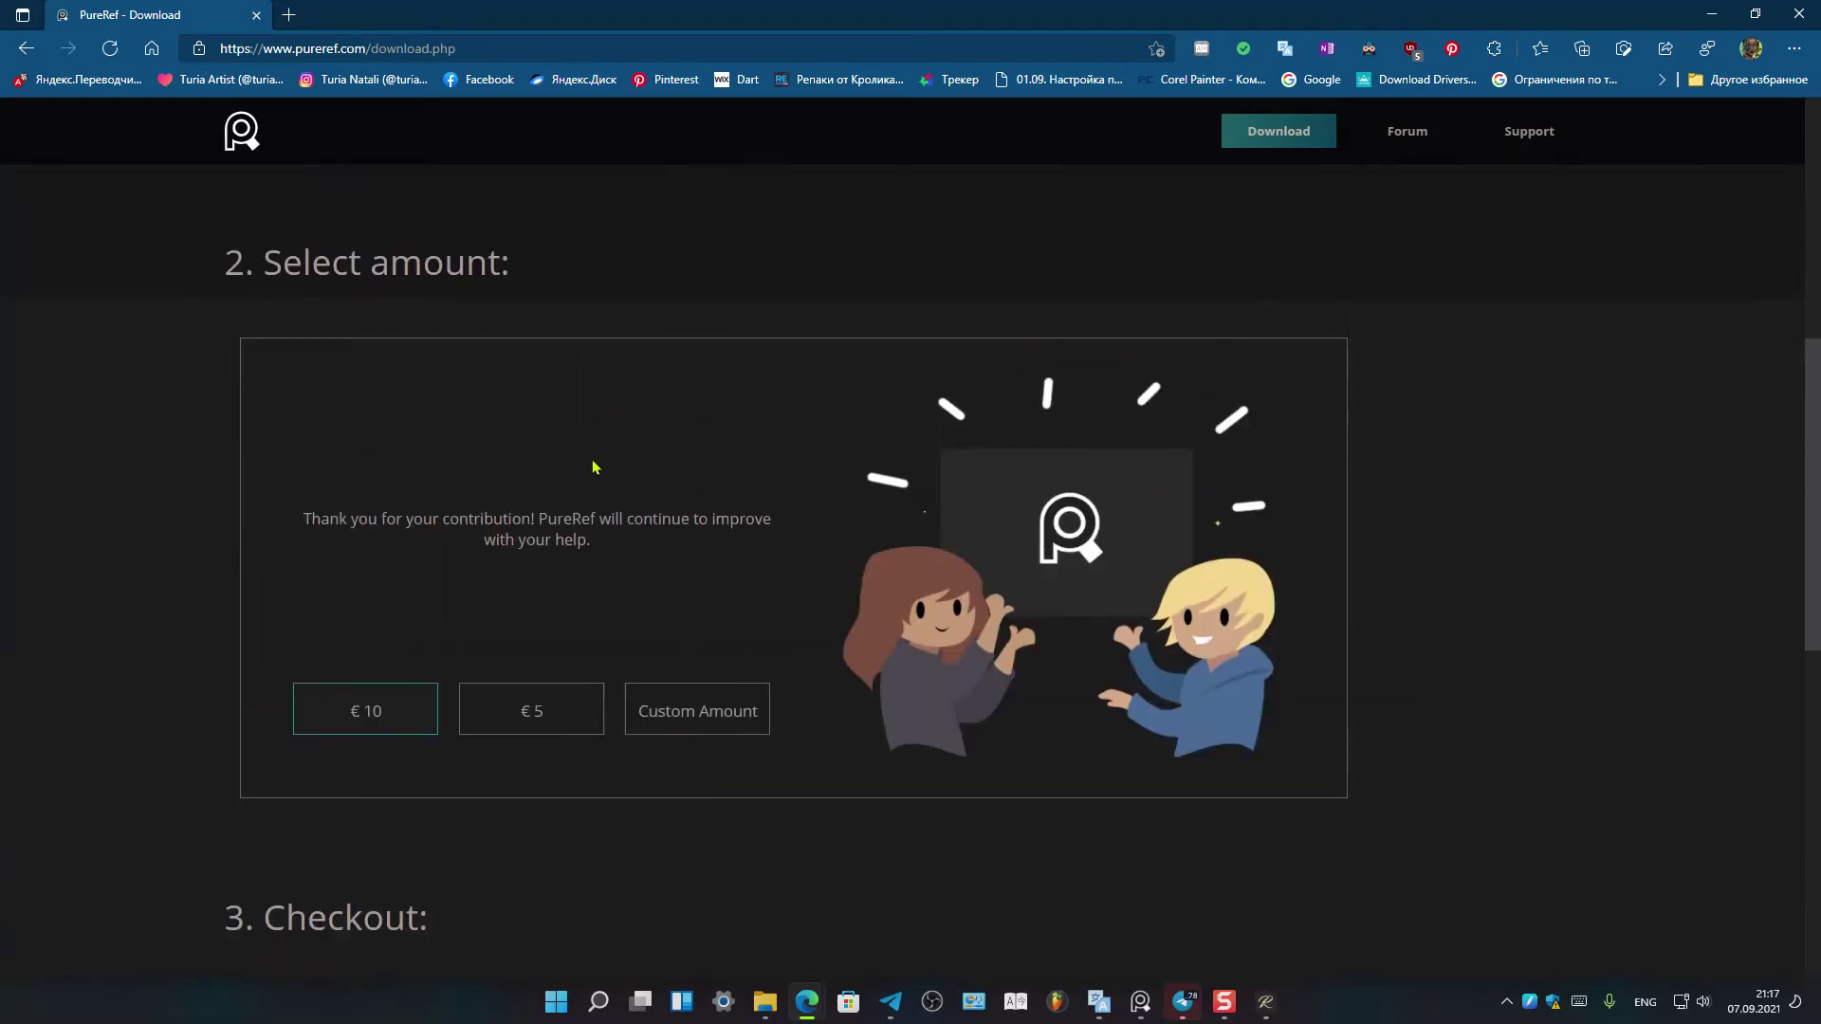
pyautogui.scroll(3, 504, 374)
pyautogui.scroll(-3, 691, 679)
pyautogui.scroll(-3, 688, 713)
pyautogui.scroll(-6, 689, 713)
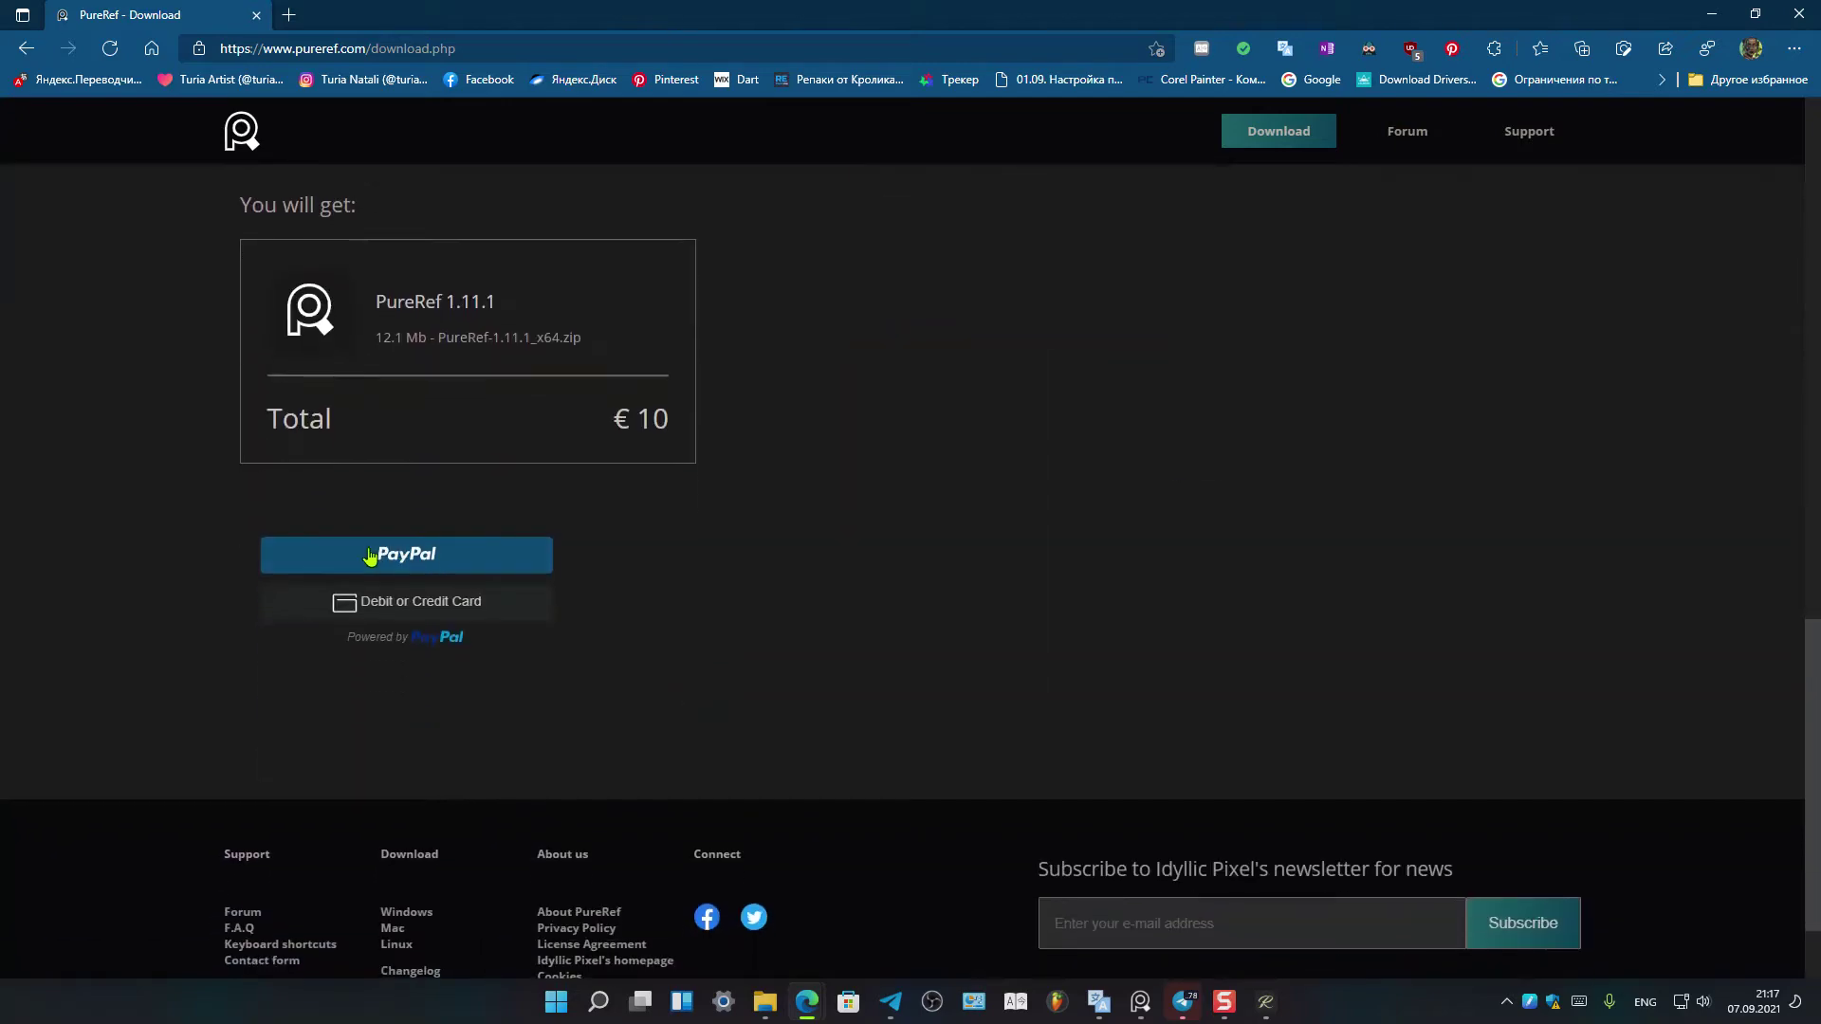
pyautogui.scroll(7, 714, 601)
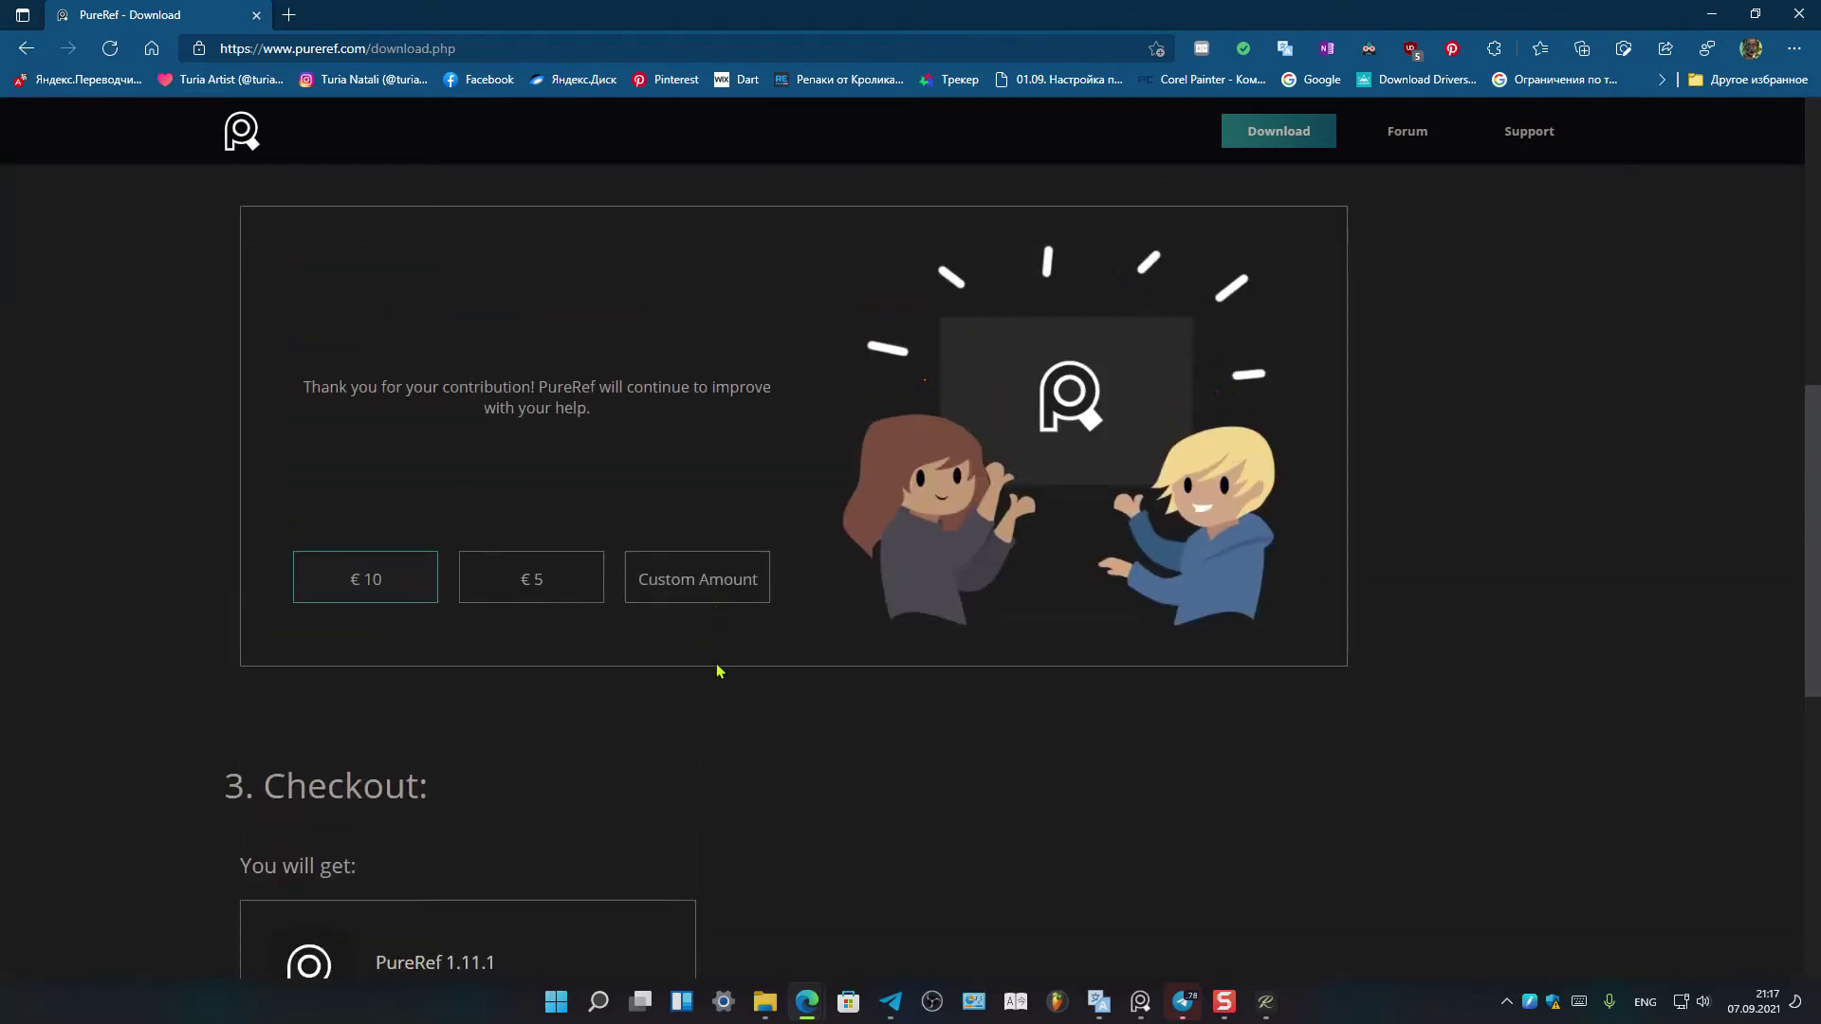
pyautogui.click(699, 578)
pyautogui.write('20')
pyautogui.doubleClick(693, 582)
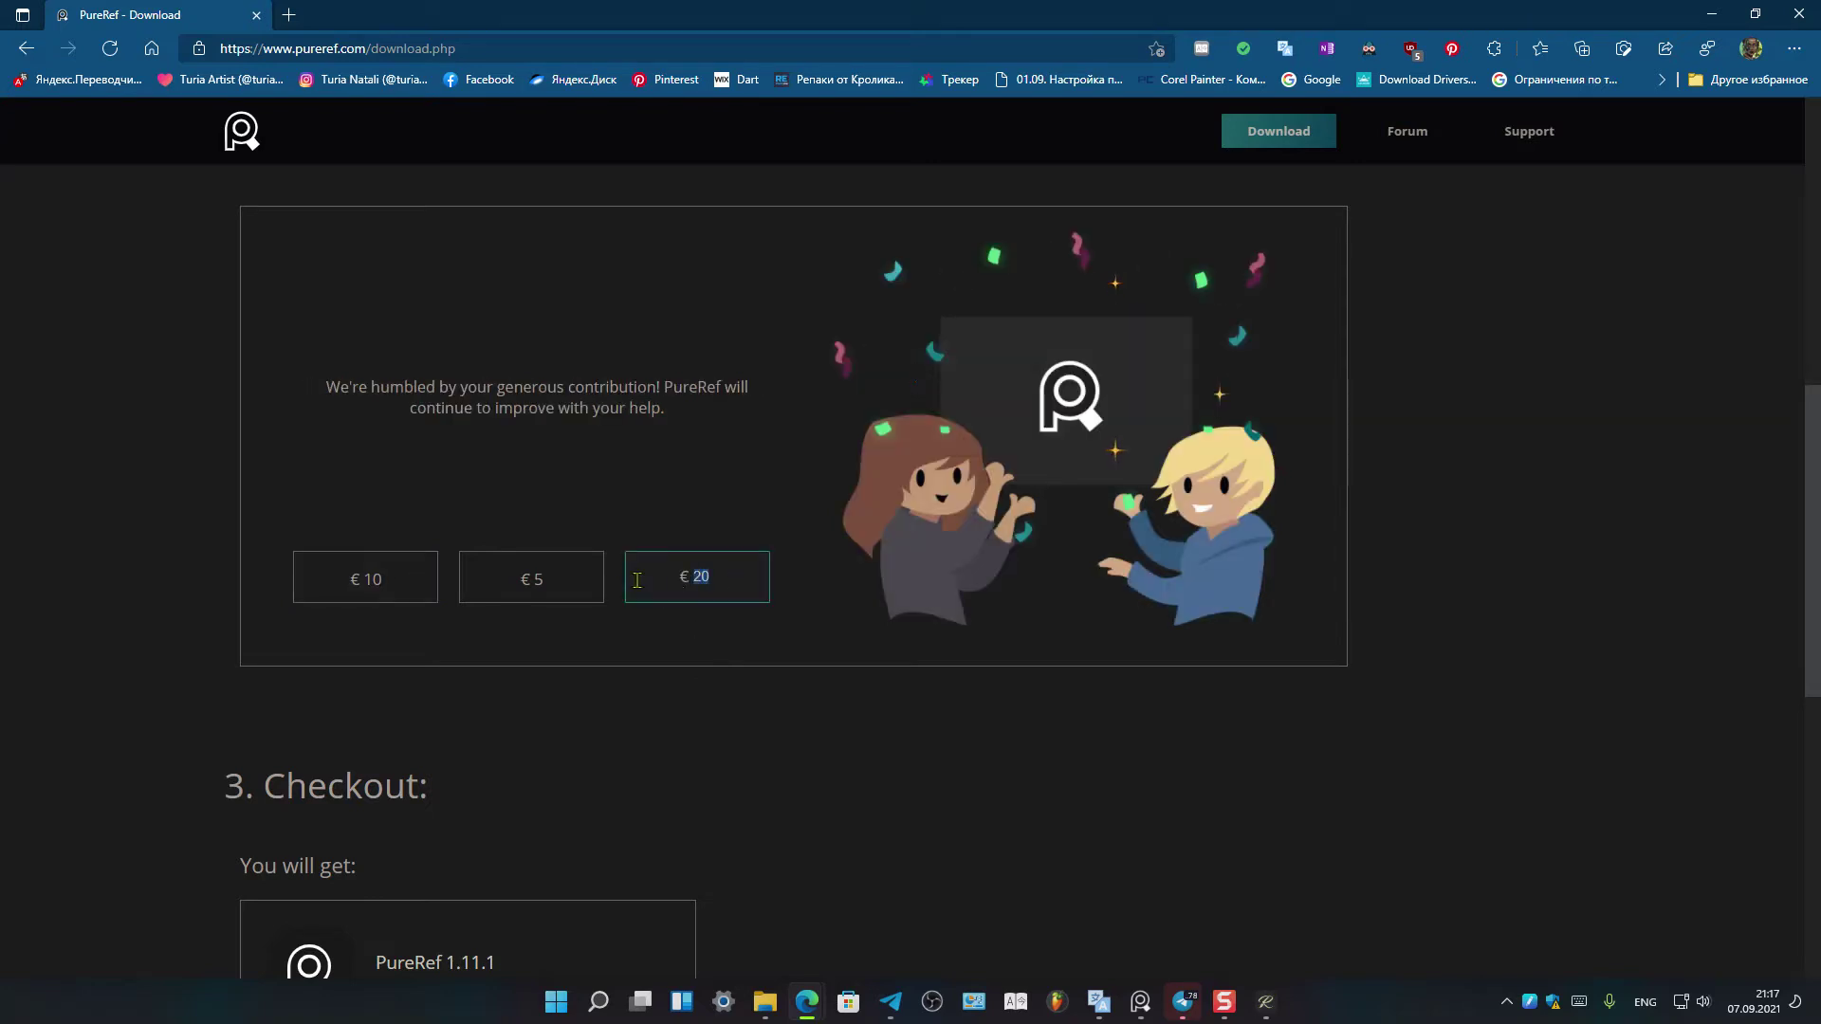
pyautogui.write('0')
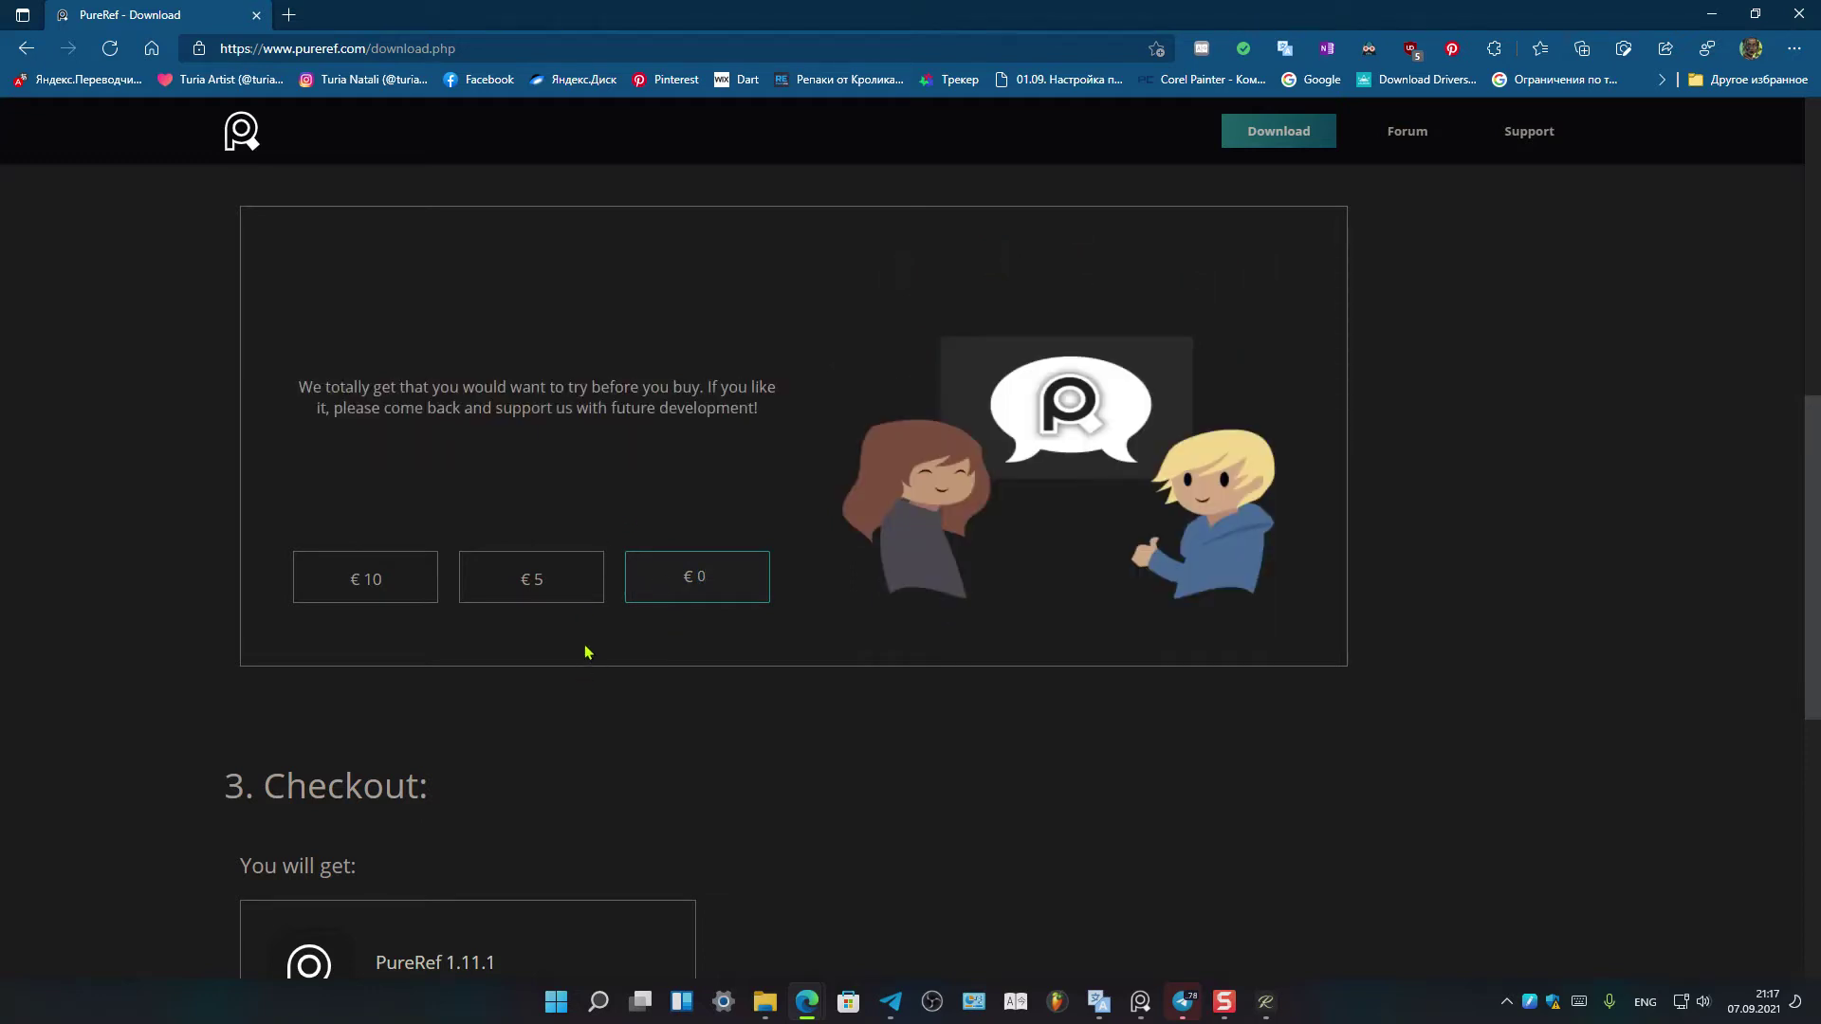
pyautogui.scroll(-5, 585, 652)
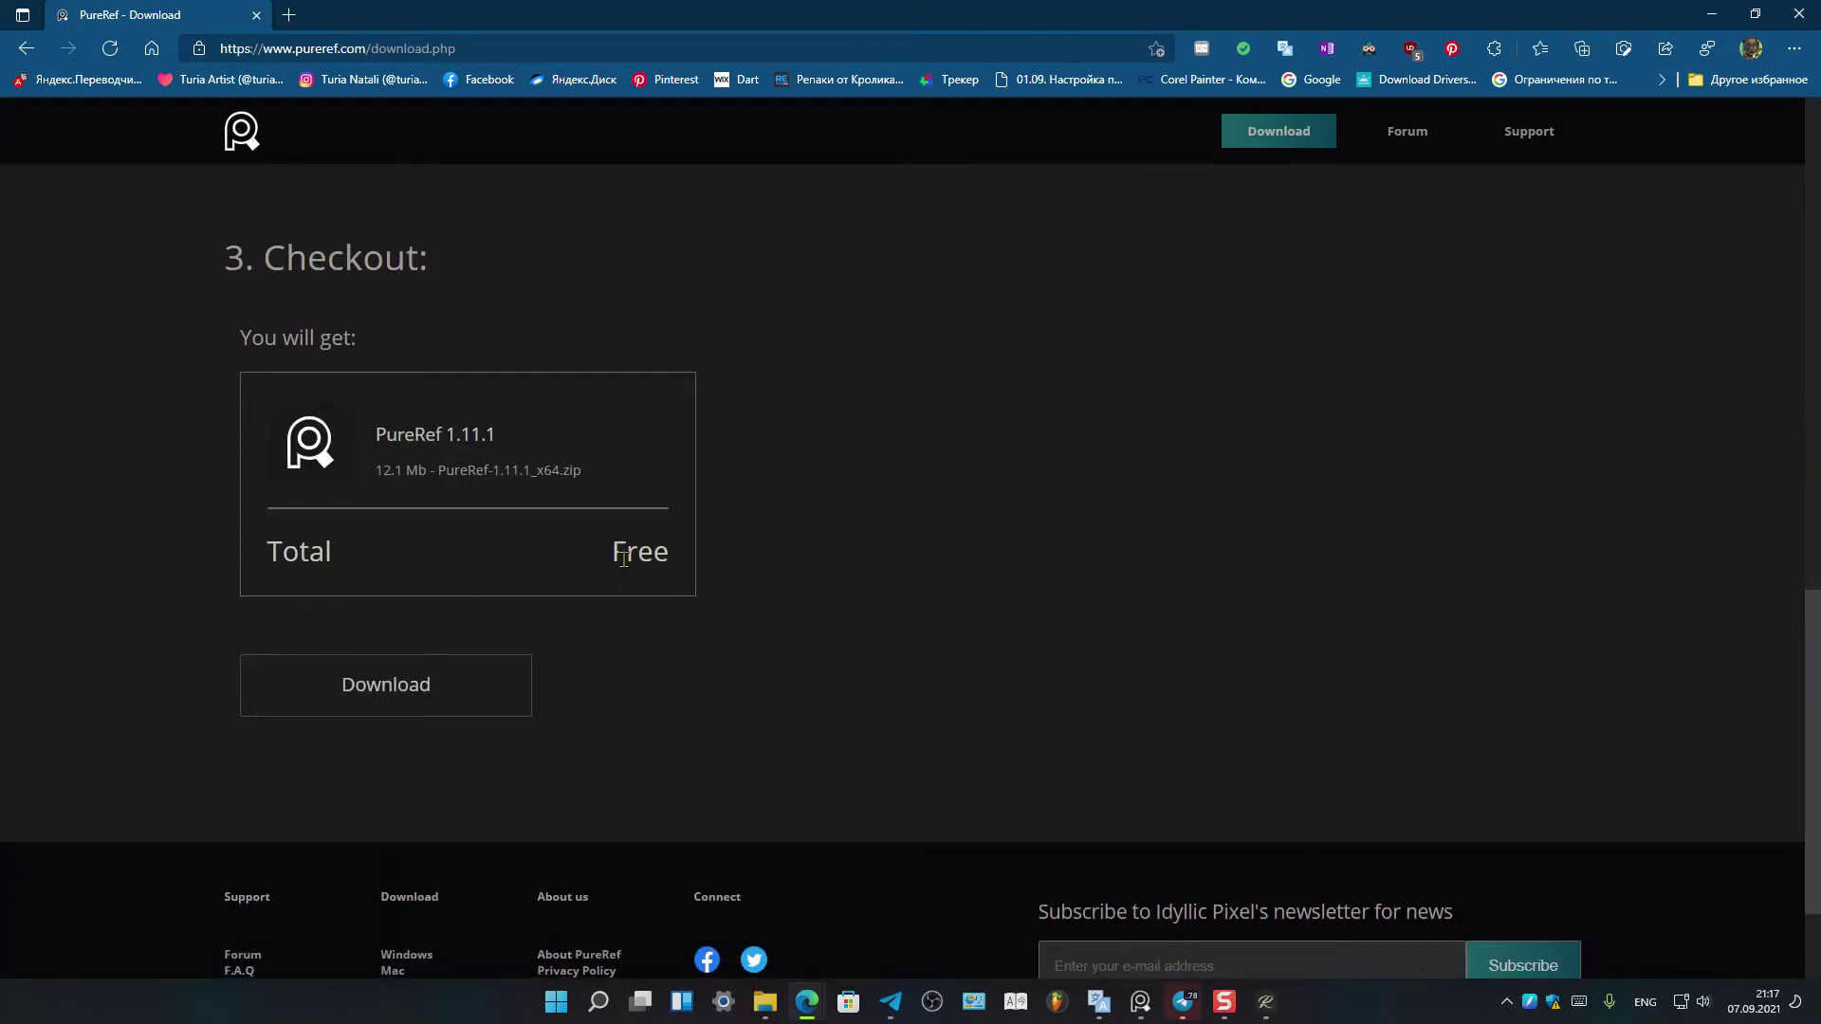
pyautogui.moveTo(746, 558); pyautogui.dragTo(676, 585)
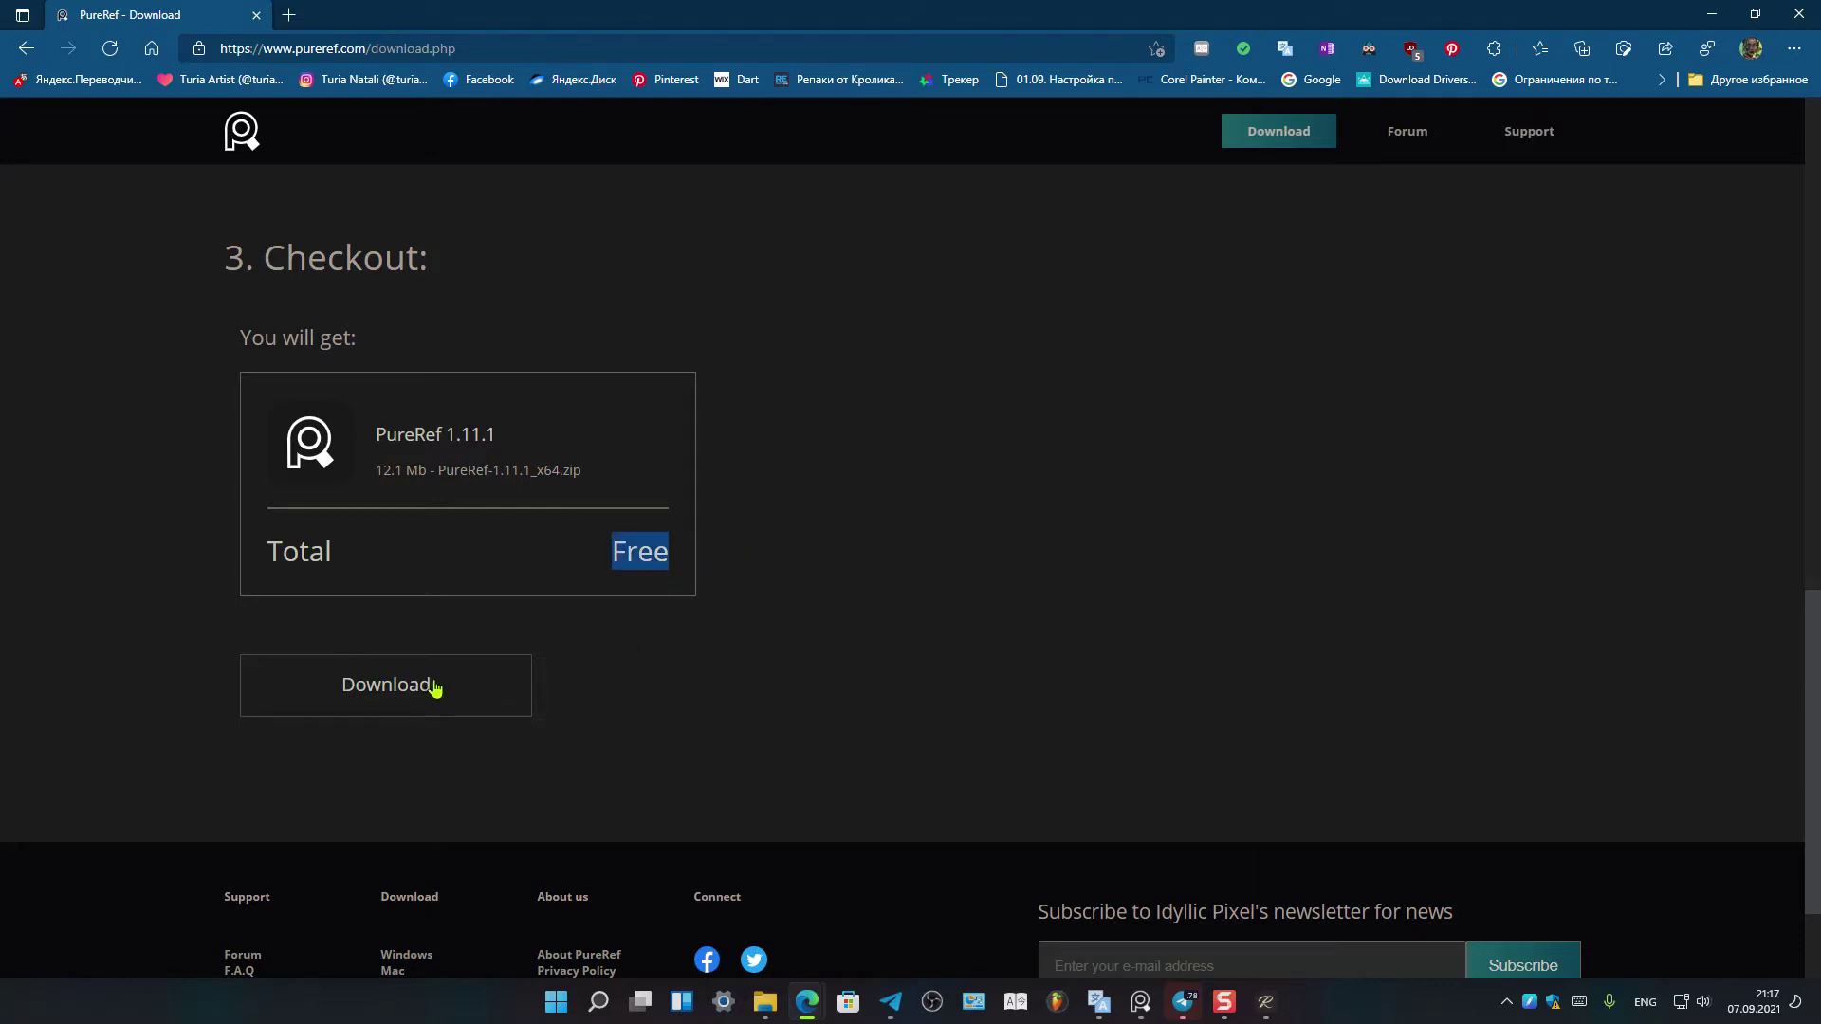
# Download PureRef-1.11.1_x64.zip, confirm it in Edge's Загрузки list, and bring up PureRef
pyautogui.click(921, 447)
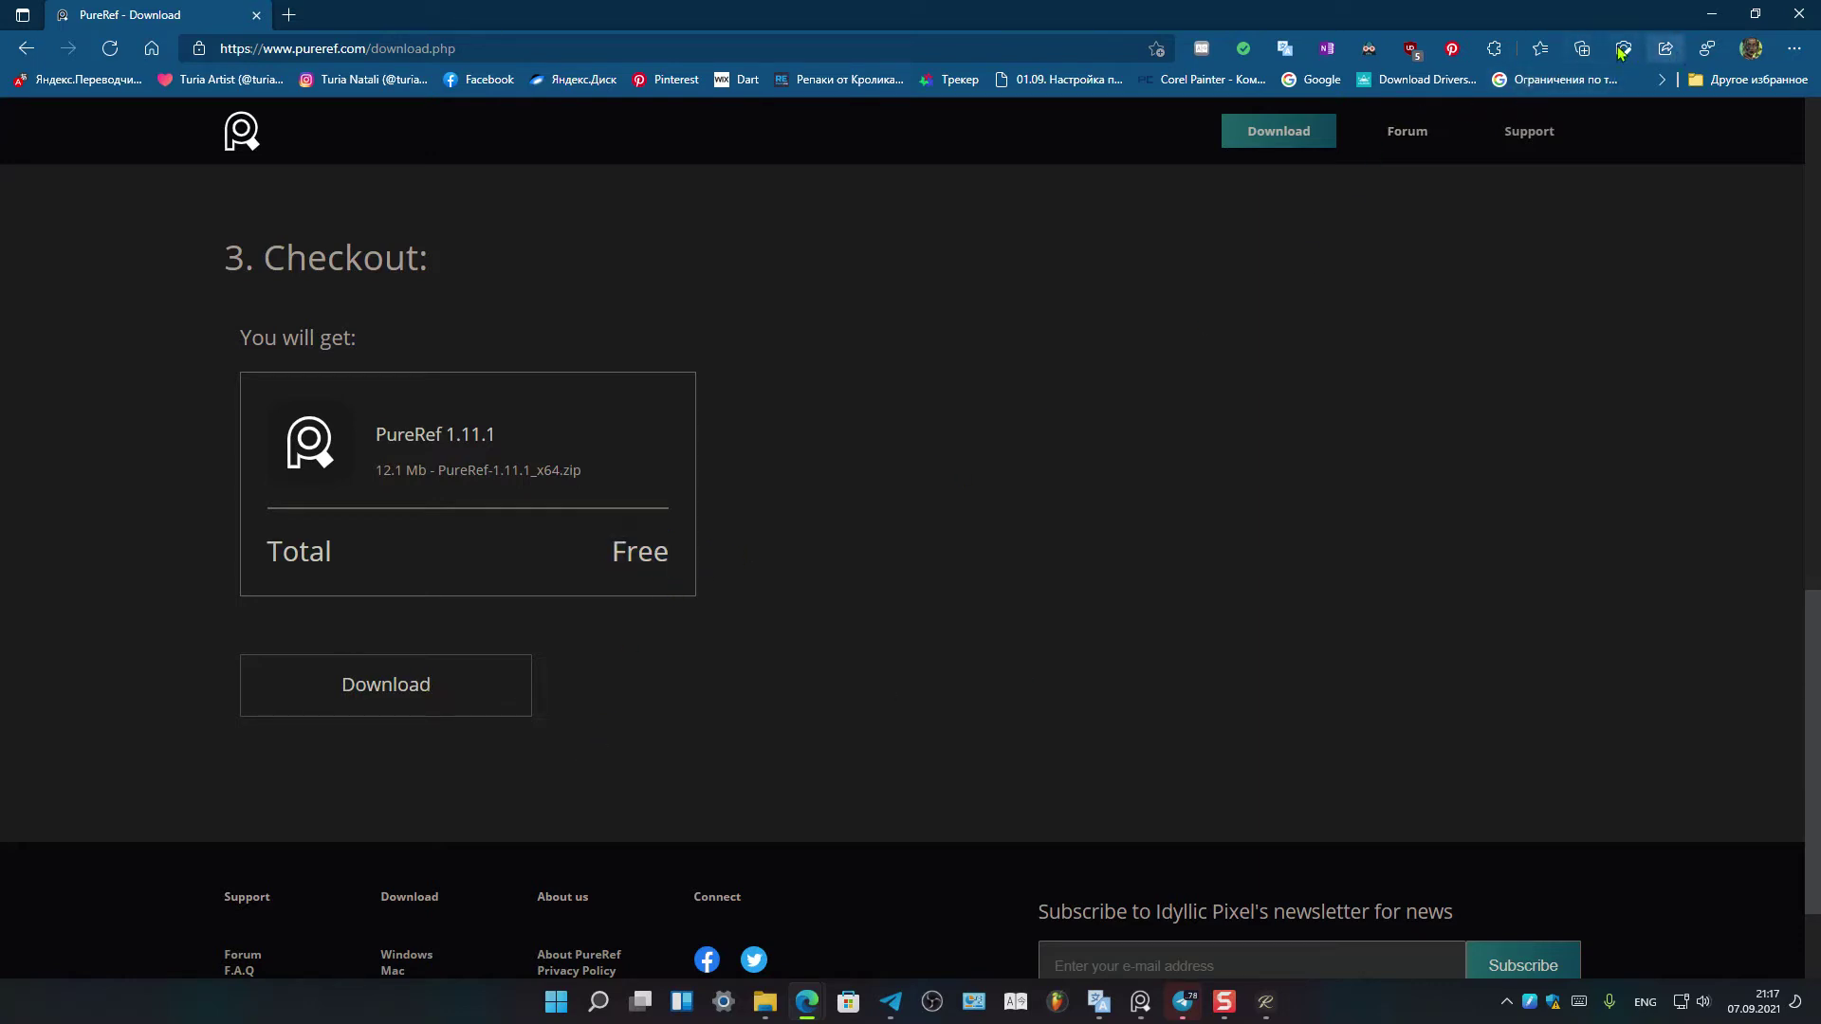
pyautogui.click(1792, 52)
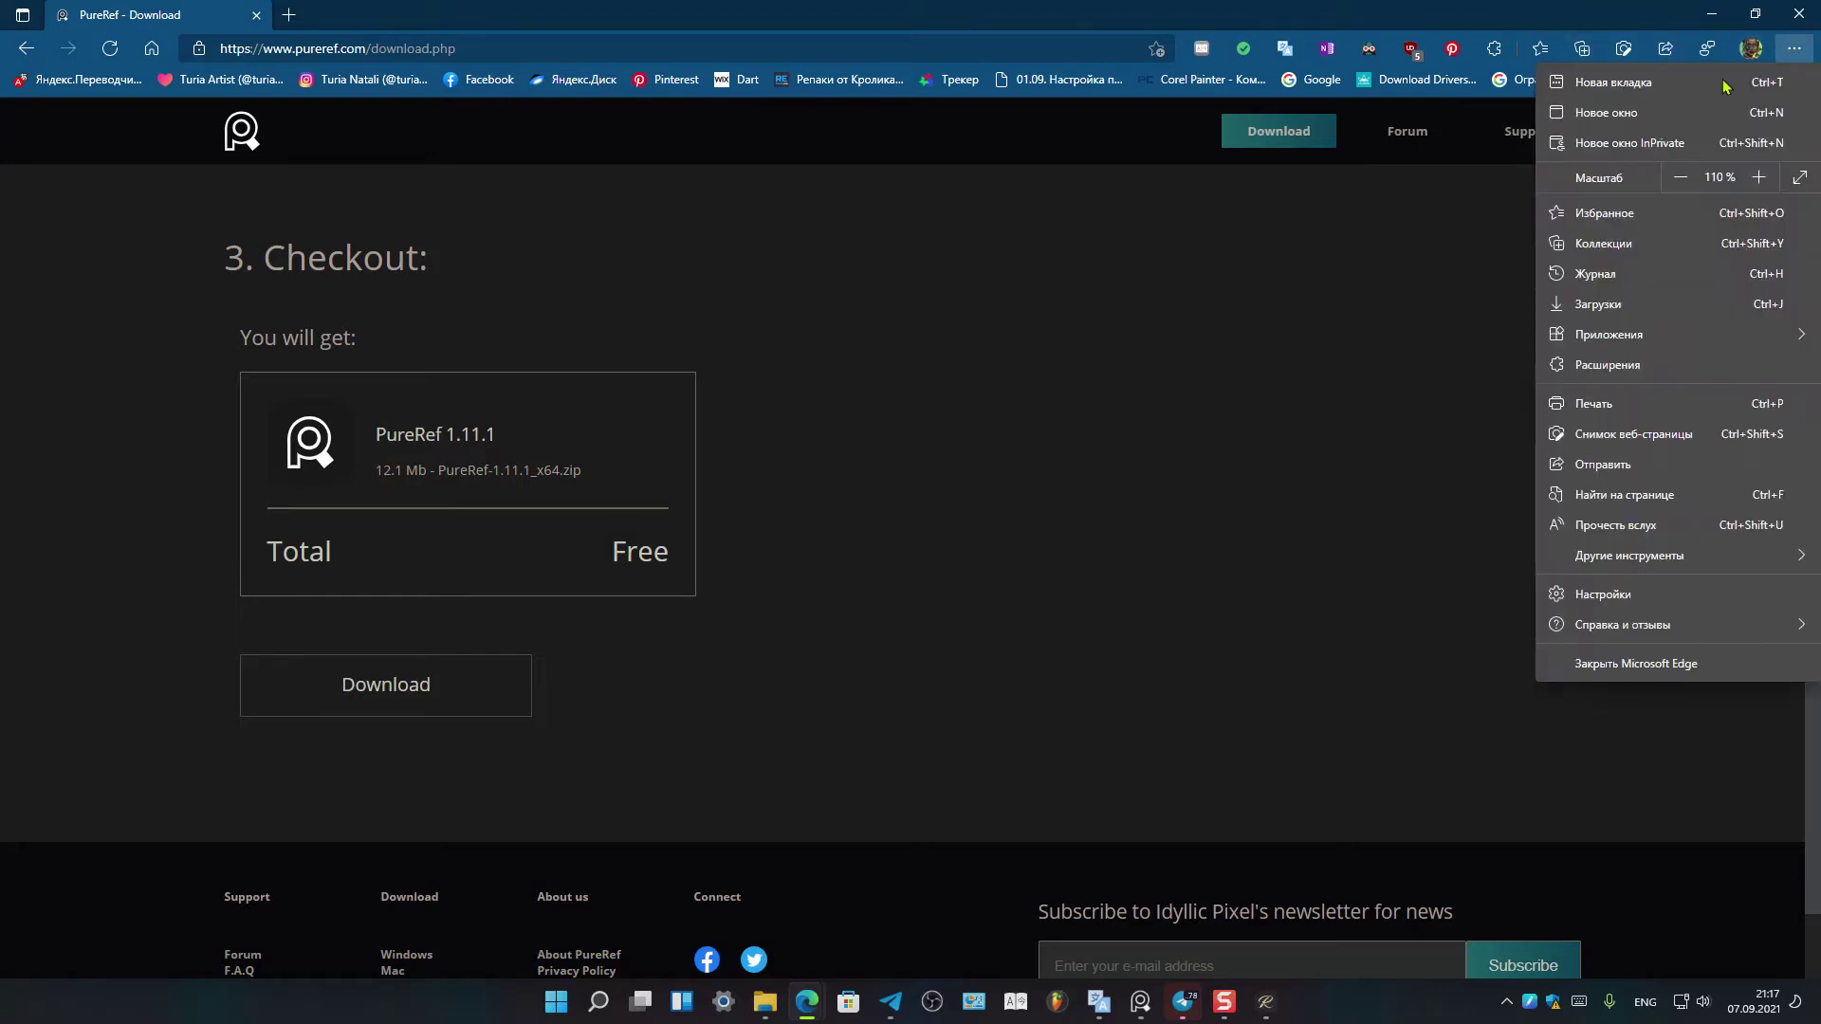
pyautogui.click(1633, 319)
pyautogui.moveTo(1430, 123)
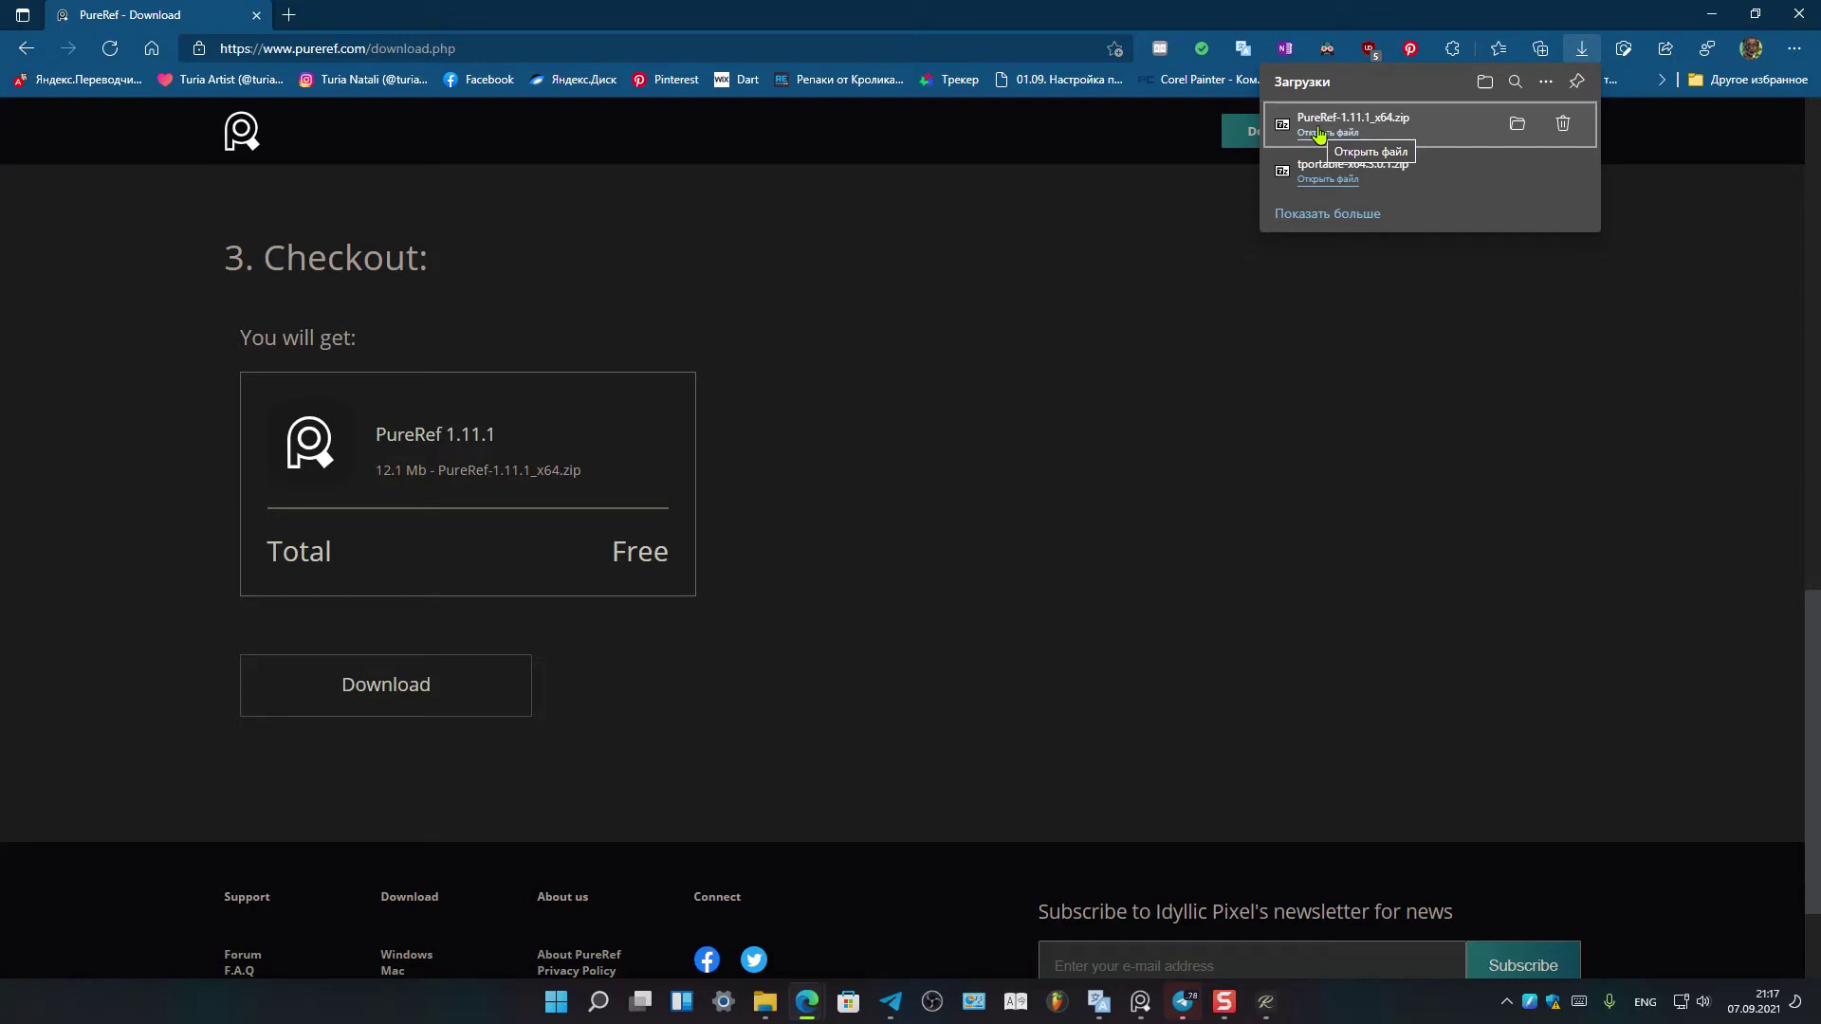
pyautogui.click(1138, 1007)
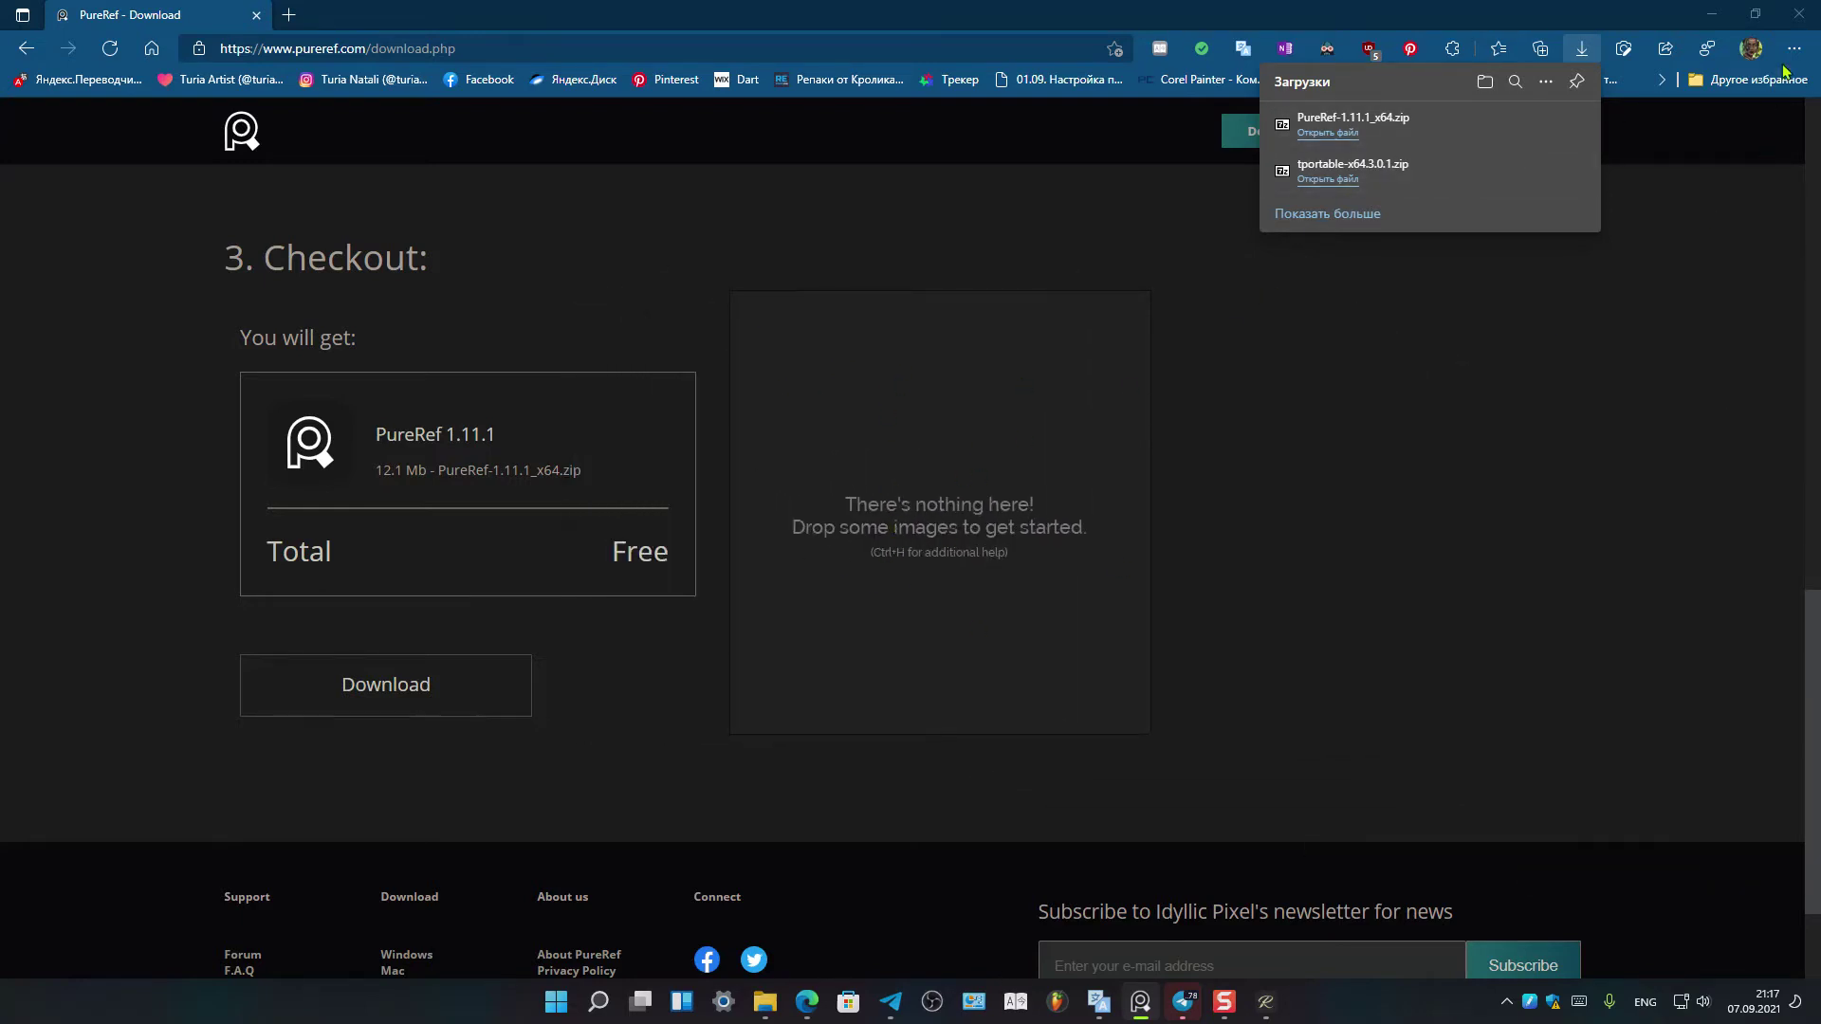
# Minimize Edge and close Telegram's full-size photo viewer
pyautogui.click(1799, 14)
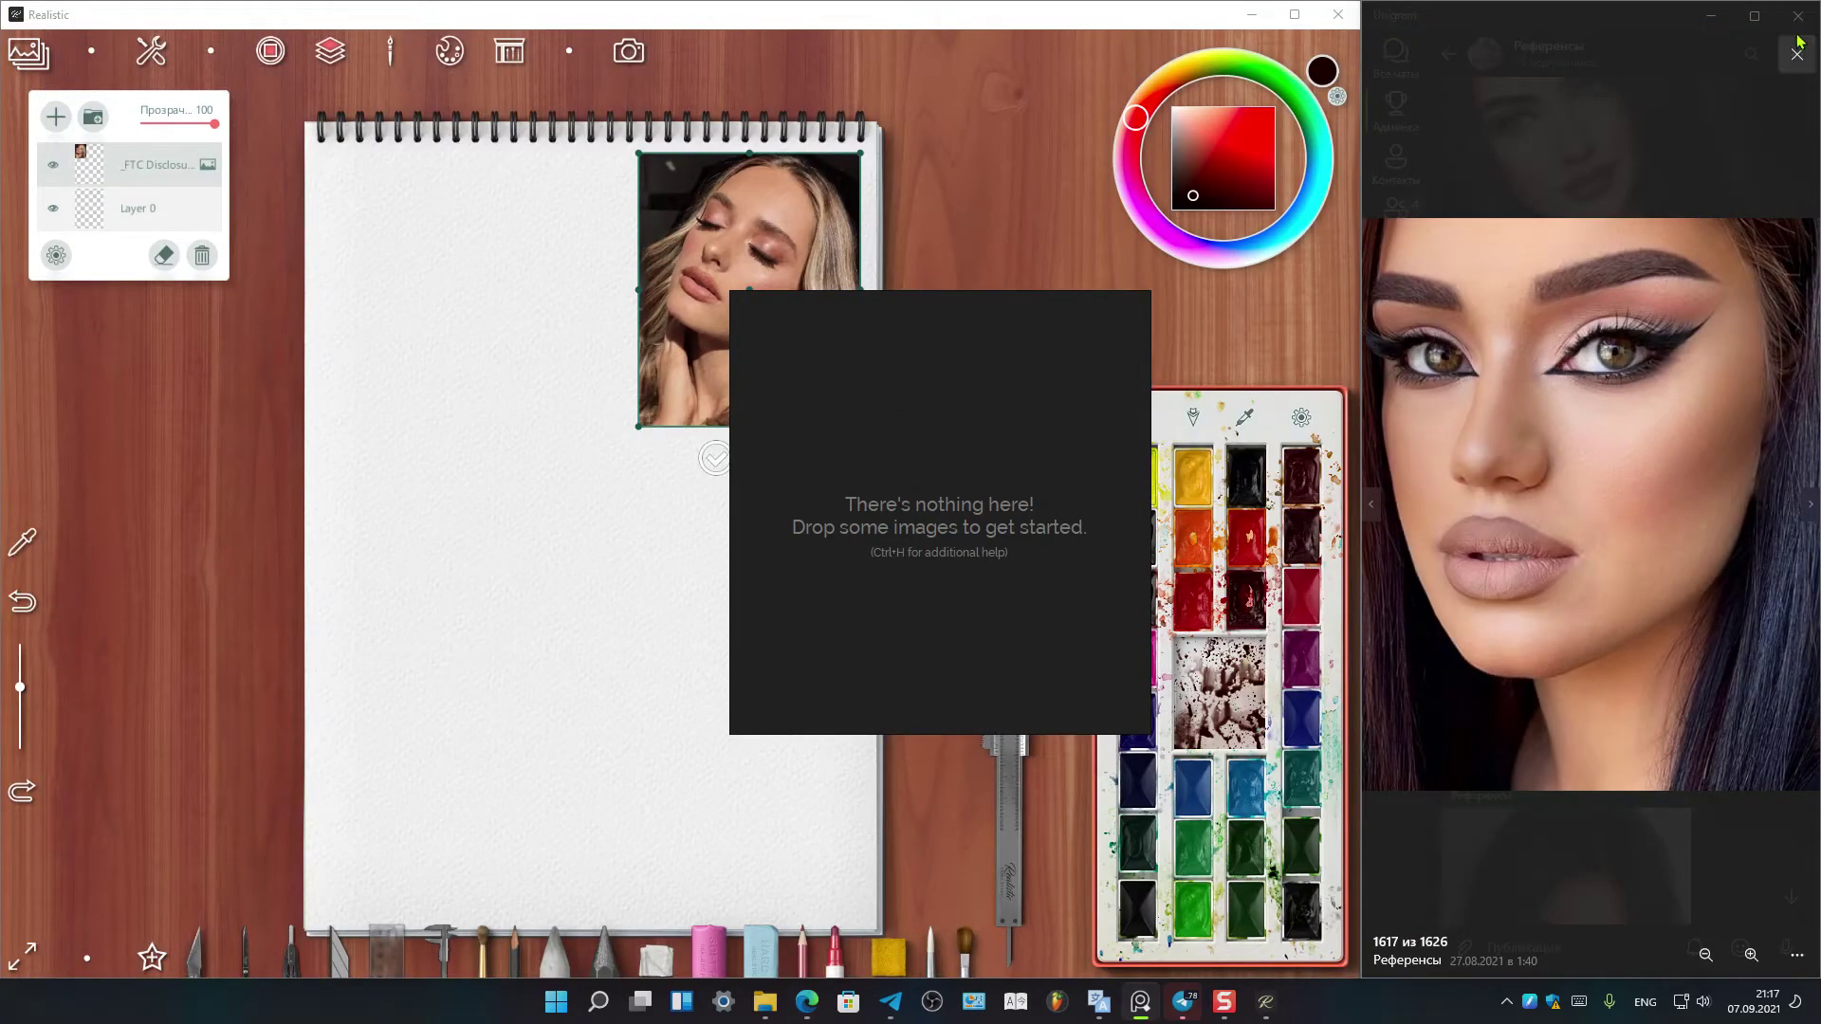
pyautogui.moveTo(1688, 19); pyautogui.dragTo(1392, 430)
pyautogui.click(1392, 430)
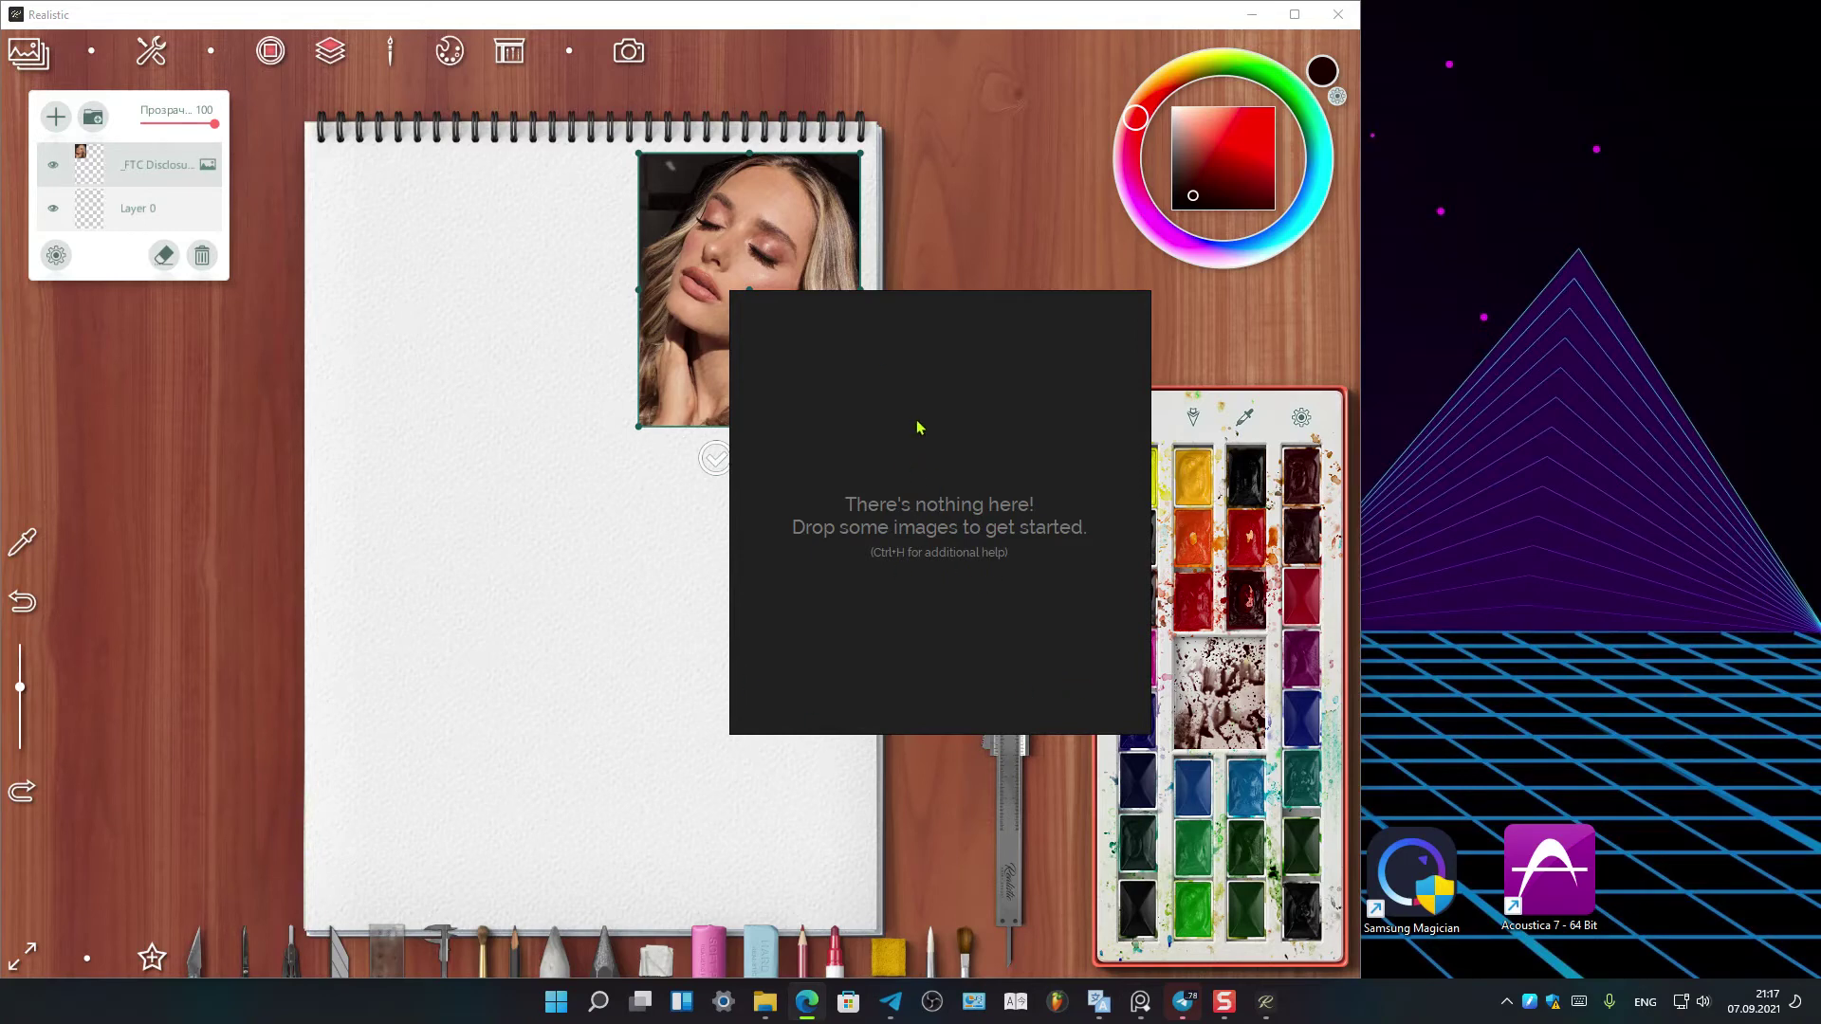
# Reposition the empty PureRef board over the Realistic sketchbook
pyautogui.rightClick(946, 396)
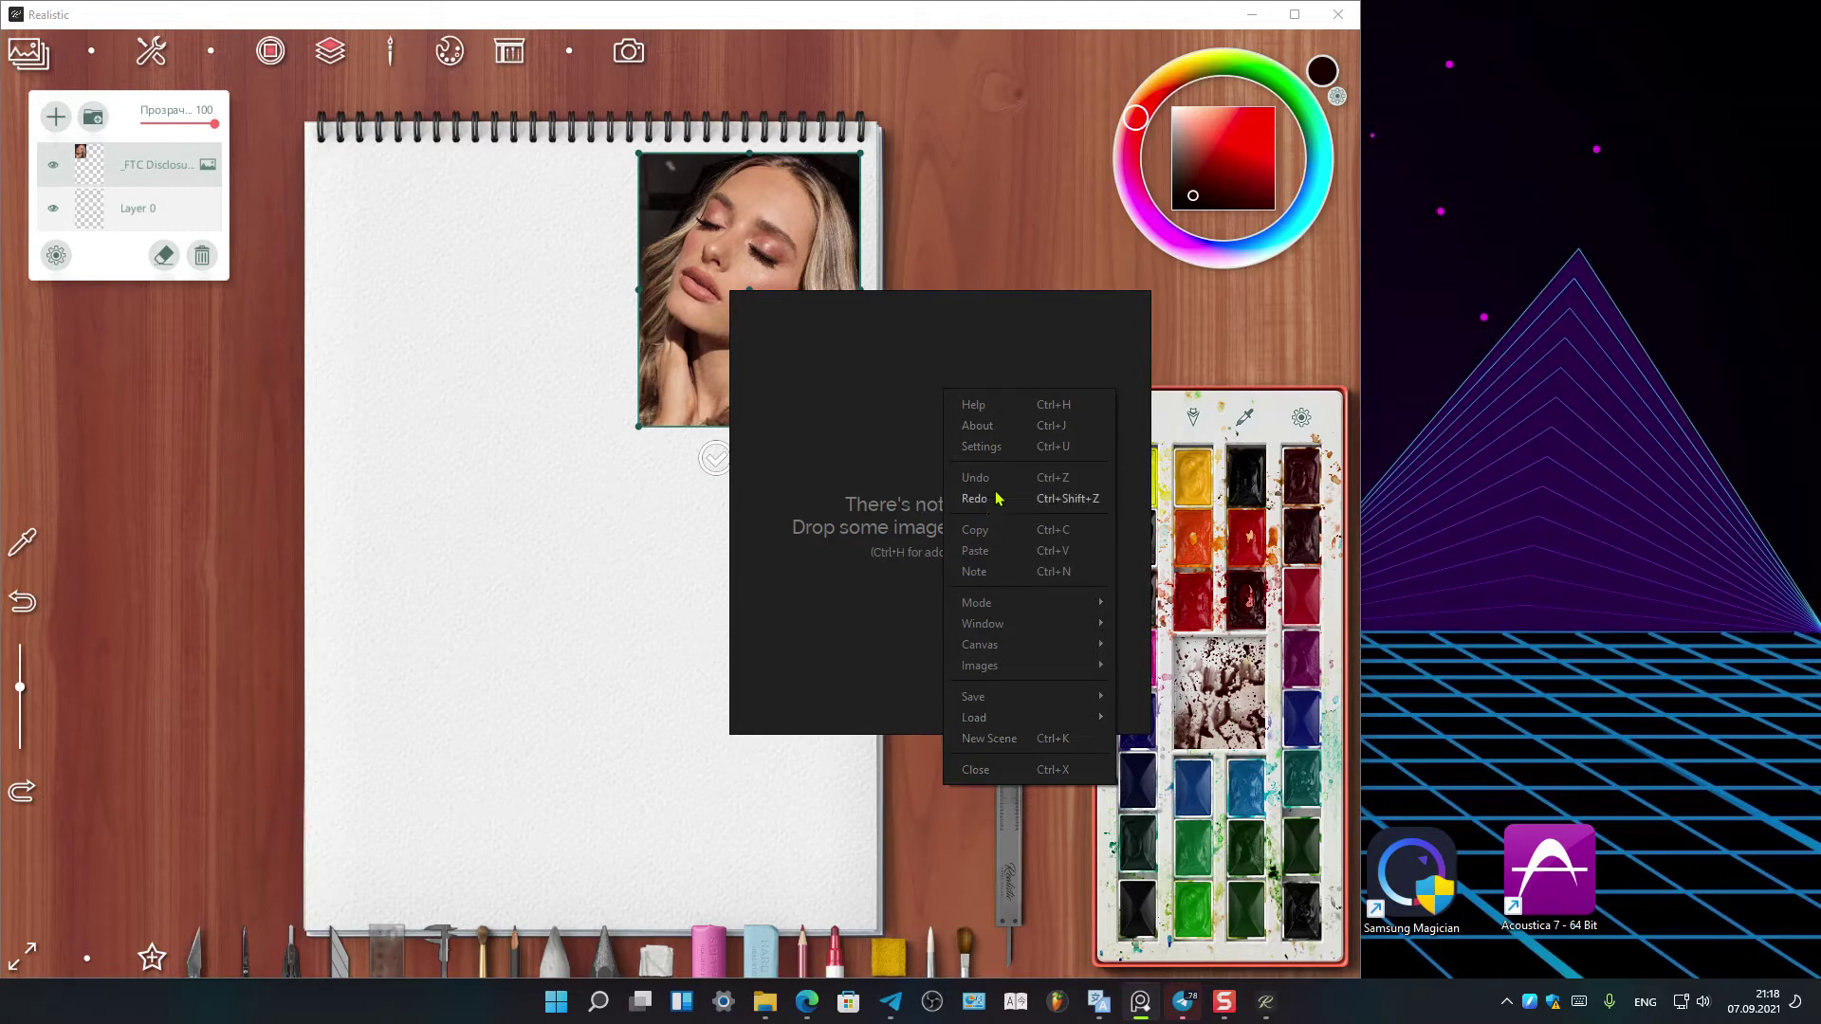
pyautogui.click(879, 396)
pyautogui.moveTo(879, 396)
pyautogui.mouseDown()
pyautogui.moveTo(199, 484)
pyautogui.moveTo(1426, 509)
pyautogui.moveTo(273, 524)
pyautogui.moveTo(514, 217)
pyautogui.moveTo(1055, 511)
pyautogui.moveTo(847, 424)
pyautogui.mouseUp()
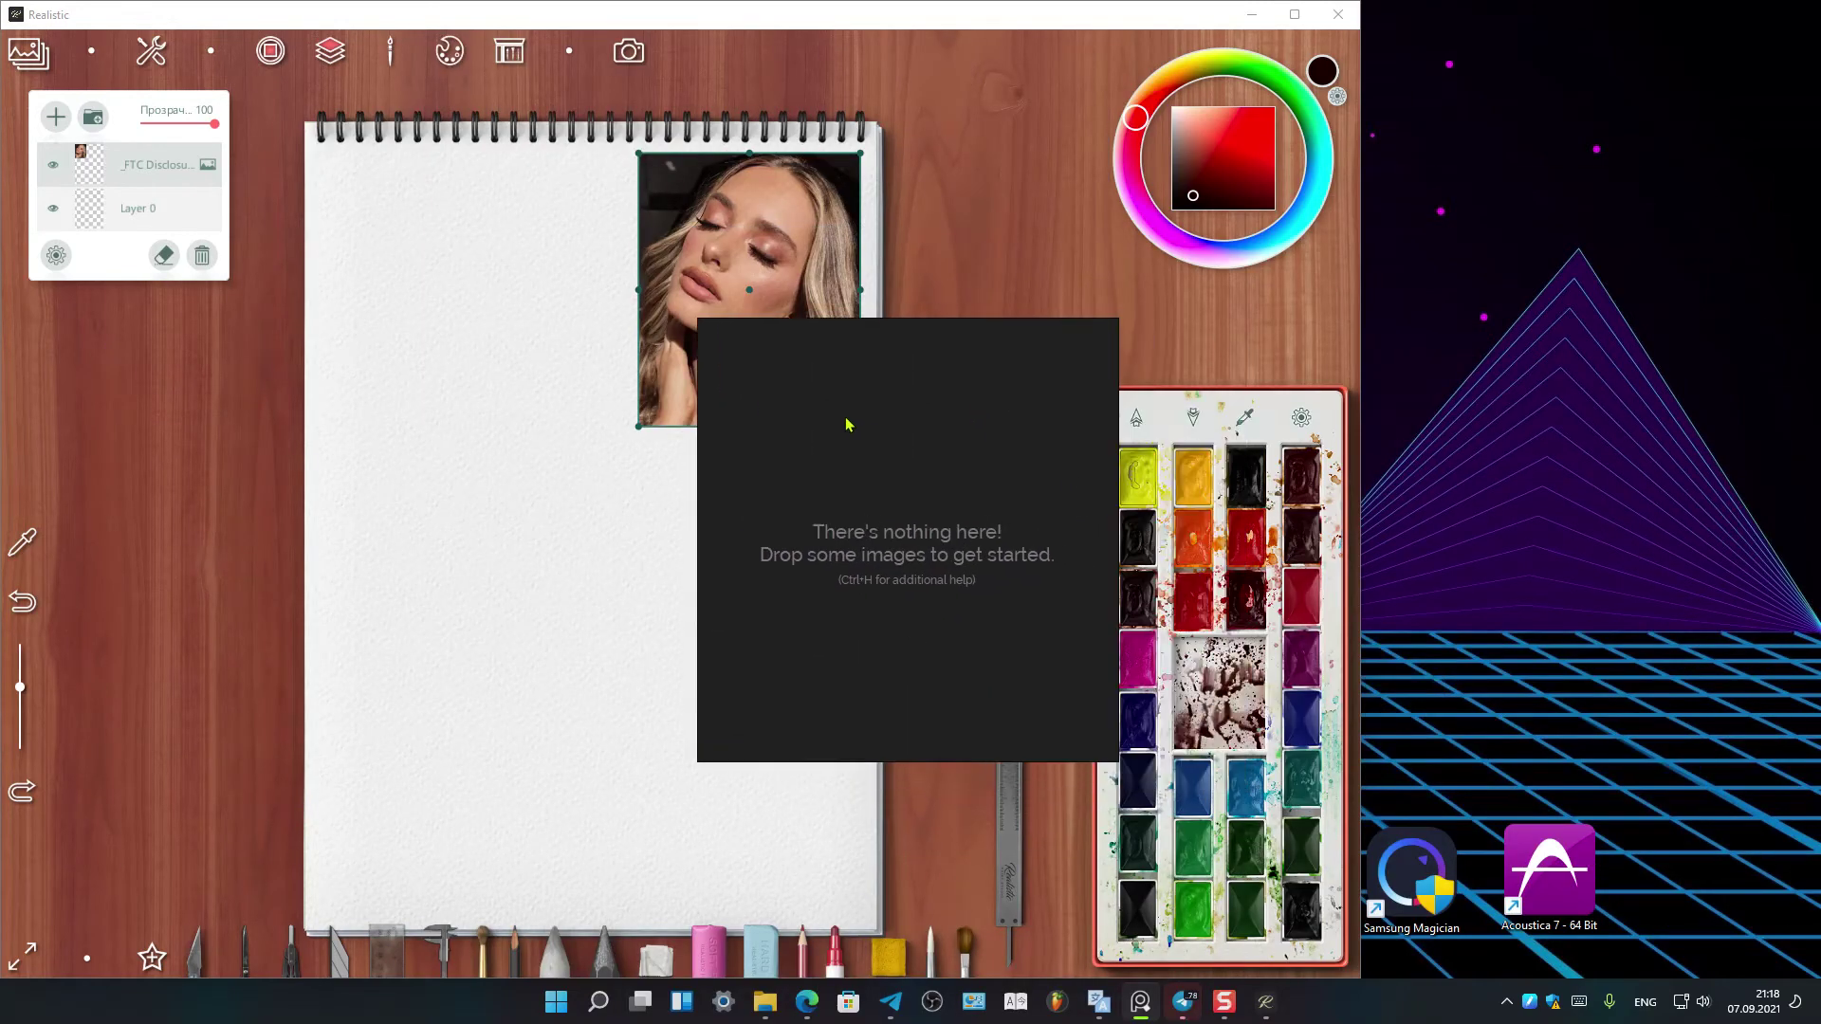
pyautogui.click(1184, 1011)
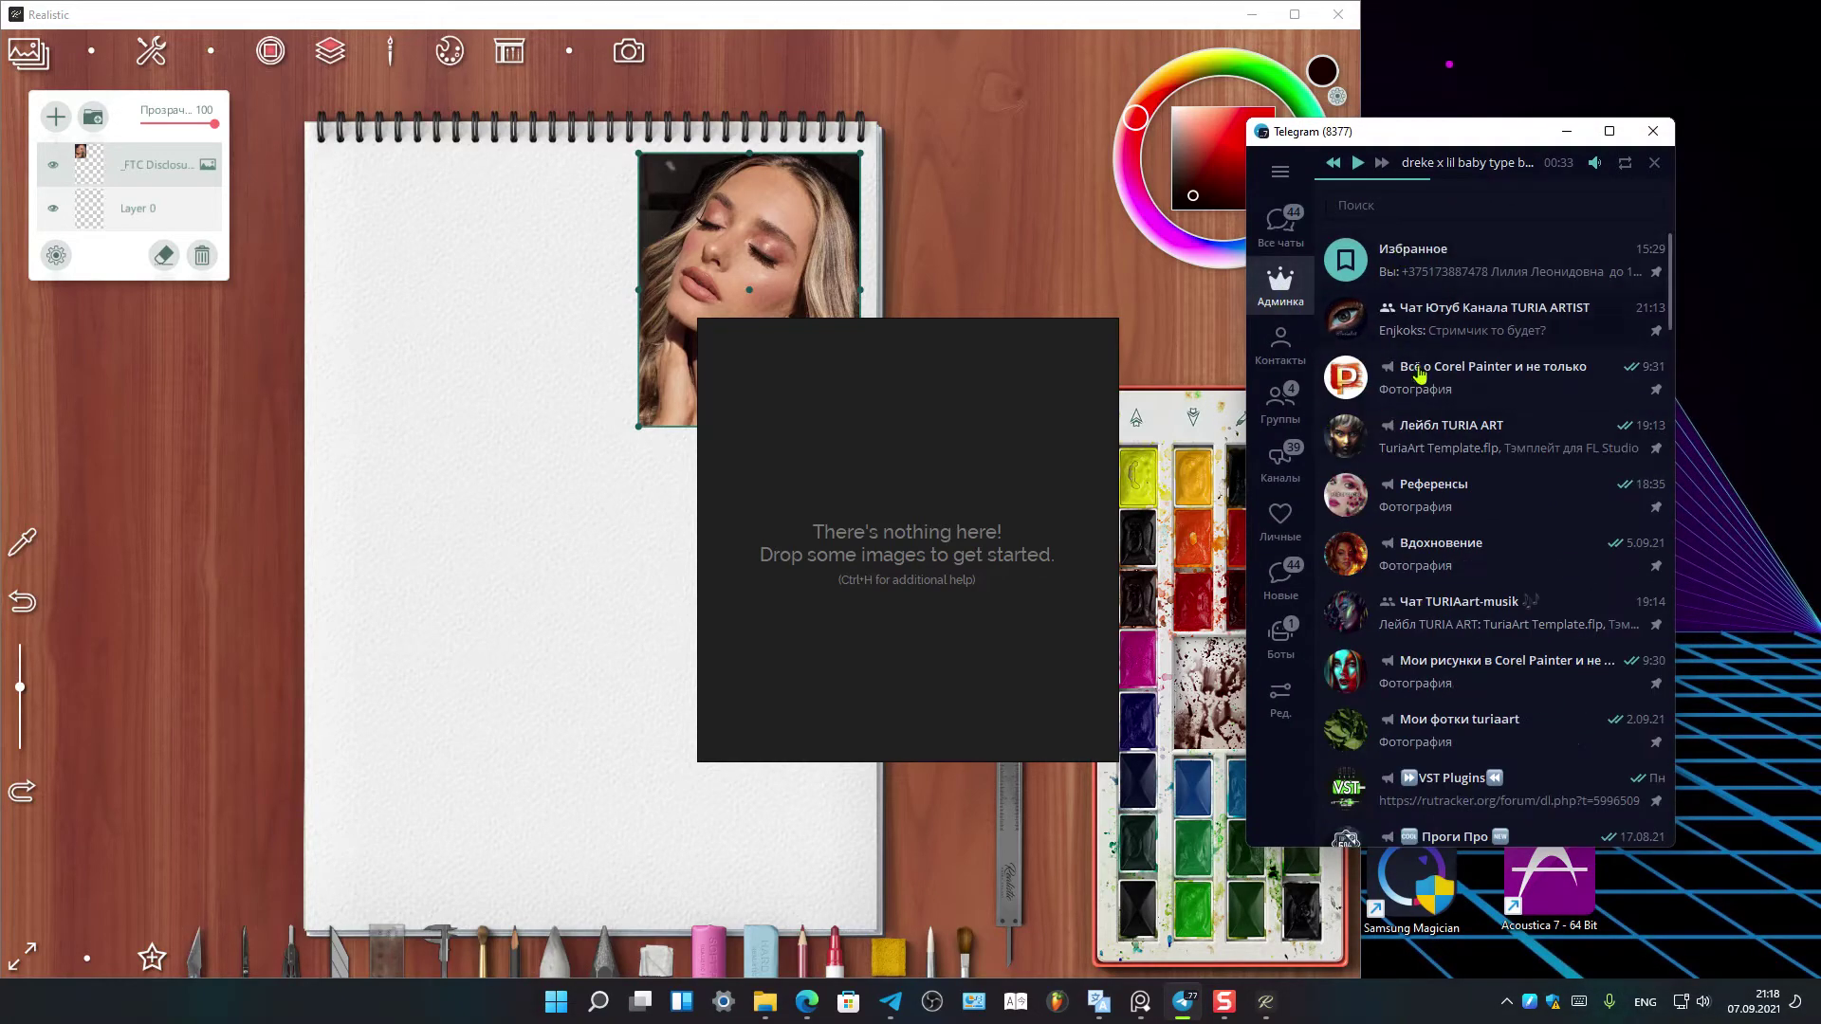
# Scroll Референсы to the 7 September post and open the red polka-dot headscarf photo
pyautogui.scroll(-3, 1446, 633)
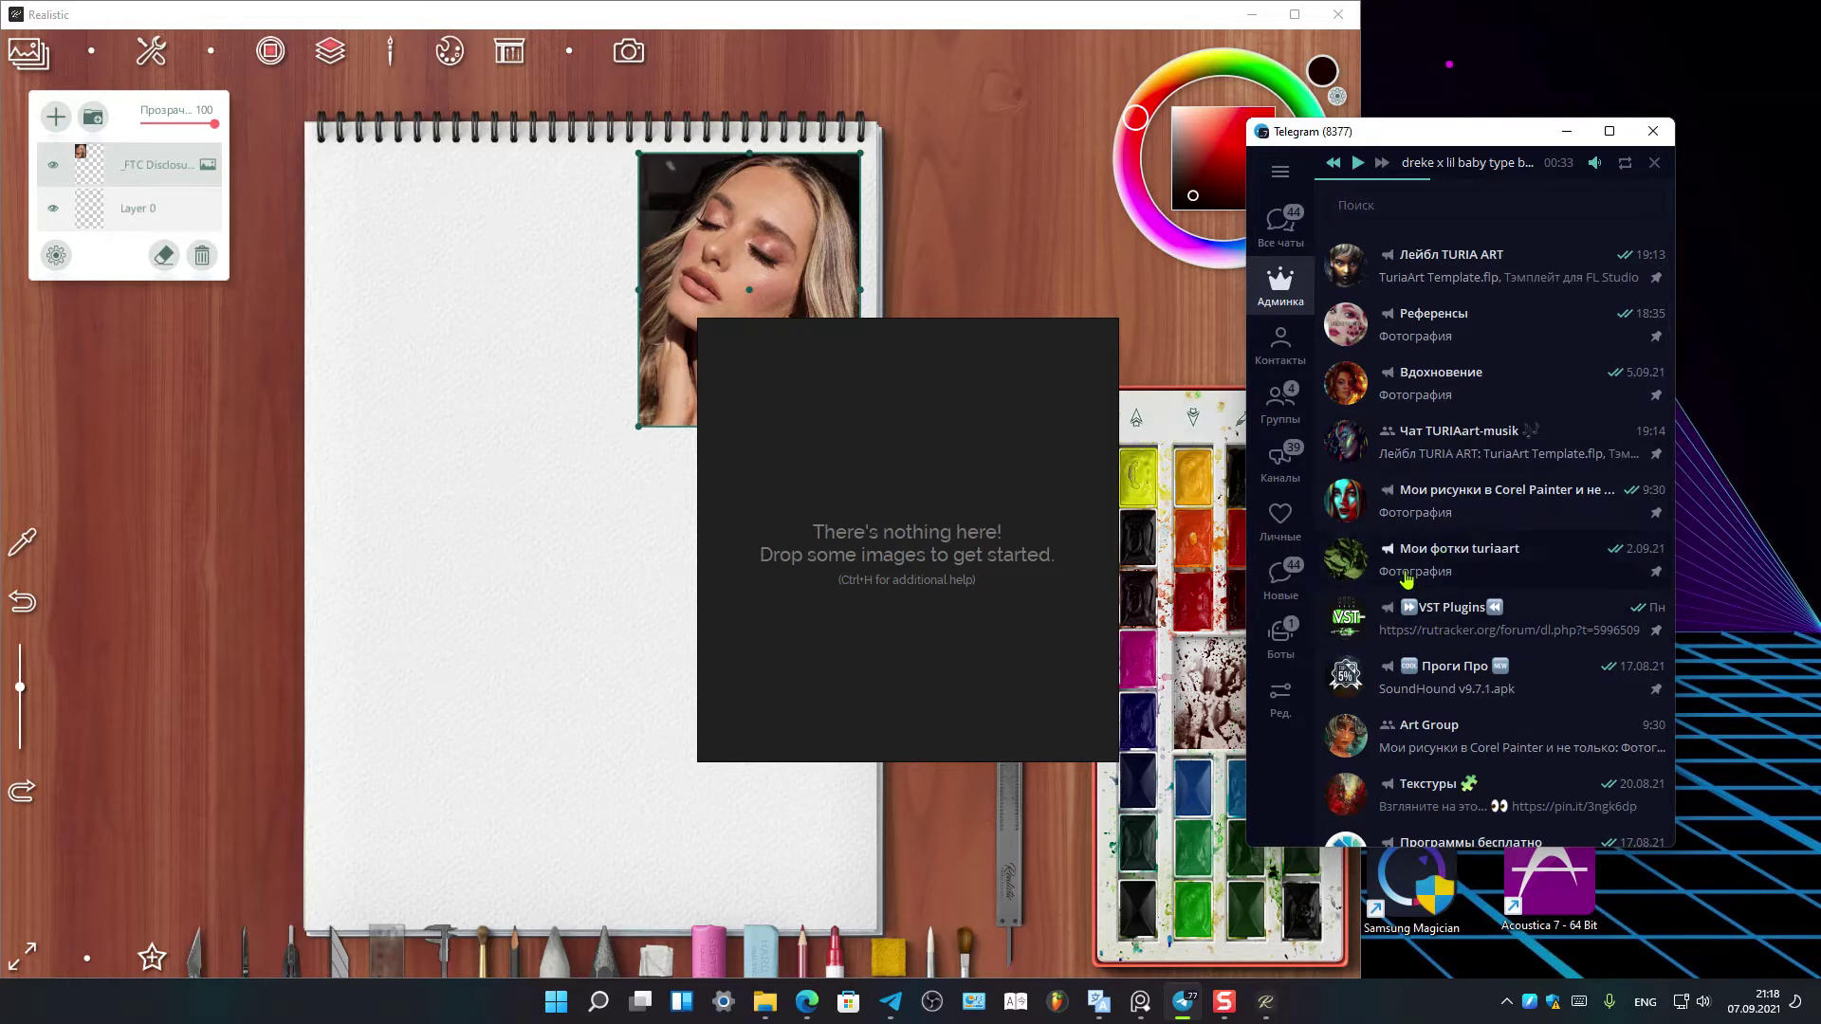
pyautogui.scroll(3, 1406, 578)
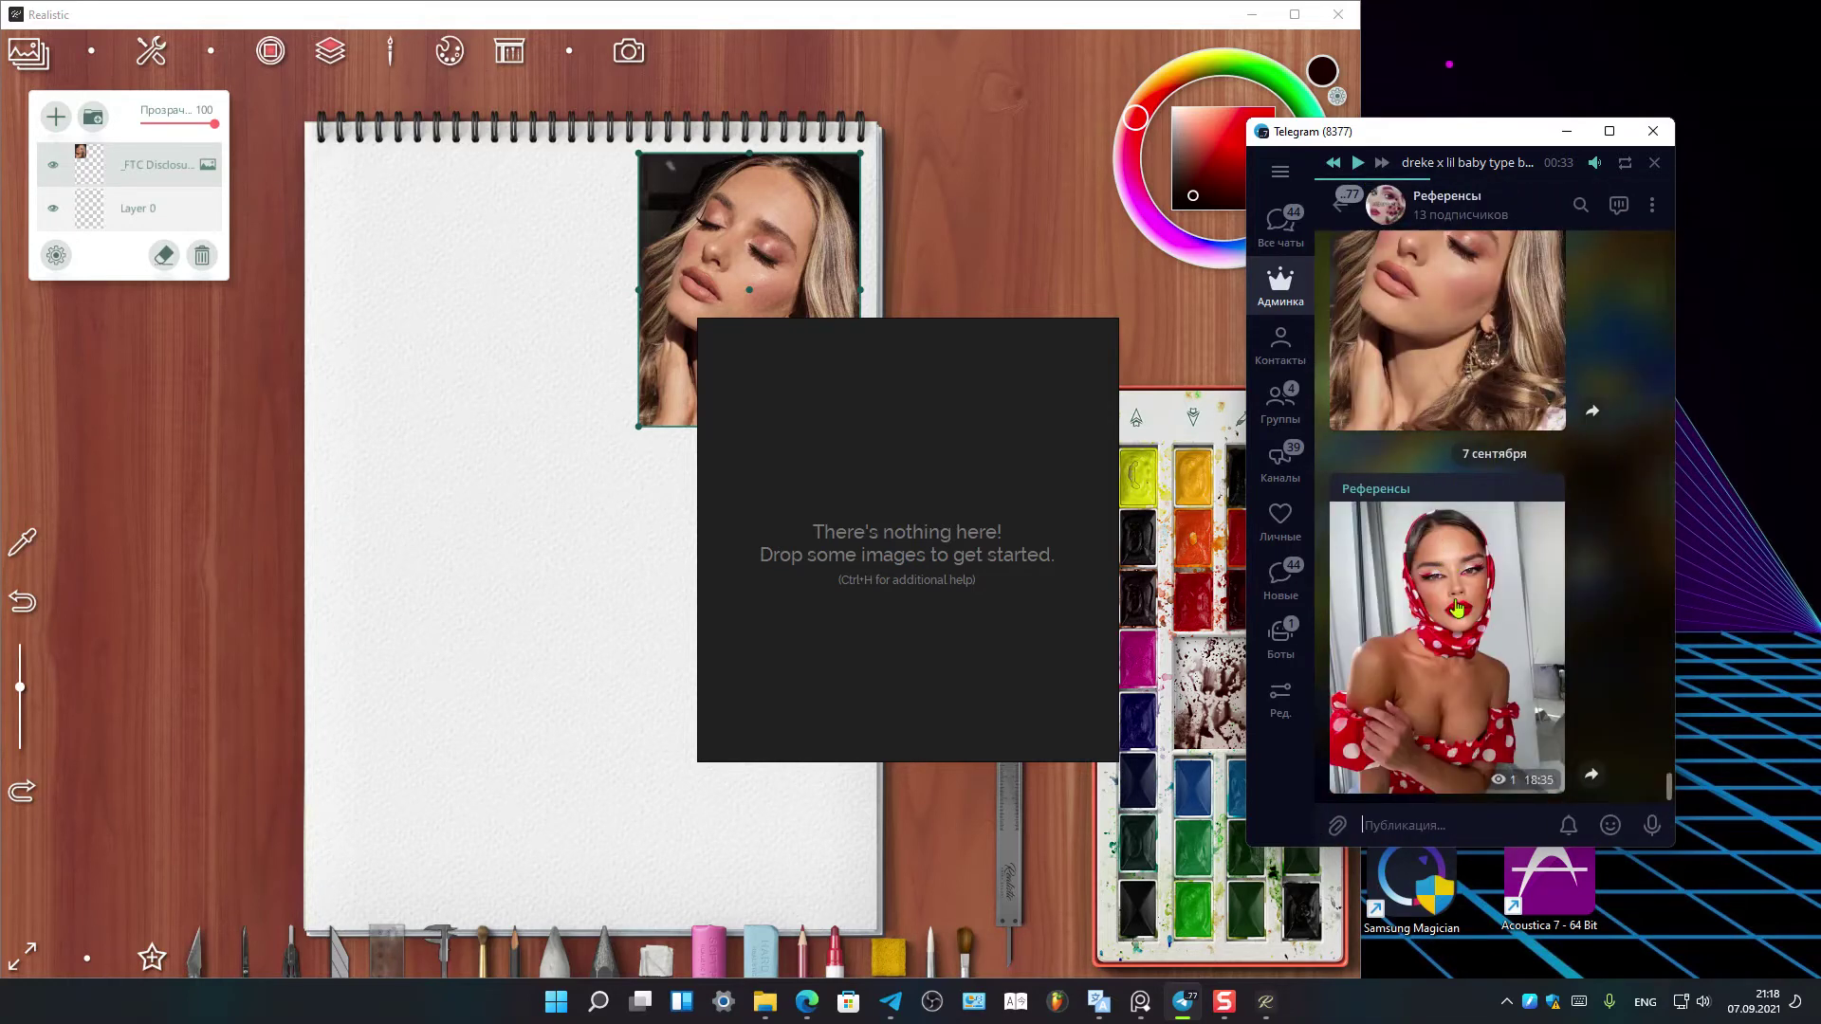
pyautogui.scroll(3, 1436, 563)
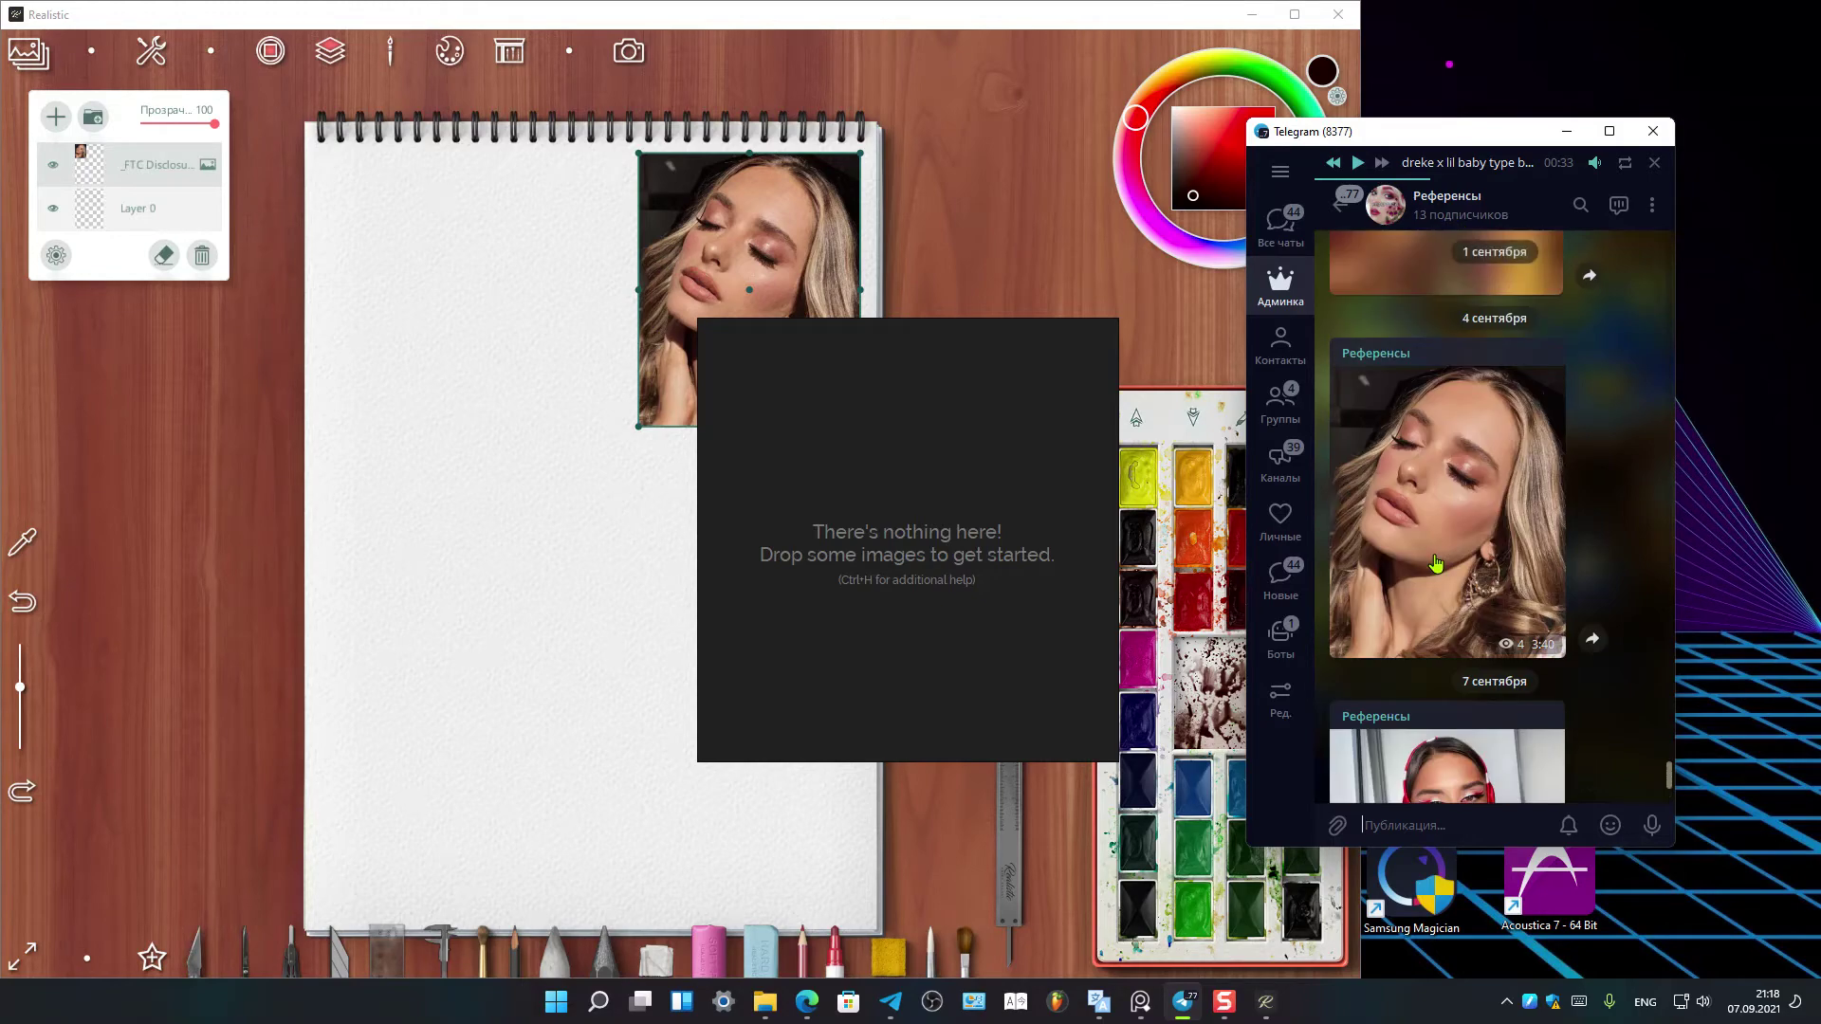
pyautogui.scroll(3, 1436, 563)
pyautogui.scroll(3, 1435, 563)
pyautogui.scroll(3, 1436, 564)
pyautogui.scroll(-5, 1436, 564)
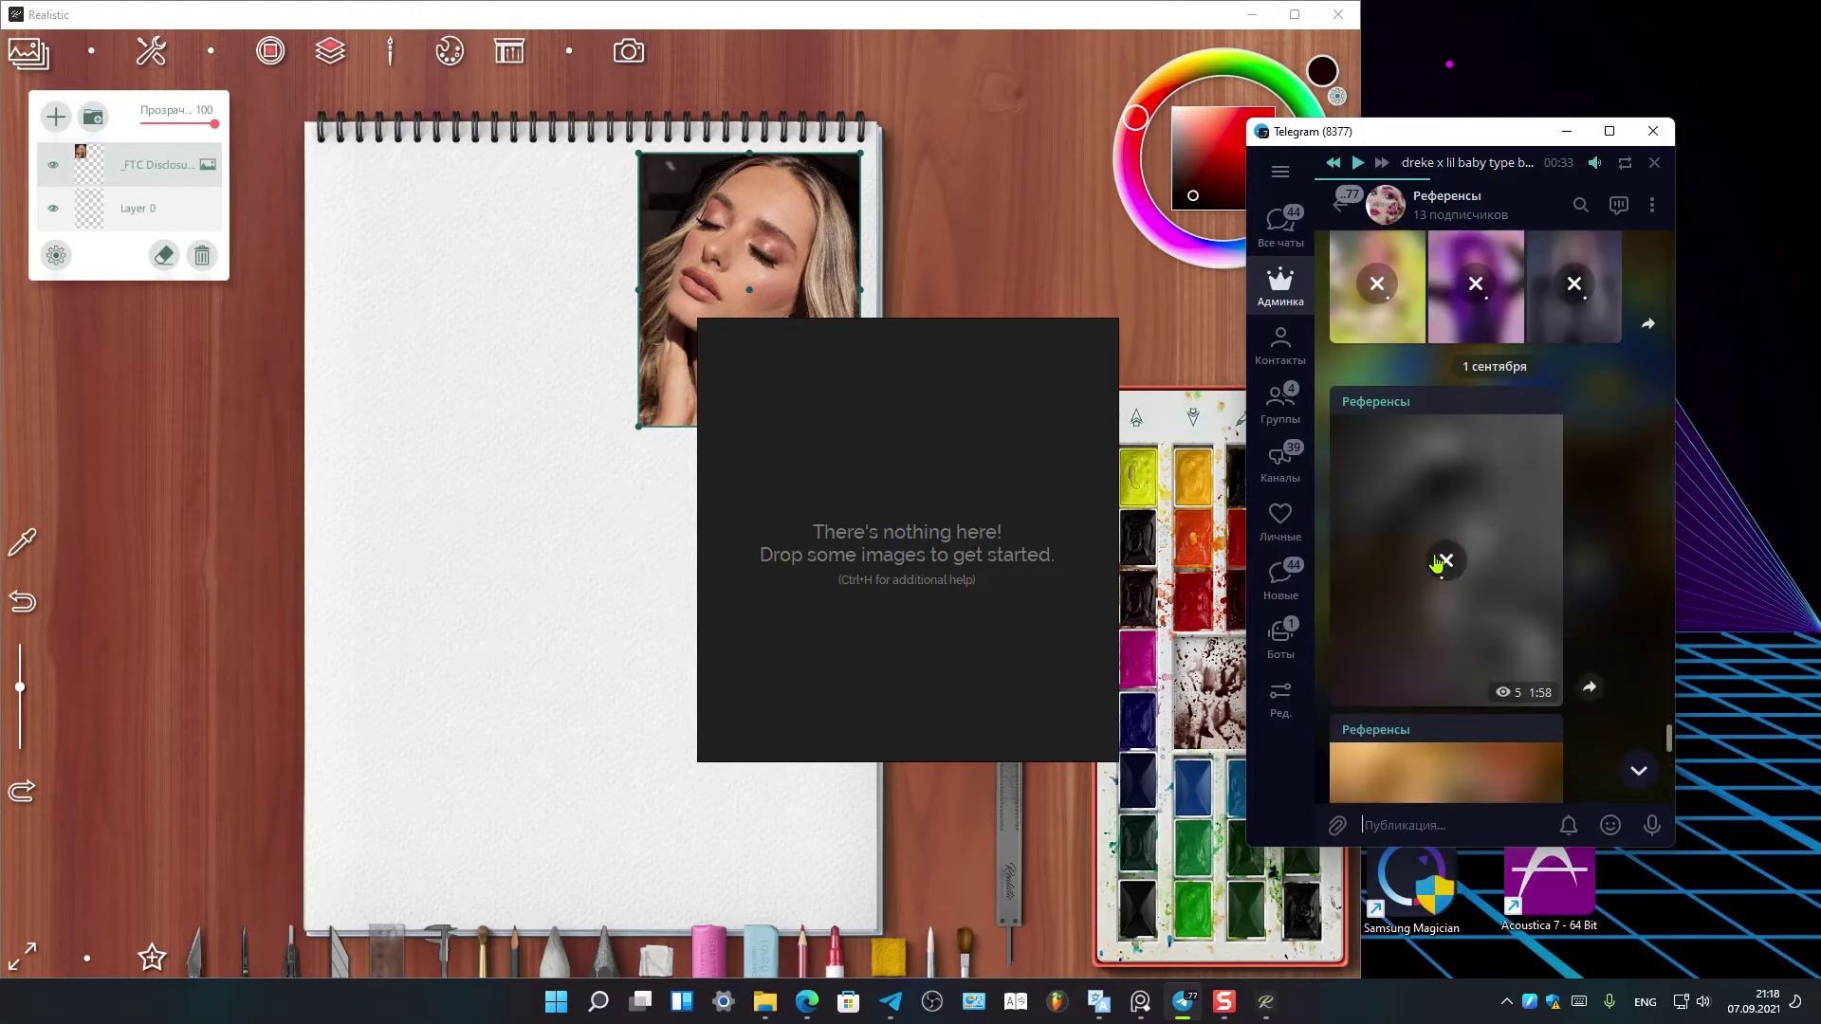
pyautogui.scroll(-5, 1436, 564)
pyautogui.scroll(-5, 1436, 563)
pyautogui.scroll(-1, 1436, 563)
pyautogui.scroll(1, 1436, 563)
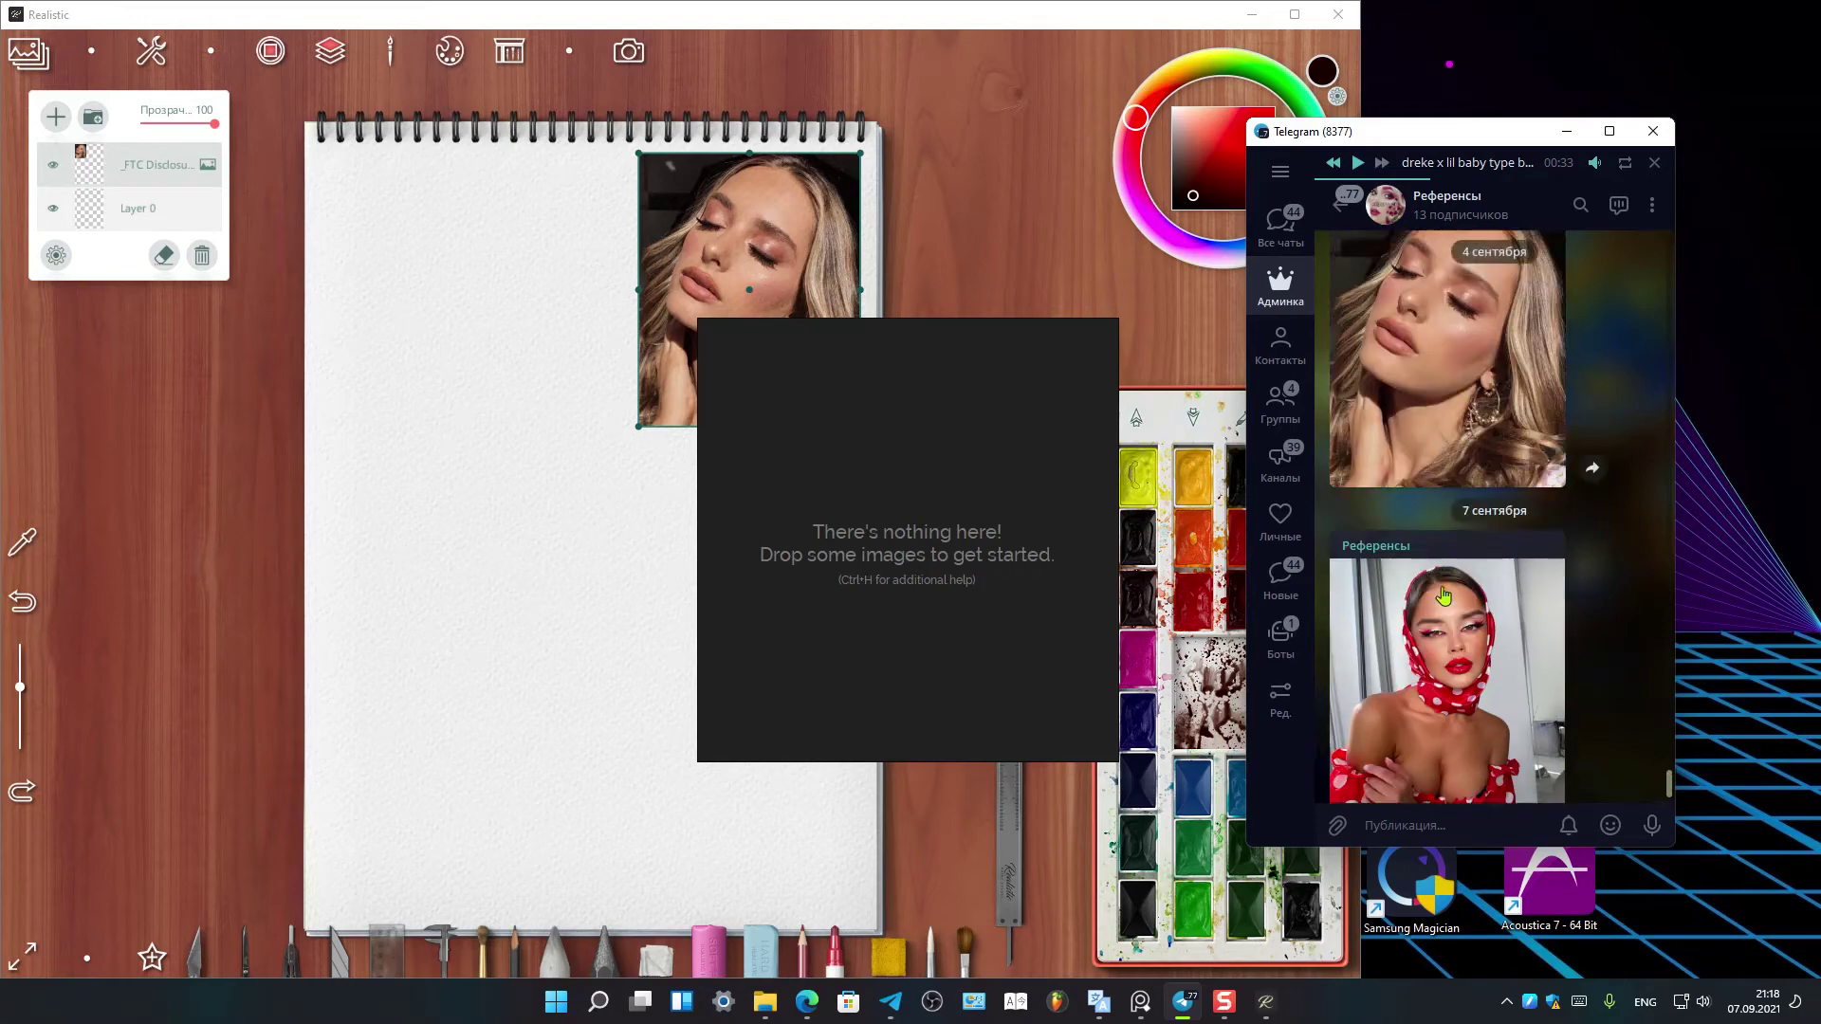
pyautogui.scroll(-1, 1436, 563)
pyautogui.scroll(1, 1432, 567)
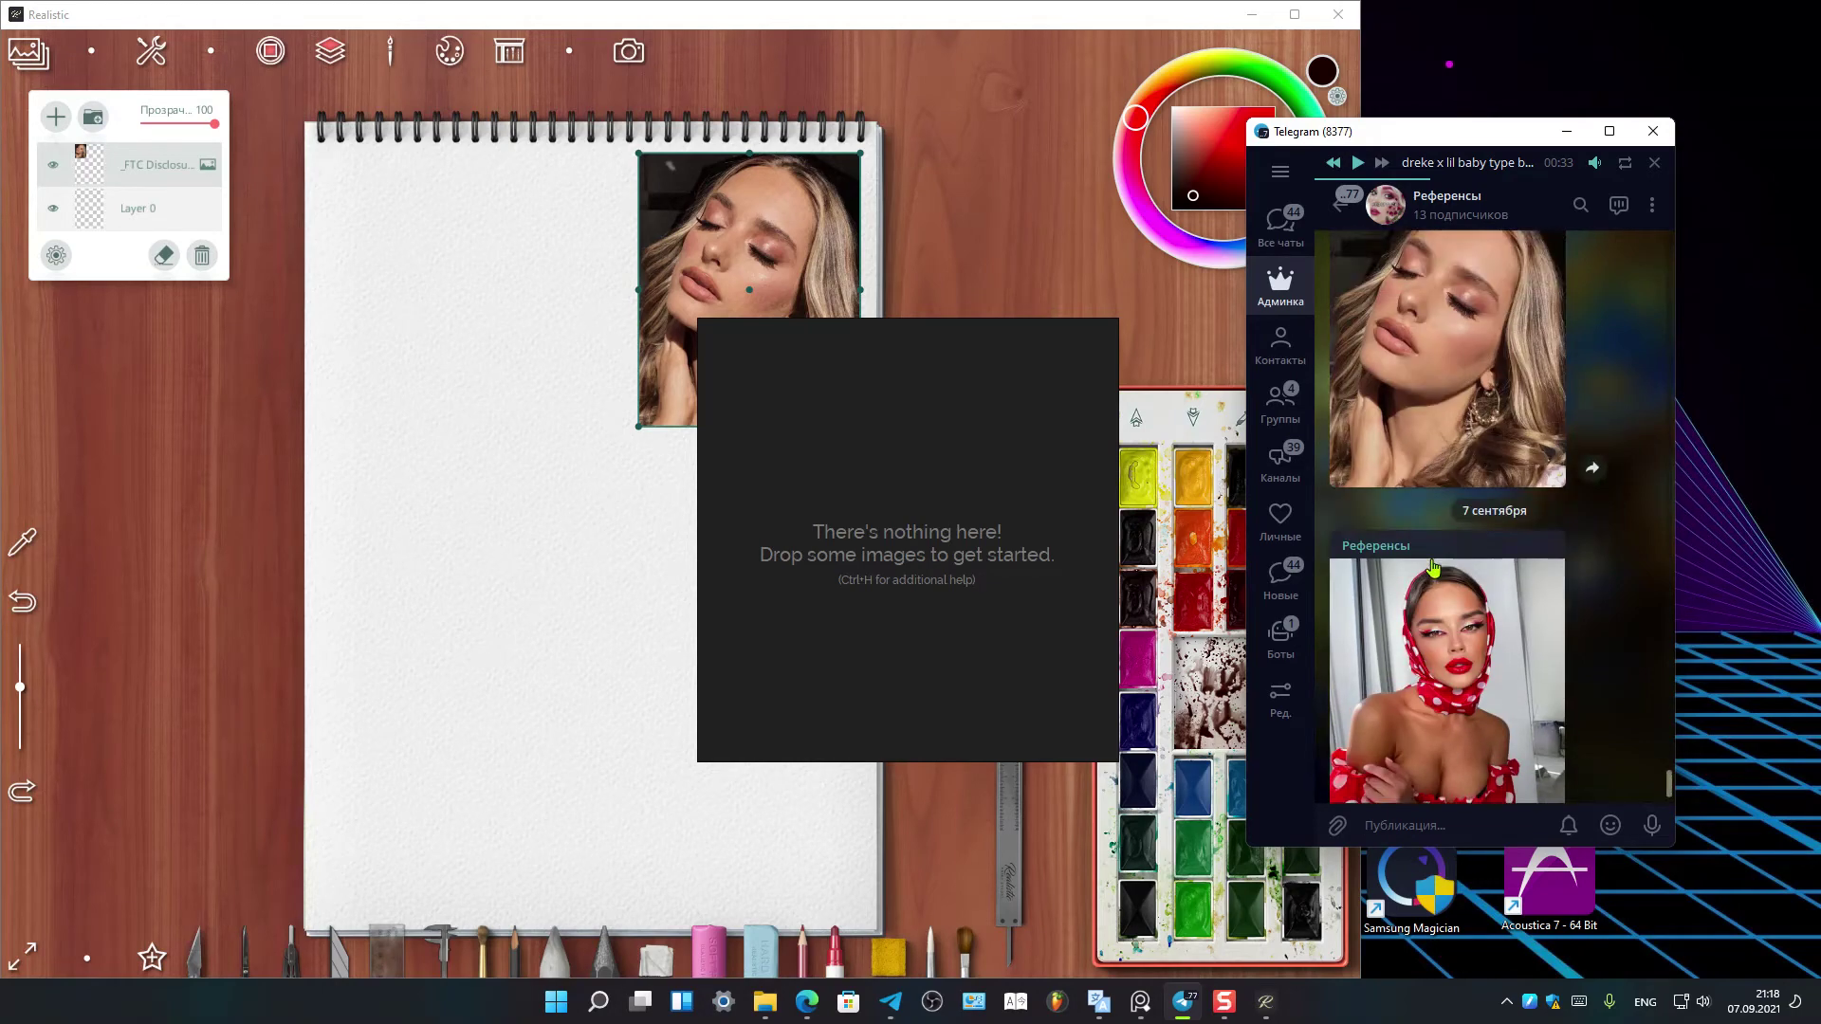
pyautogui.scroll(-1, 1432, 567)
pyautogui.click(1441, 589)
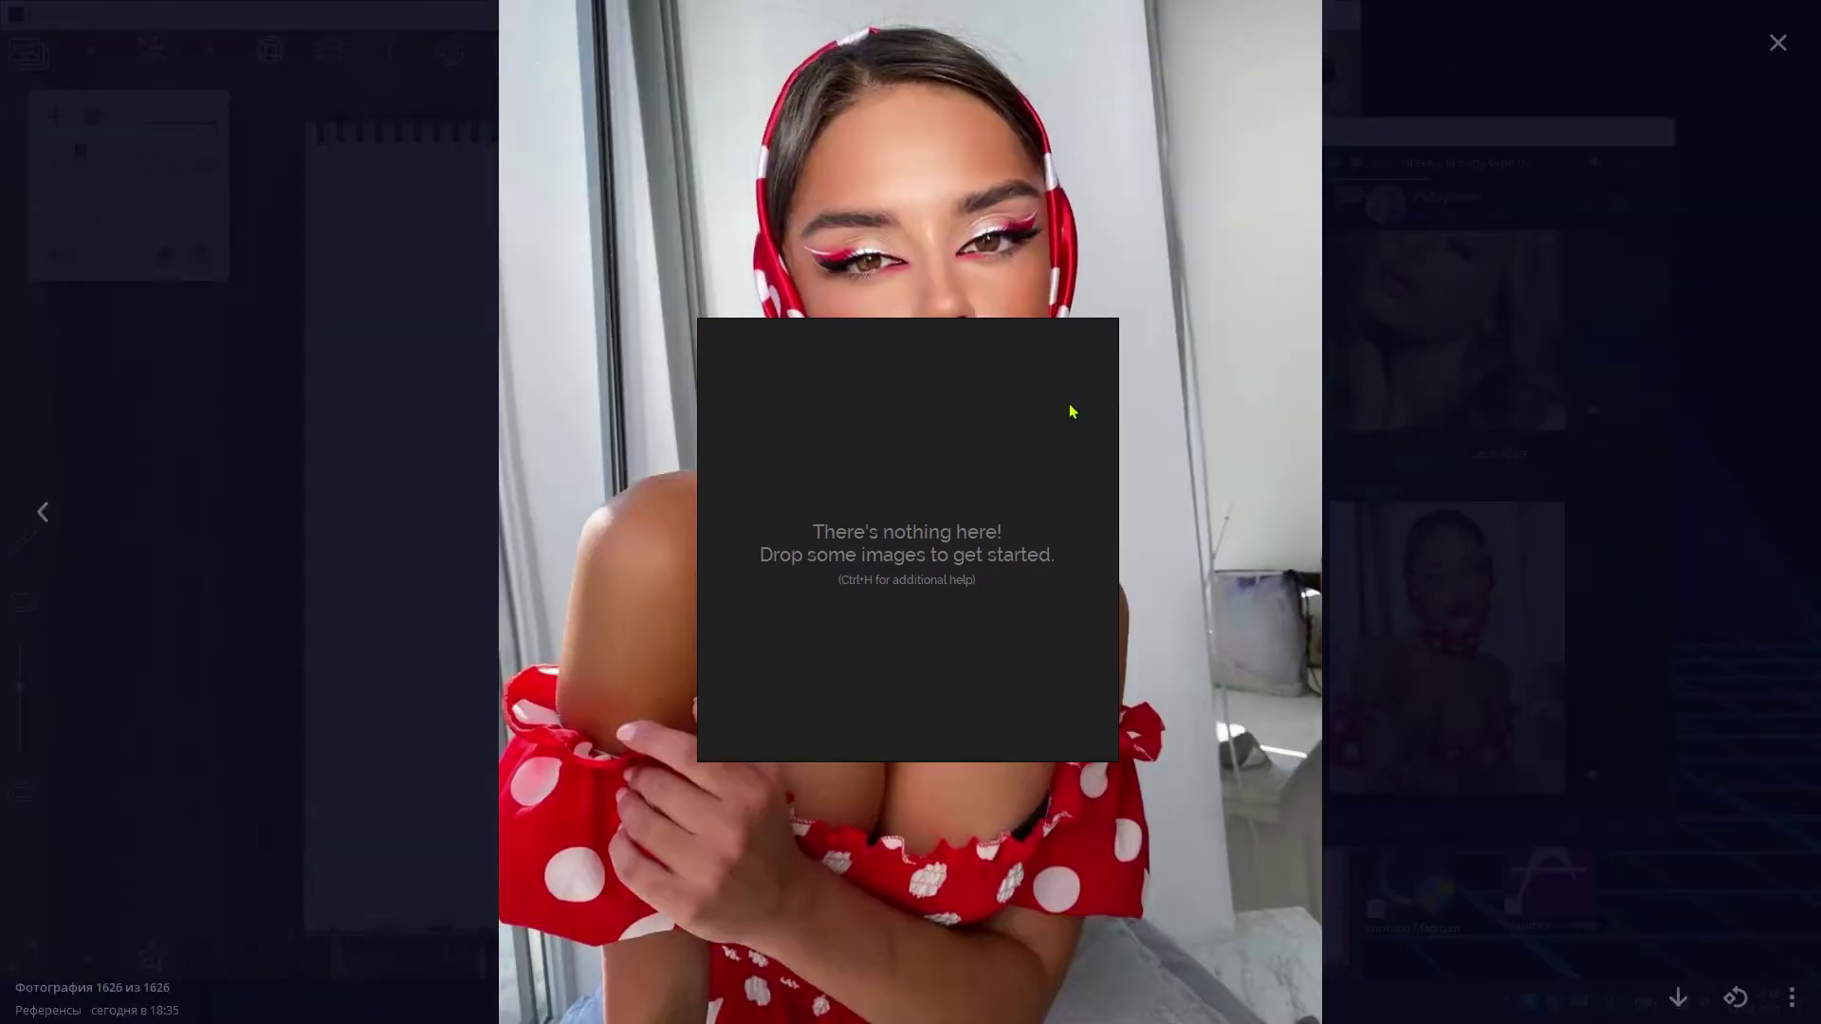
# Copy the red headscarf photo from Telegram onto the PureRef board, then close Telegram
pyautogui.rightClick(953, 211)
pyautogui.click(1050, 272)
pyautogui.rightClick(852, 455)
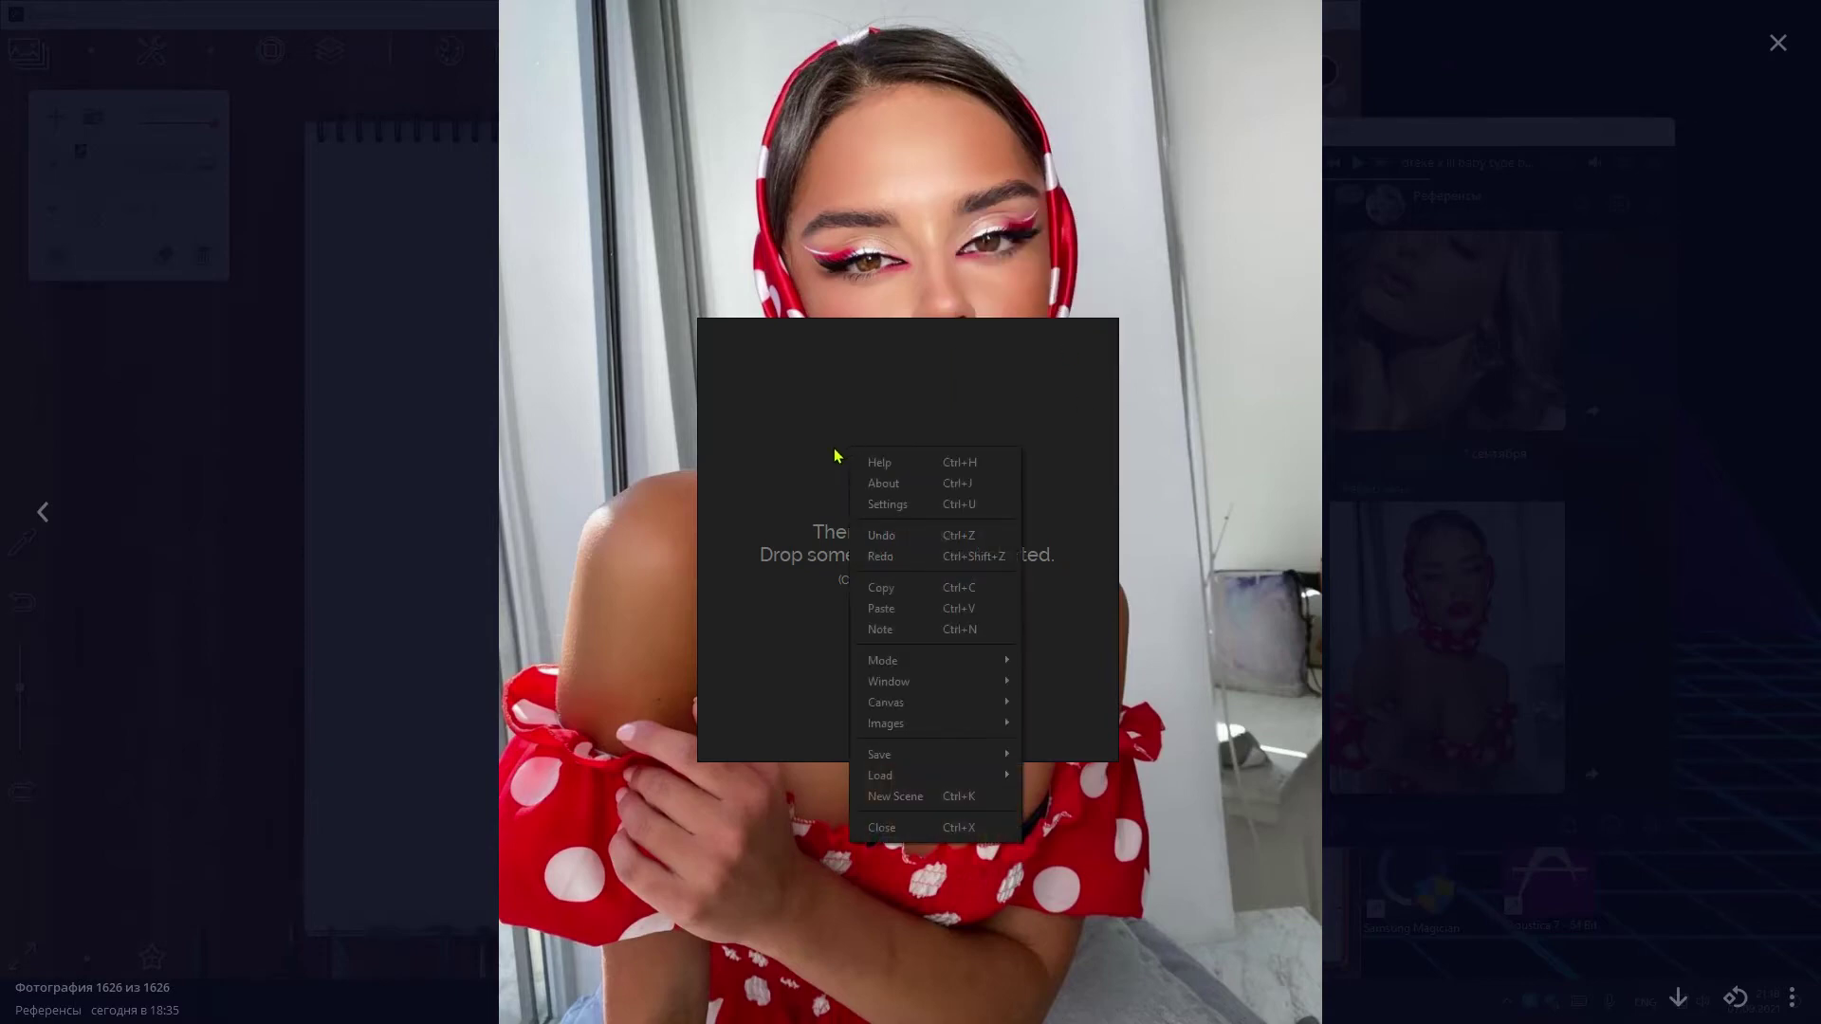
pyautogui.click(881, 608)
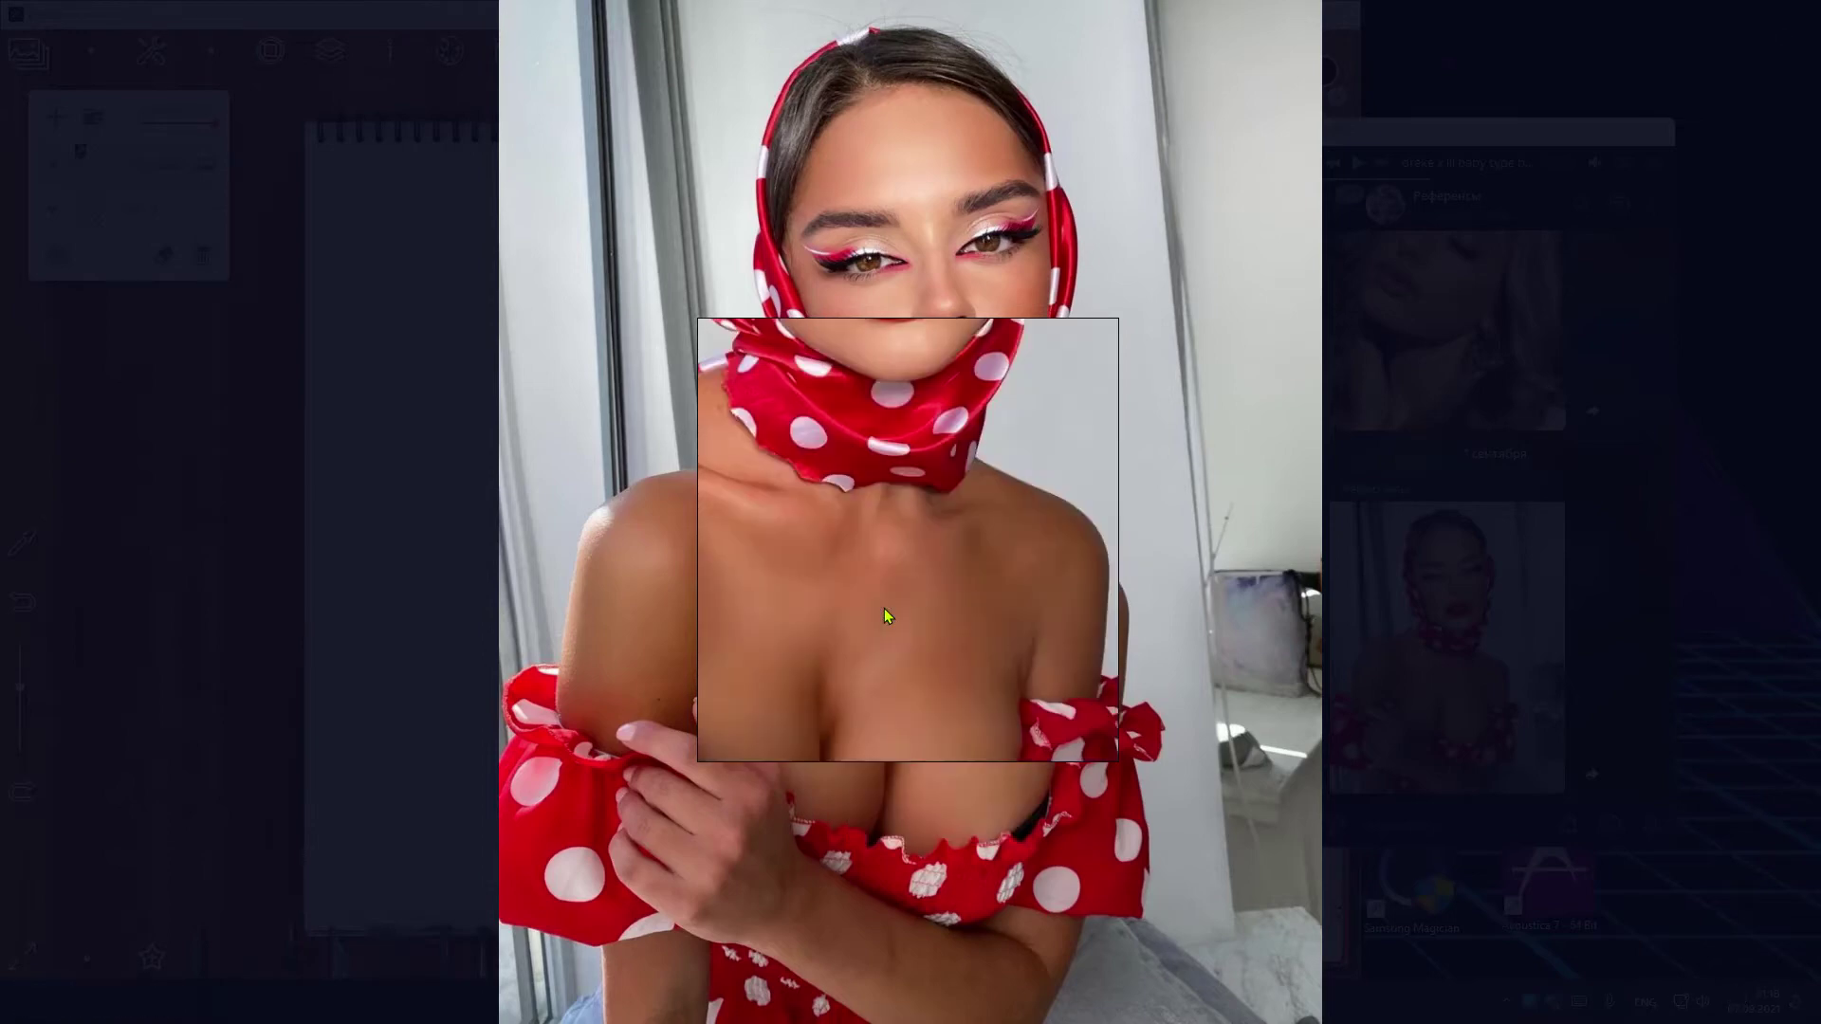
pyautogui.click(1470, 207)
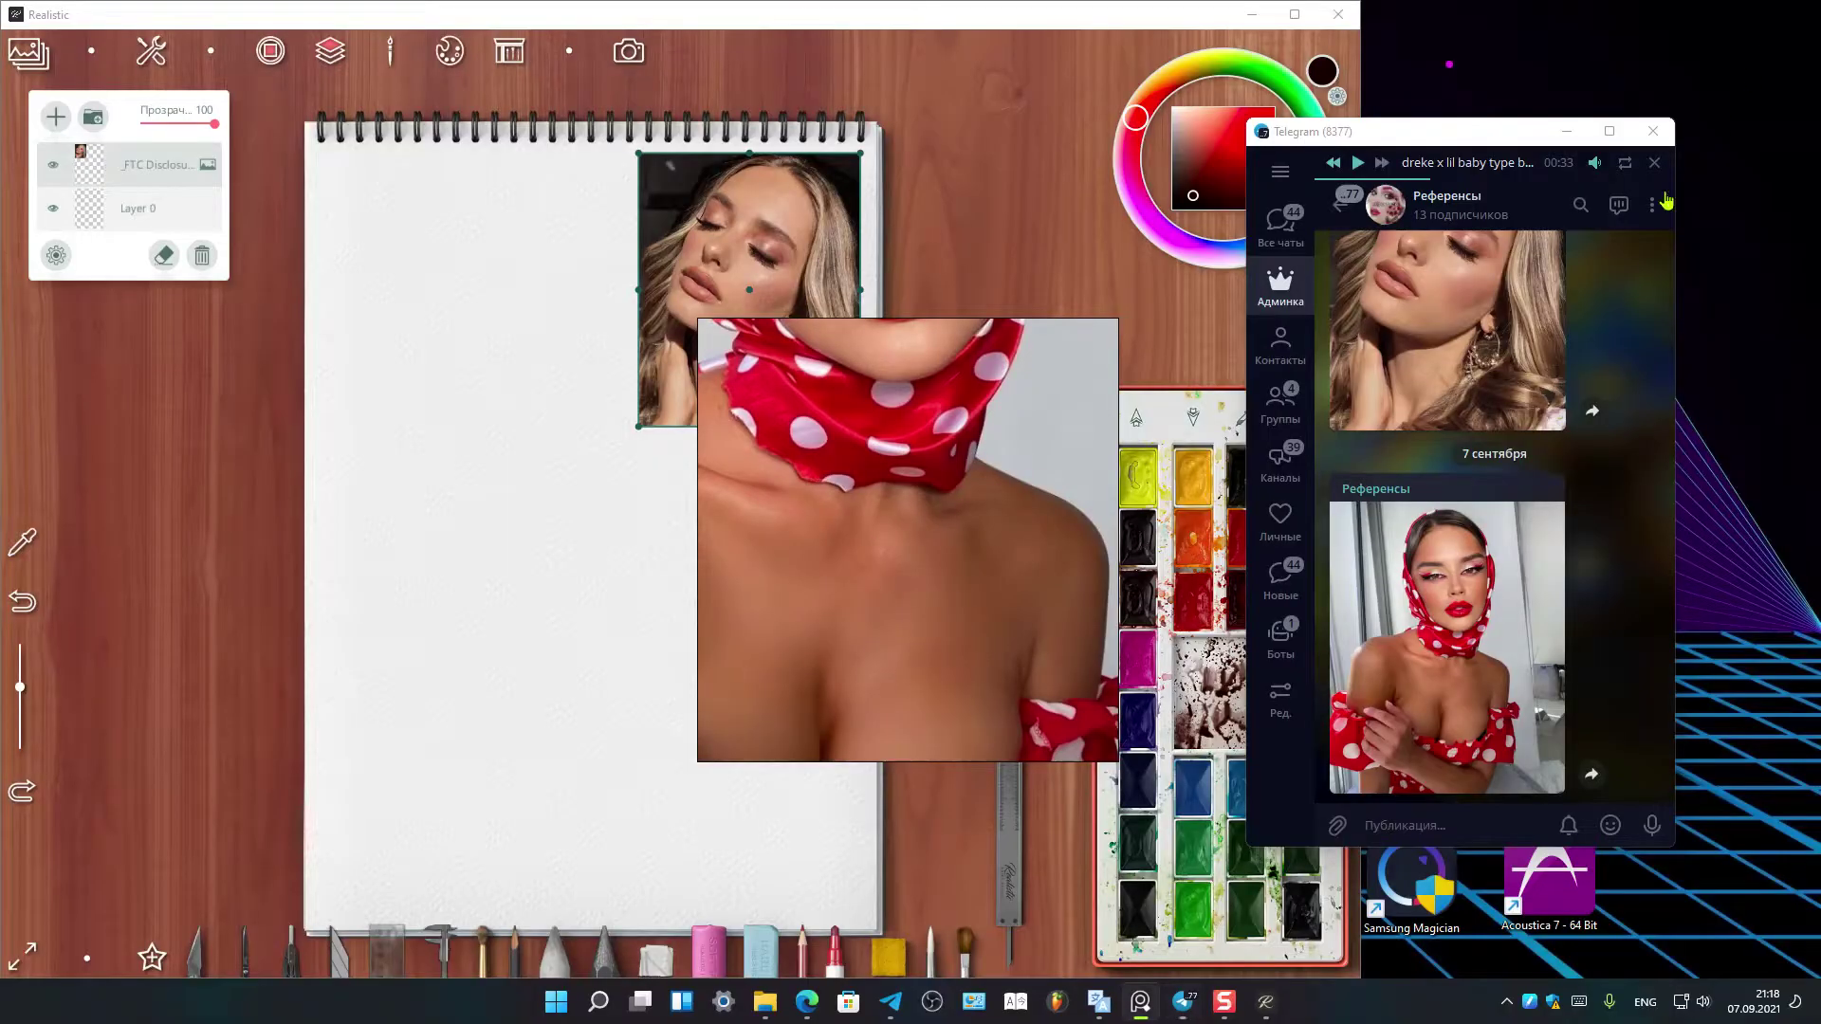
pyautogui.click(1653, 139)
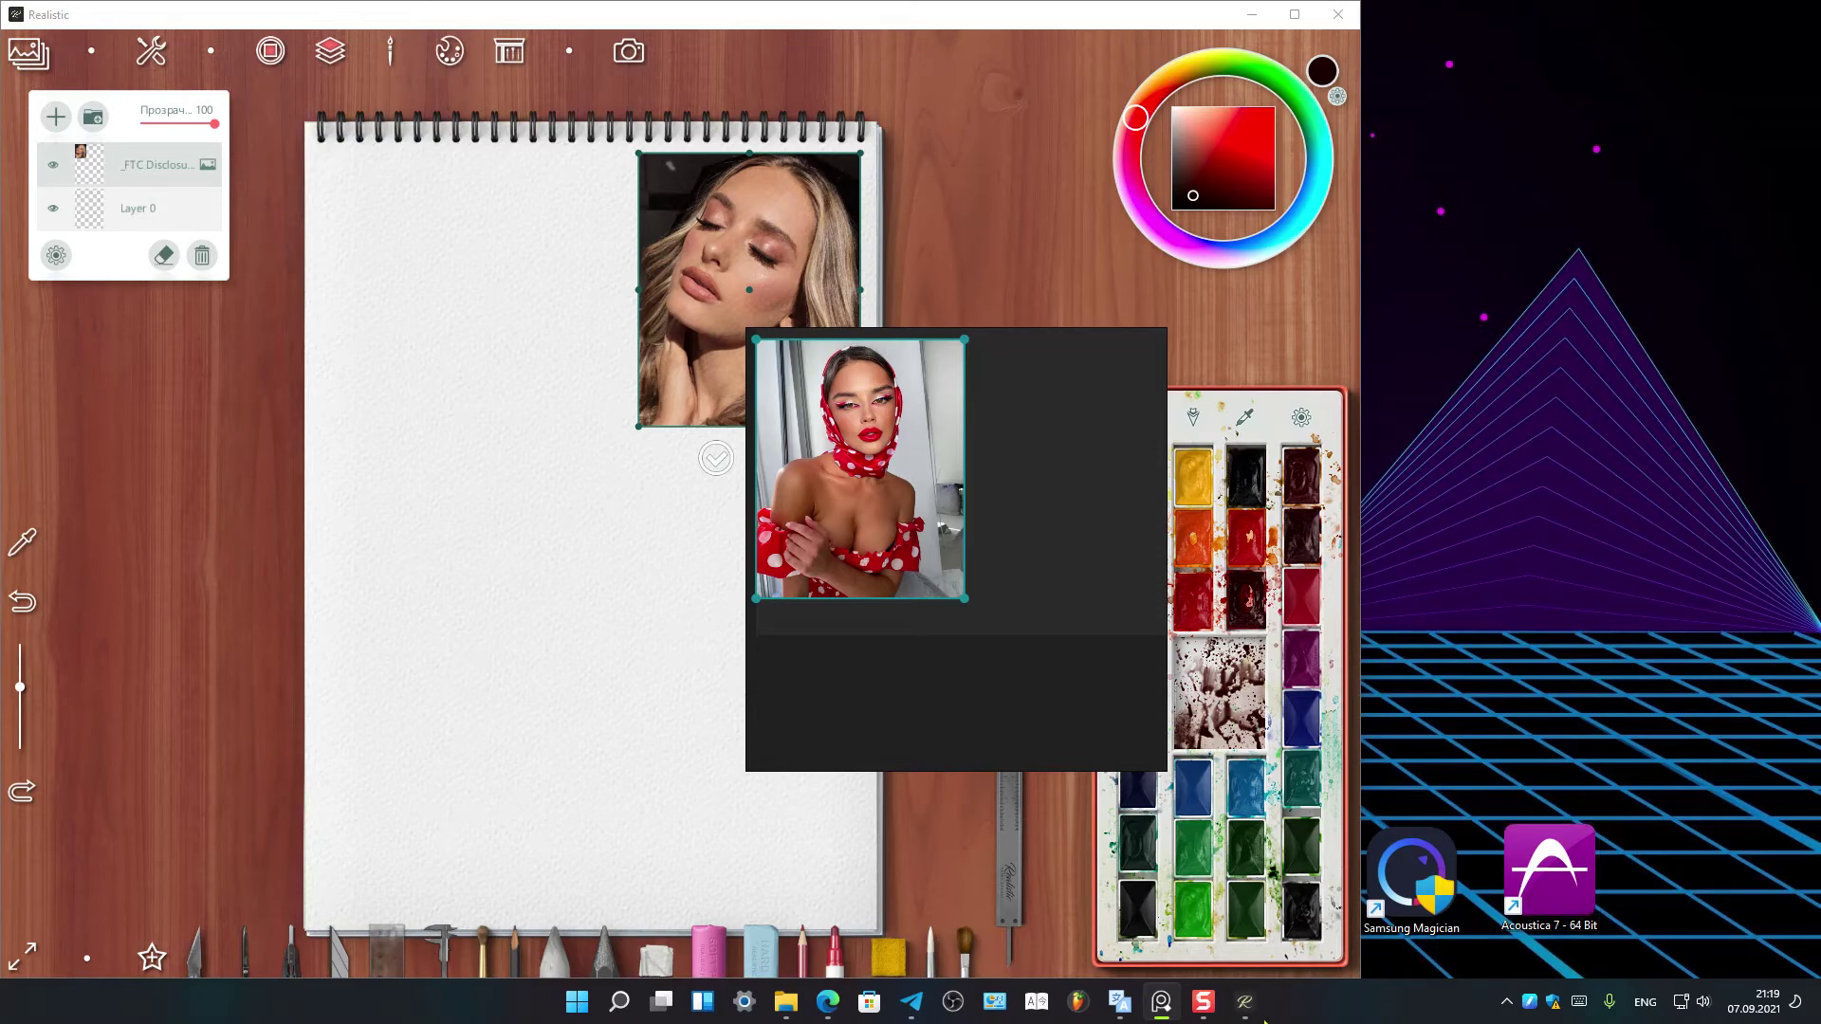
# Copy the dark-haired face close-up from Telegram and paste it onto the PureRef board
pyautogui.click(911, 1002)
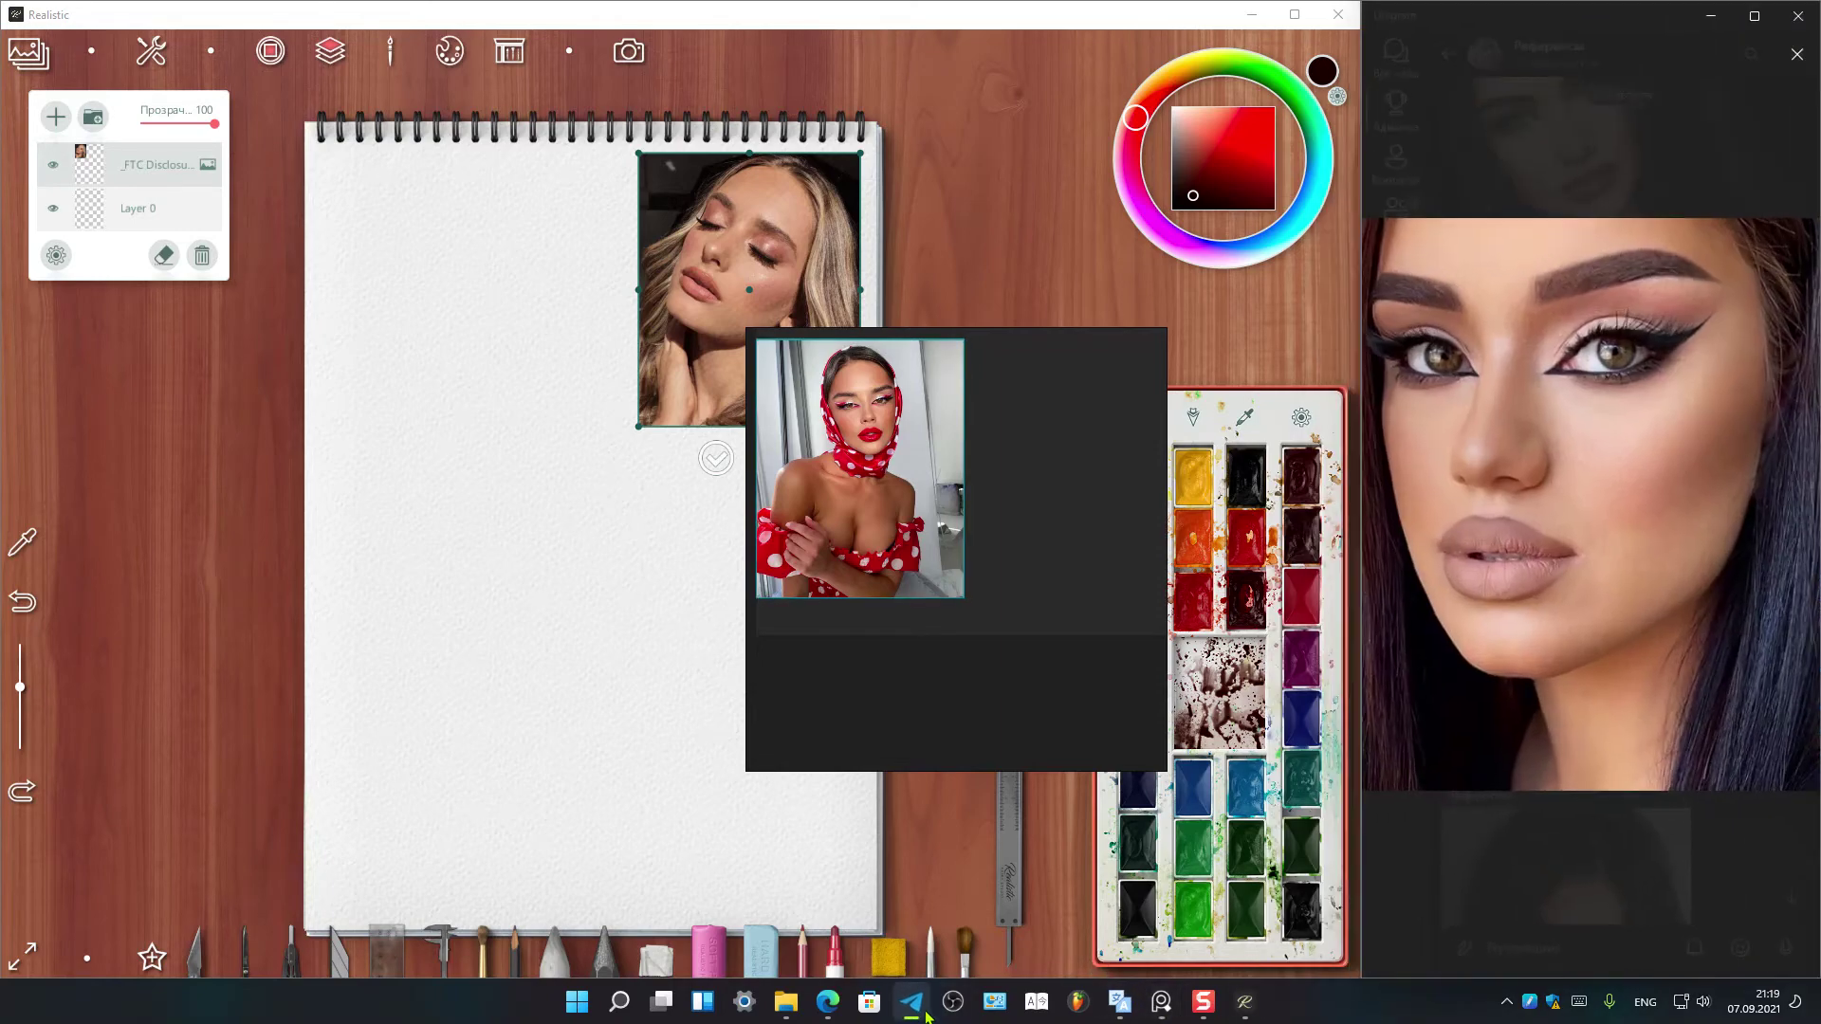
pyautogui.rightClick(1550, 414)
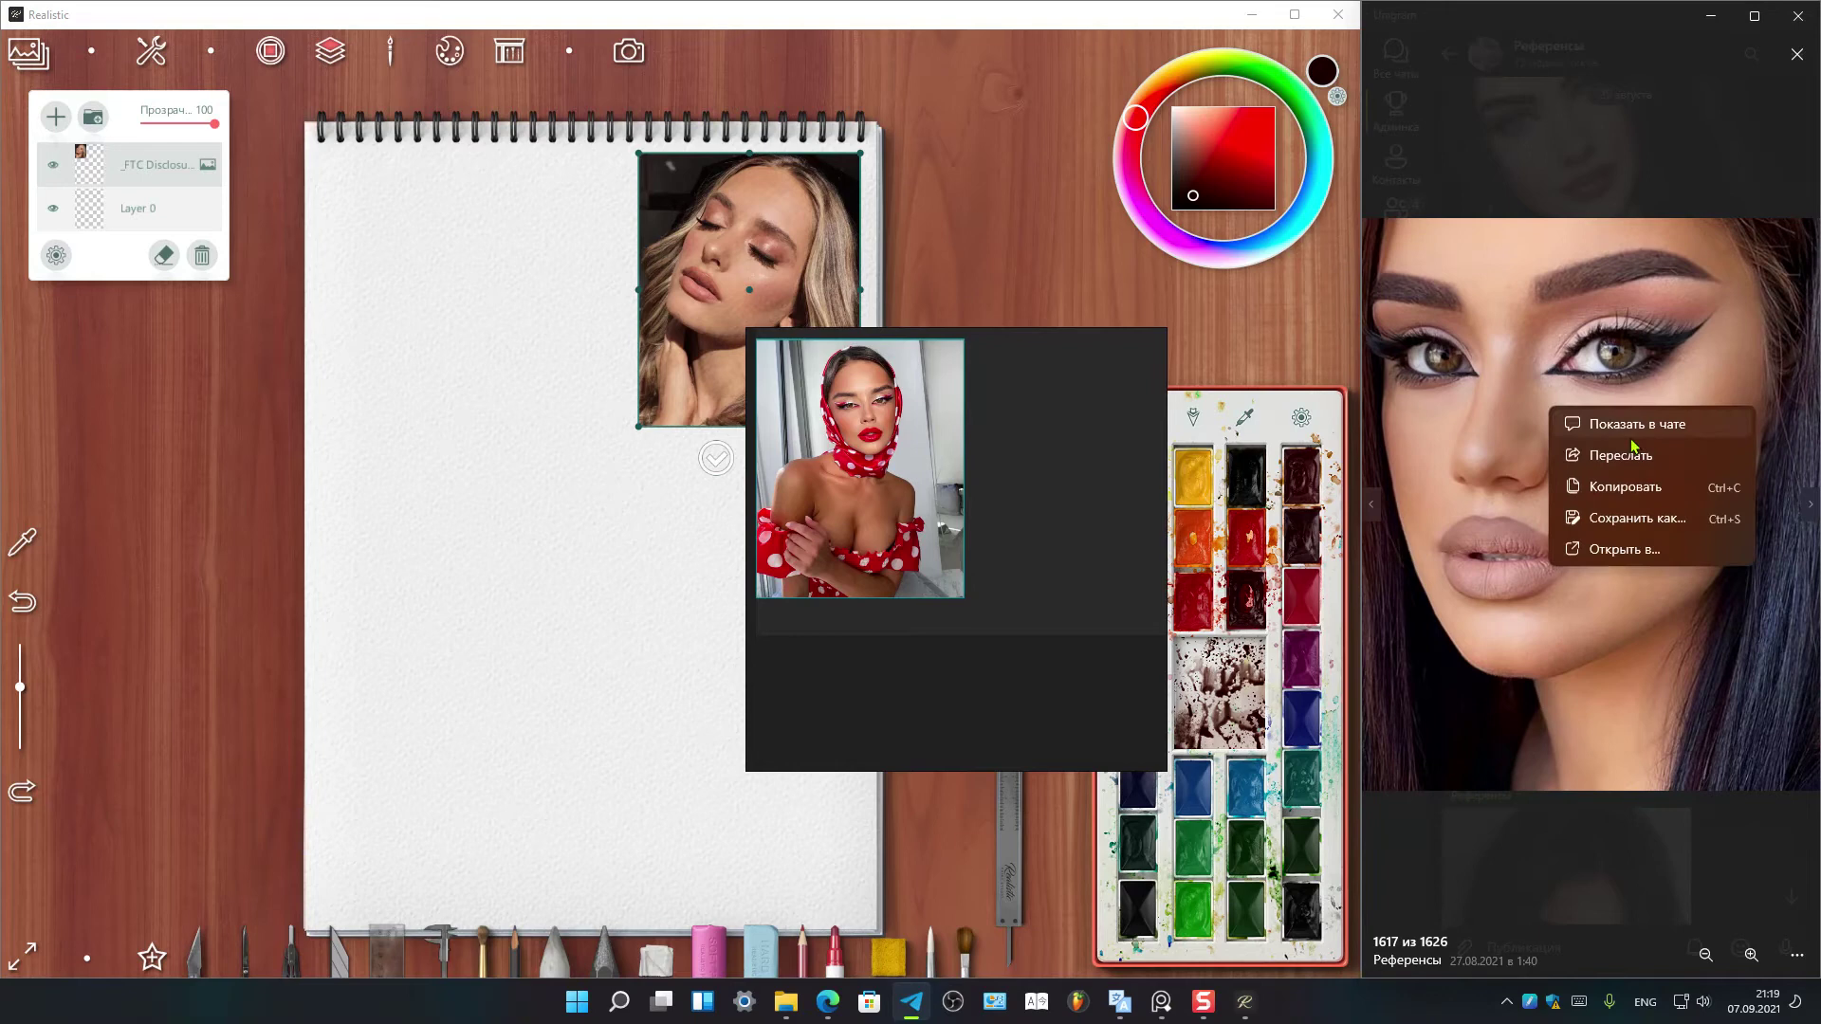
pyautogui.click(1630, 486)
pyautogui.rightClick(1006, 503)
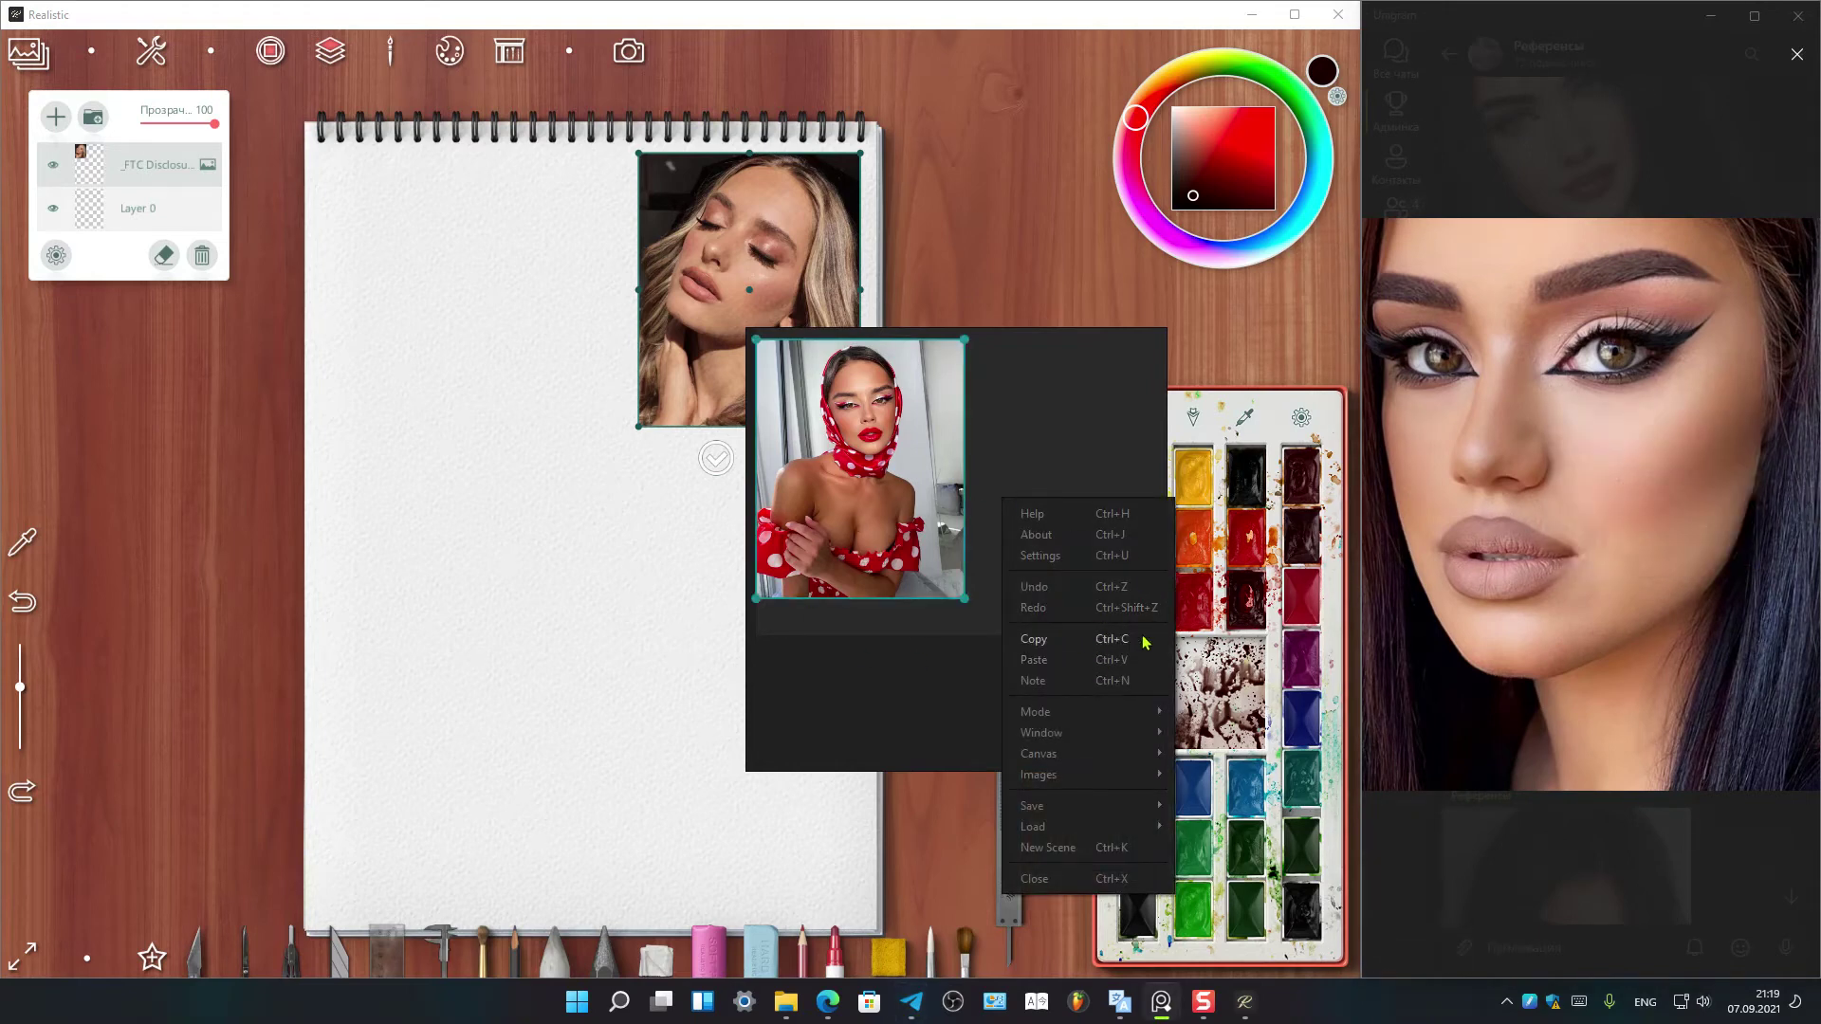
pyautogui.click(1033, 660)
# Resize the face photo and place it beside the headscarf photo on the board
pyautogui.moveTo(1021, 497)
pyautogui.mouseDown()
pyautogui.moveTo(1077, 463)
pyautogui.moveTo(946, 495)
pyautogui.mouseUp()
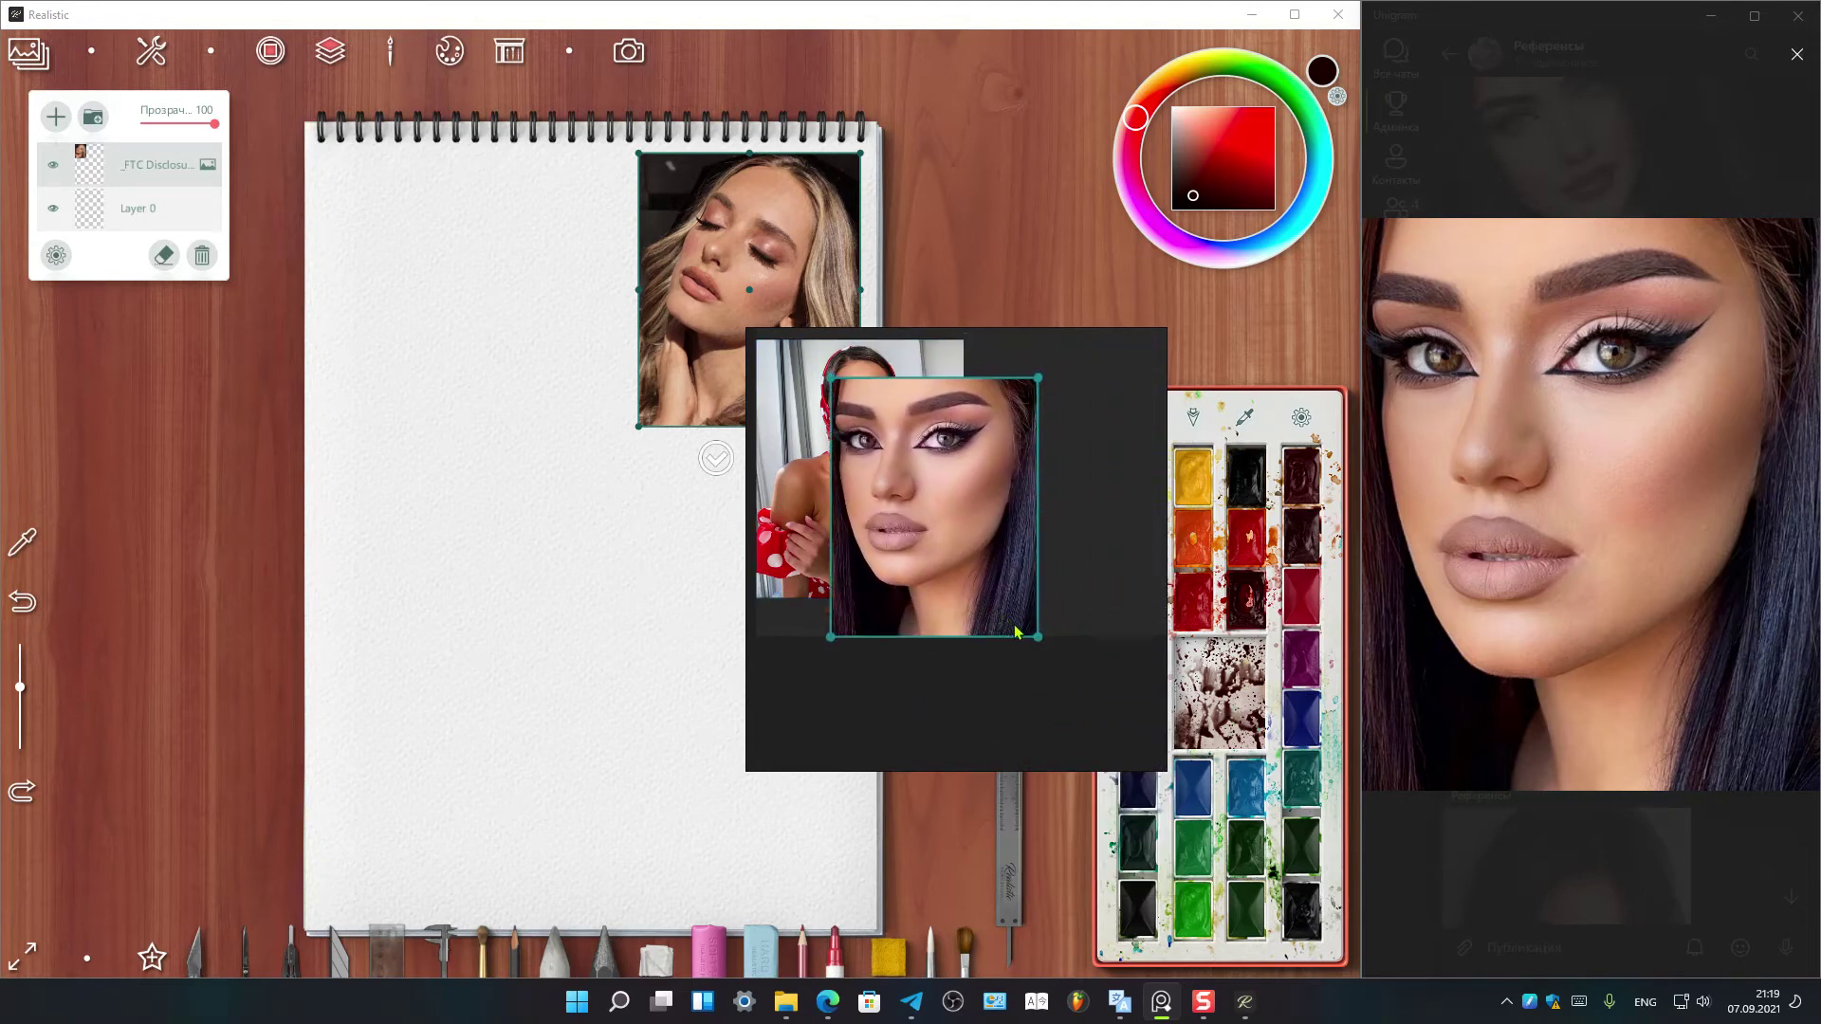
pyautogui.moveTo(1038, 637)
pyautogui.mouseDown()
pyautogui.moveTo(1019, 613)
pyautogui.moveTo(1123, 776)
pyautogui.moveTo(1088, 726)
pyautogui.mouseUp()
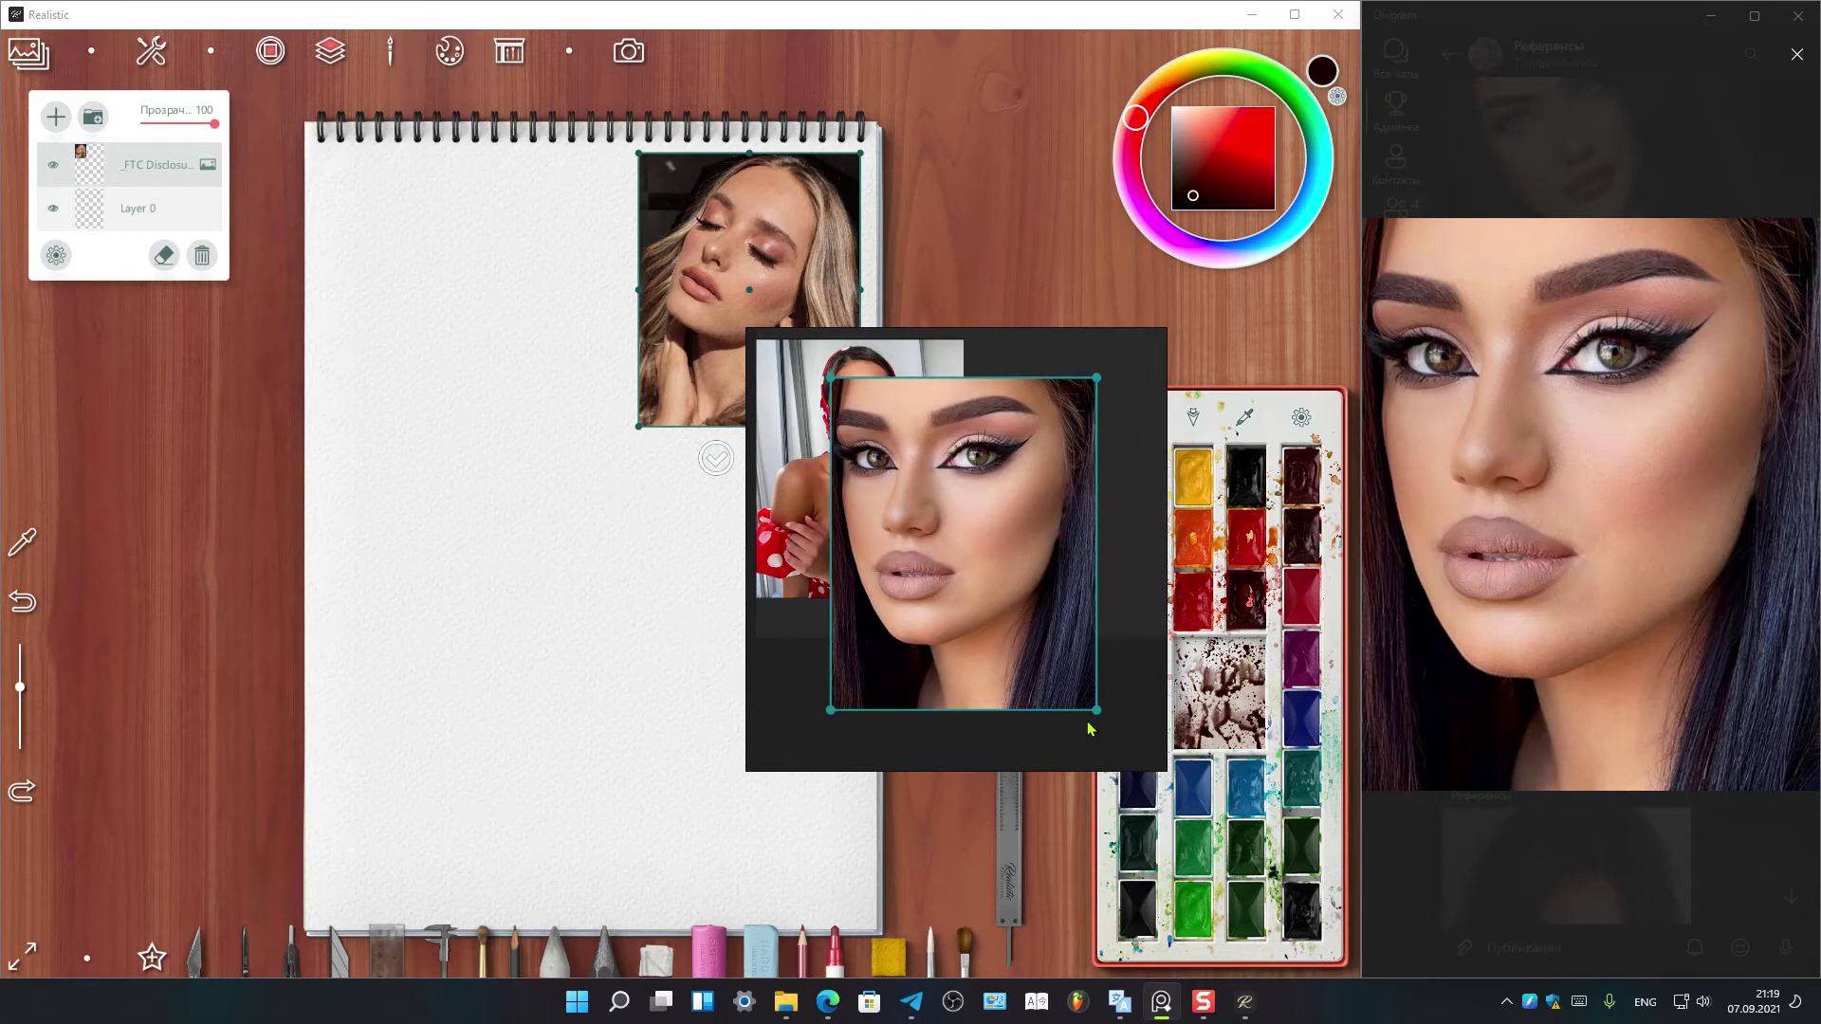
pyautogui.moveTo(963, 531); pyautogui.dragTo(1025, 493)
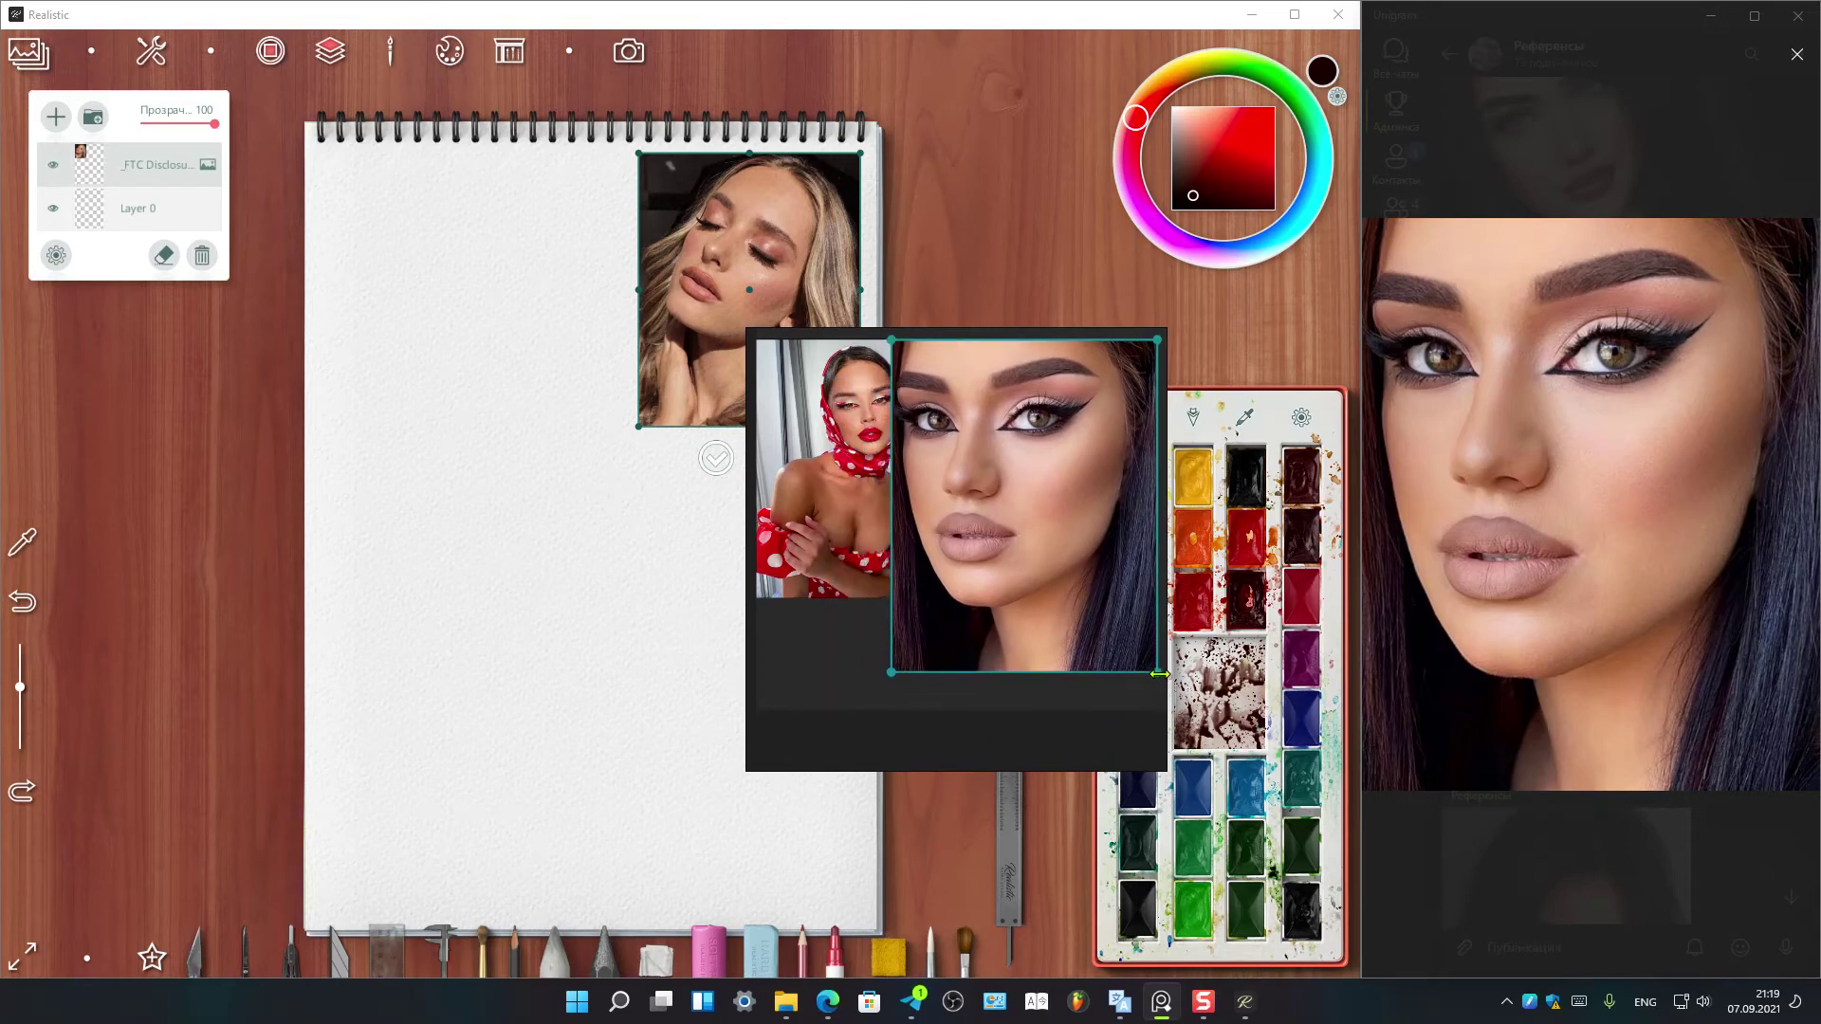
pyautogui.moveTo(1153, 671); pyautogui.dragTo(1087, 587)
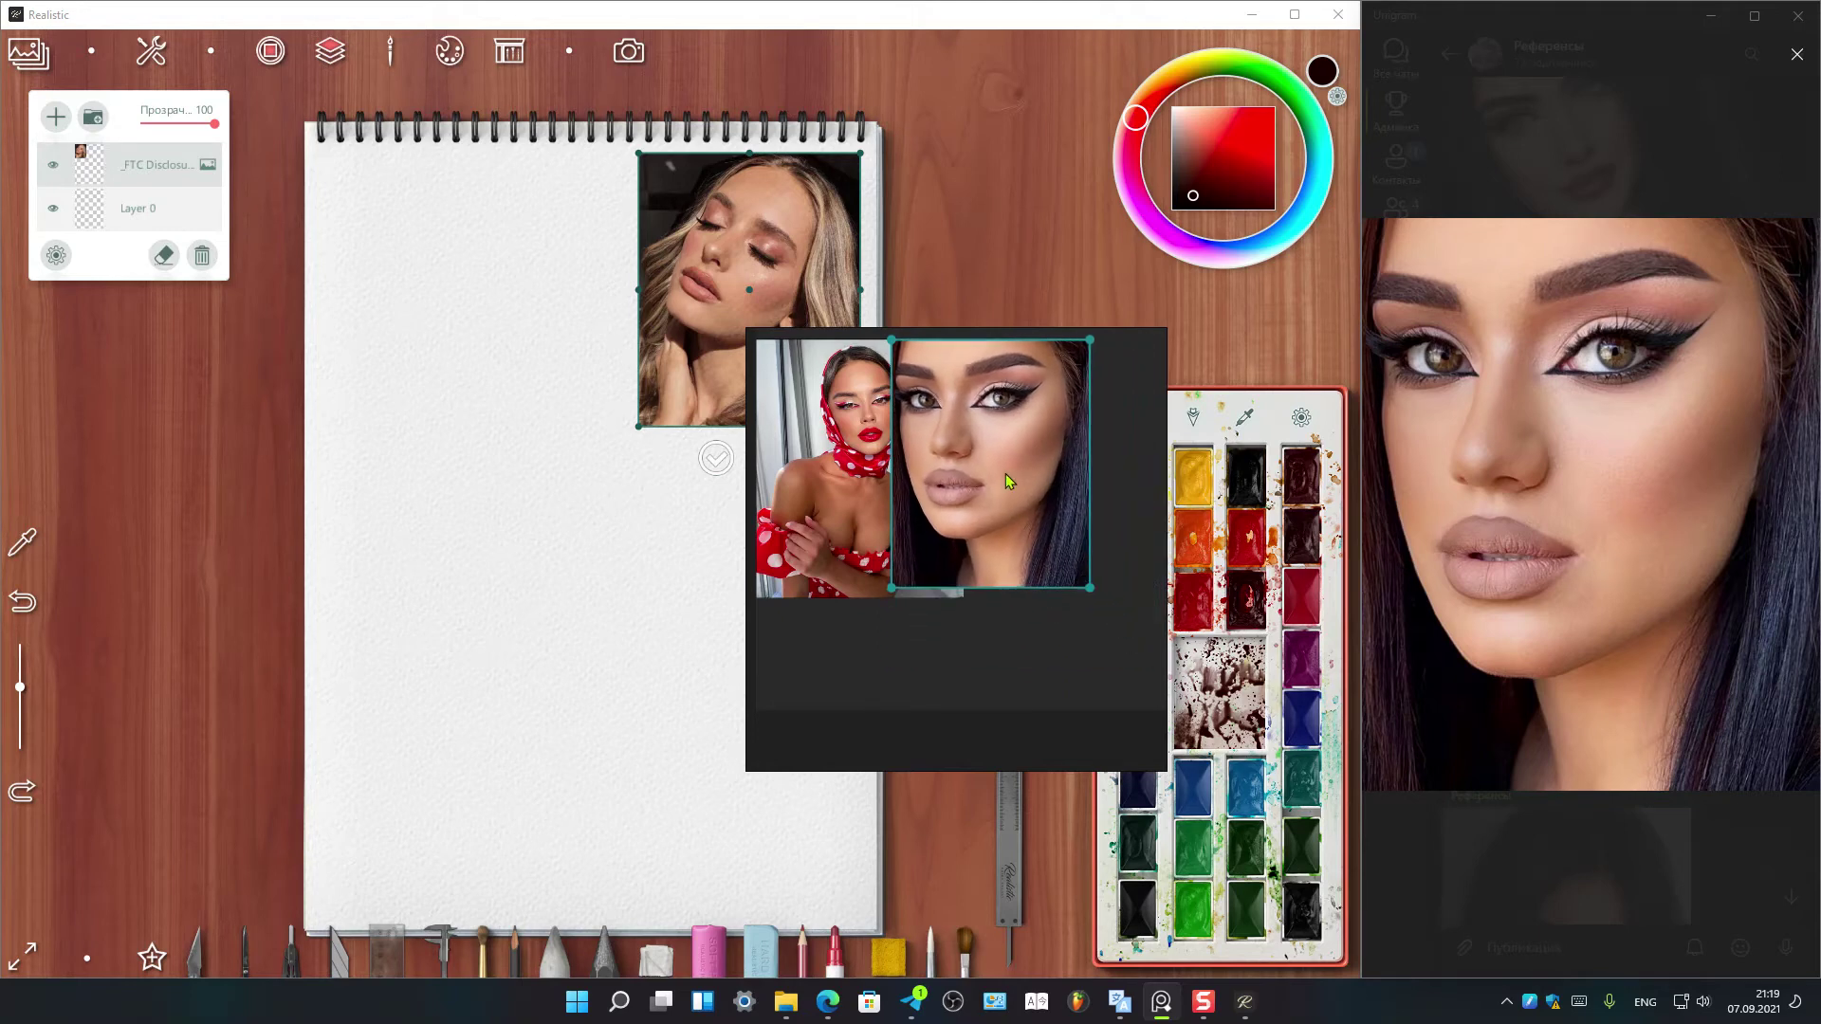
pyautogui.moveTo(1005, 480); pyautogui.dragTo(1048, 499)
pyautogui.rightClick(952, 430)
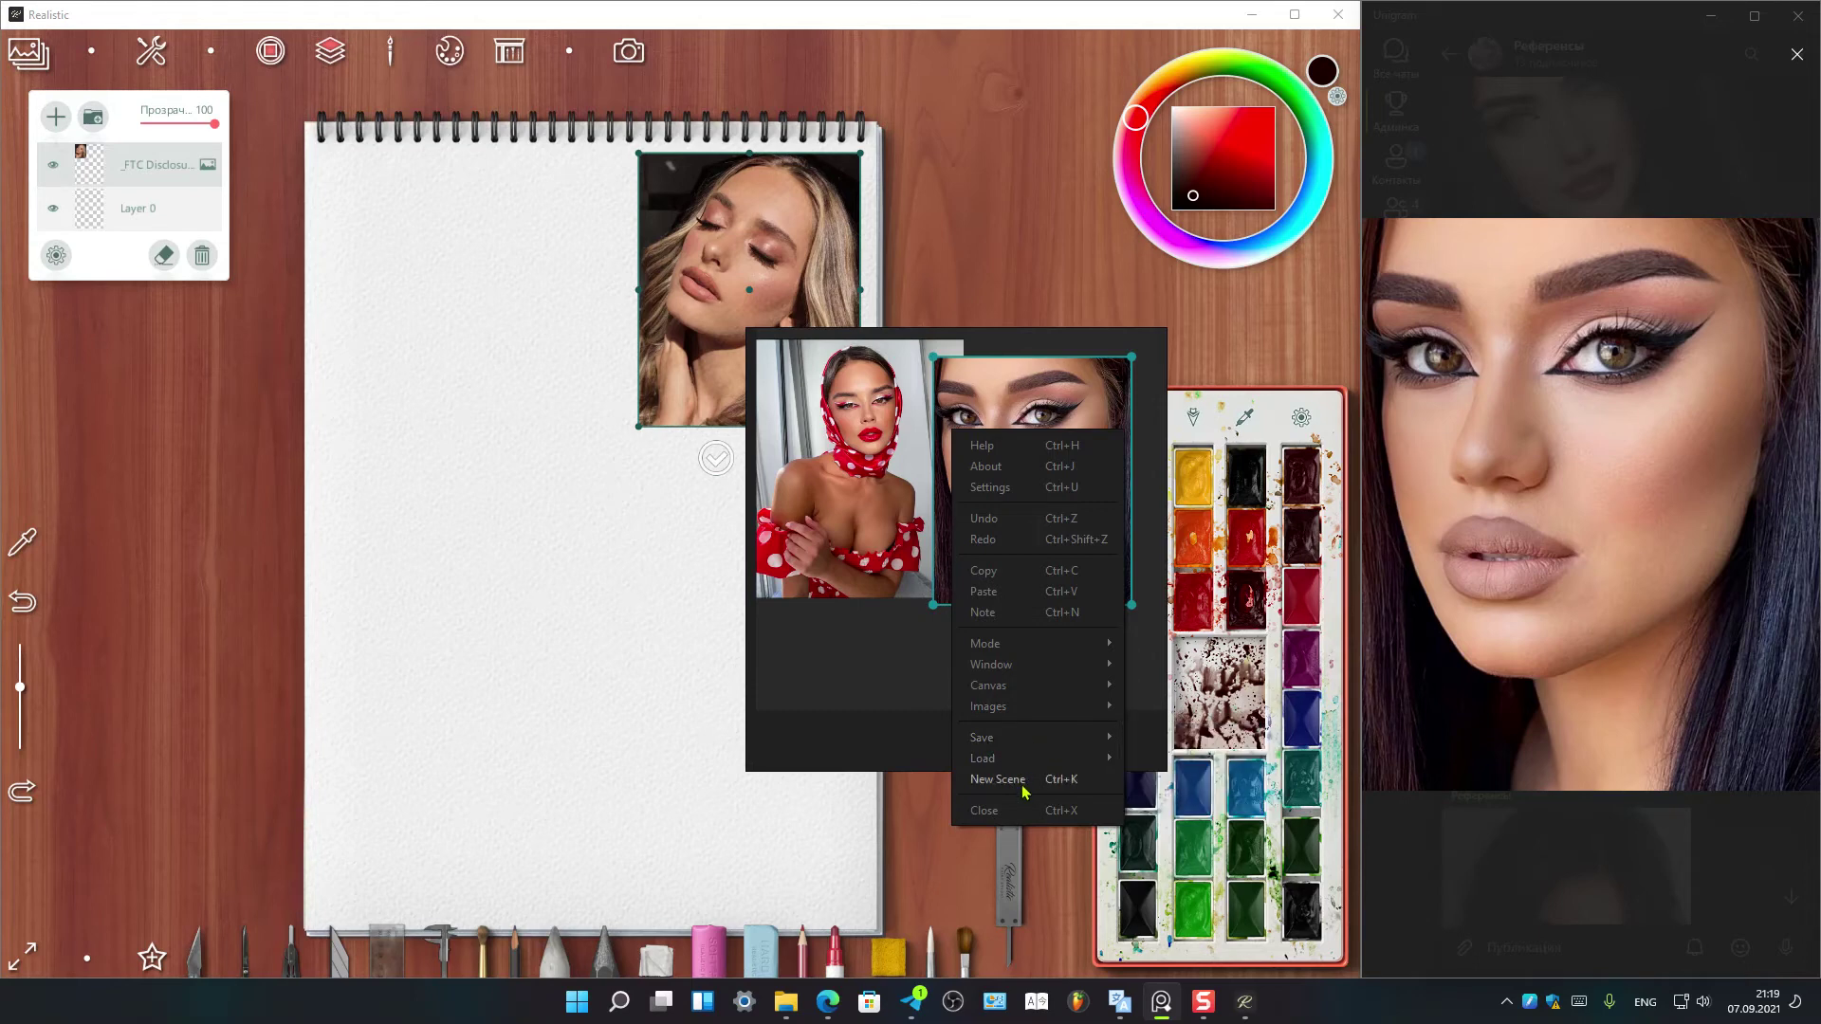
pyautogui.click(903, 647)
# Launch a second, empty PureRef window from the taskbar jump list
pyautogui.moveTo(988, 474); pyautogui.dragTo(1009, 469)
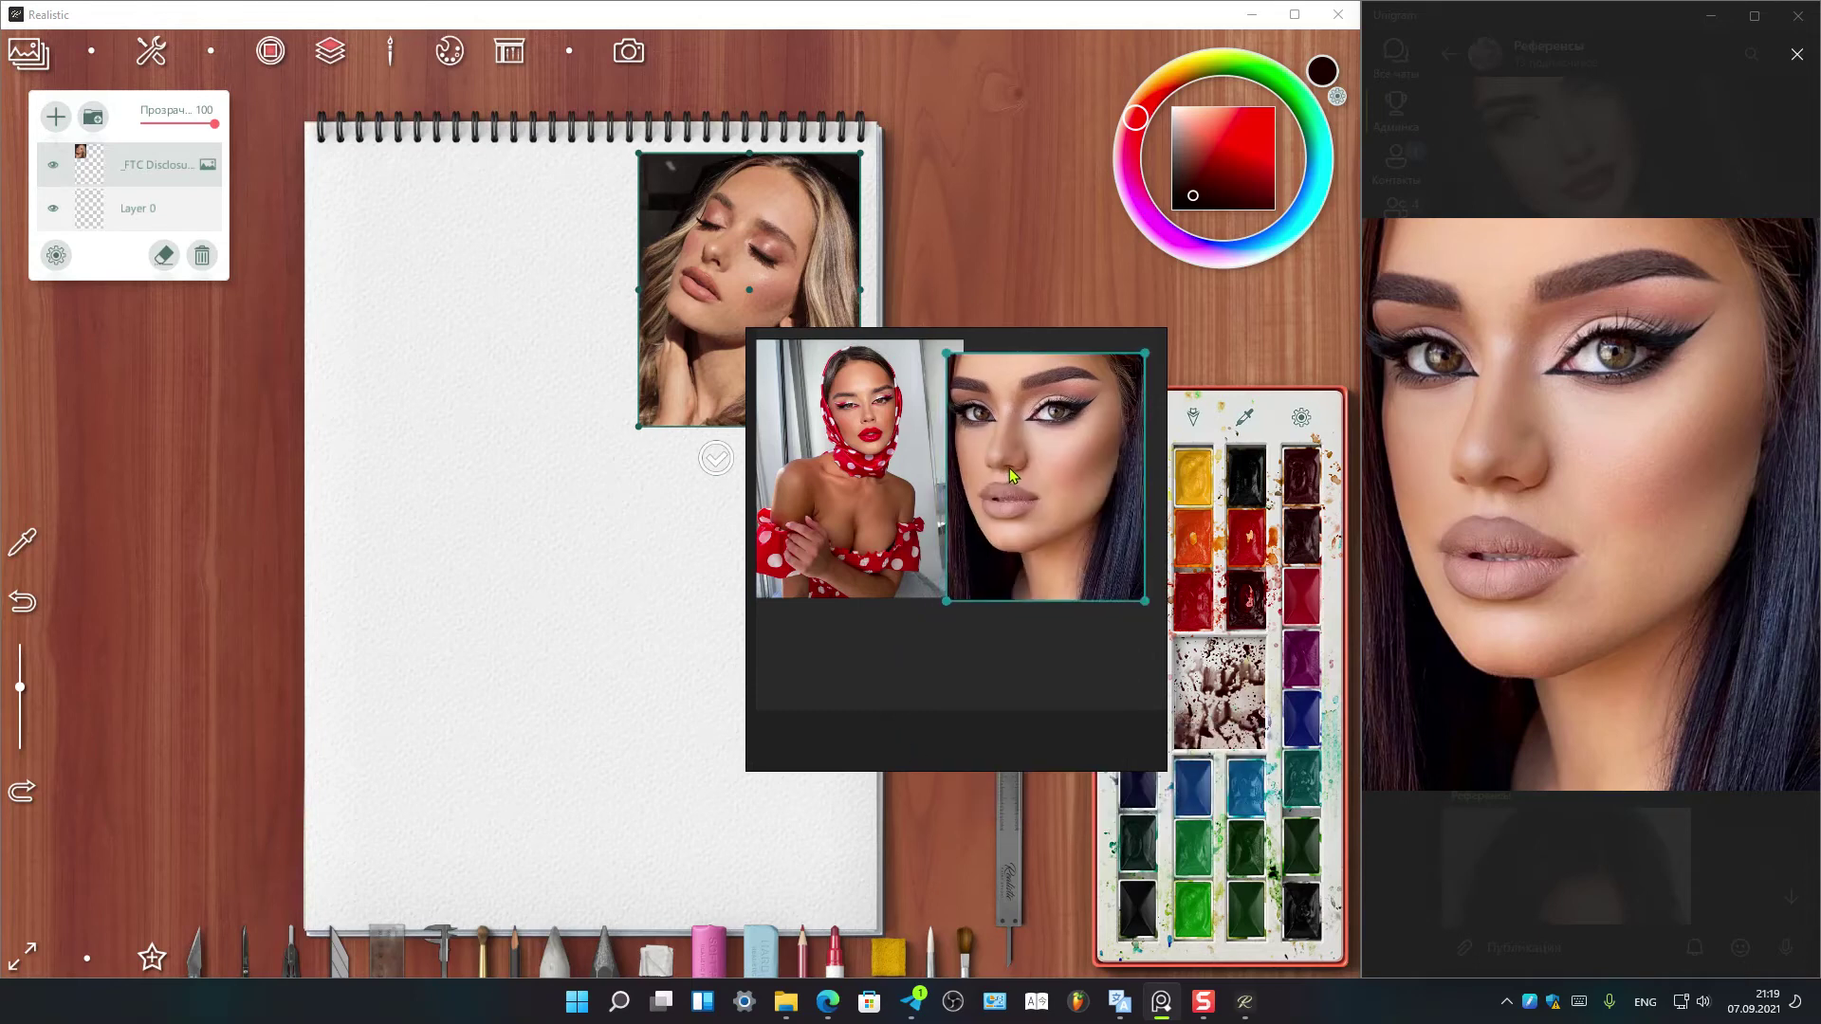
pyautogui.click(1170, 1012)
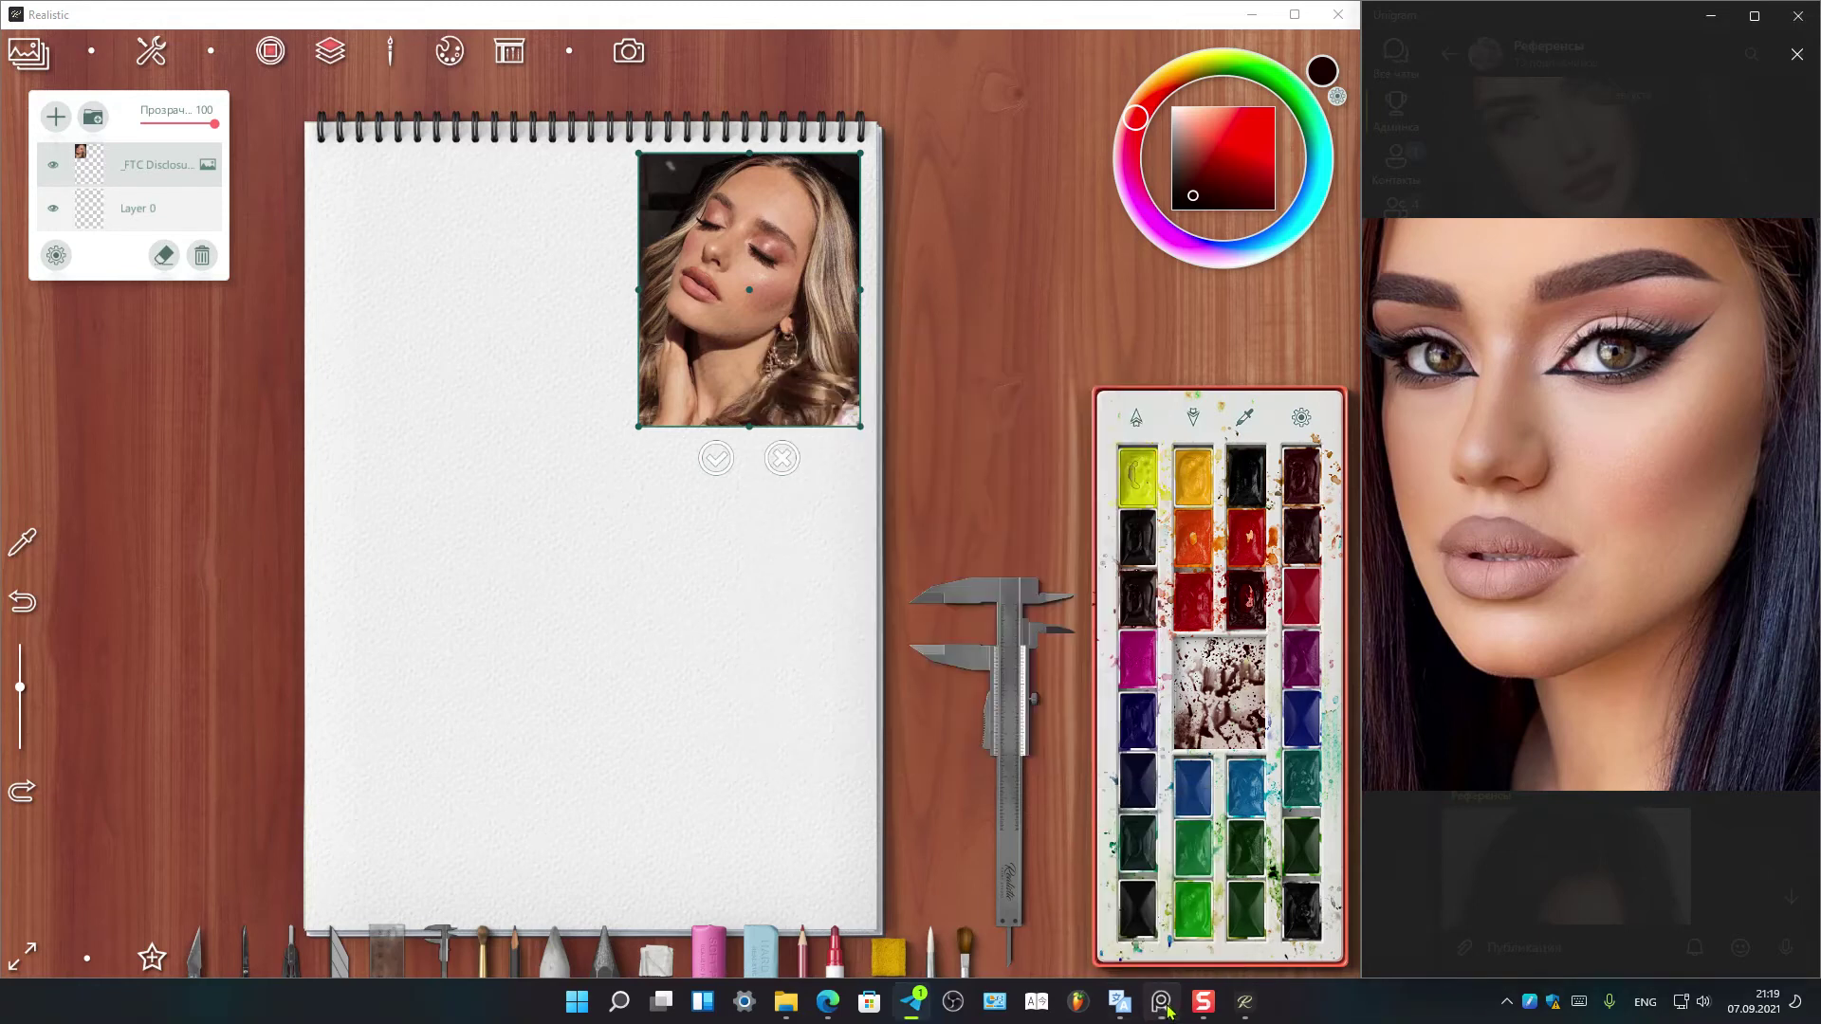
pyautogui.click(1167, 1007)
pyautogui.rightClick(1163, 1003)
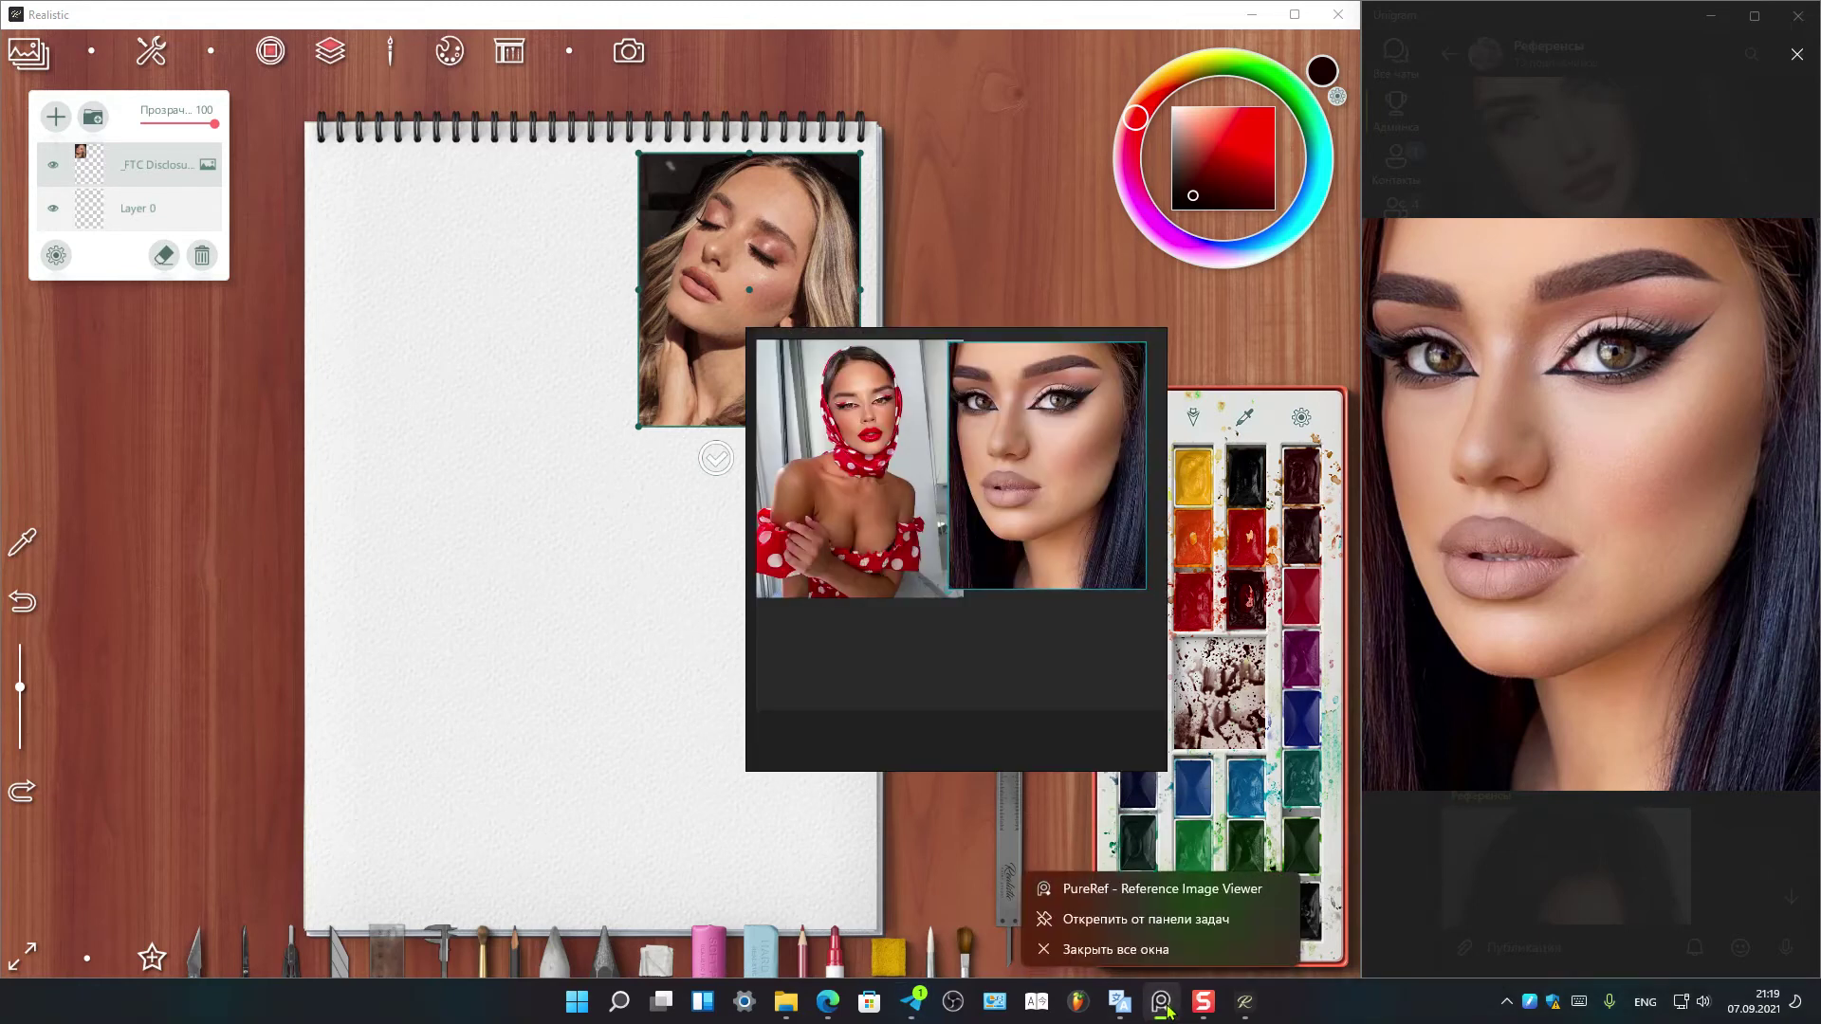
pyautogui.click(1137, 889)
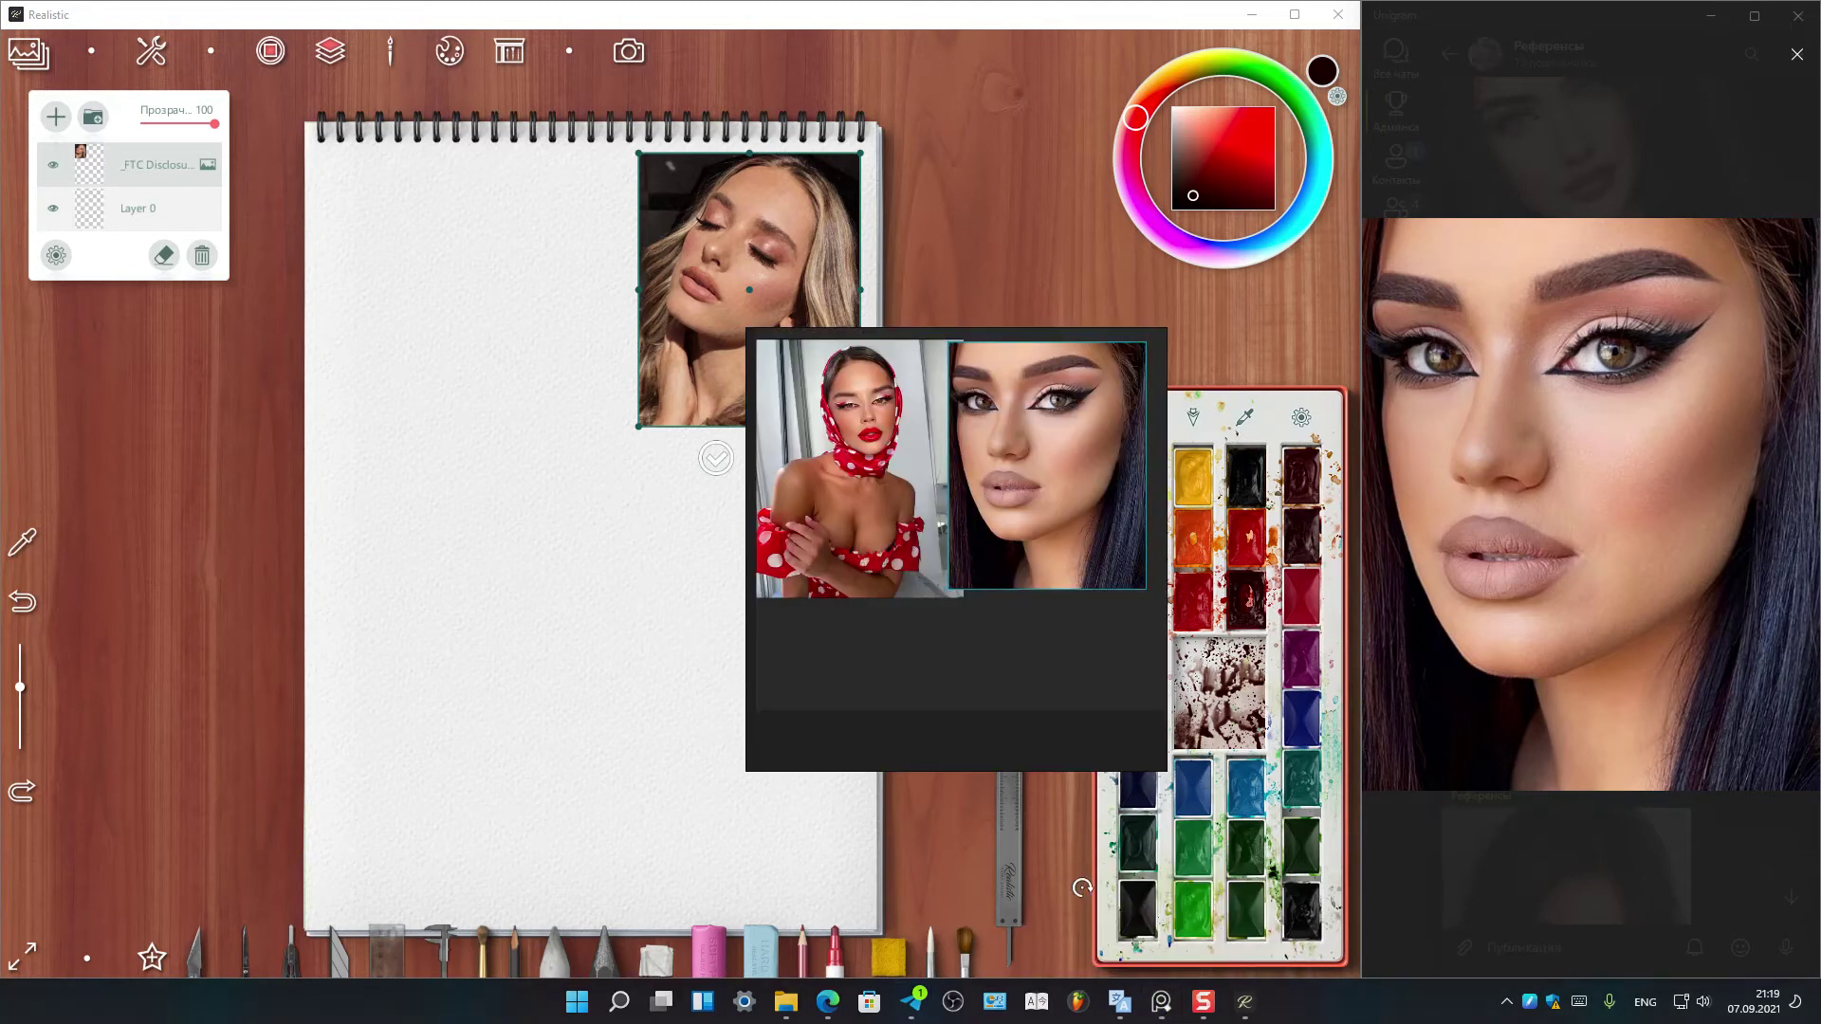
# Move the empty window to the lower left and the two-portrait board to the upper right
pyautogui.moveTo(927, 407)
pyautogui.mouseDown()
pyautogui.moveTo(1352, 423)
pyautogui.moveTo(263, 569)
pyautogui.mouseUp()
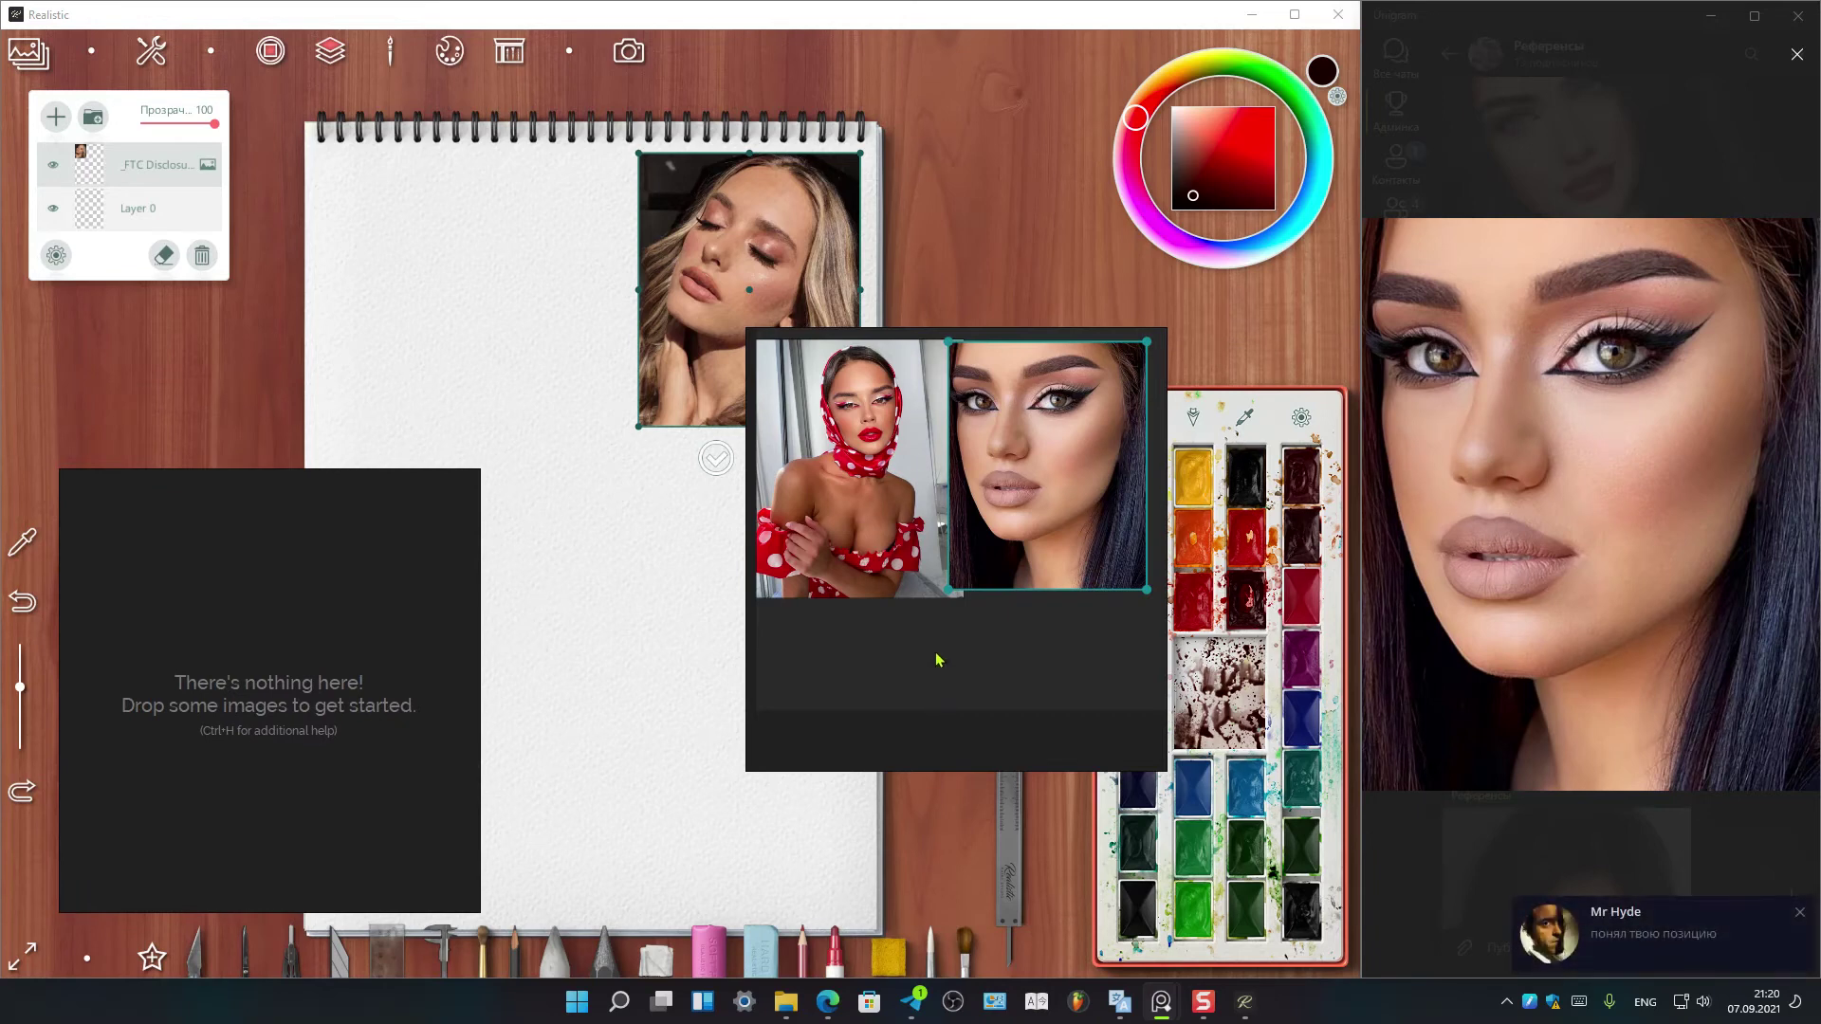
pyautogui.moveTo(939, 662); pyautogui.dragTo(1480, 457)
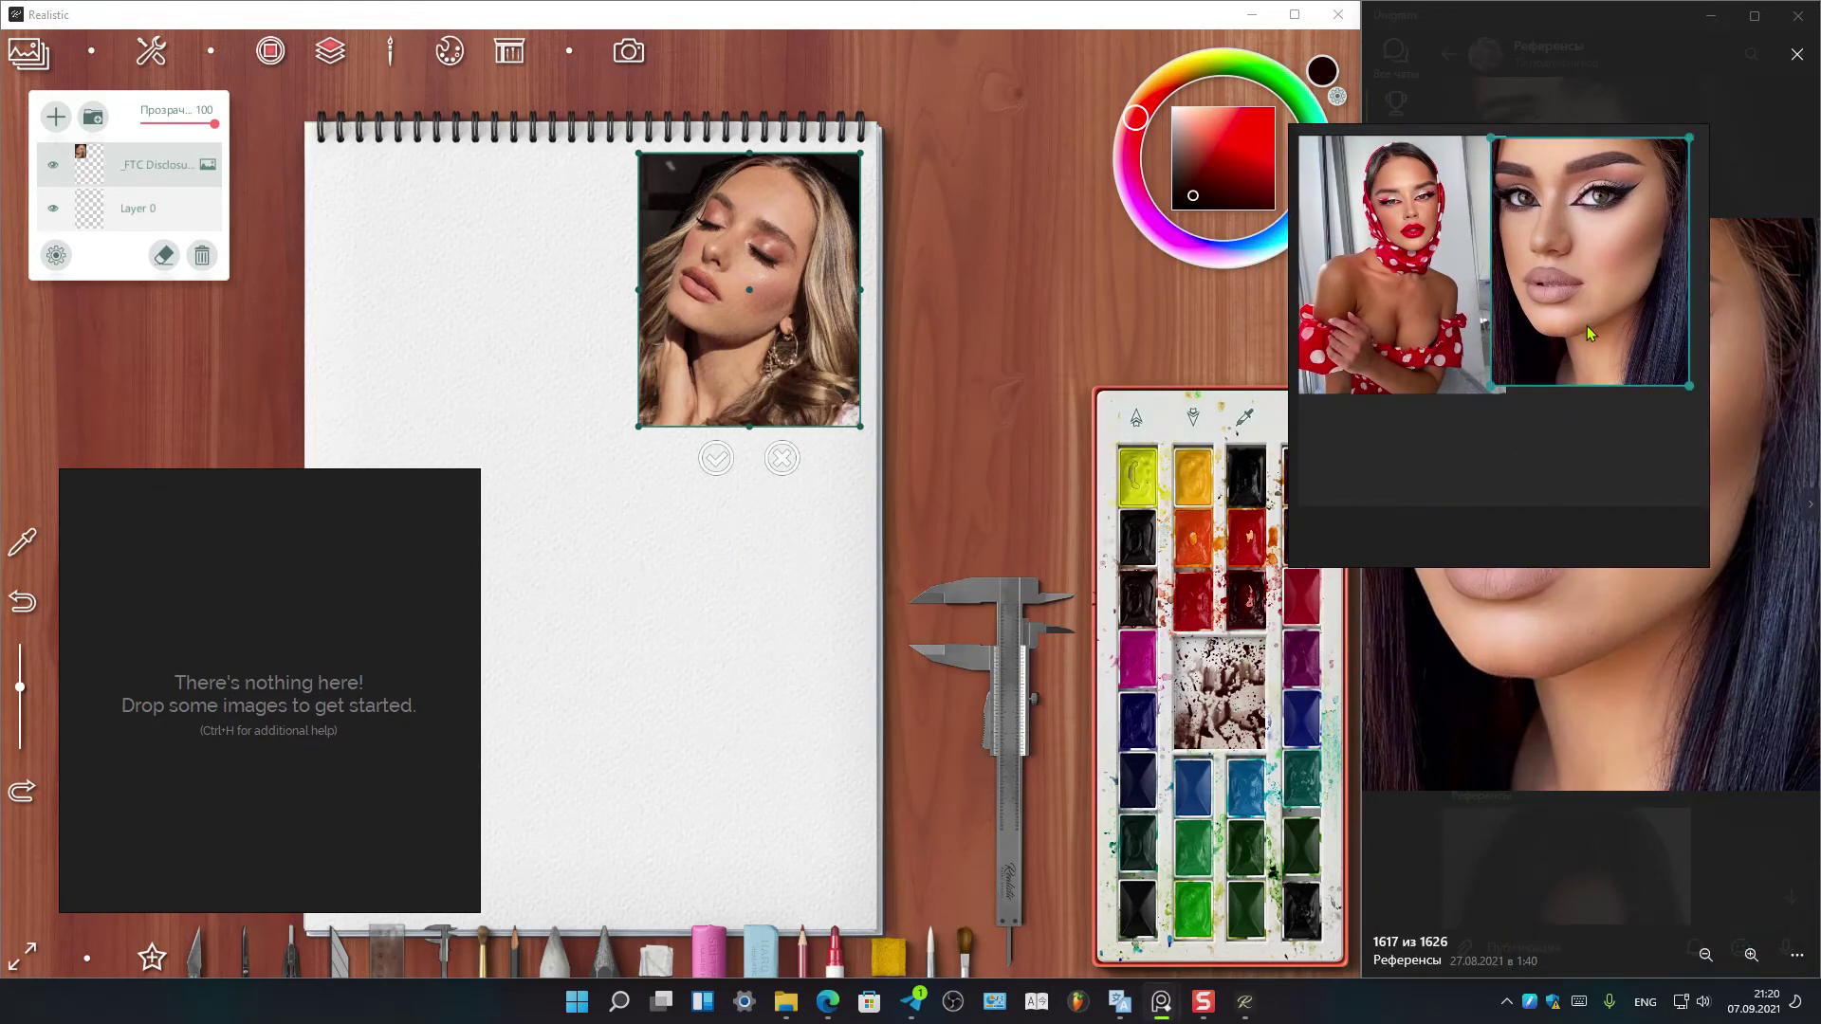
pyautogui.moveTo(1585, 287); pyautogui.dragTo(1586, 293)
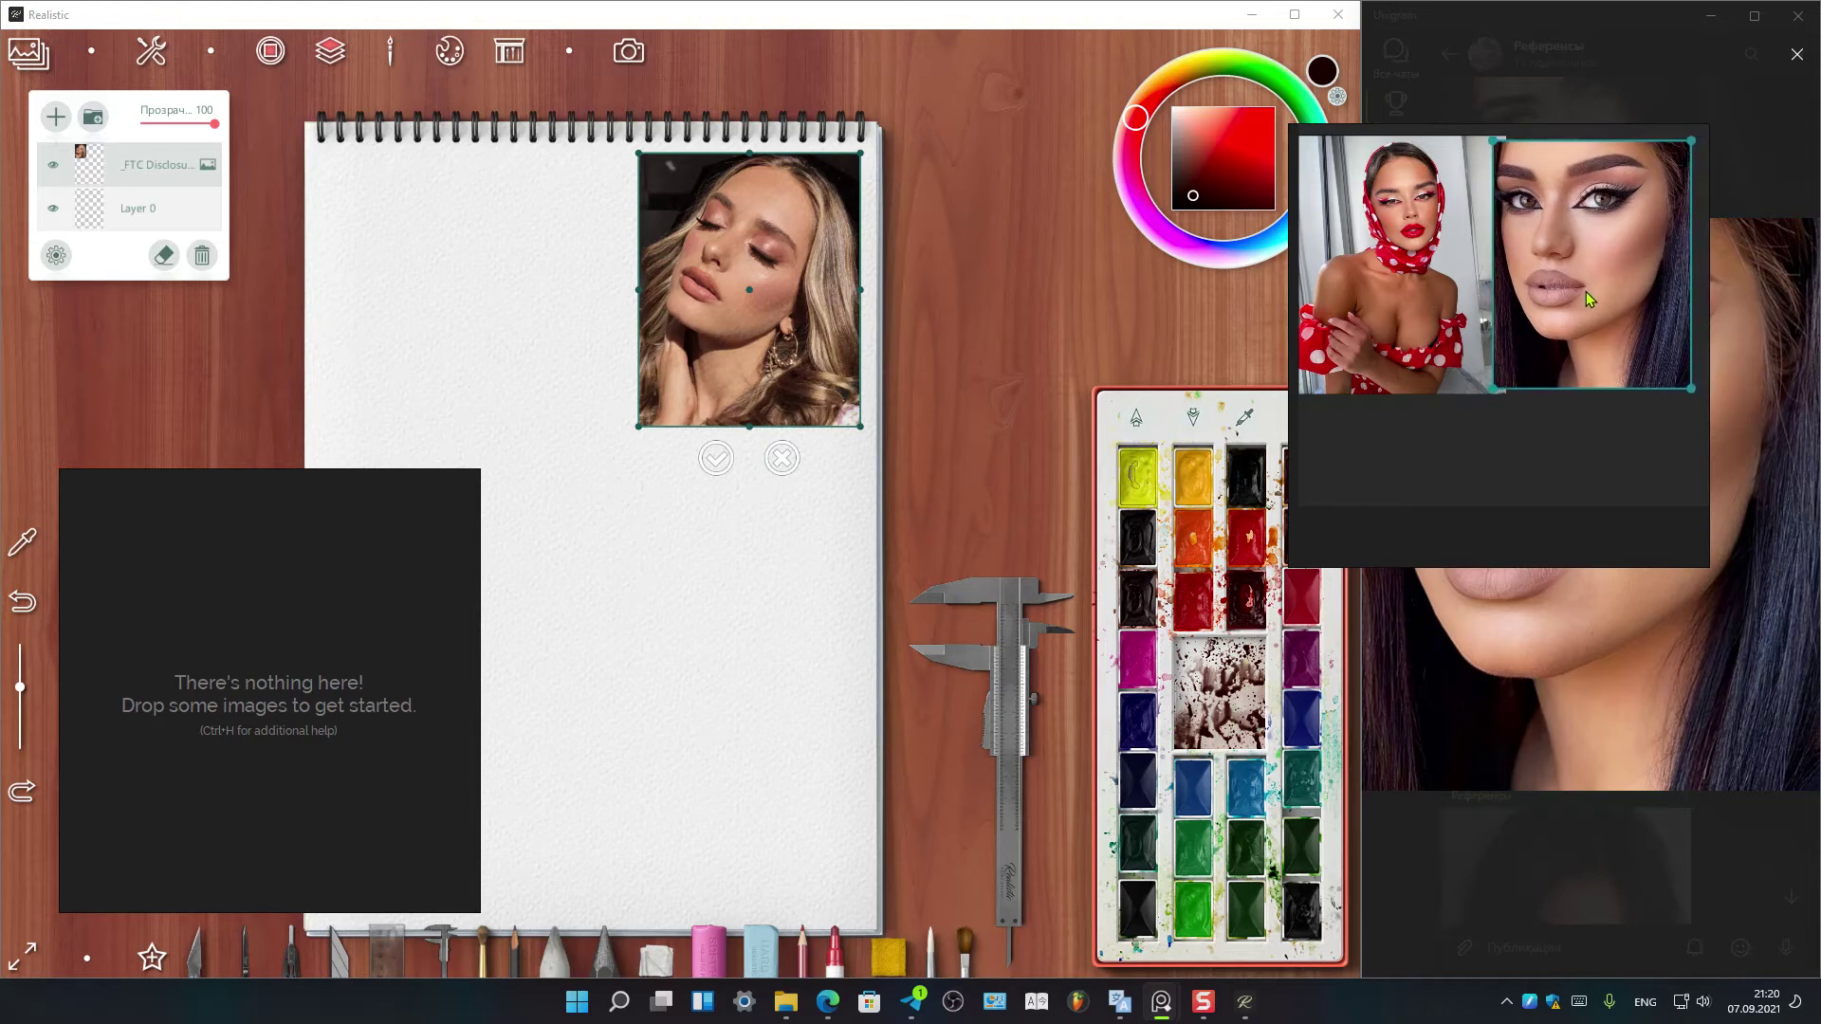
# Paste the face close-up into the empty window and zoom in on the eye
pyautogui.rightClick(315, 607)
pyautogui.click(349, 784)
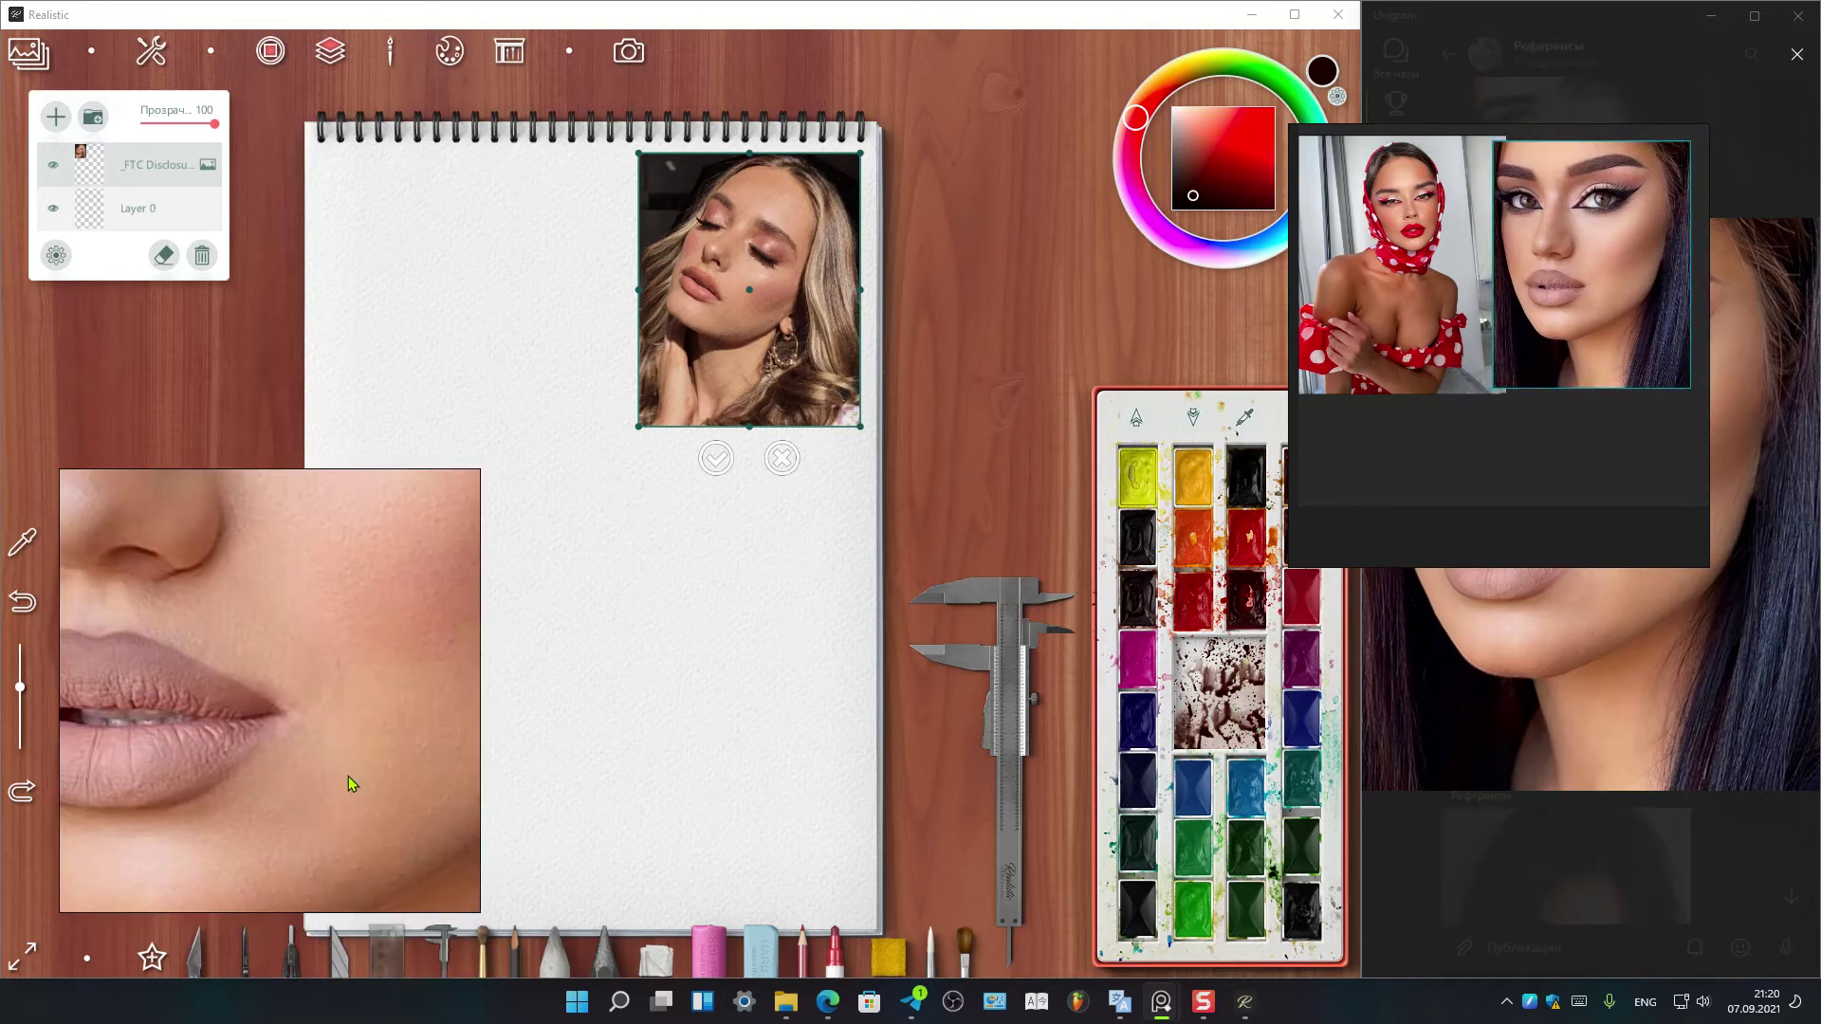
pyautogui.moveTo(211, 589); pyautogui.dragTo(339, 841)
pyautogui.scroll(2, 339, 844)
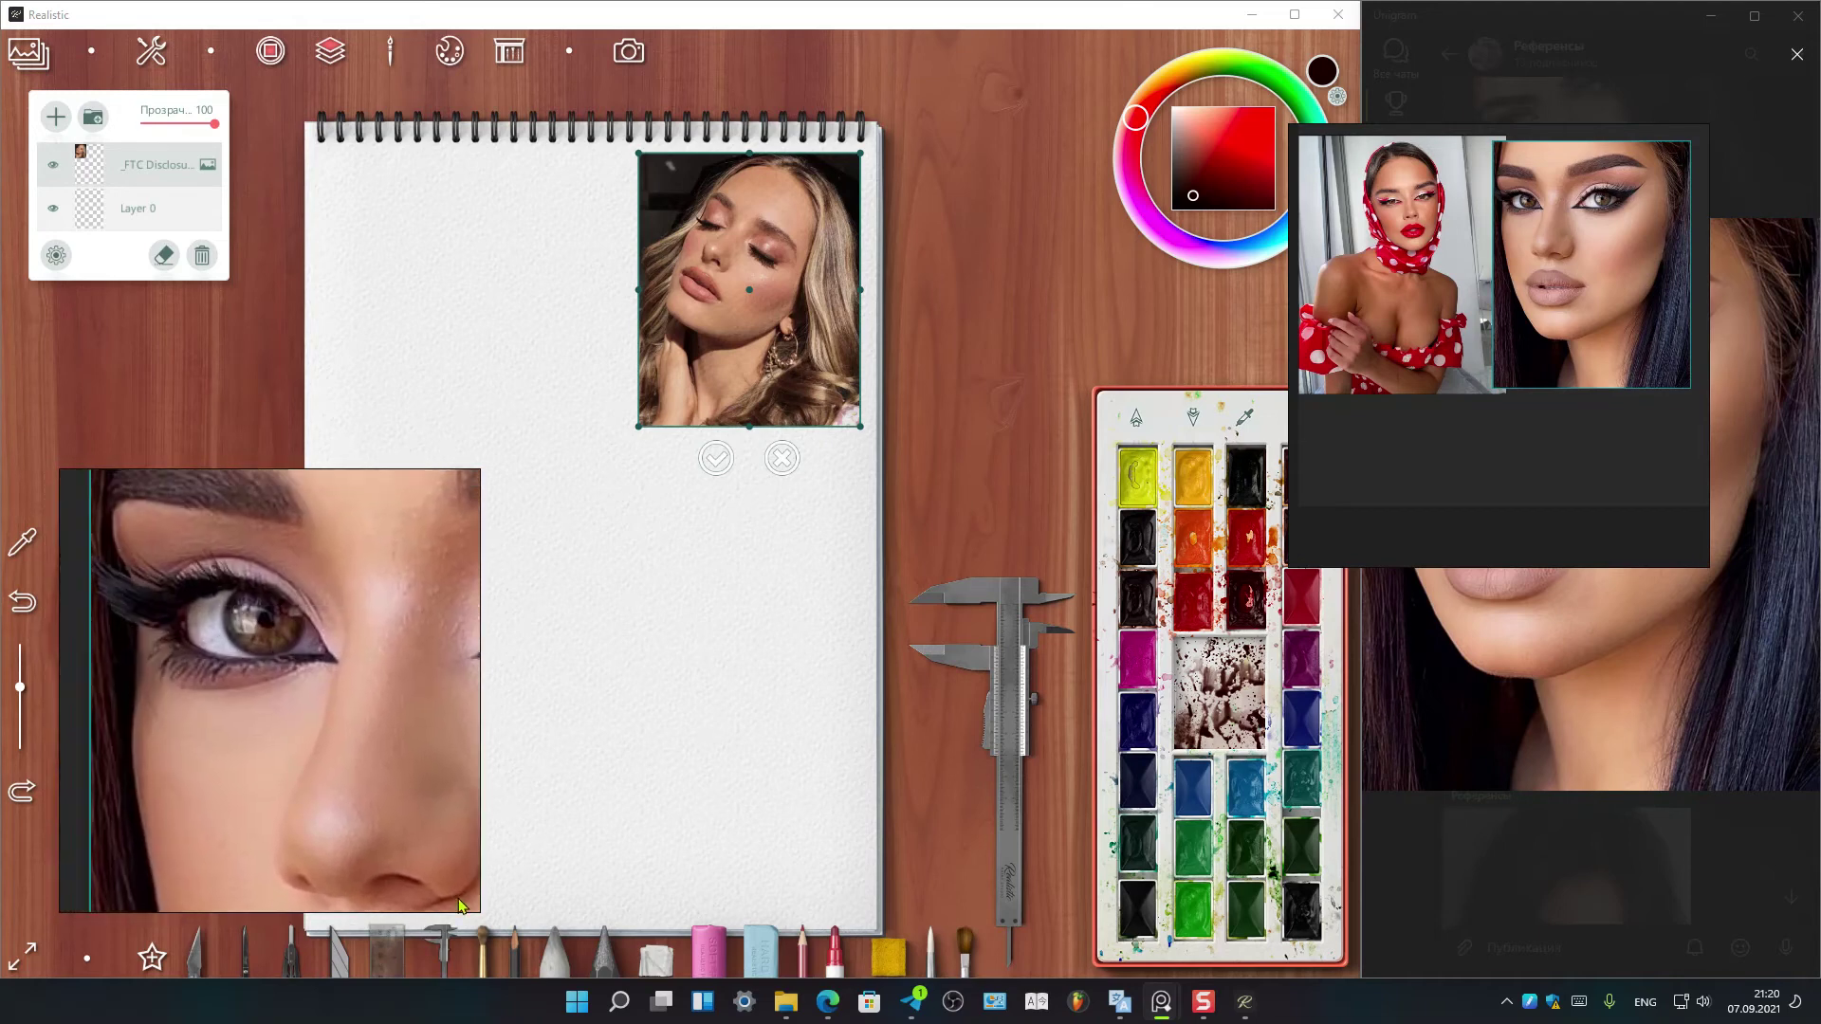
pyautogui.scroll(2, 340, 844)
pyautogui.scroll(1, 332, 723)
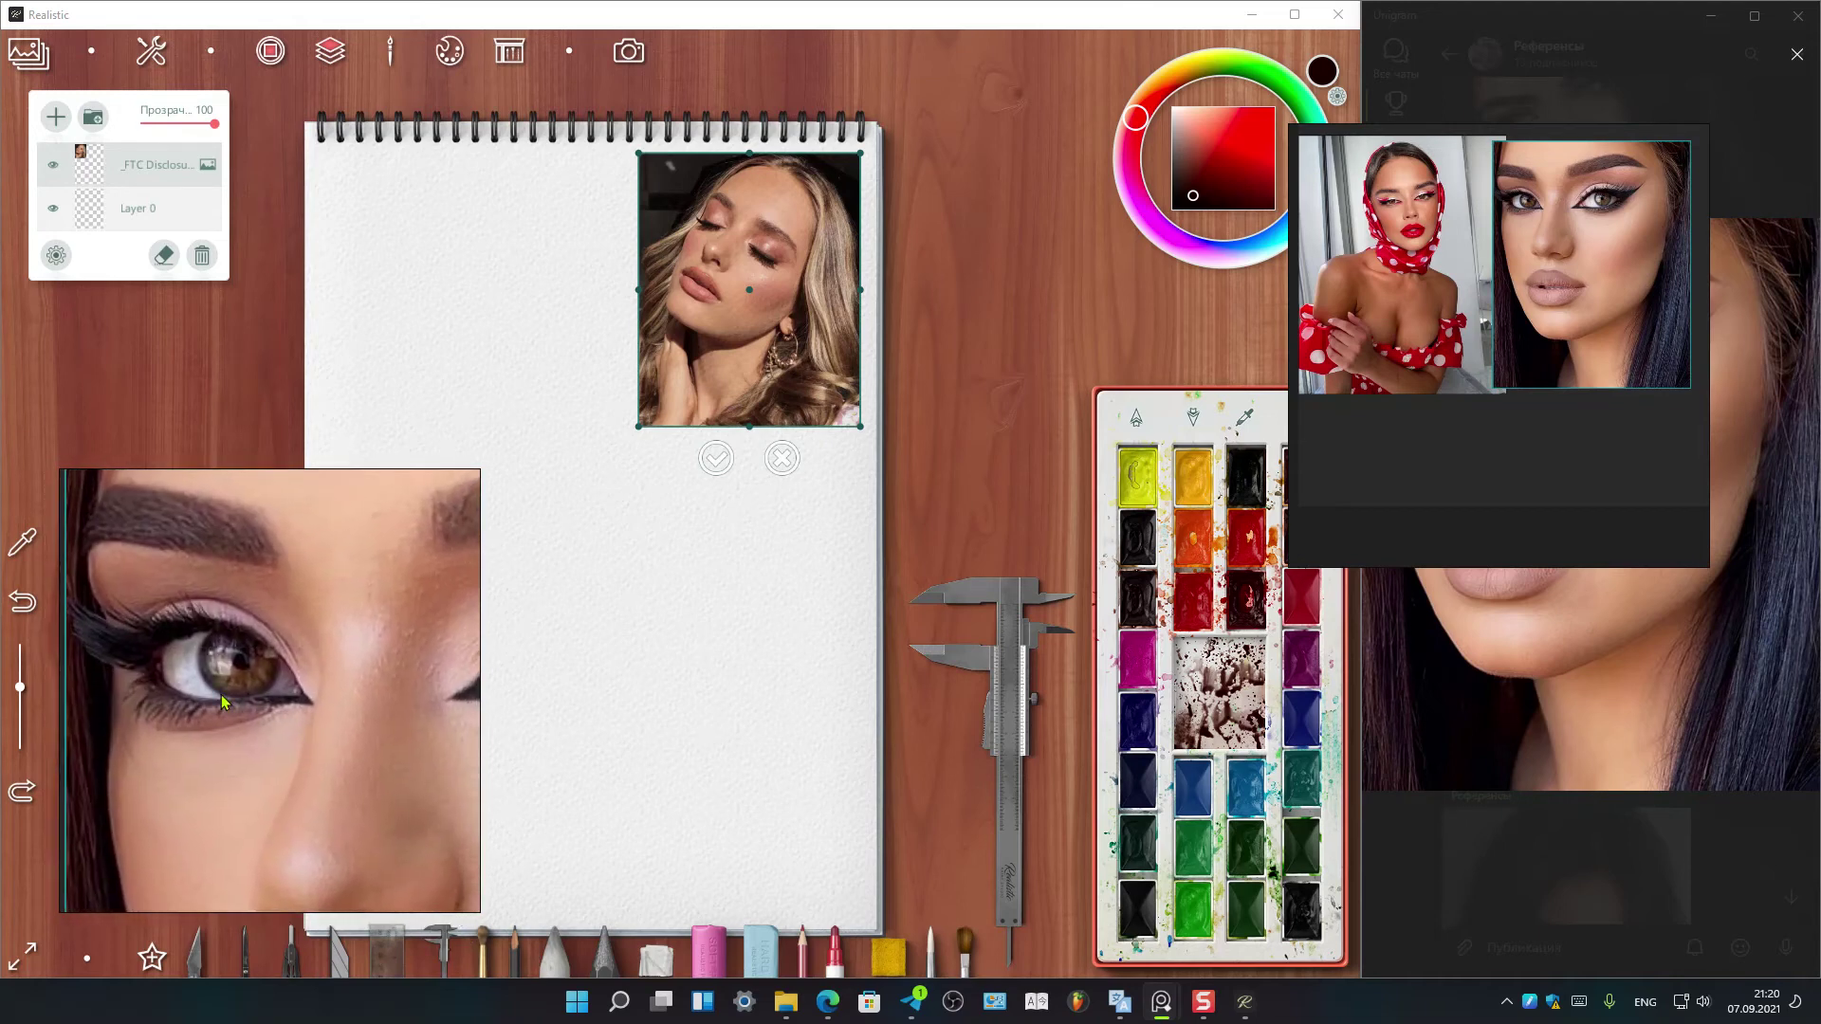
pyautogui.scroll(2, 203, 651)
pyautogui.moveTo(208, 656); pyautogui.dragTo(207, 669)
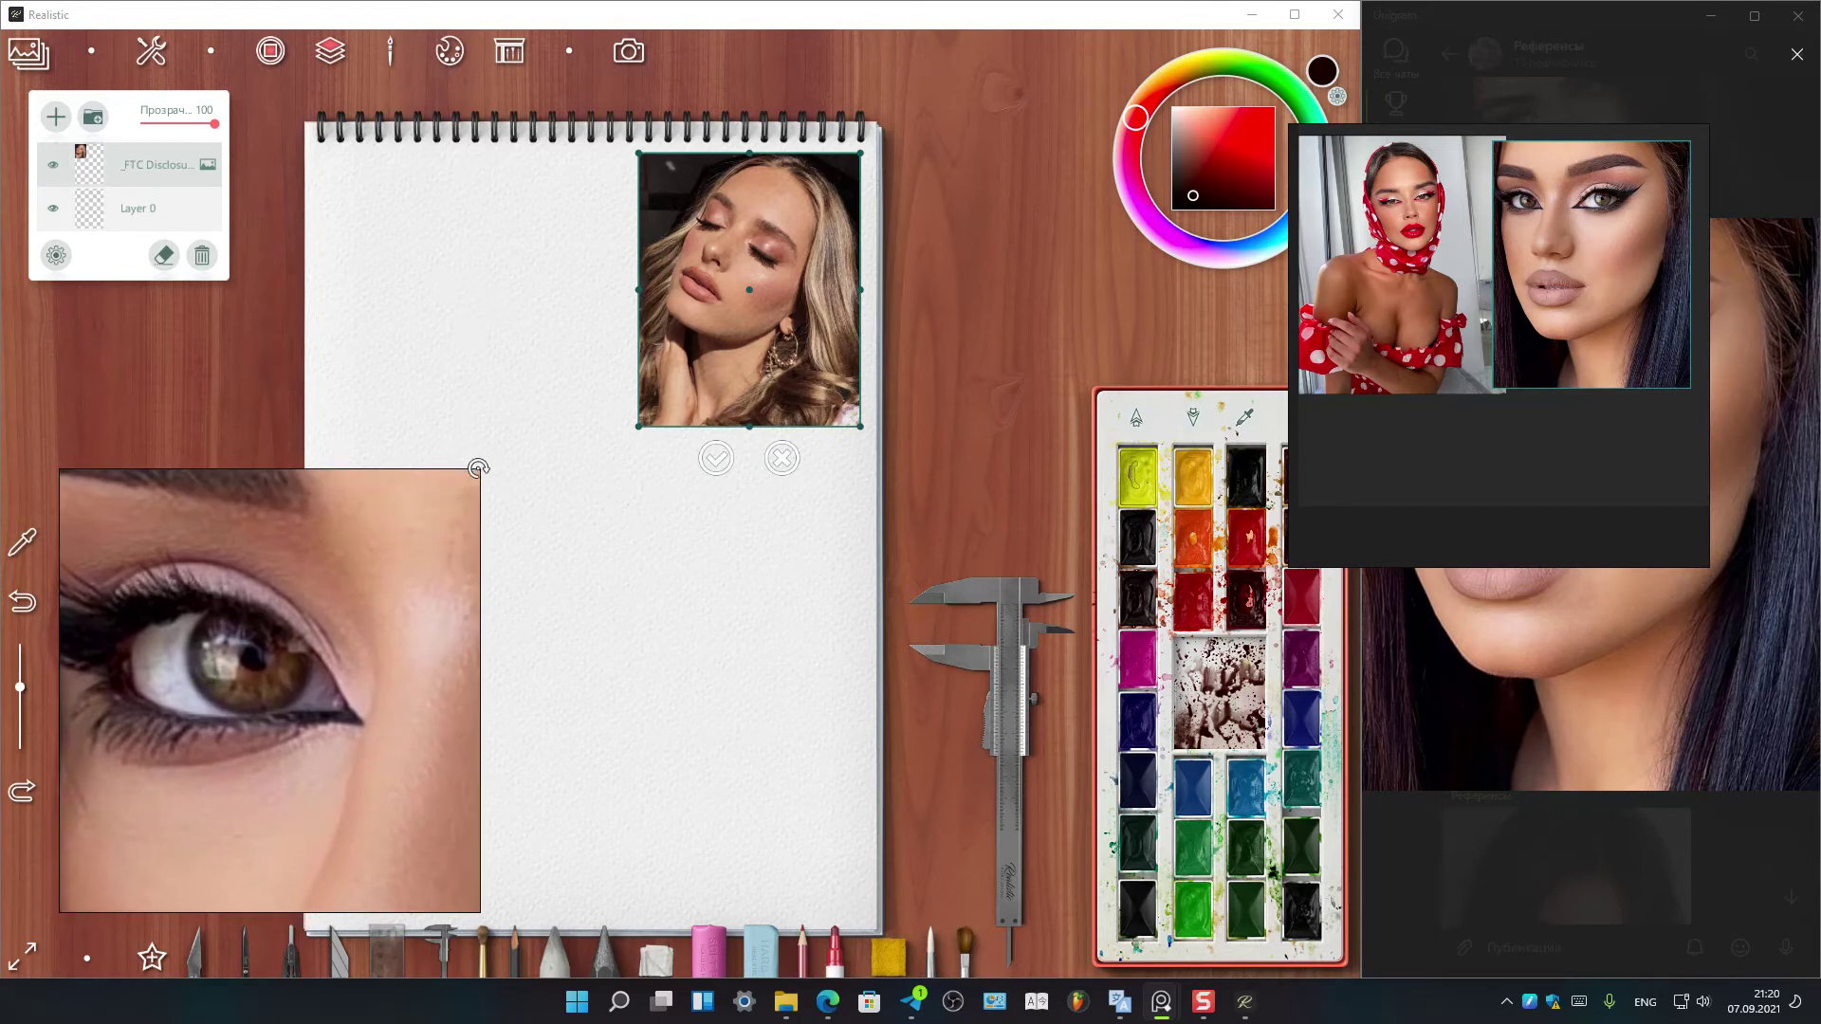
# Shrink the eye reference window to a narrower size
pyautogui.moveTo(480, 471); pyautogui.dragTo(334, 548)
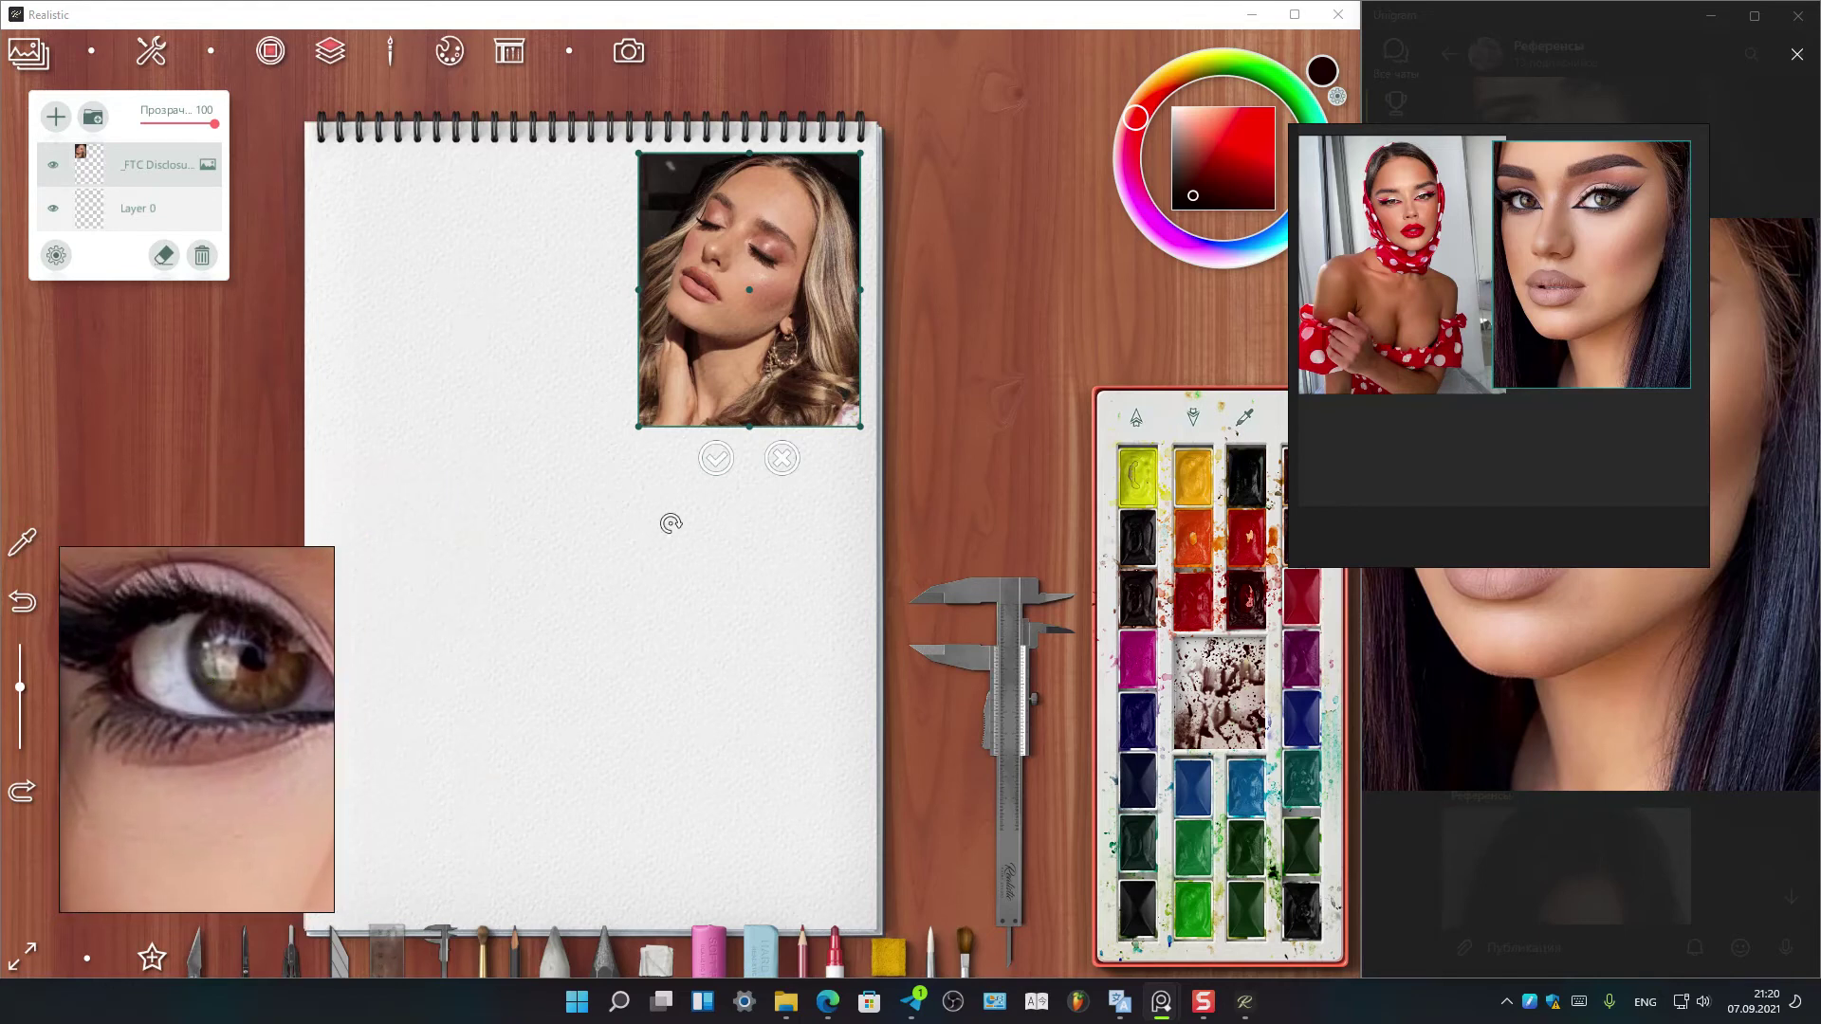
pyautogui.click(794, 597)
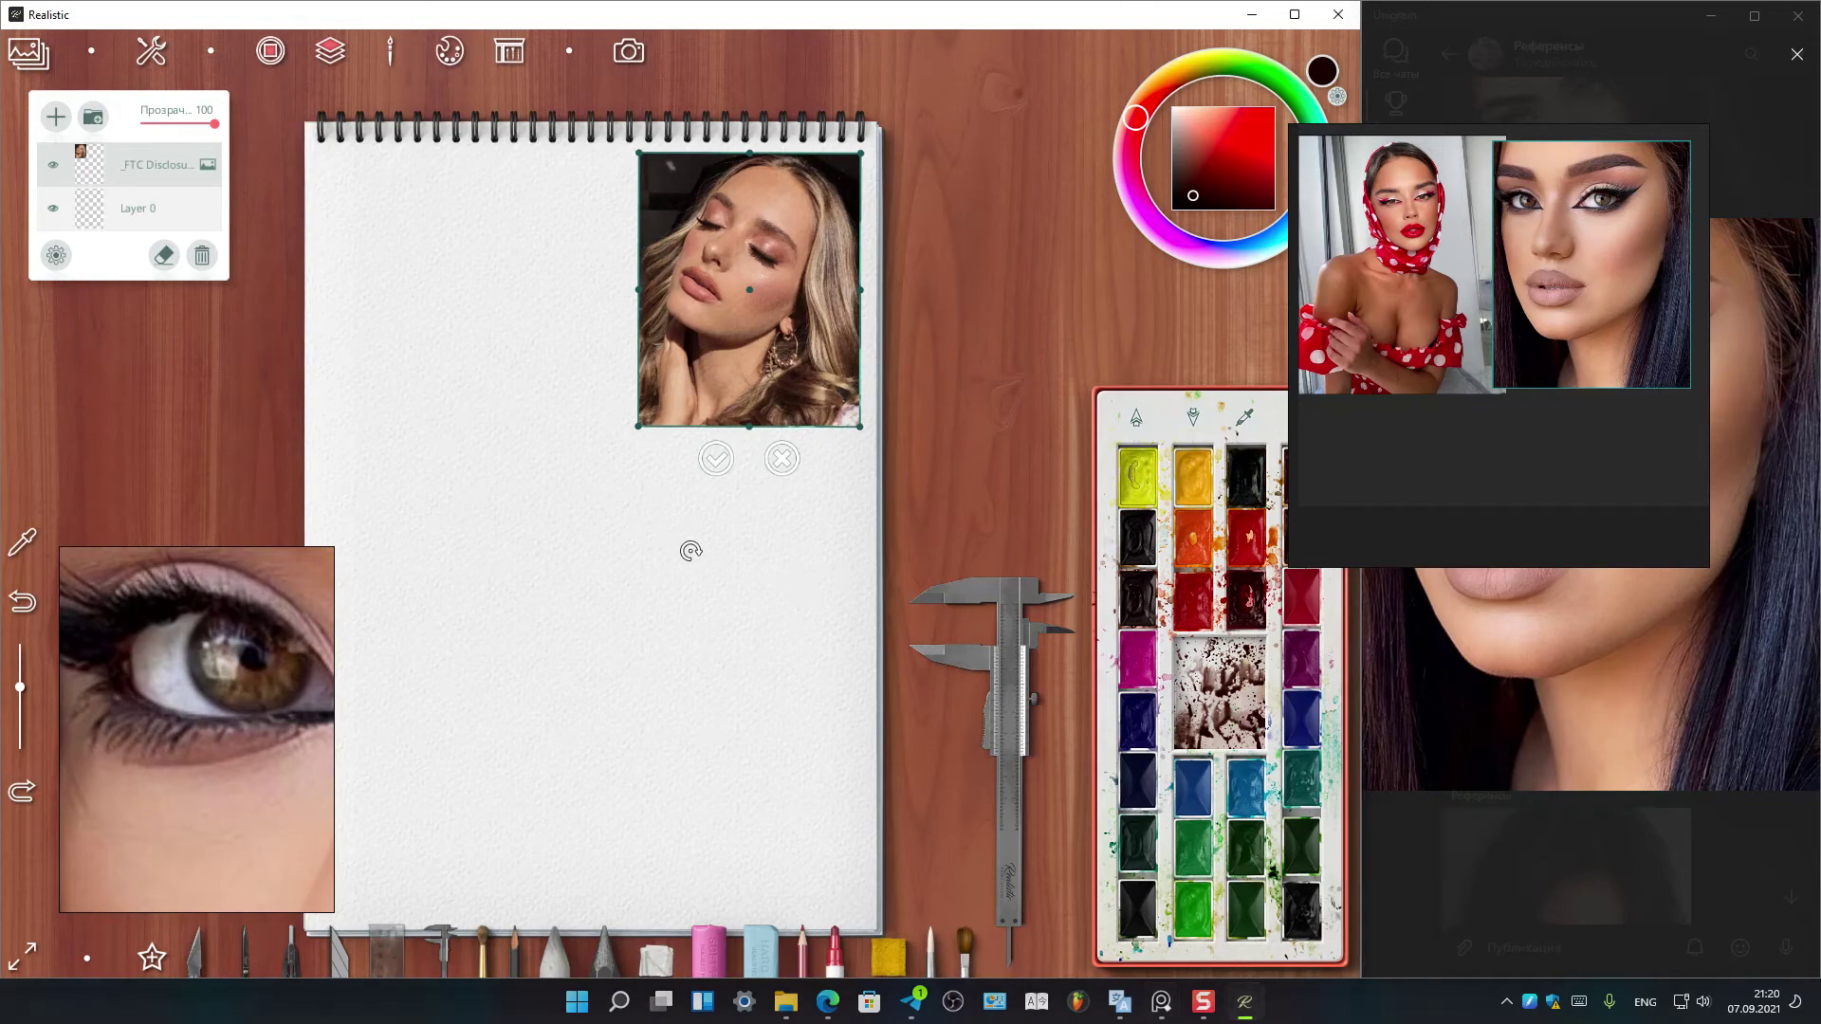
pyautogui.scroll(-2, 592, 481)
# Position the eye reference window beside the sketchbook's left edge
pyautogui.scroll(2, 350, 441)
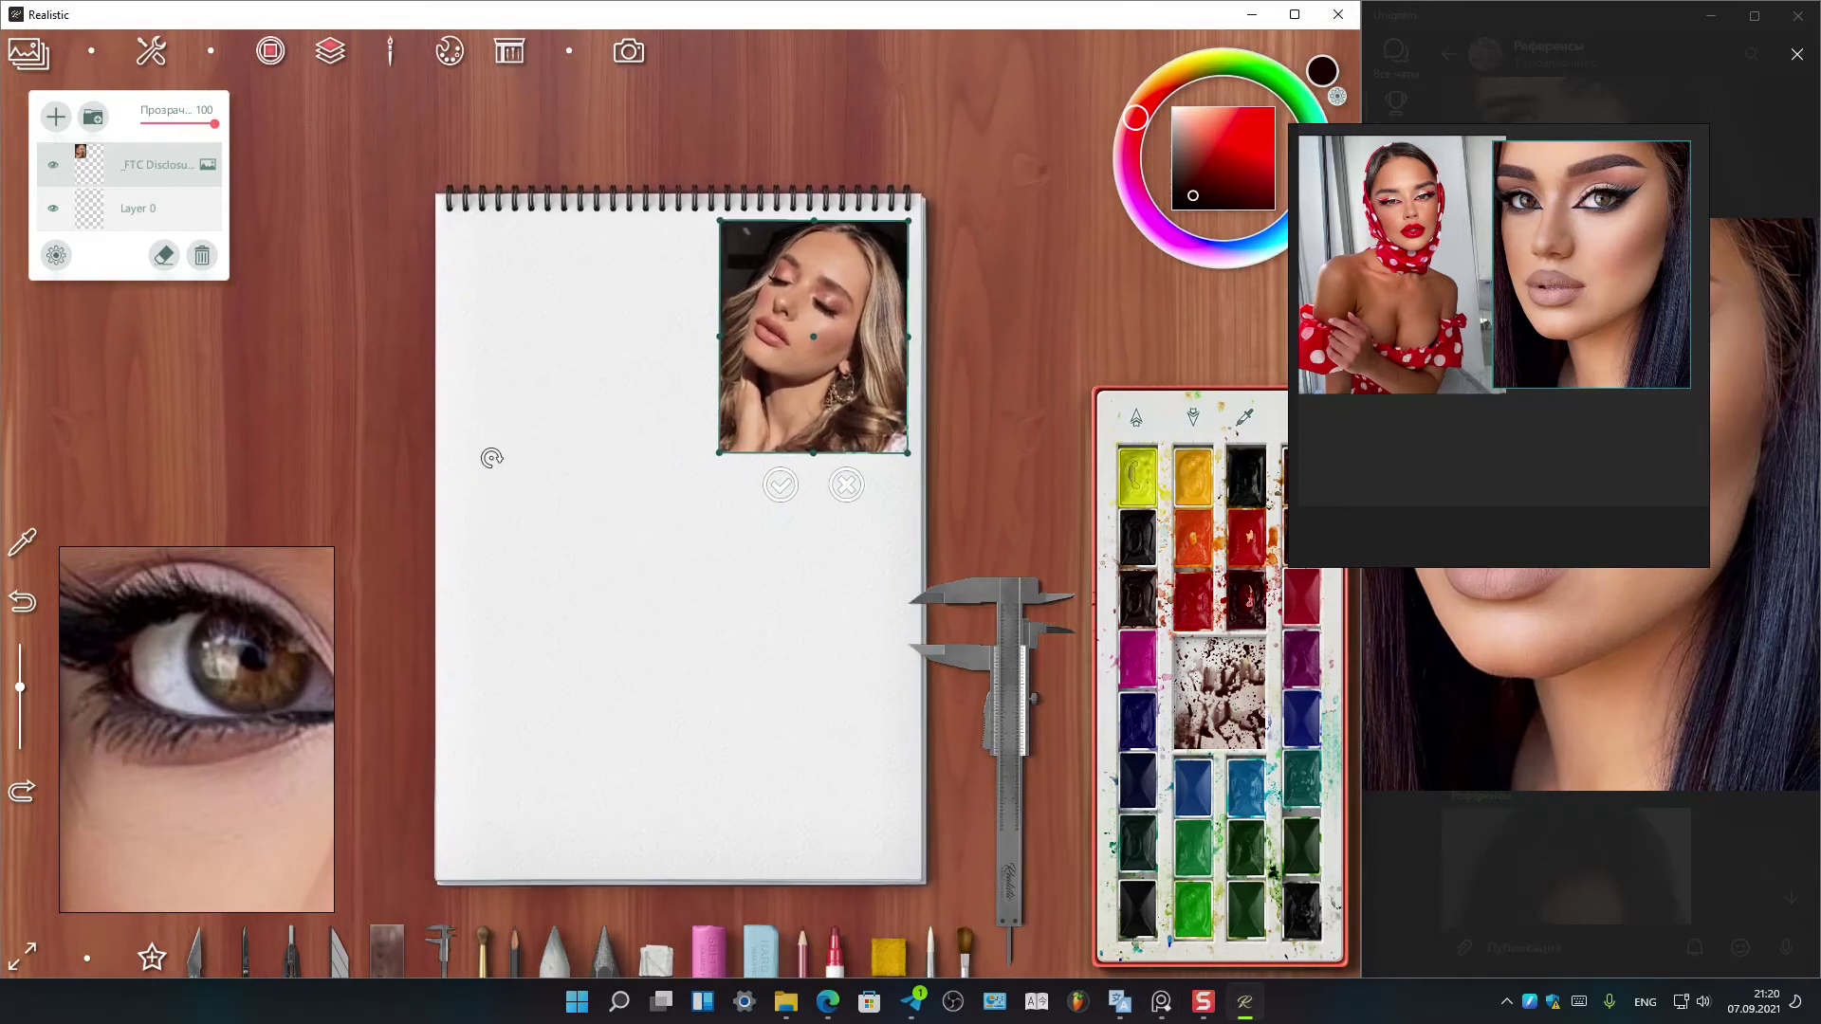
pyautogui.scroll(2, 488, 455)
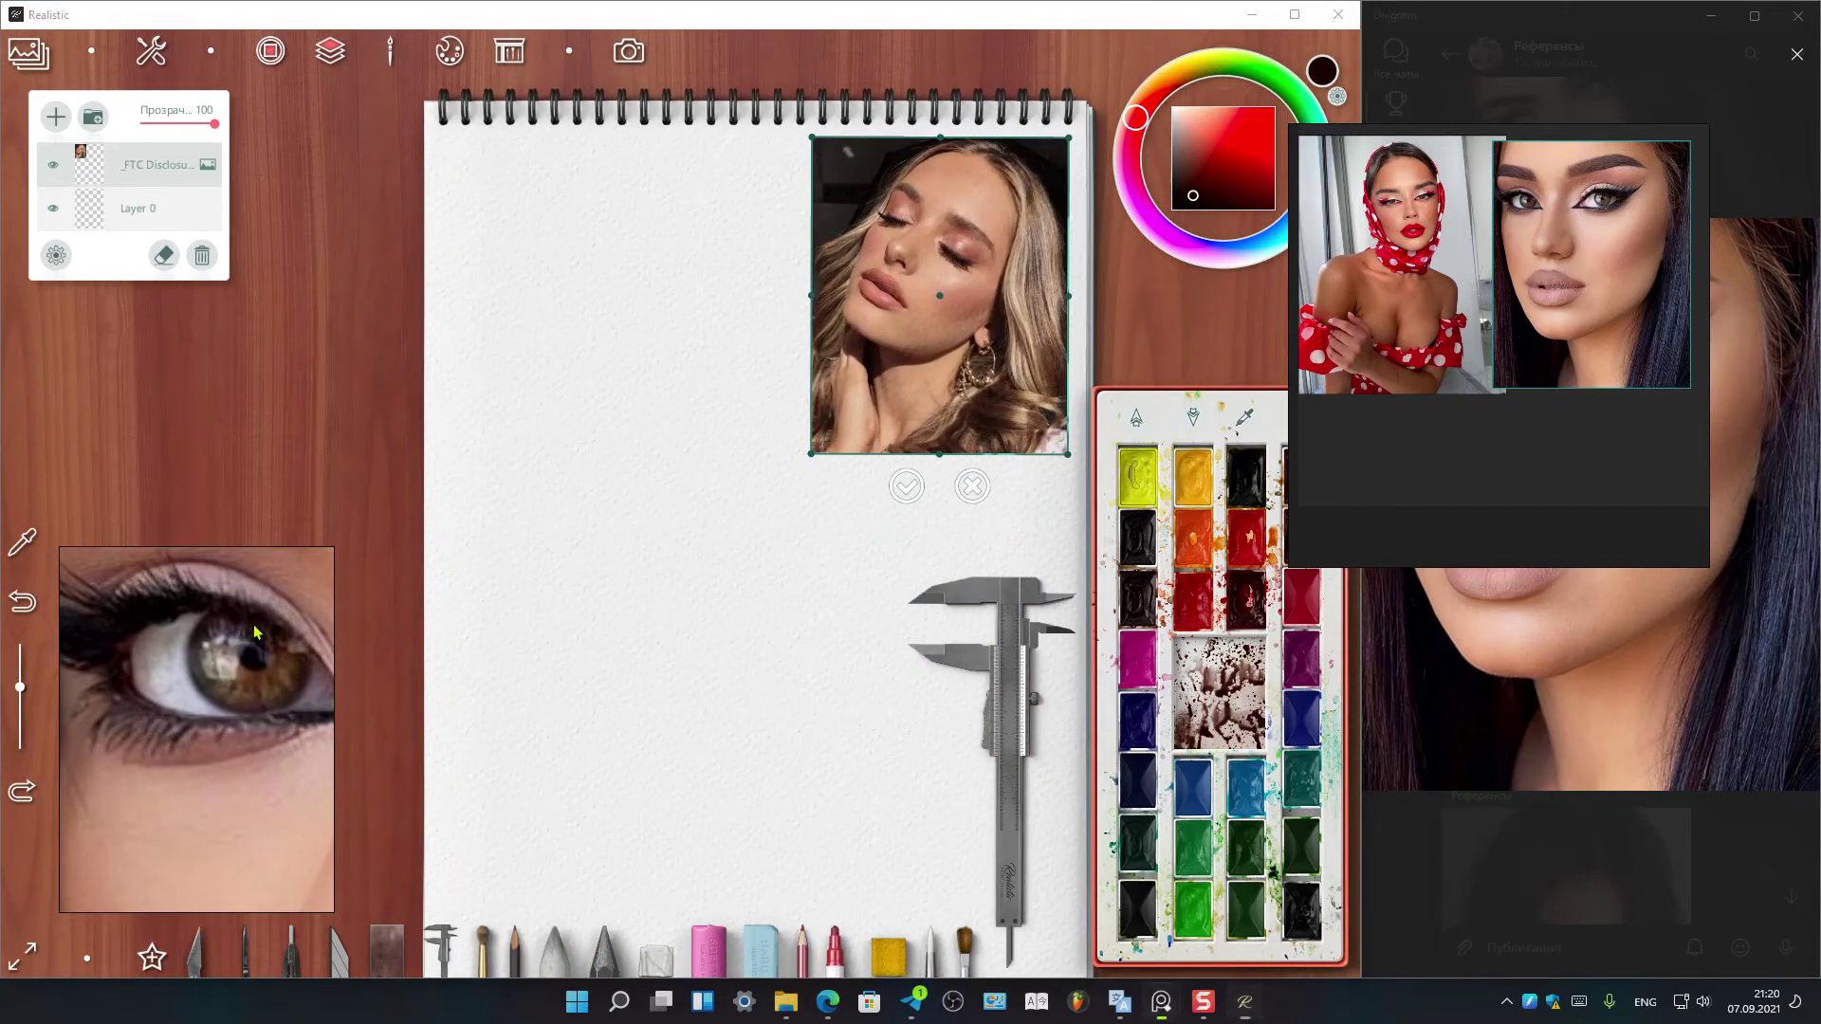
pyautogui.rightClick(254, 624)
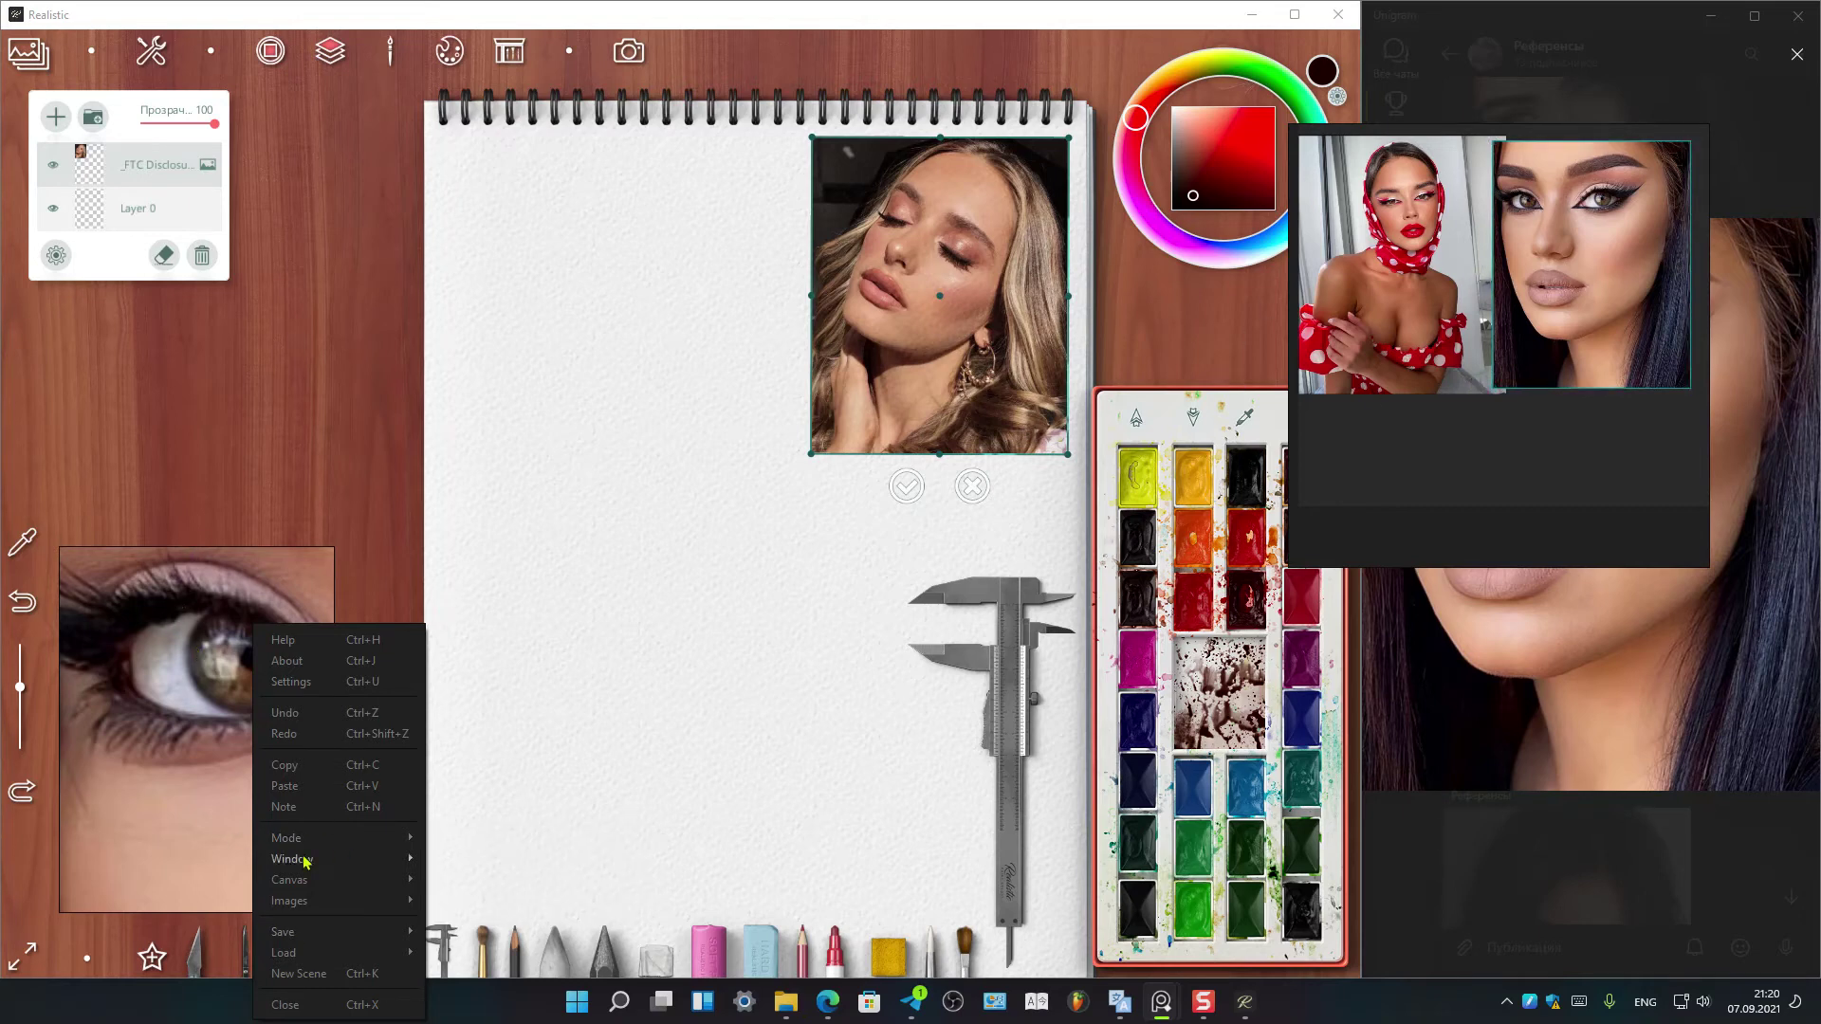
pyautogui.moveTo(286, 839)
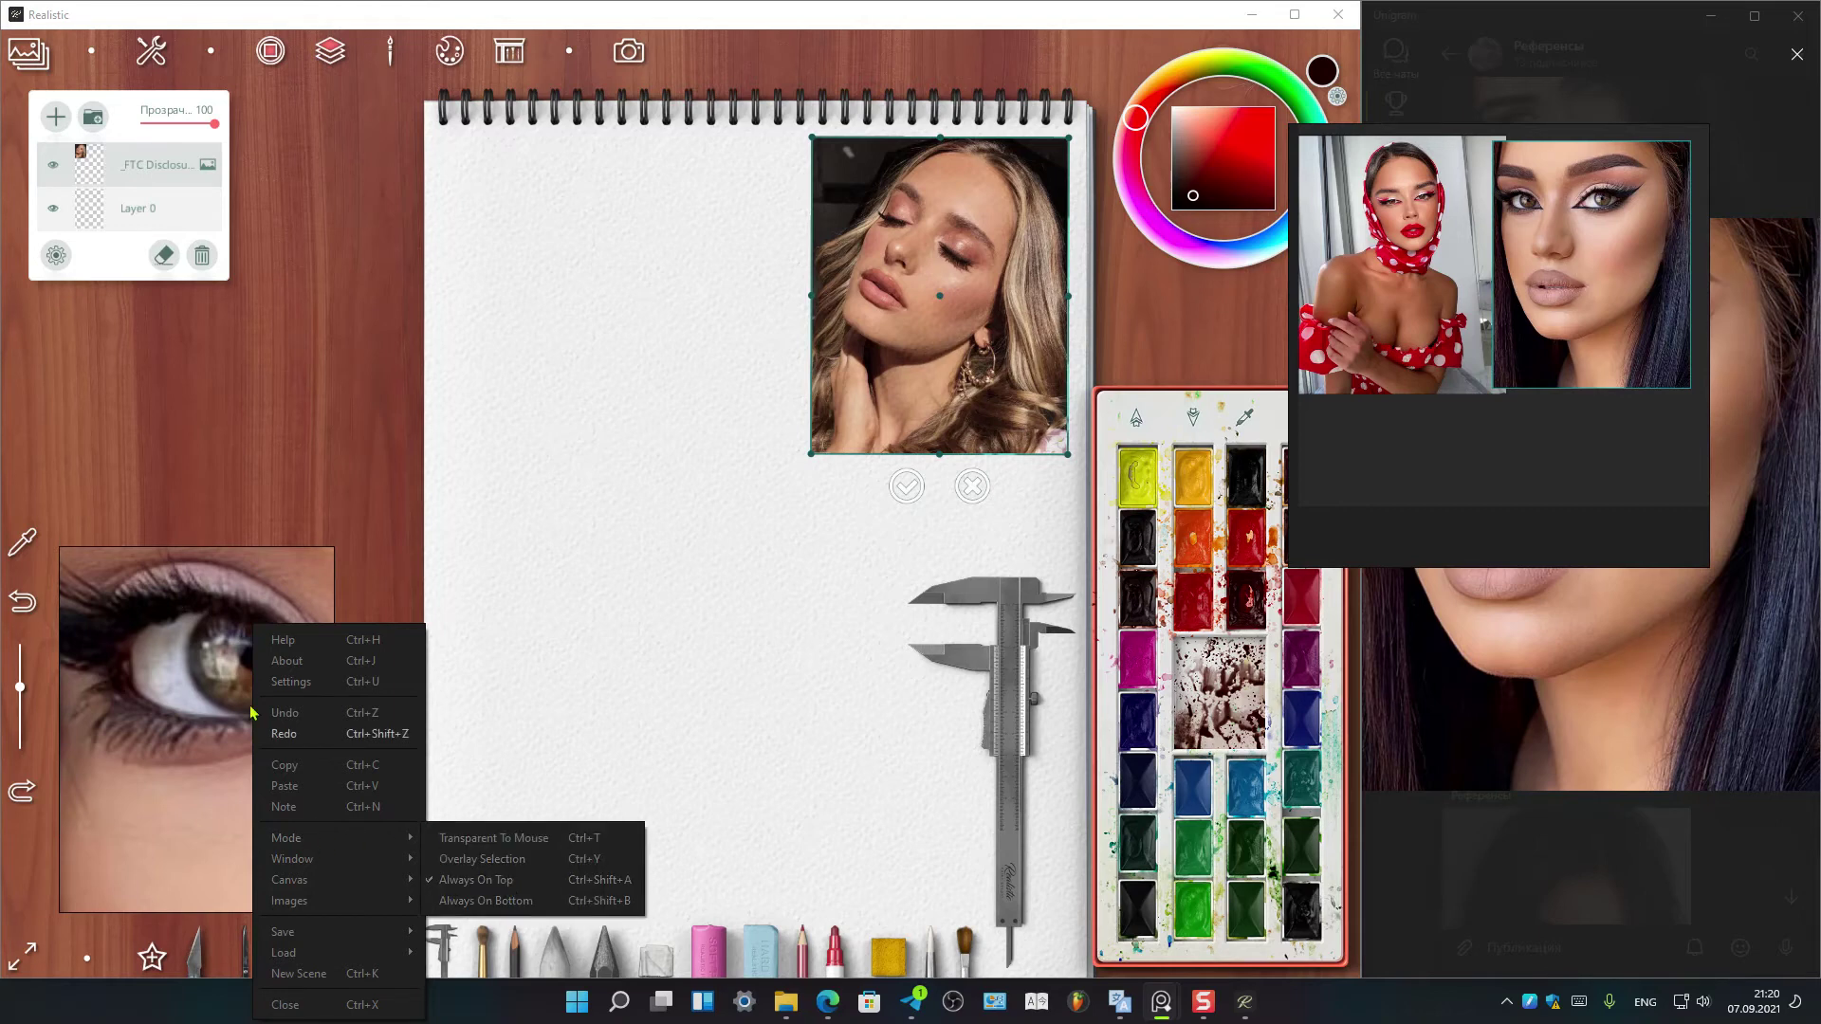
pyautogui.rightClick(183, 609)
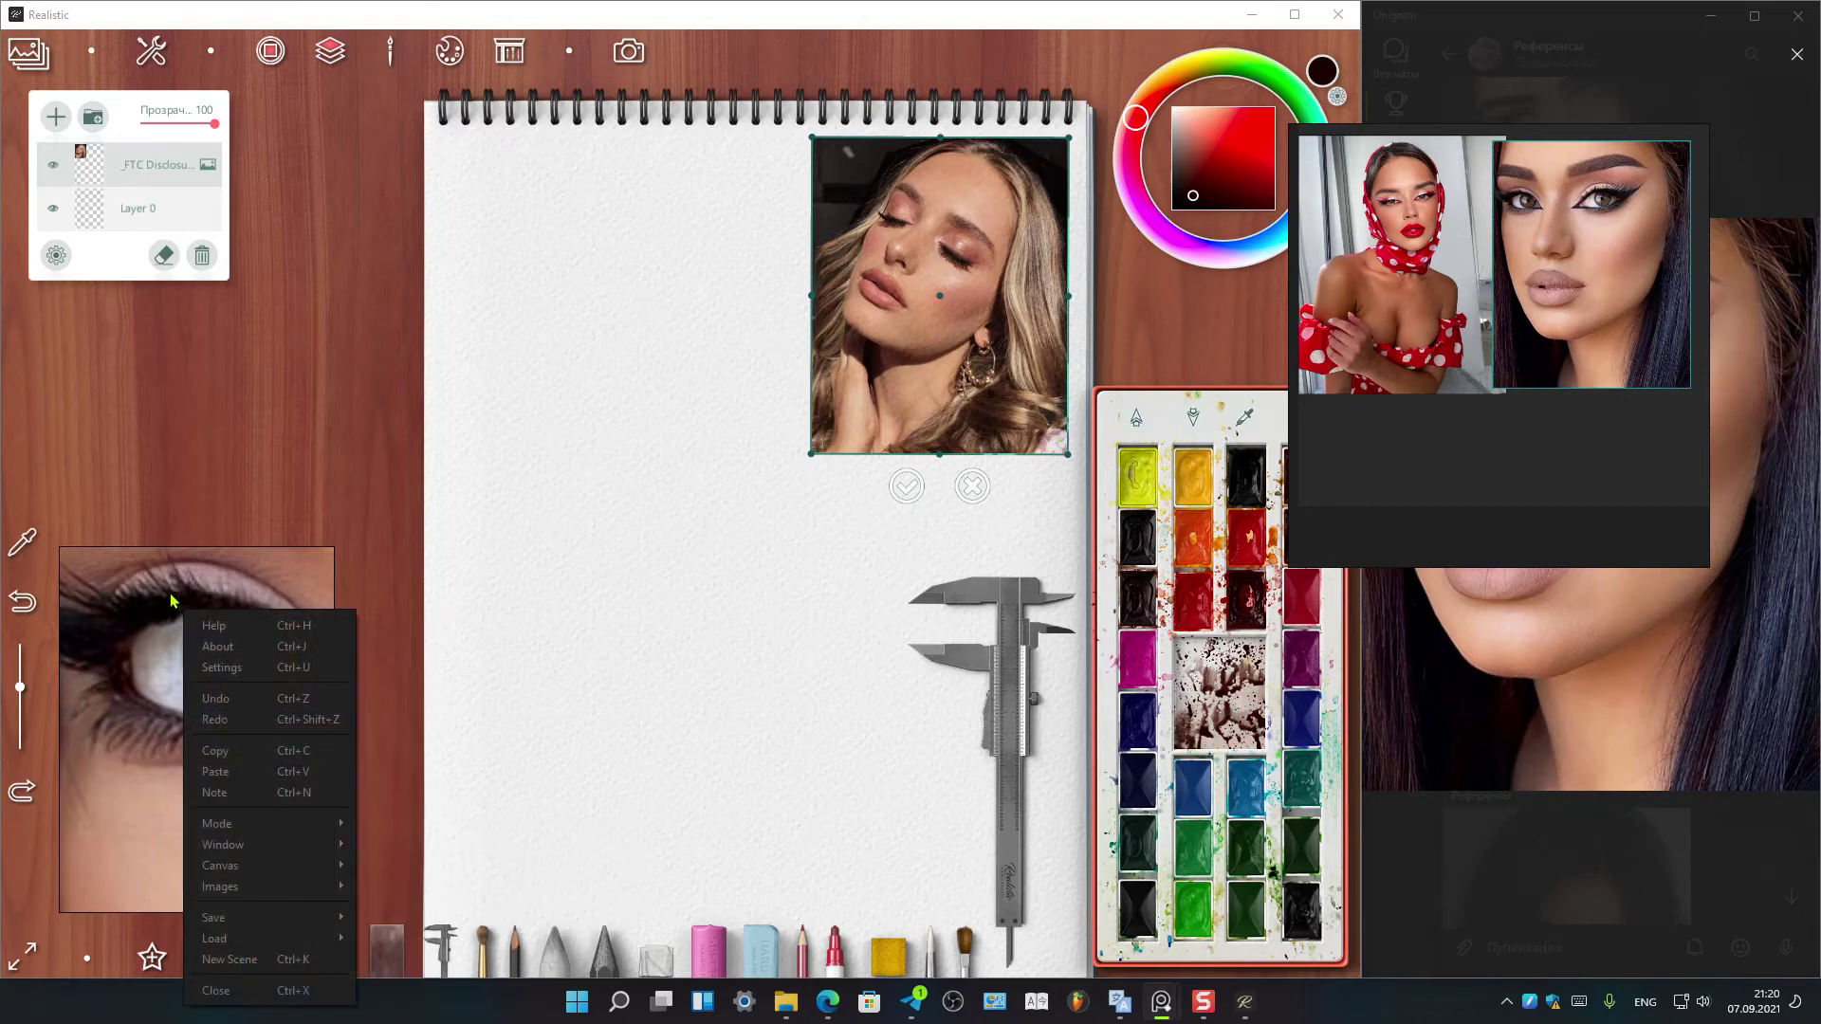
pyautogui.click(160, 594)
pyautogui.moveTo(159, 595)
pyautogui.mouseDown()
pyautogui.moveTo(1544, 588)
pyautogui.moveTo(754, 433)
pyautogui.mouseUp()
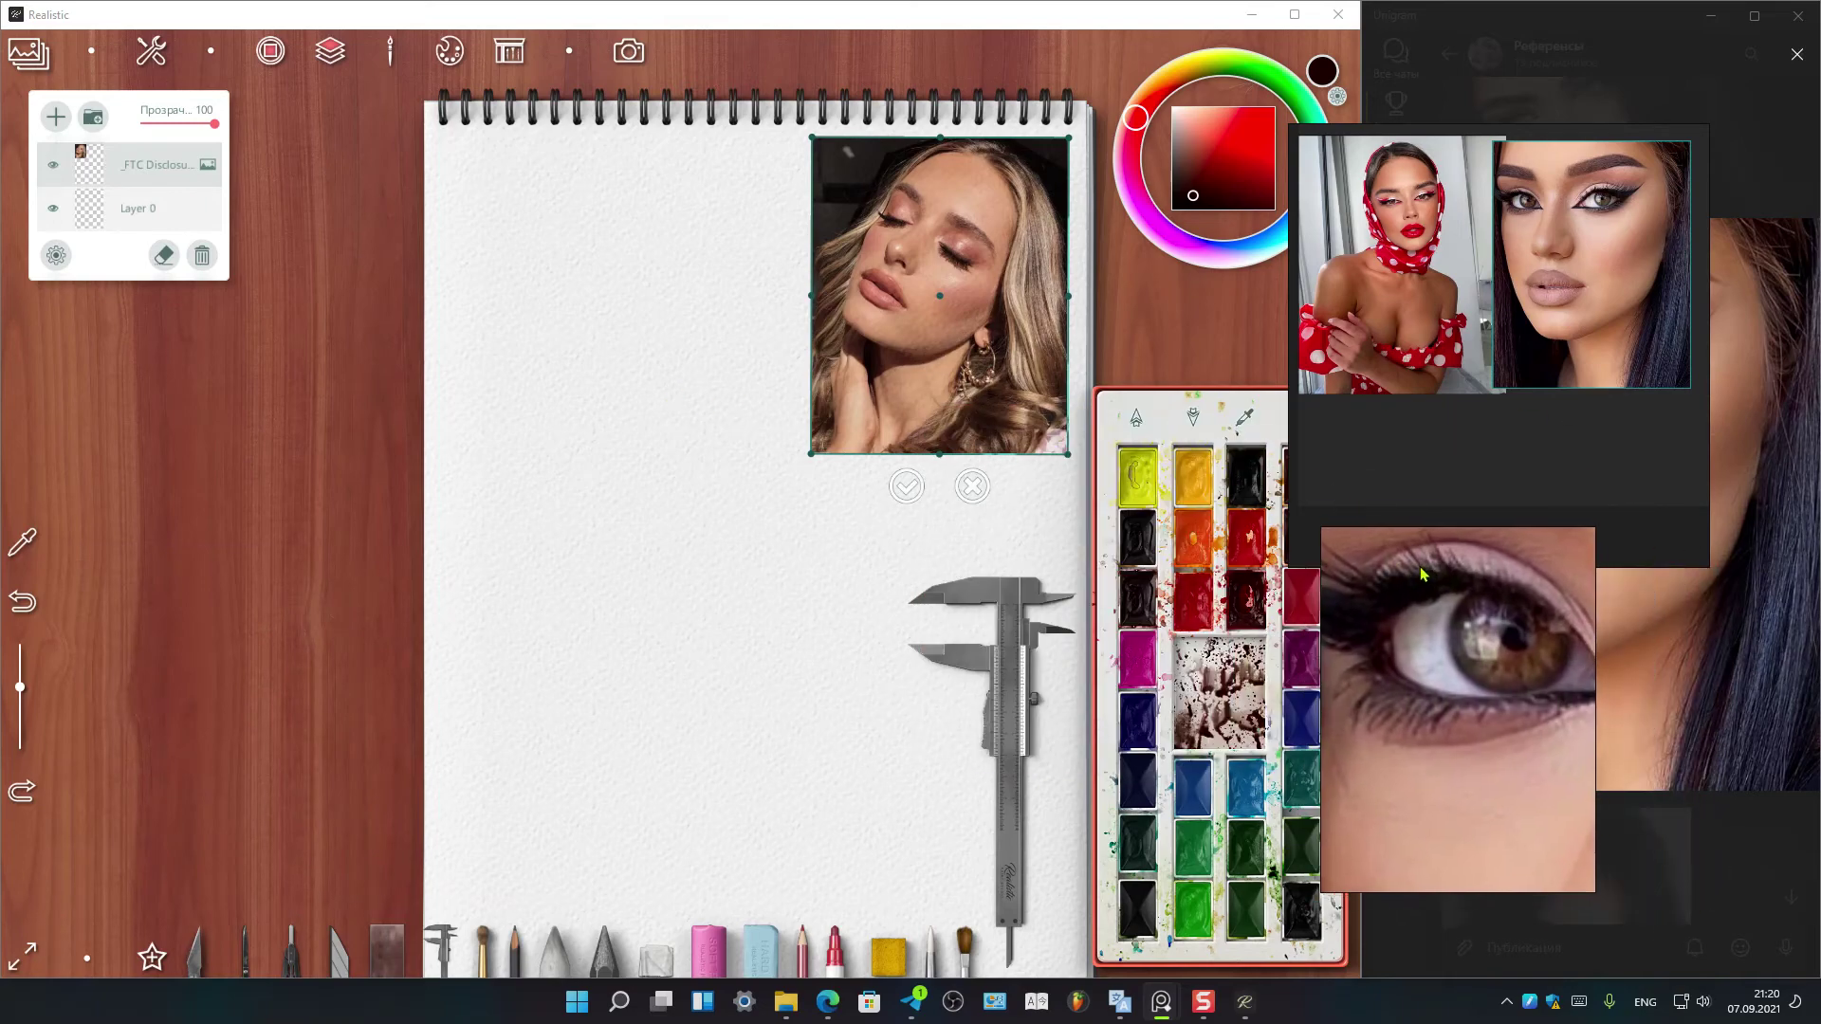
pyautogui.moveTo(688, 526); pyautogui.dragTo(217, 515)
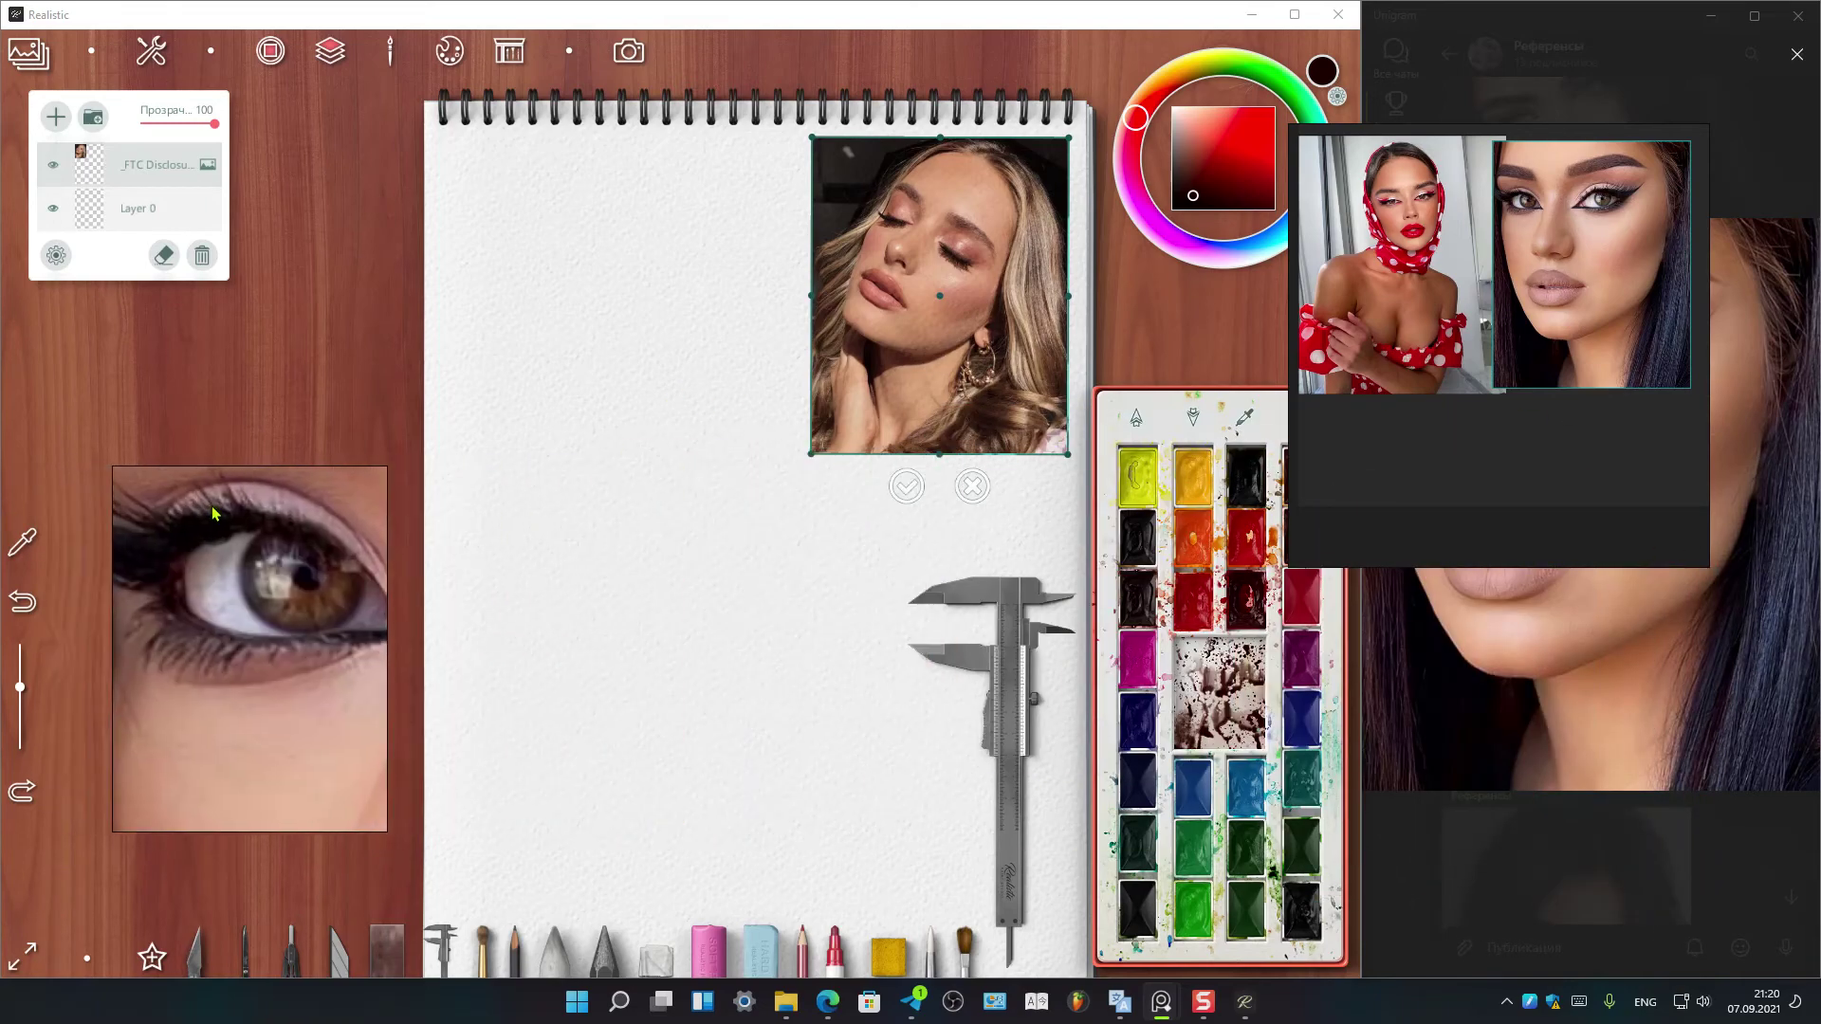
# Close the Telegram viewer, maximize Realistic, and move the portrait board off the palette
pyautogui.click(1798, 16)
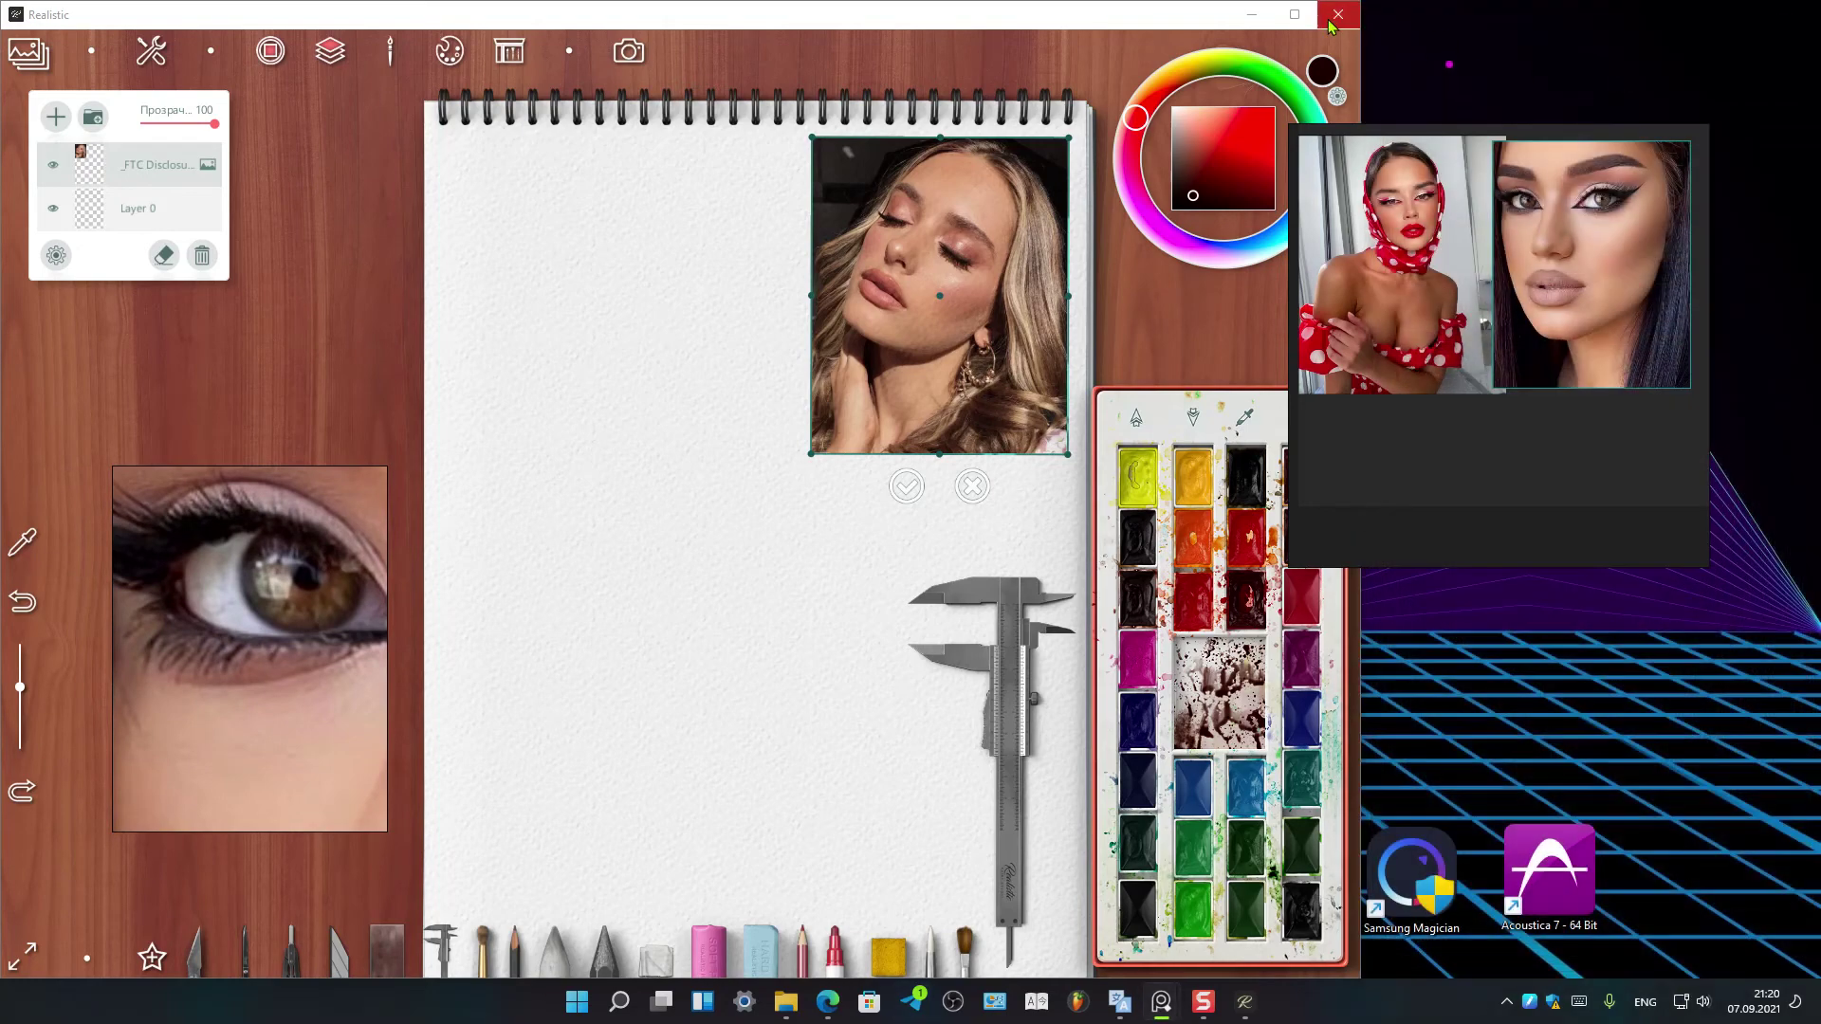
pyautogui.click(1295, 16)
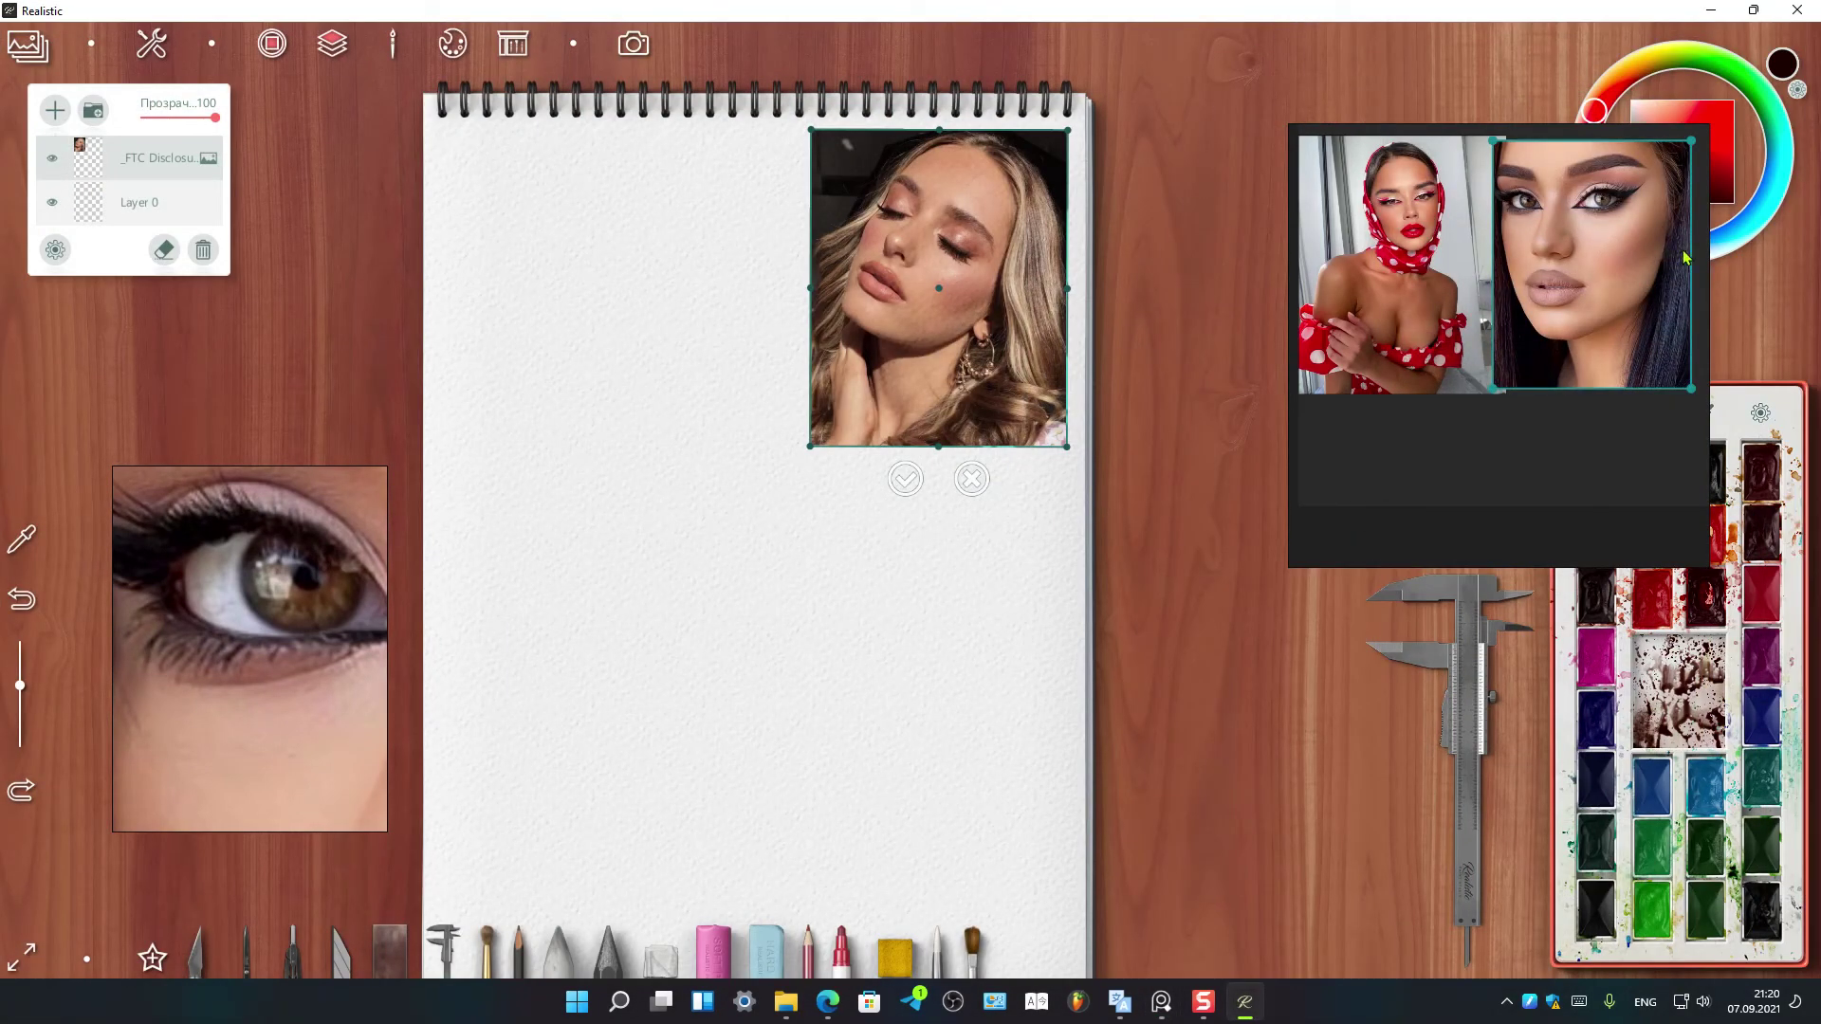
pyautogui.moveTo(1467, 390); pyautogui.dragTo(1307, 383)
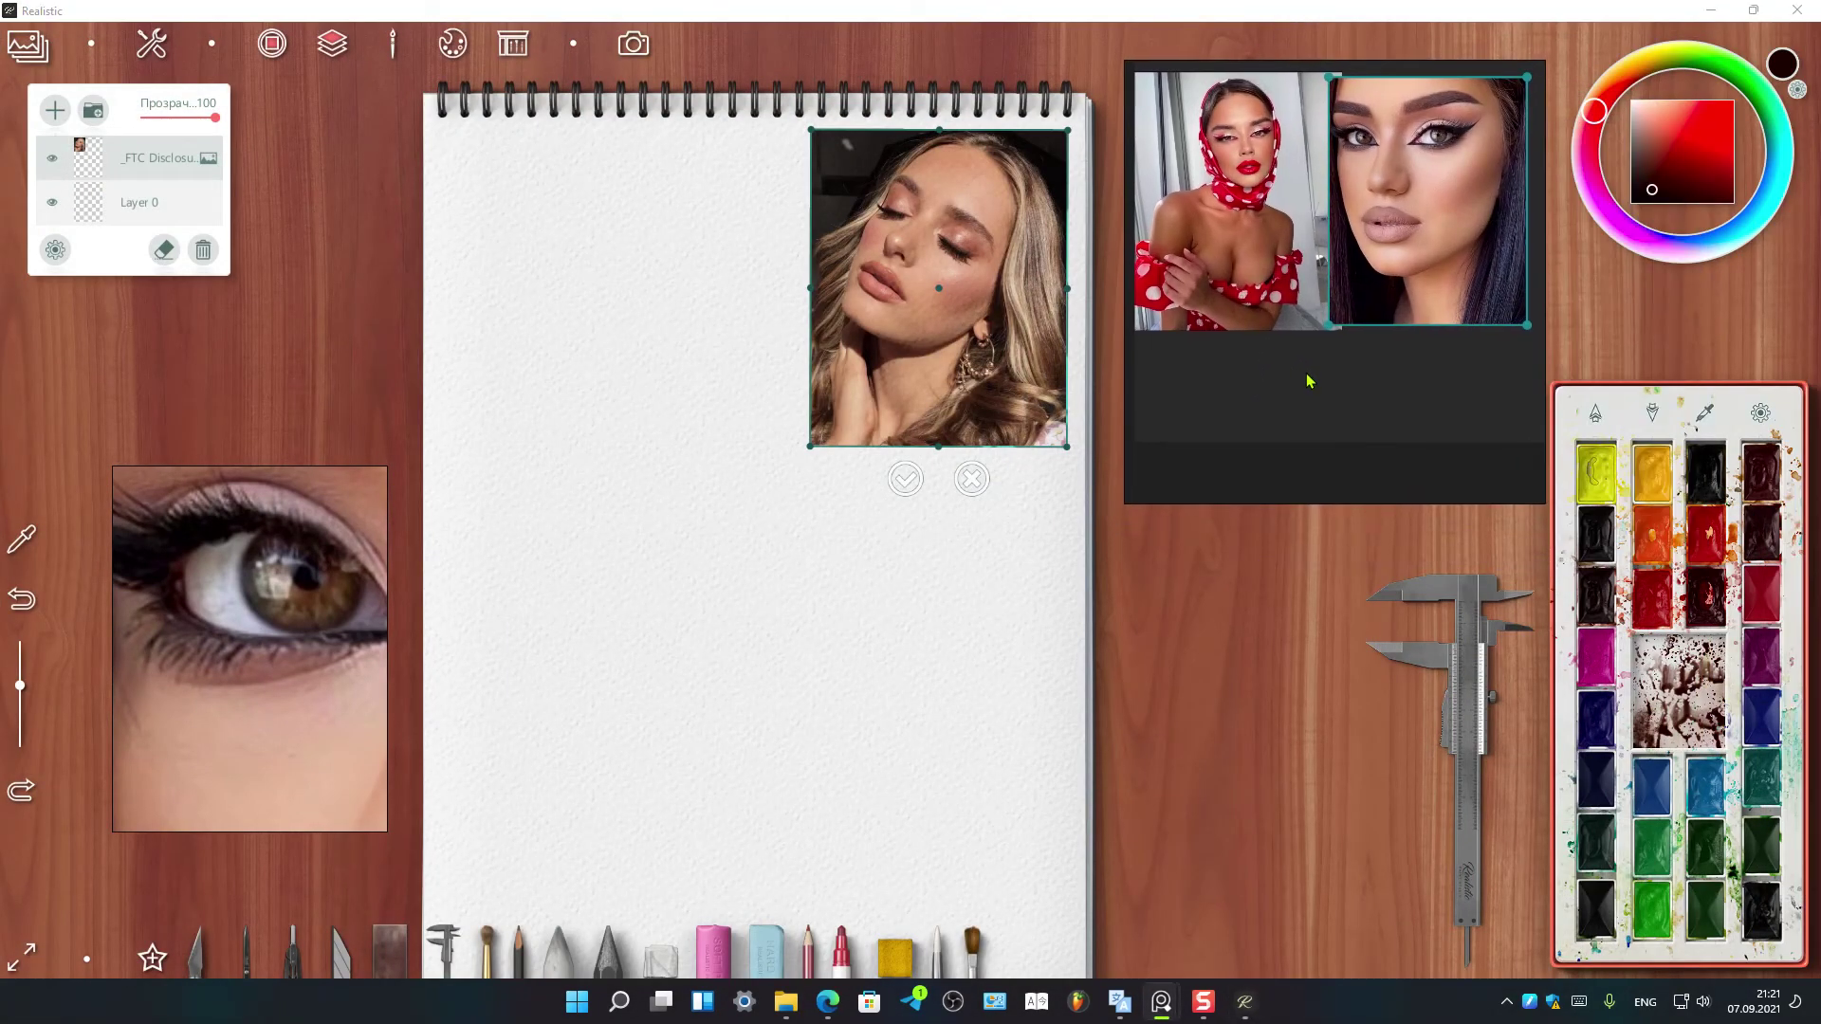
pyautogui.scroll(2, 466, 389)
pyautogui.scroll(-3, 948, 398)
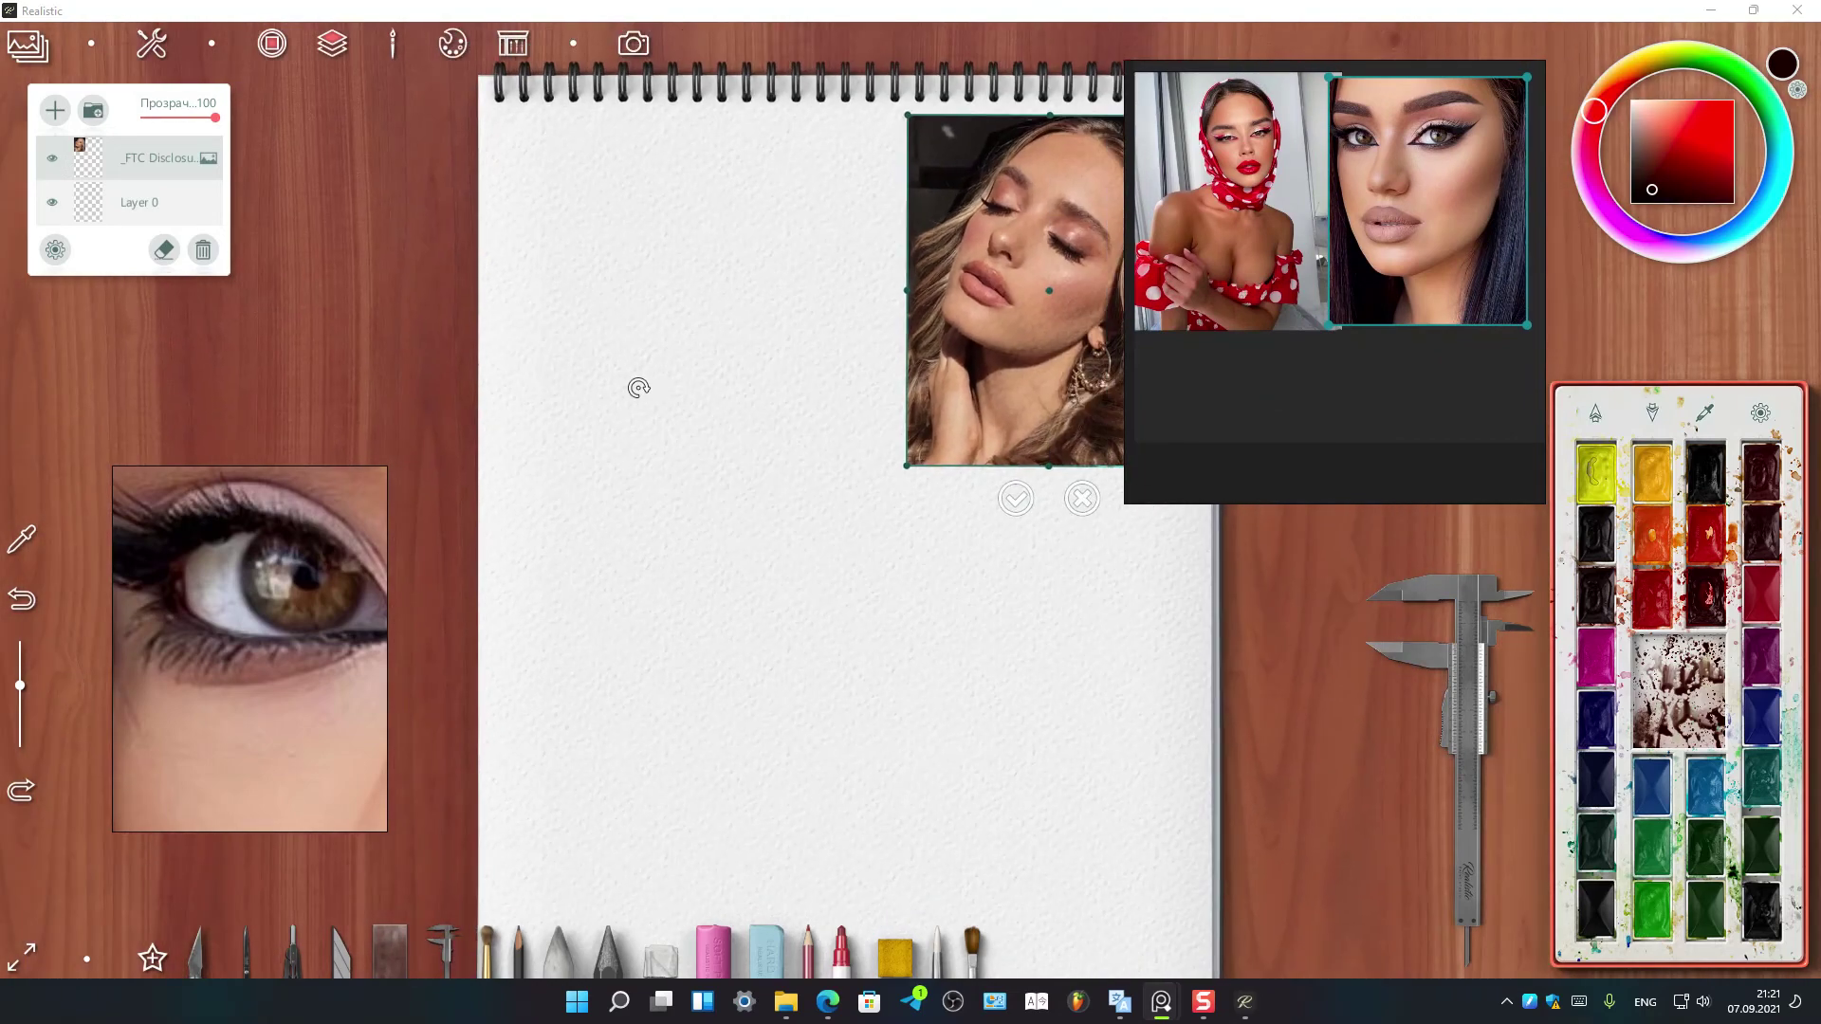
# Cancel the placed portrait photo so the sketchbook is blank
pyautogui.click(1020, 488)
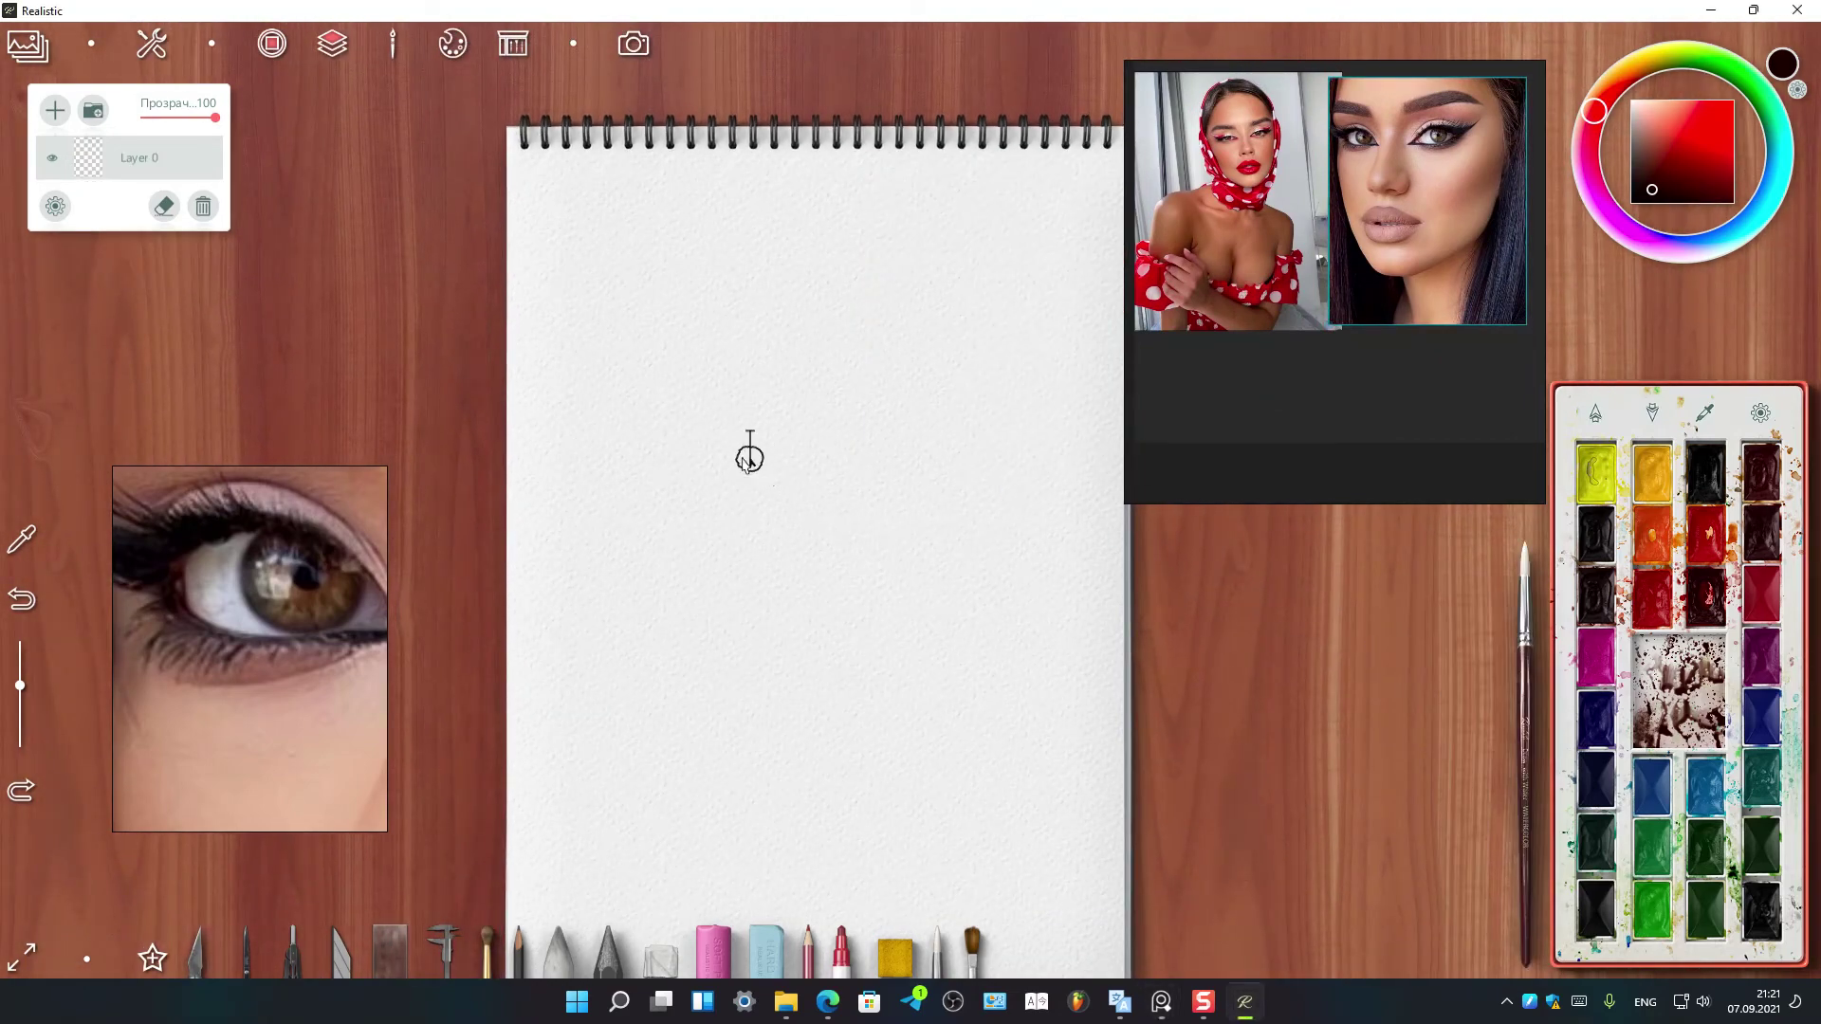
pyautogui.scroll(-2, 744, 446)
pyautogui.scroll(1, 733, 430)
pyautogui.scroll(3, 780, 394)
pyautogui.scroll(1, 699, 491)
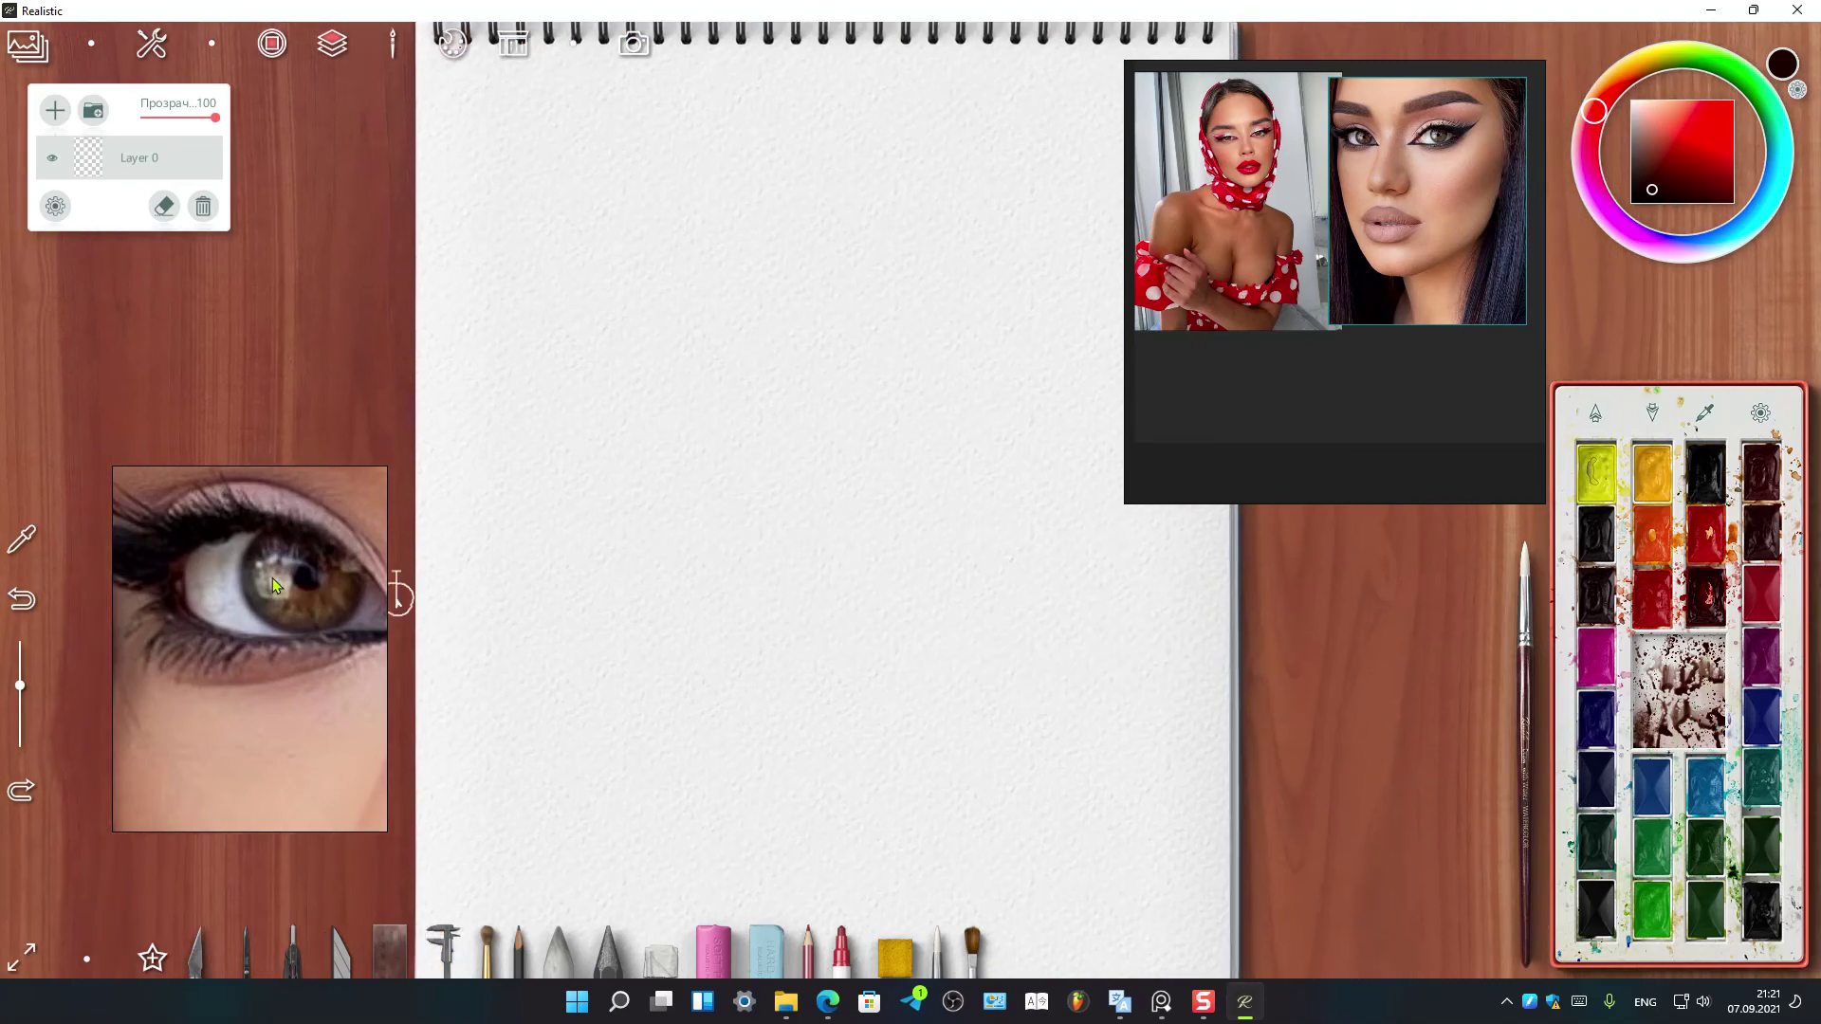
# Reset the eye reference's zoom to show the whole eye and reposition it
pyautogui.rightClick(281, 589)
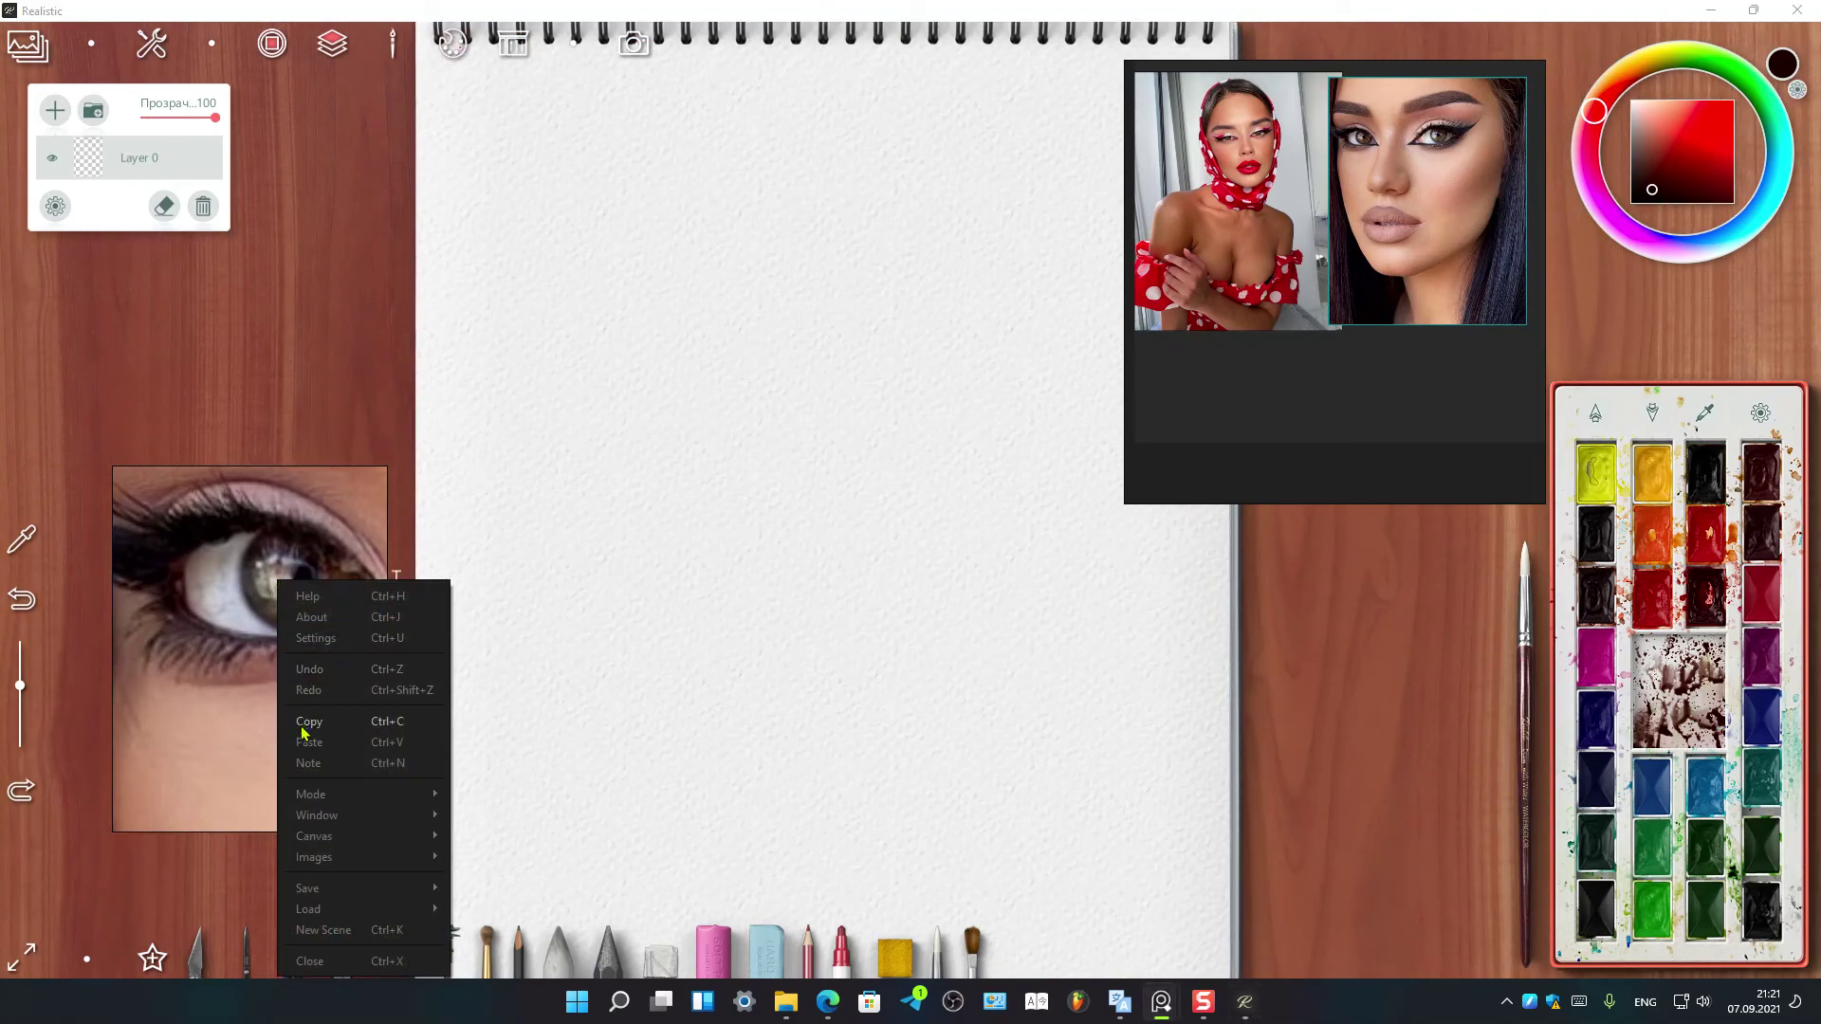
pyautogui.click(314, 836)
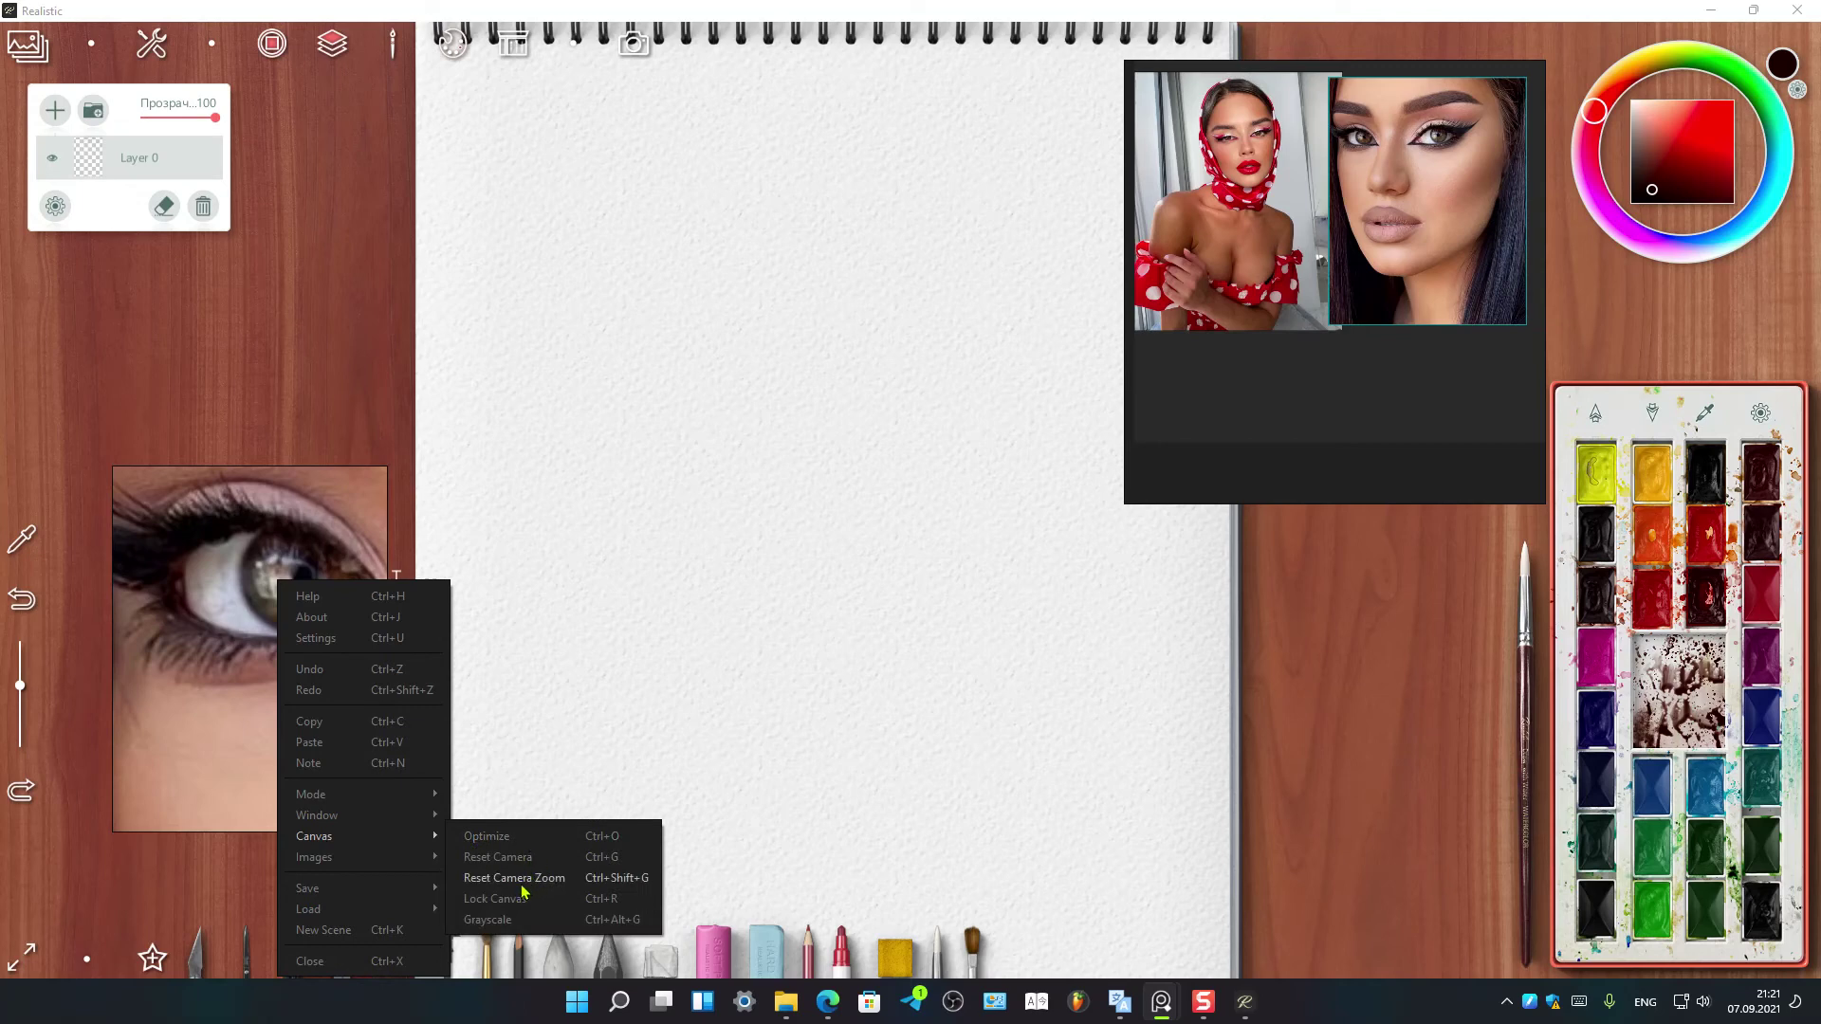
pyautogui.click(521, 882)
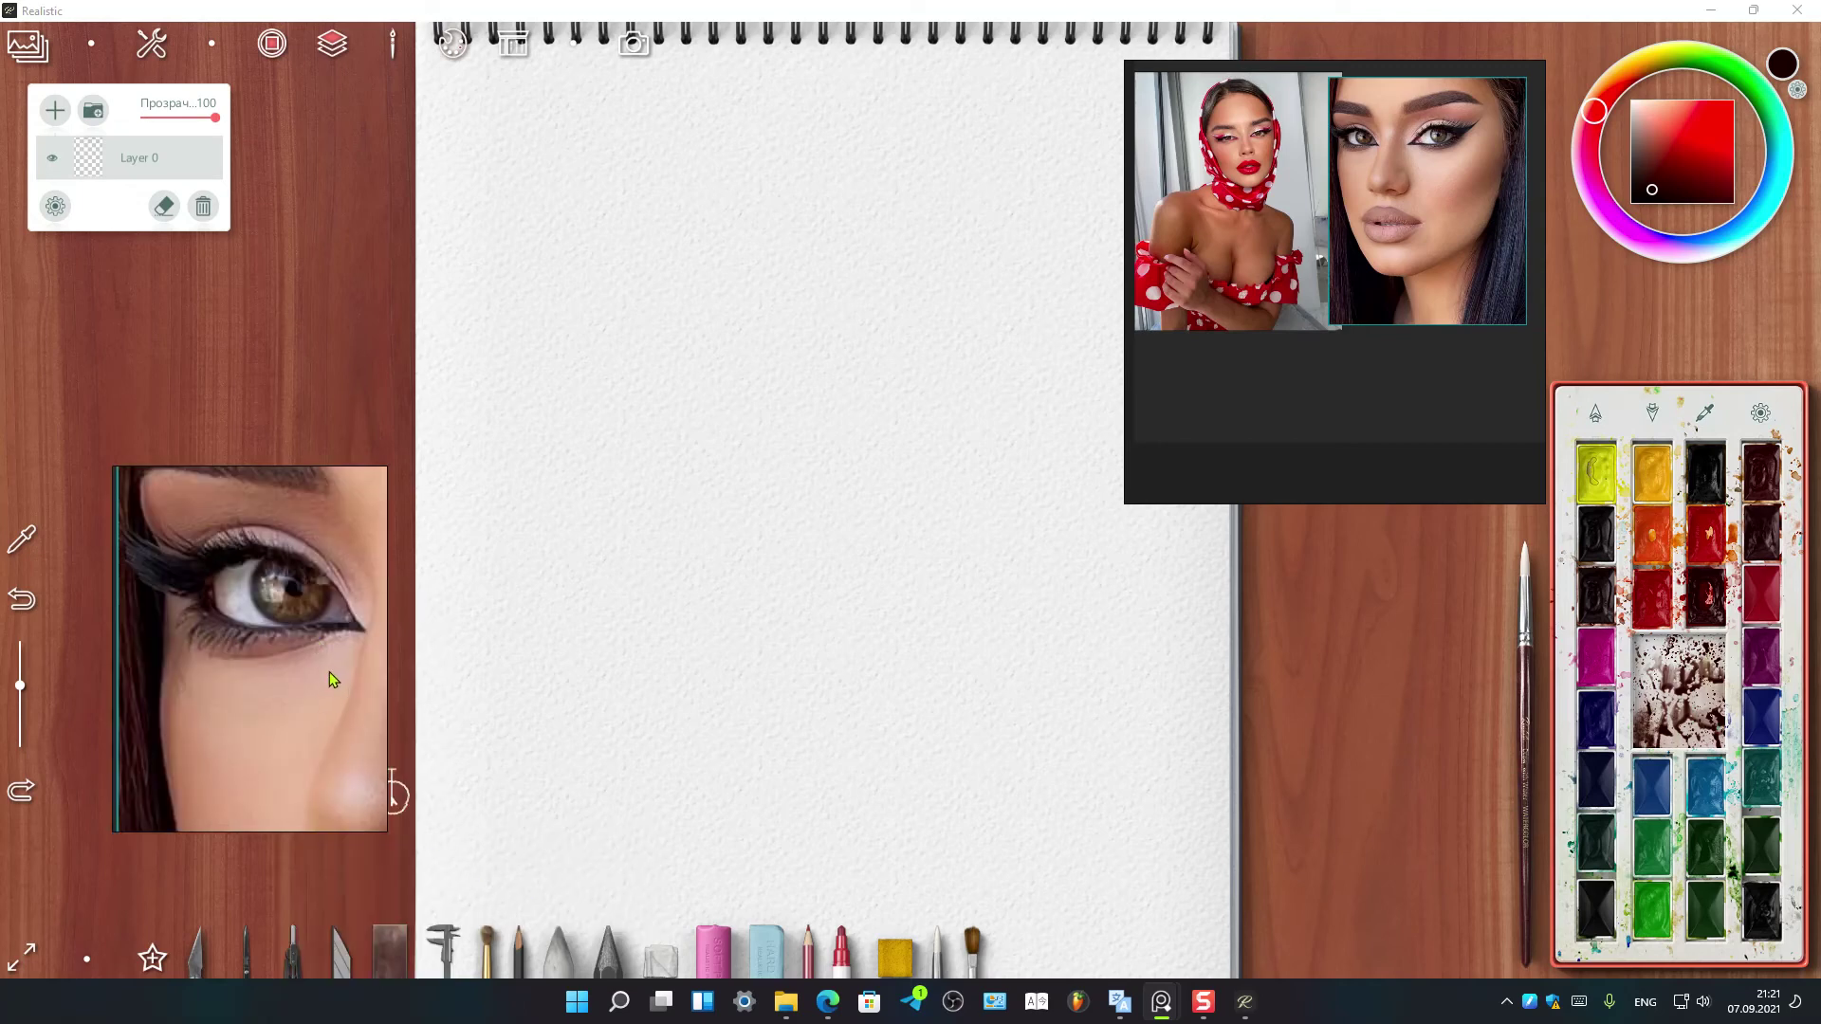
pyautogui.moveTo(329, 672)
pyautogui.mouseDown()
pyautogui.moveTo(385, 525)
pyautogui.moveTo(171, 521)
pyautogui.mouseUp()
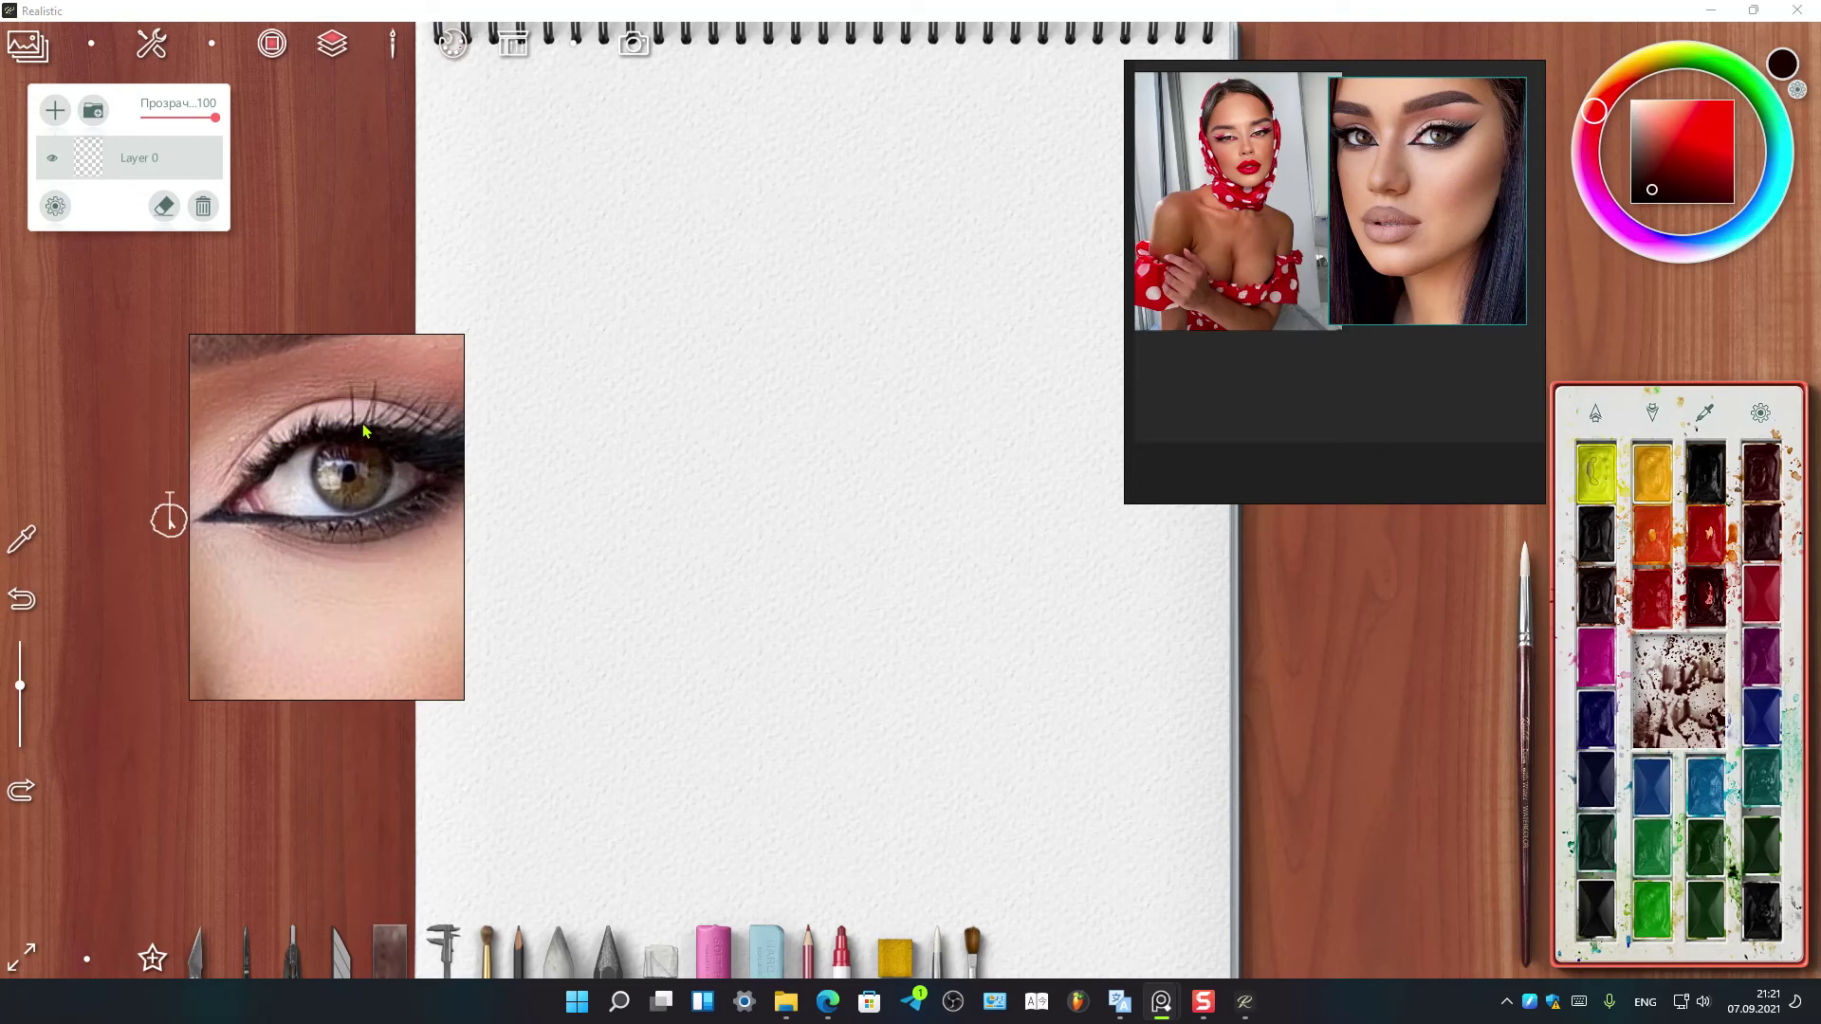
pyautogui.moveTo(363, 432); pyautogui.dragTo(289, 514)
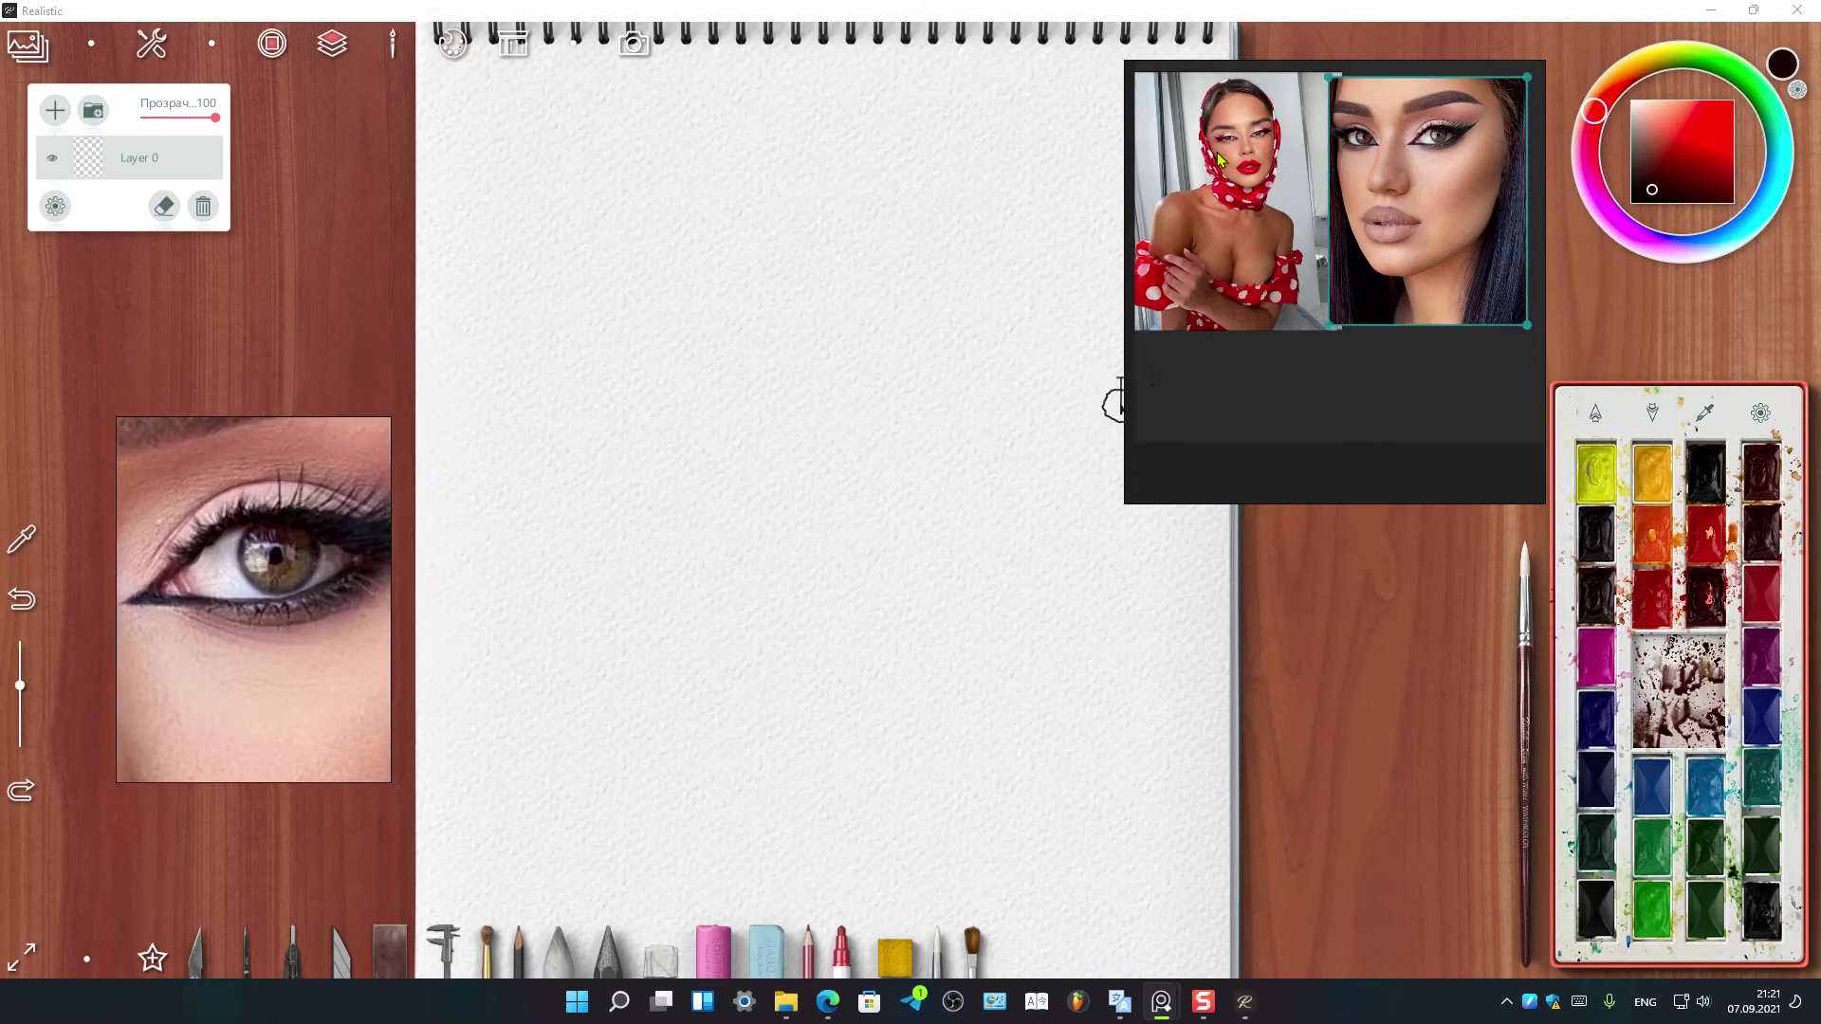
# Align the portrait images along their bottom edges and arrange them optimally
pyautogui.rightClick(311, 539)
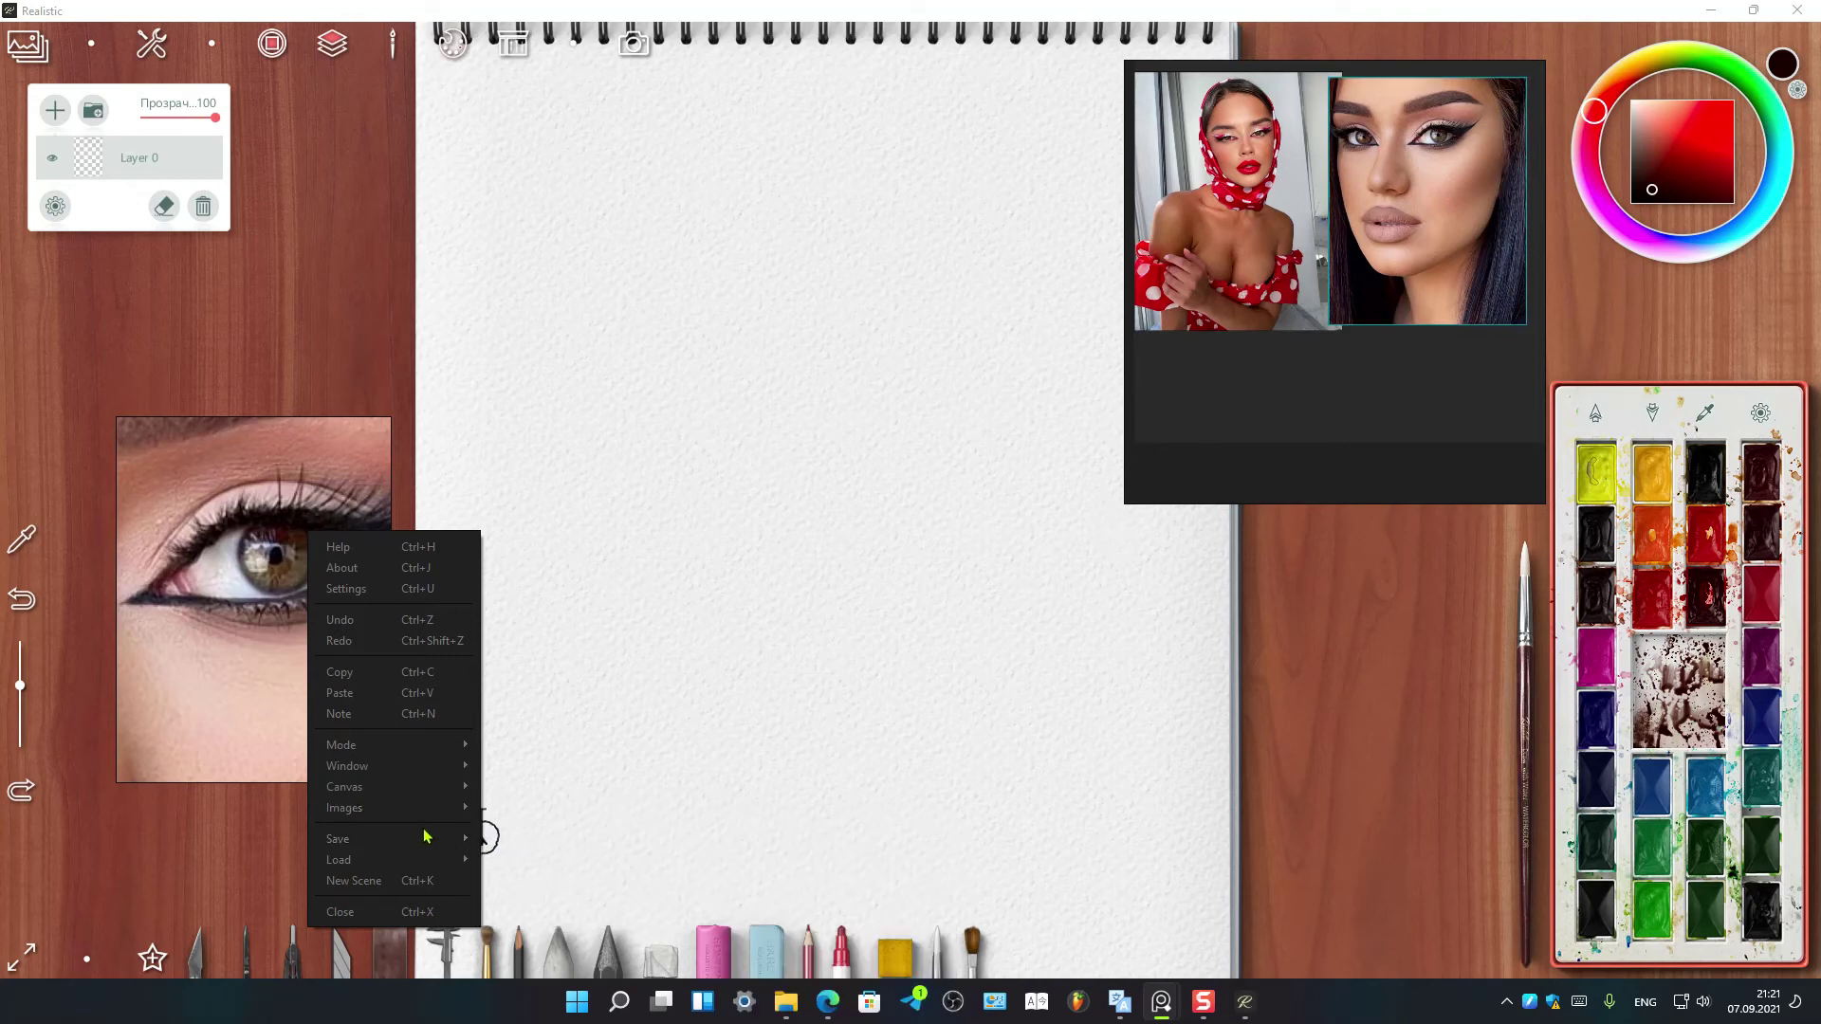
pyautogui.moveTo(344, 806)
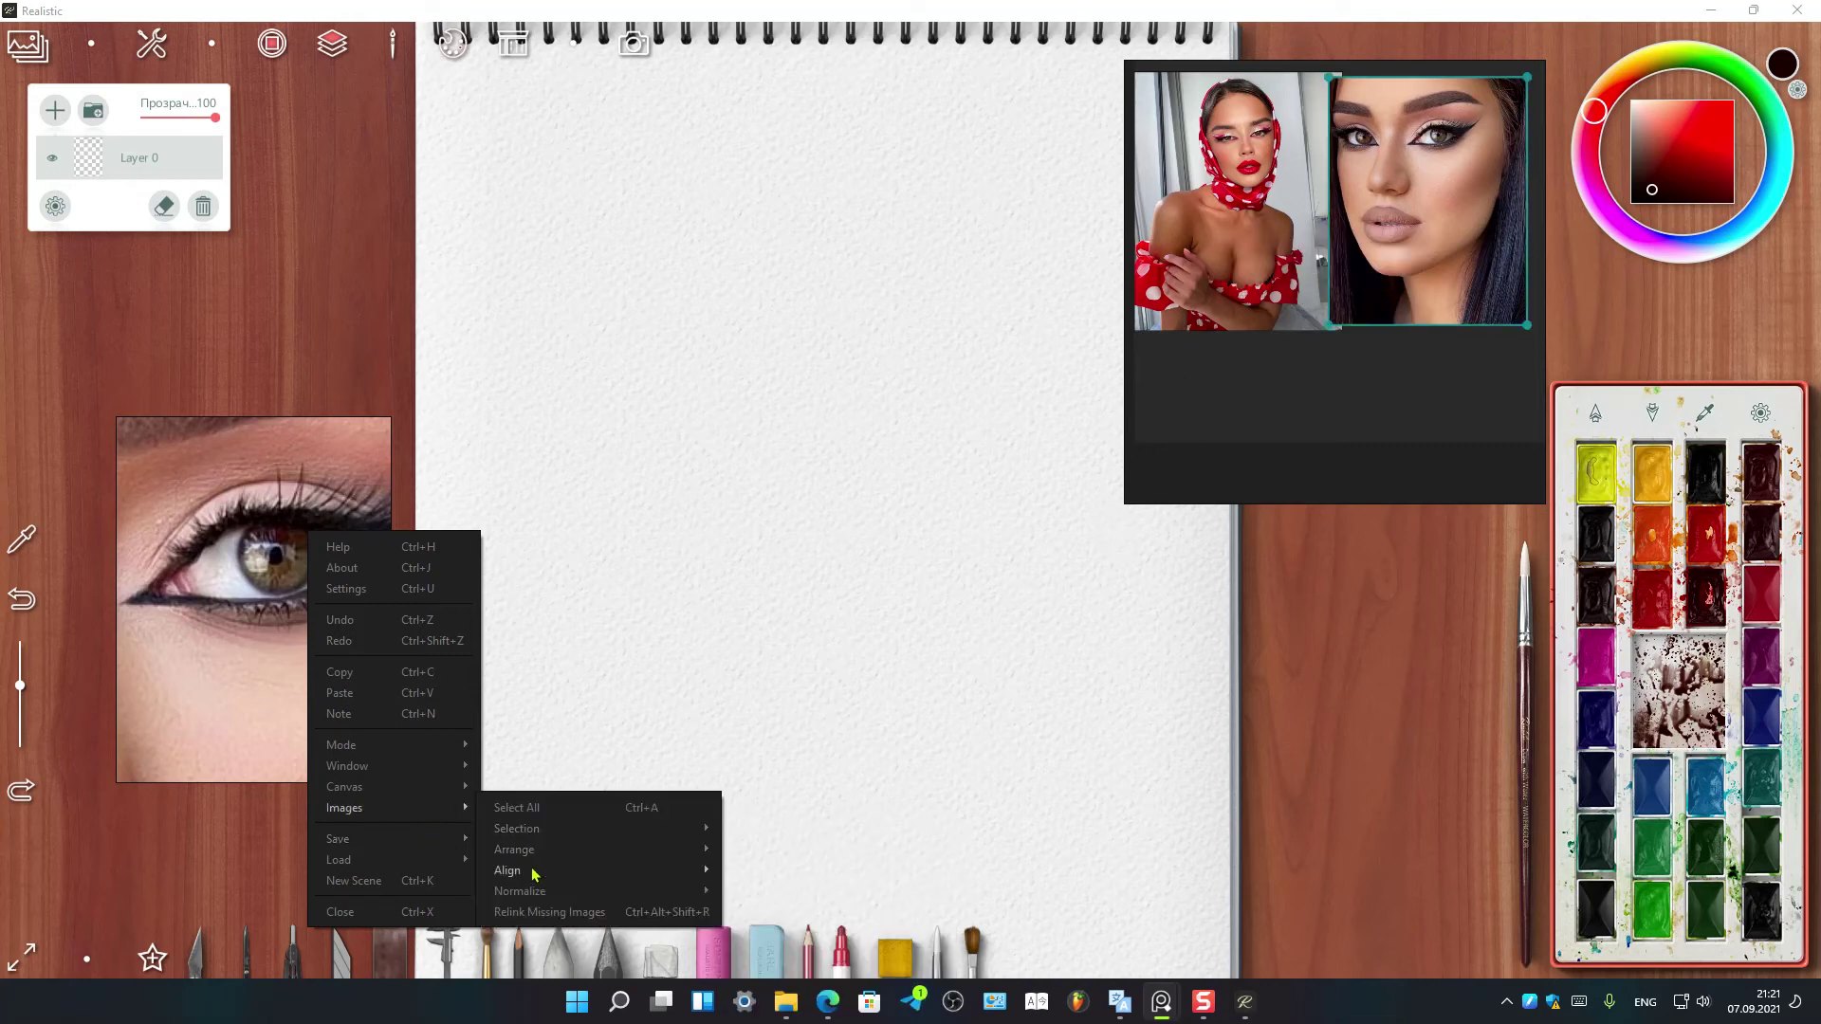
pyautogui.moveTo(508, 868)
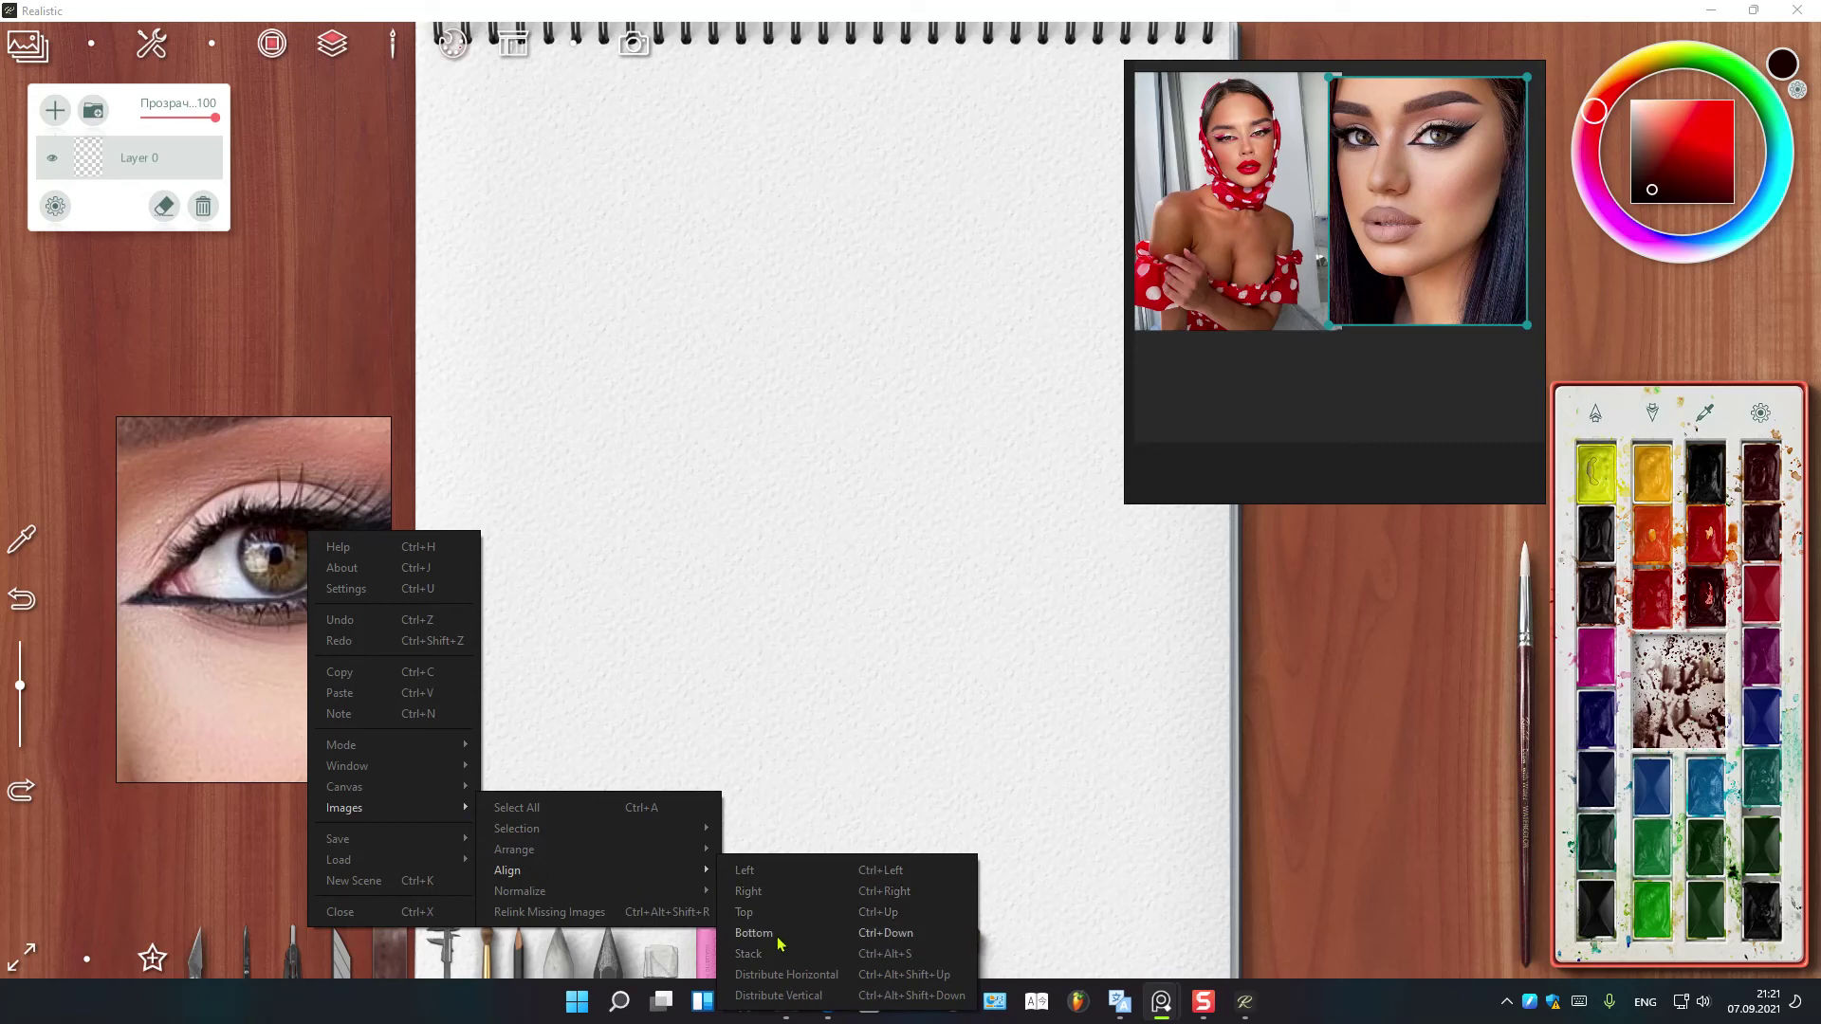
pyautogui.click(777, 893)
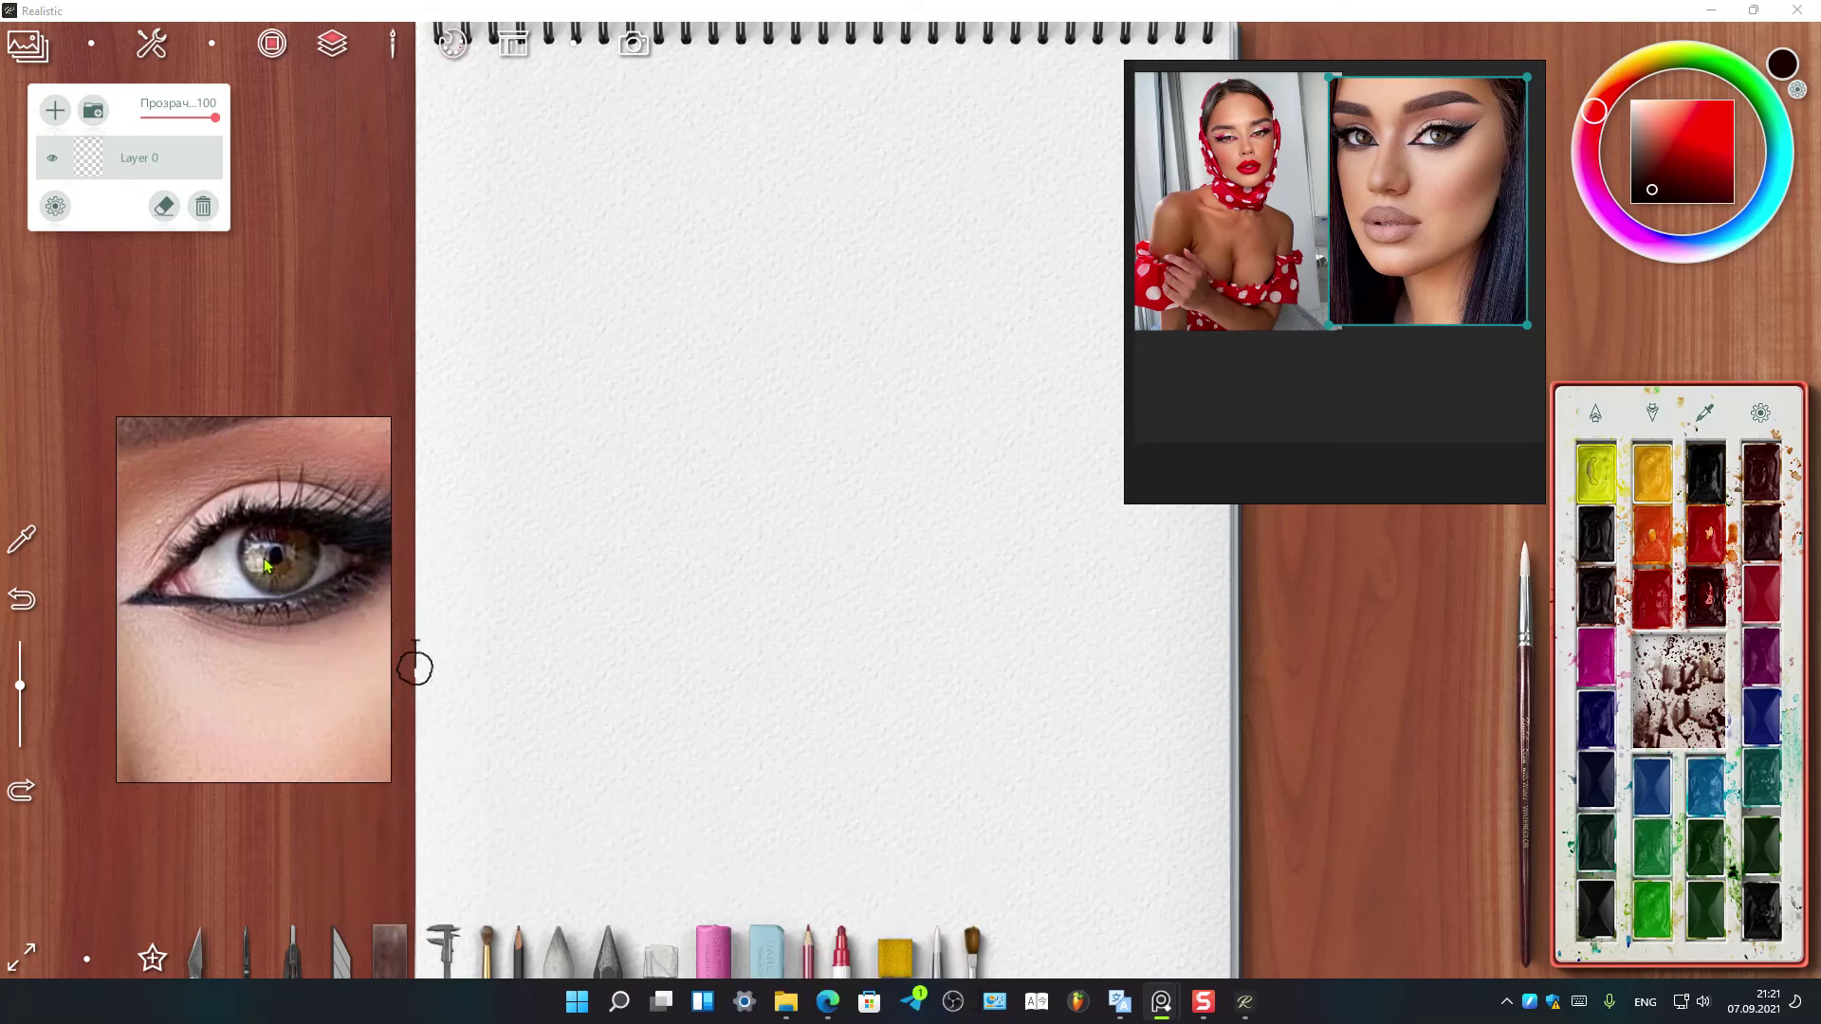
pyautogui.rightClick(295, 544)
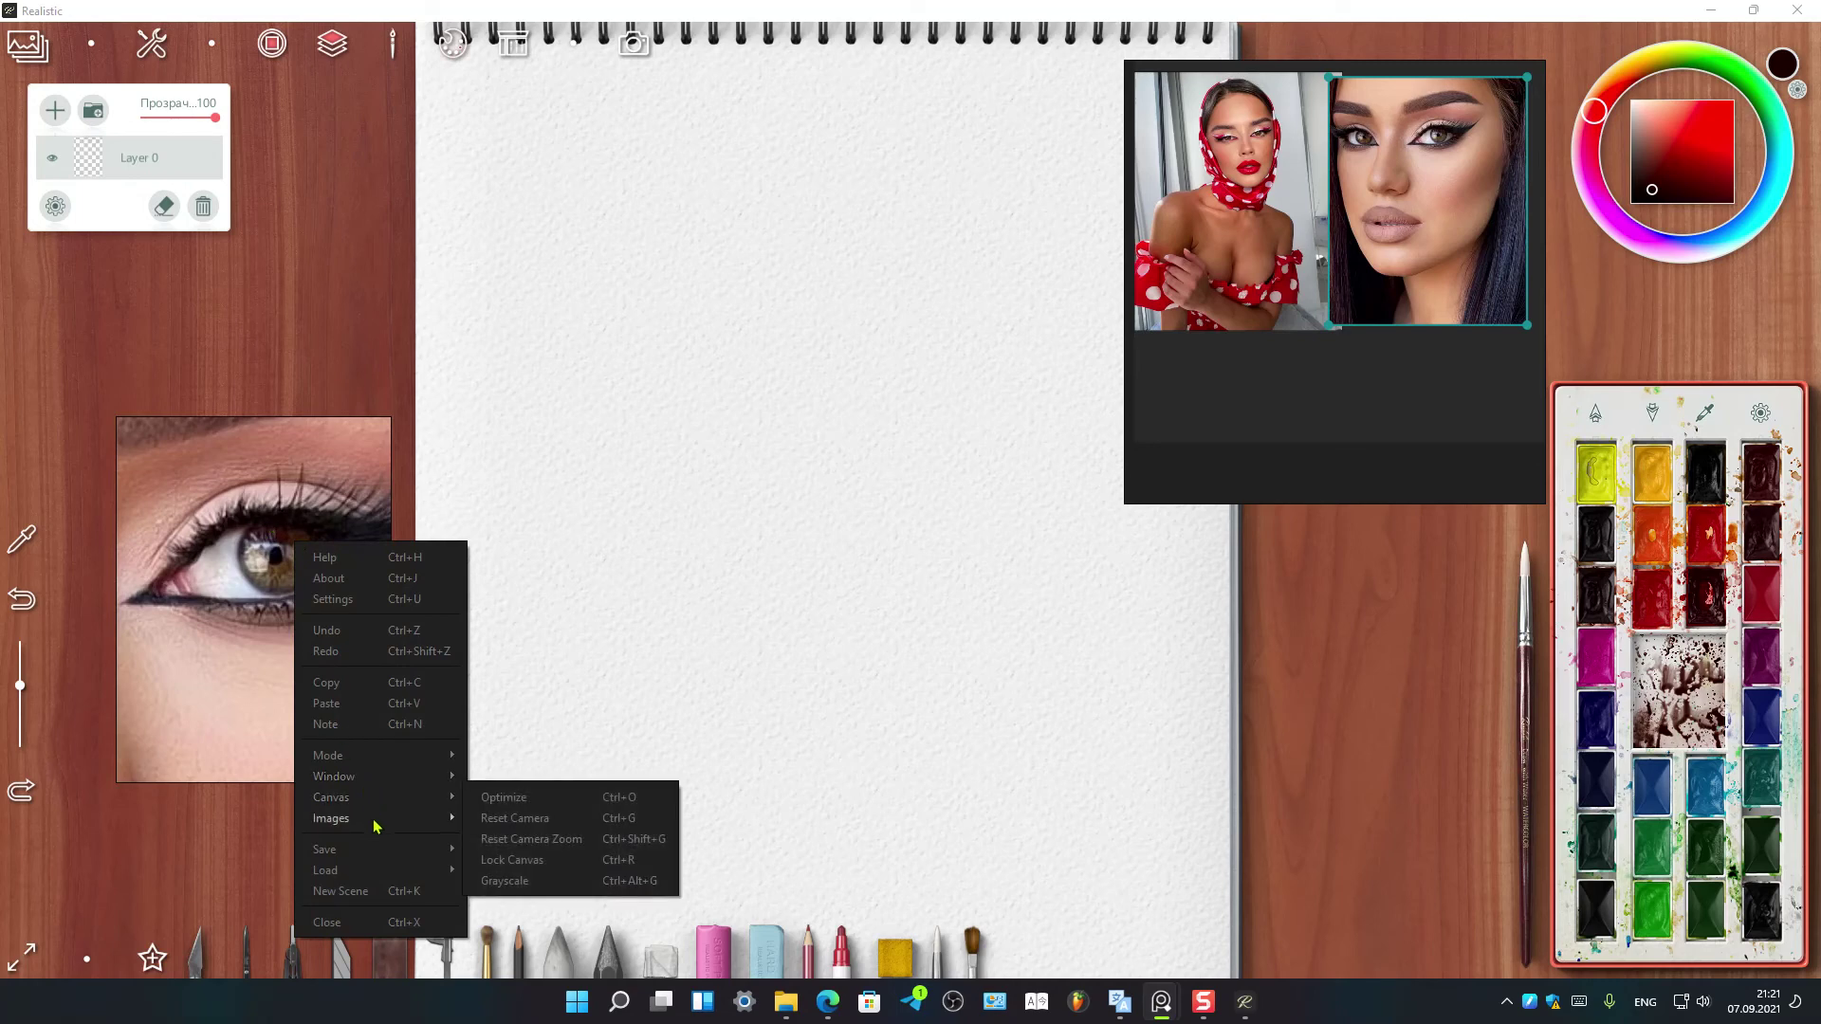
pyautogui.moveTo(332, 818)
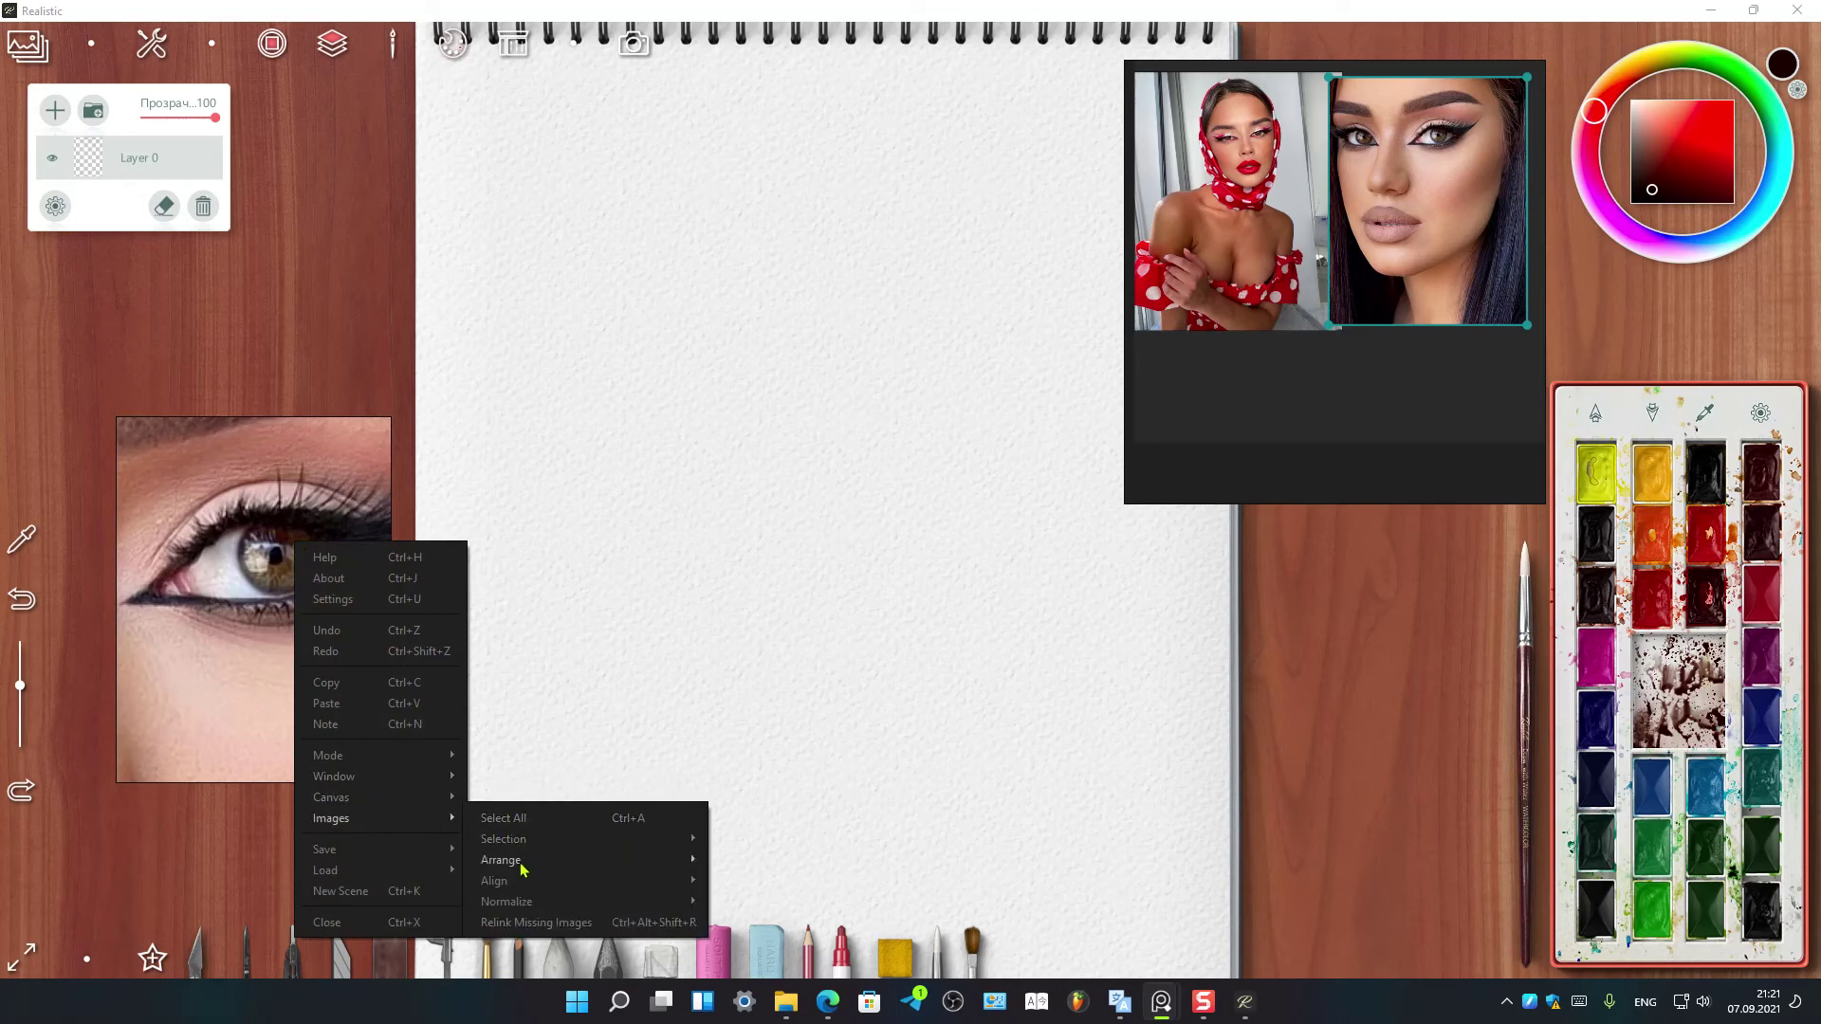
pyautogui.moveTo(501, 859)
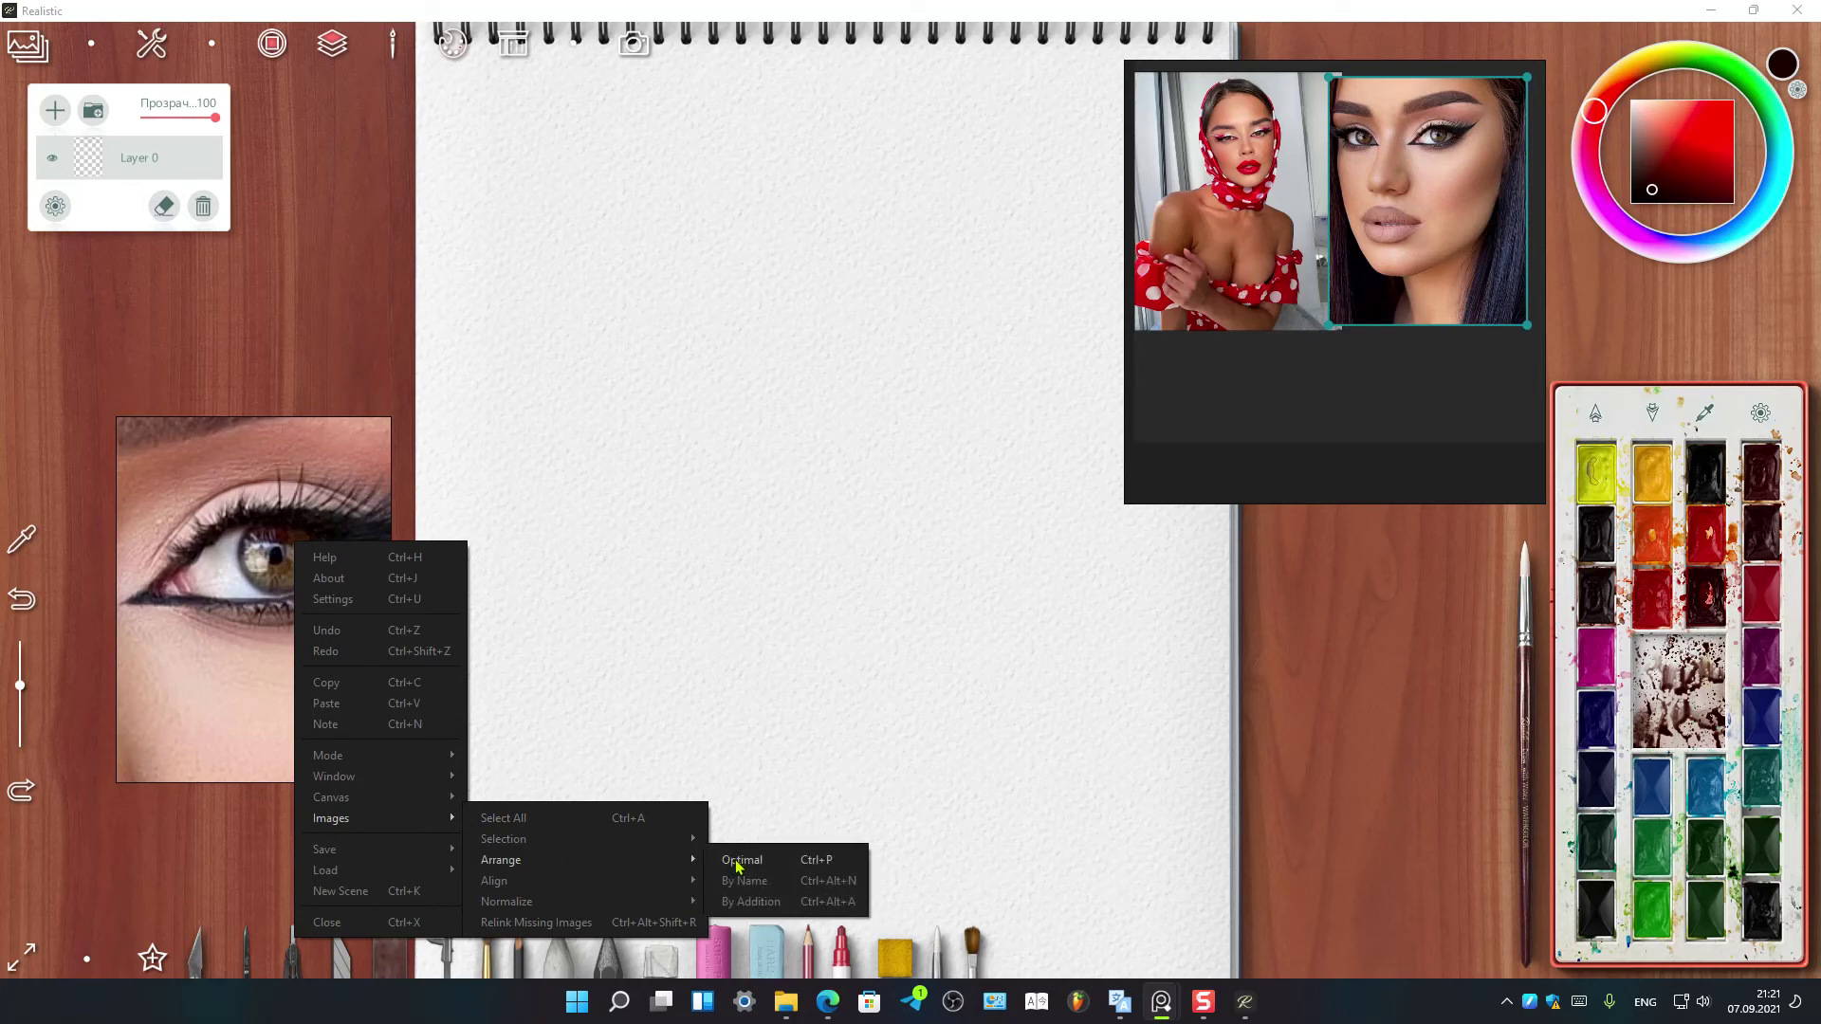
pyautogui.click(738, 859)
pyautogui.rightClick(274, 549)
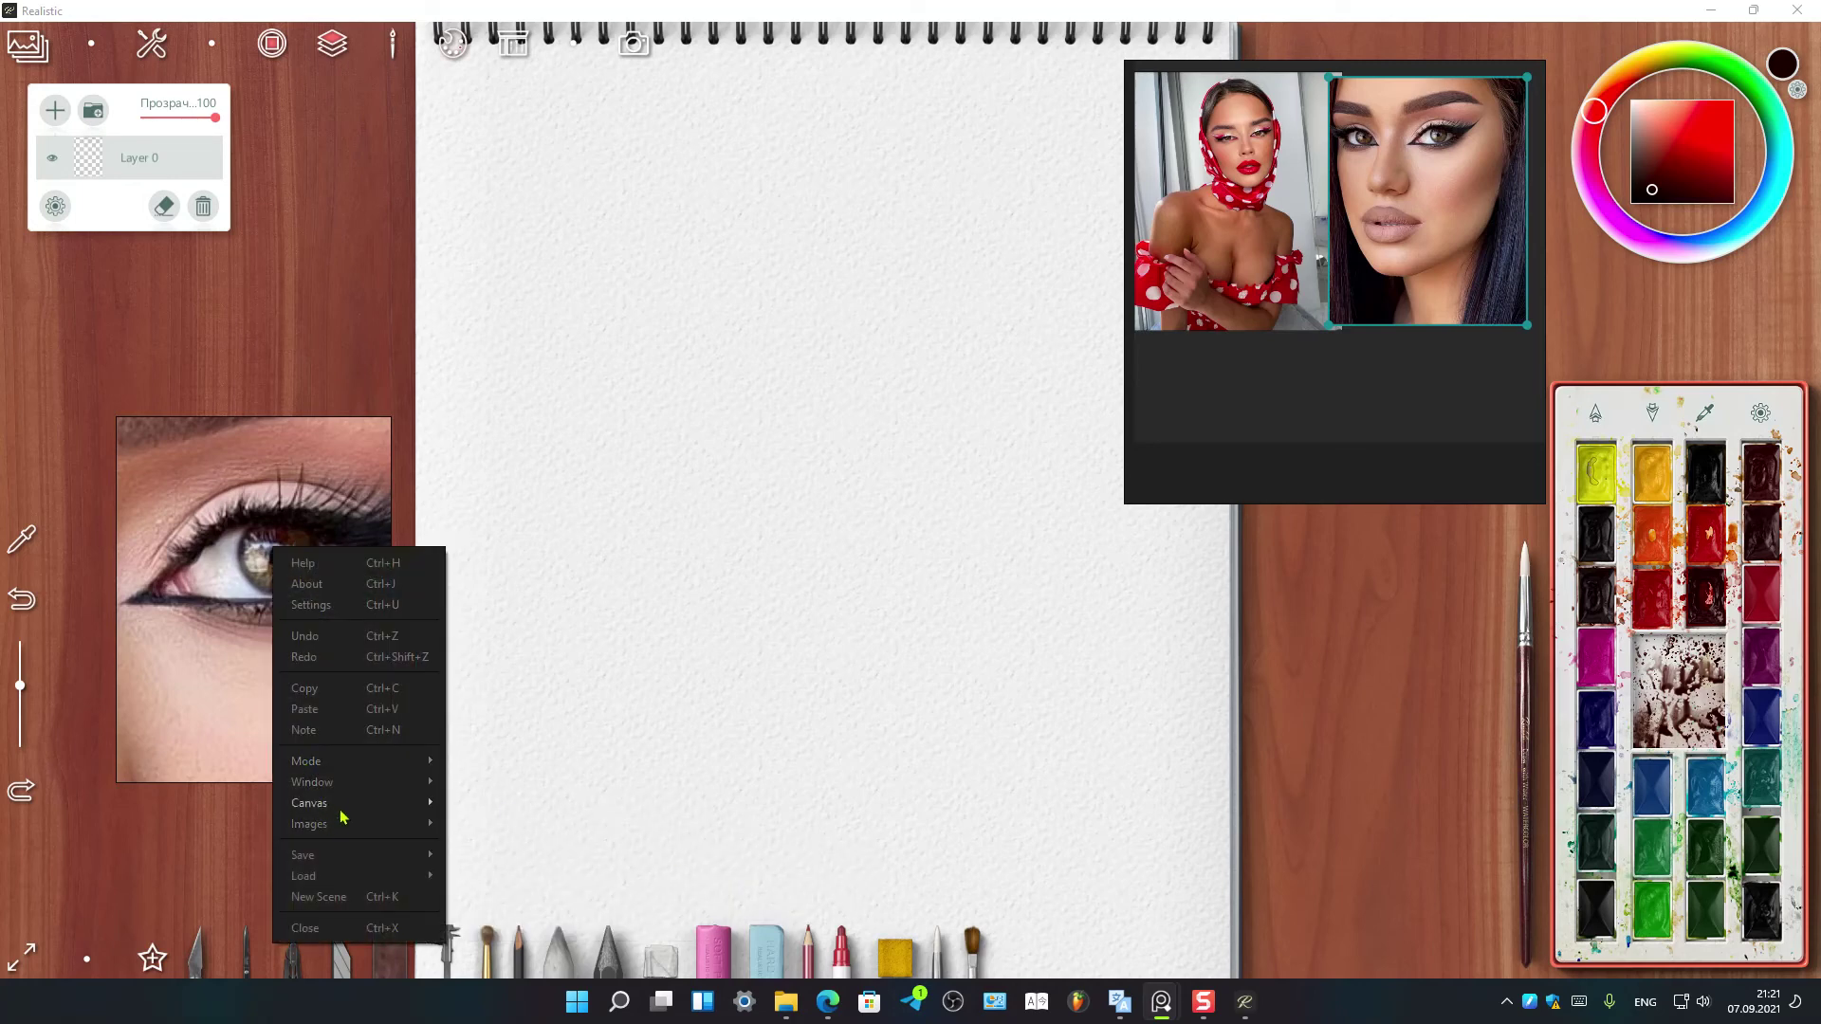
# Open PureRef settings, center the dialog, and keep the default window mode as Normal
pyautogui.click(316, 606)
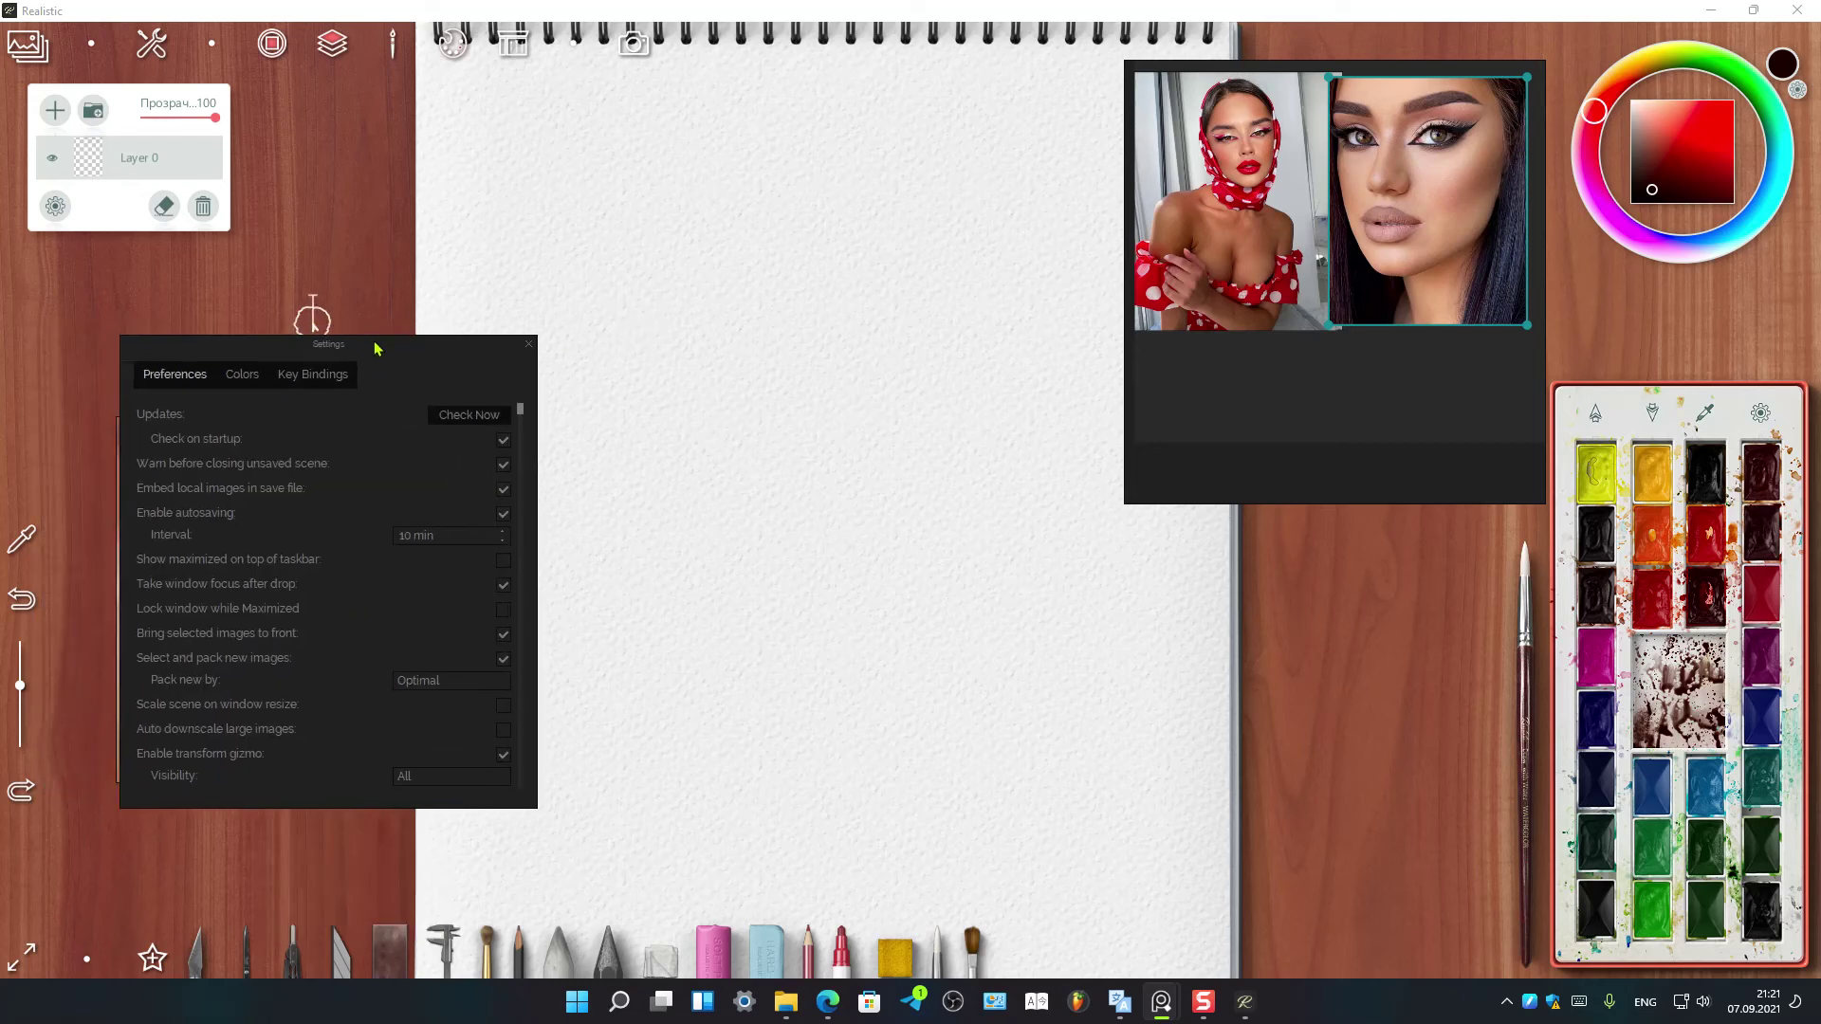
pyautogui.moveTo(304, 343); pyautogui.dragTo(865, 355)
pyautogui.scroll(-1, 810, 653)
pyautogui.scroll(-3, 811, 652)
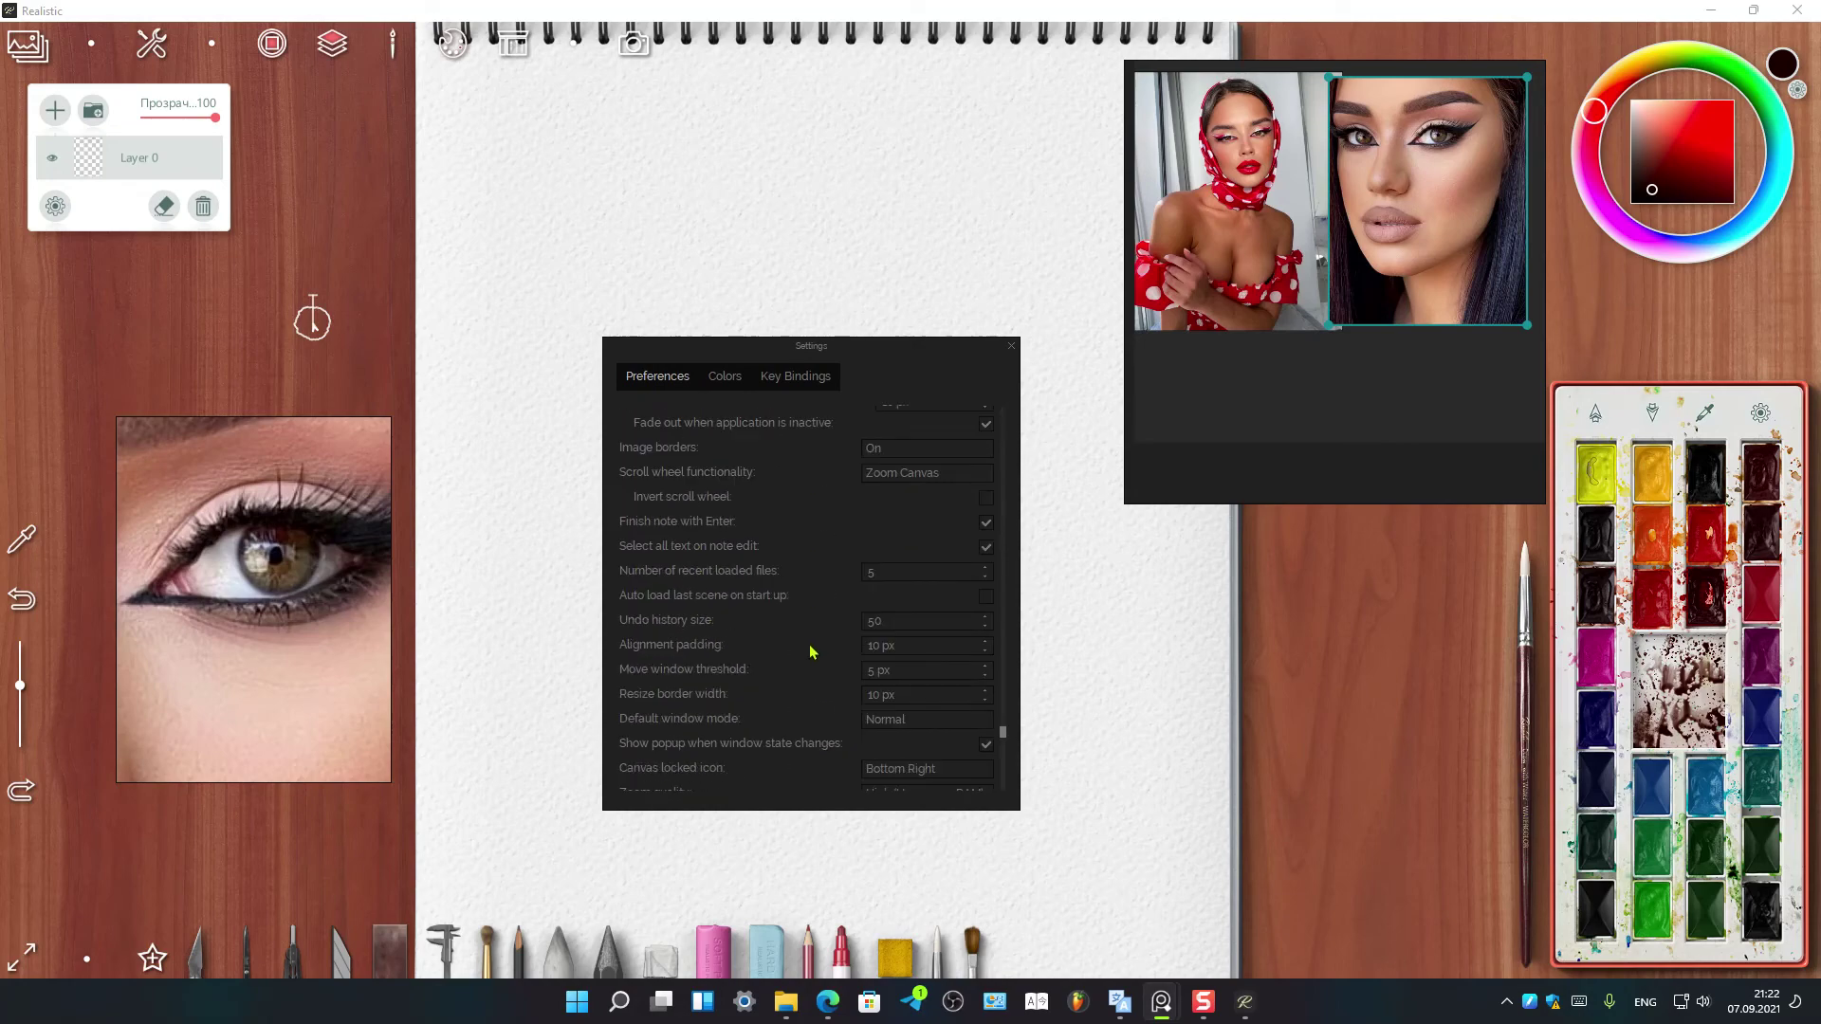
pyautogui.scroll(-3, 810, 652)
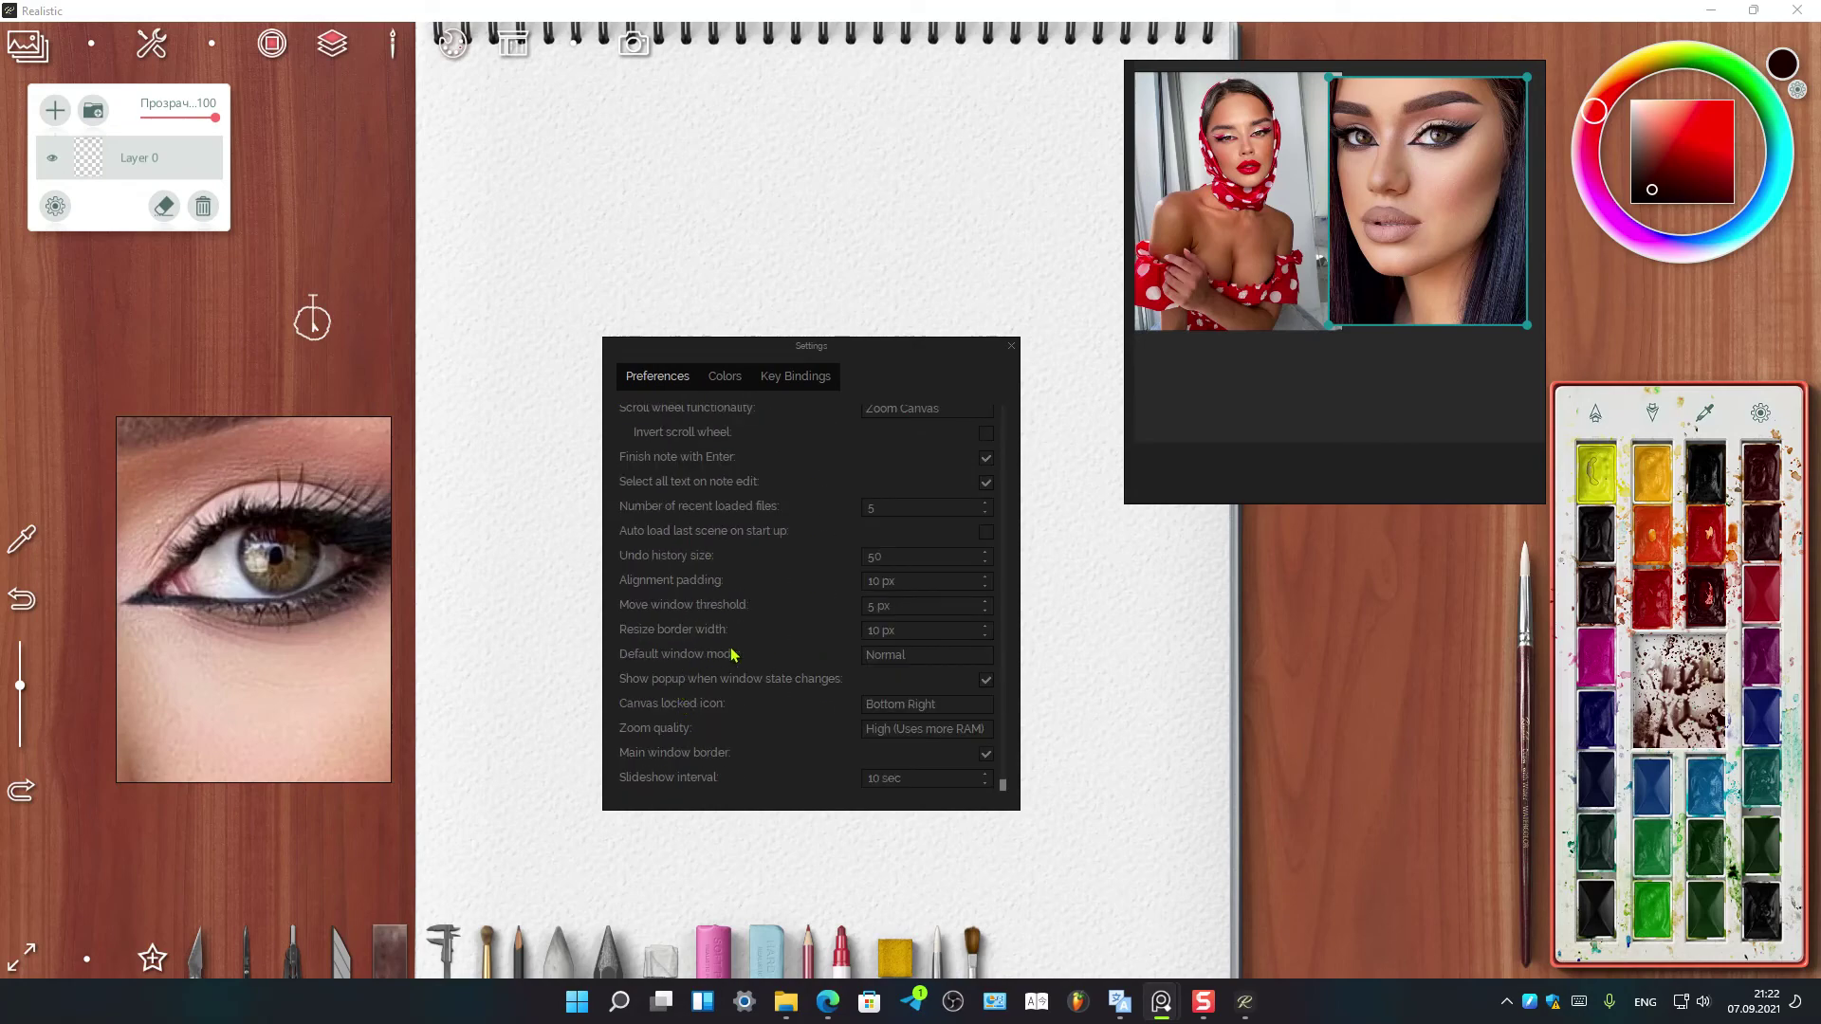
pyautogui.click(906, 656)
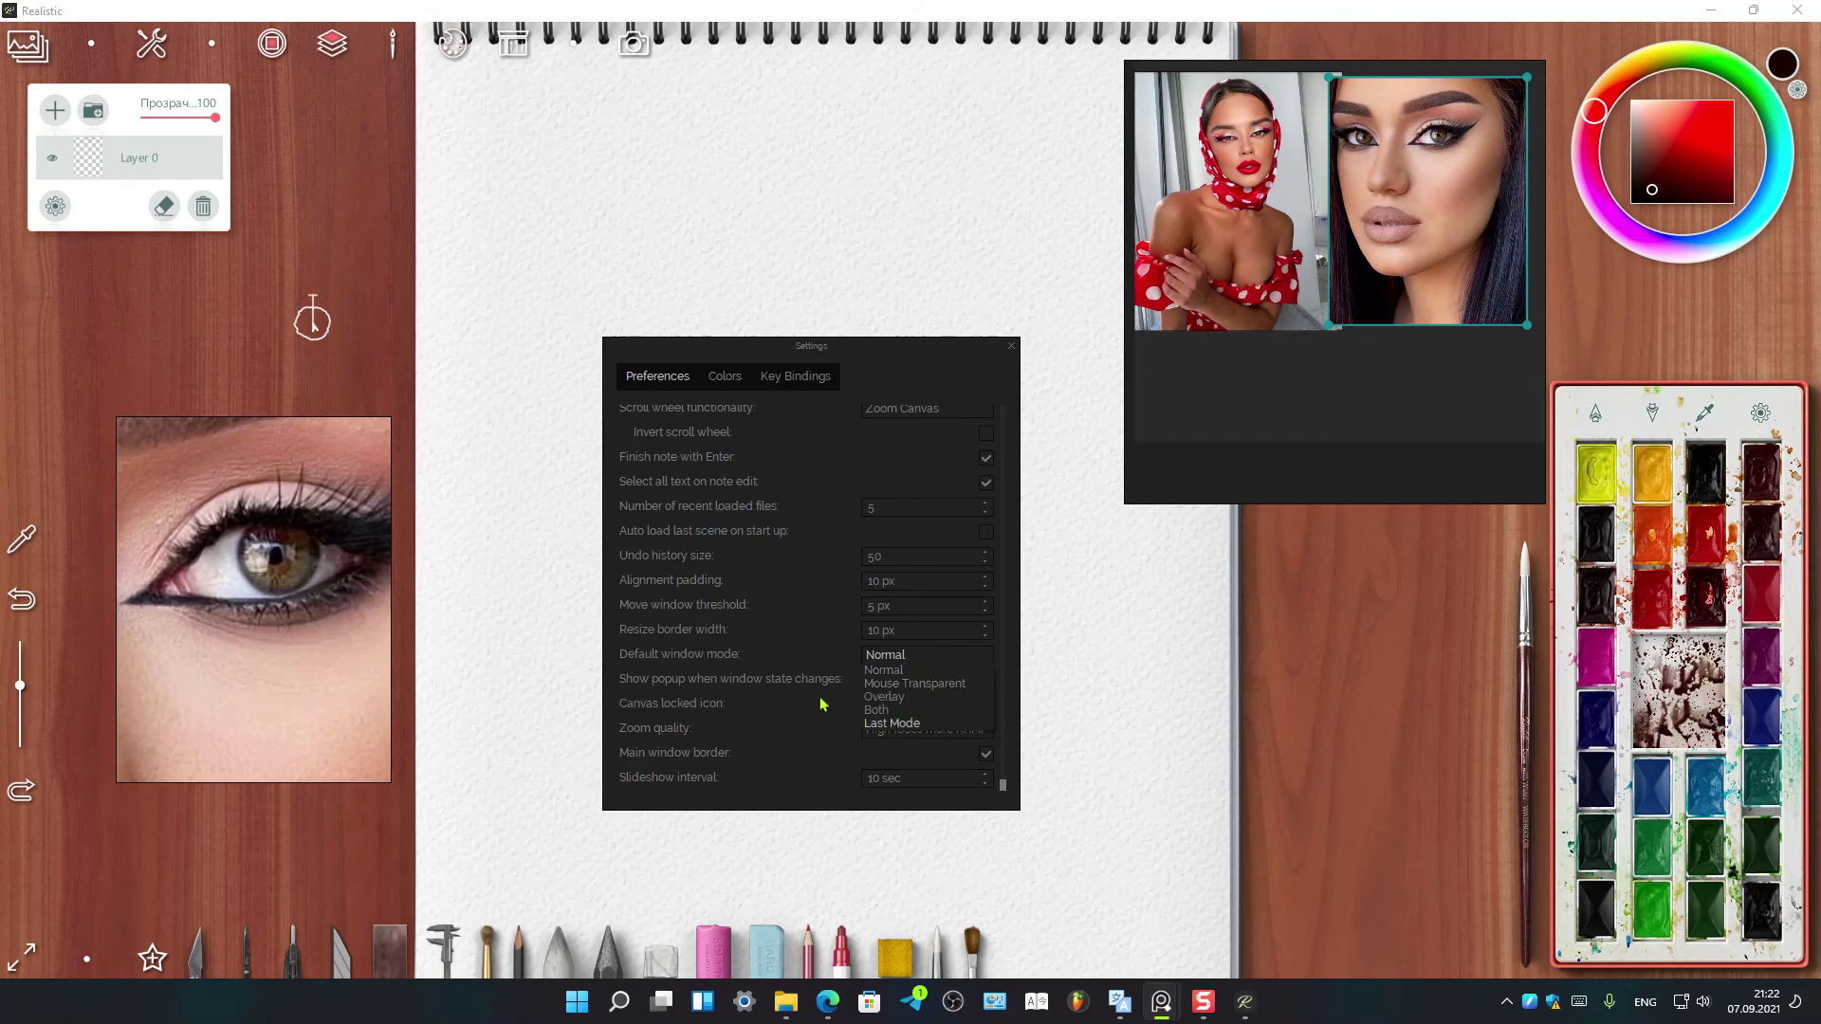
pyautogui.click(784, 648)
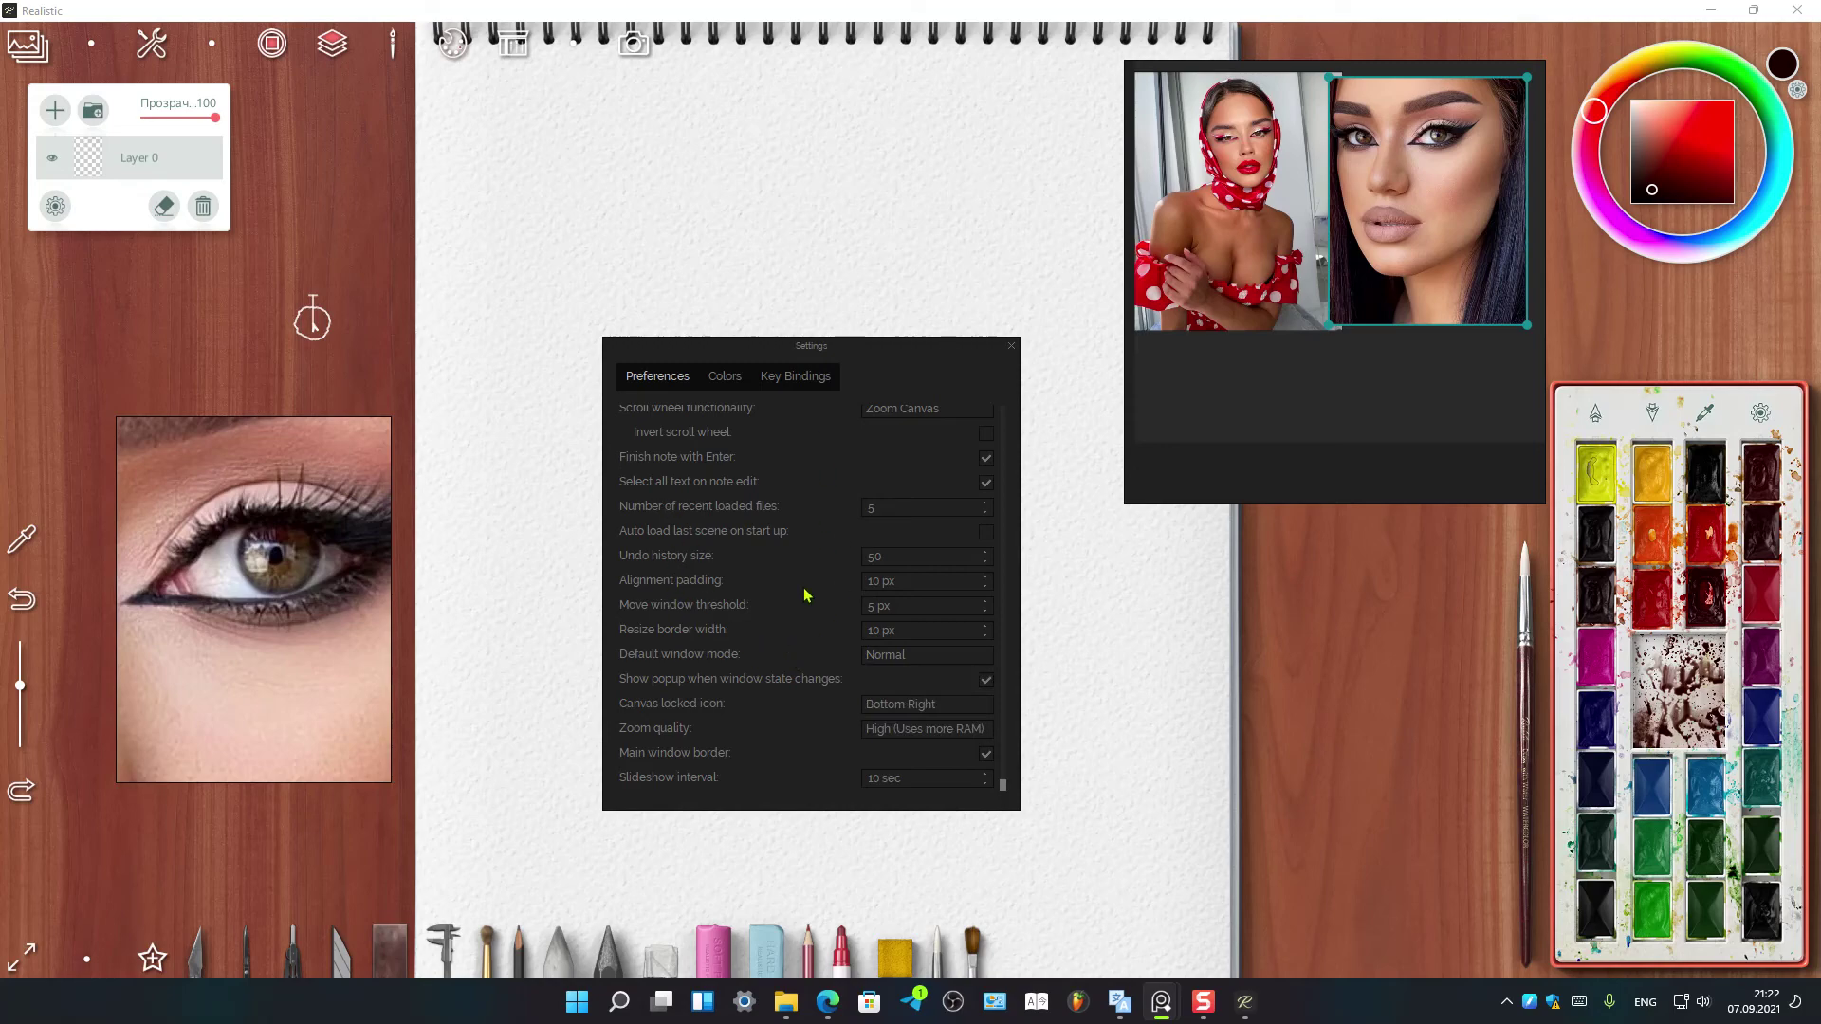
pyautogui.scroll(5, 805, 594)
pyautogui.scroll(5, 804, 594)
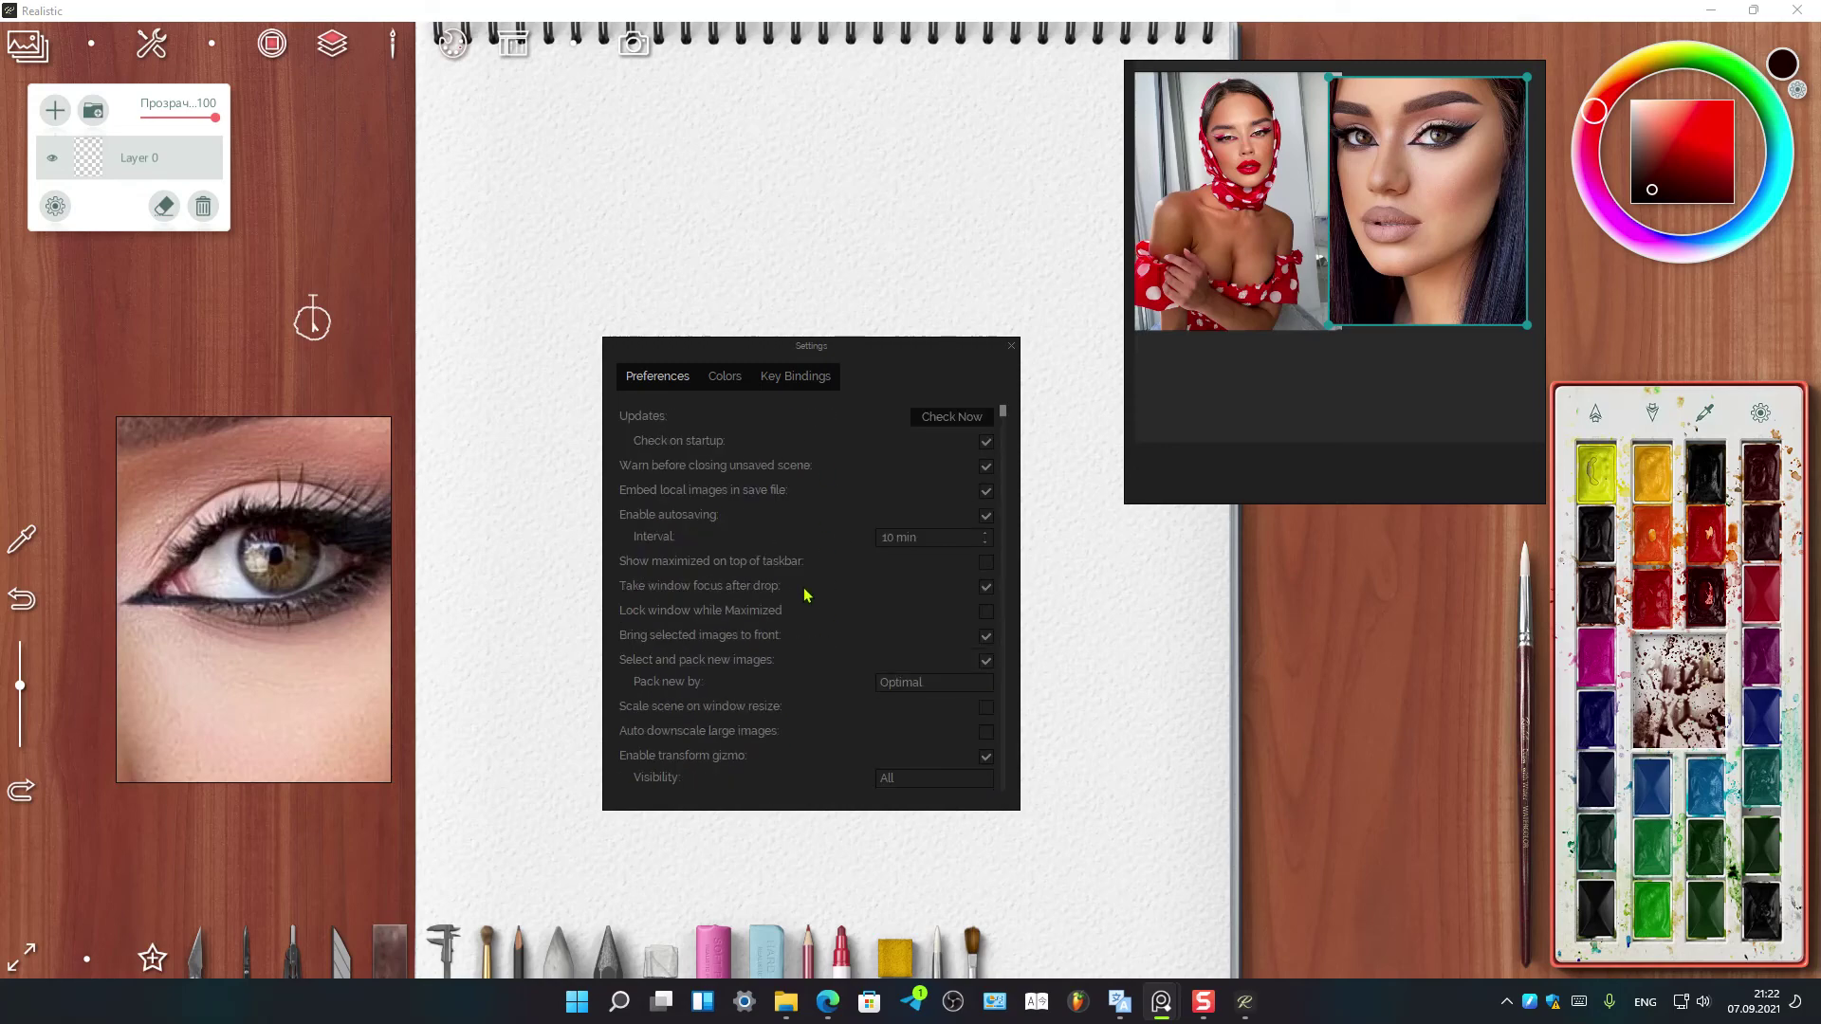
# Browse the Key Bindings Actions and Controls shortcut lists
pyautogui.click(790, 383)
pyautogui.scroll(-3, 801, 603)
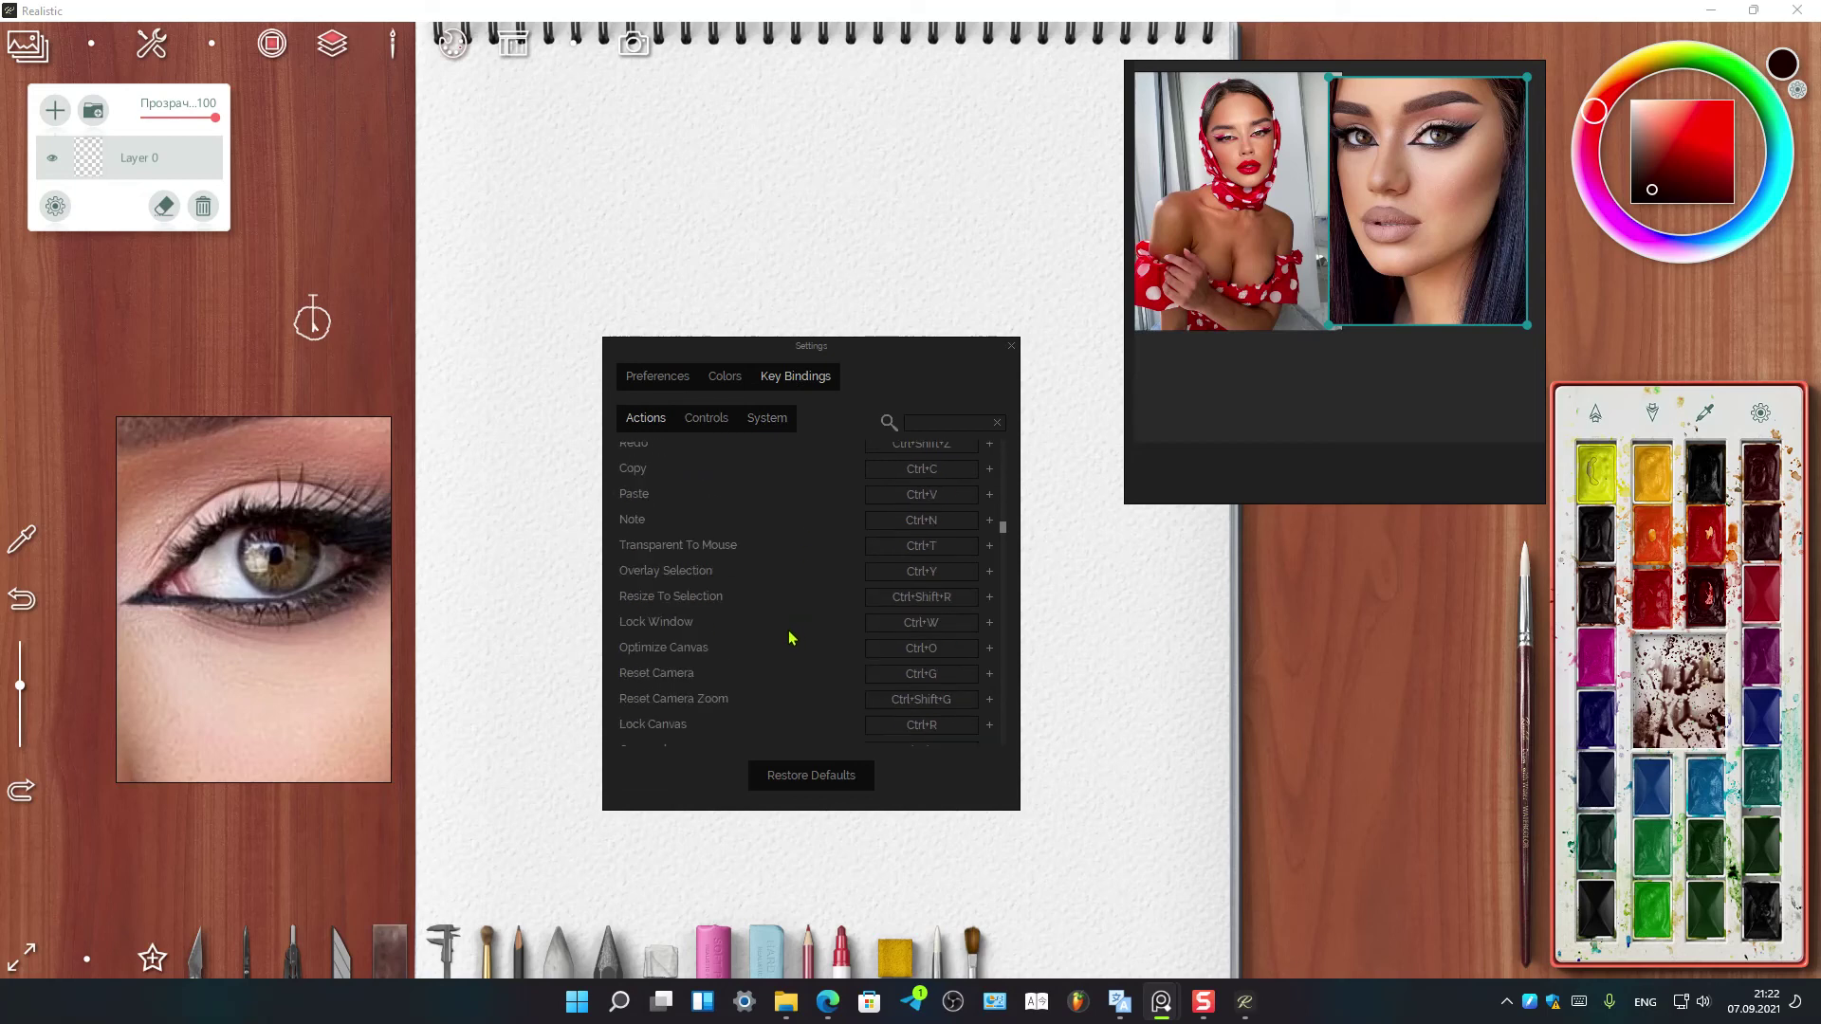
pyautogui.scroll(-2, 792, 638)
pyautogui.scroll(2, 790, 640)
pyautogui.scroll(1, 789, 640)
pyautogui.scroll(1, 787, 640)
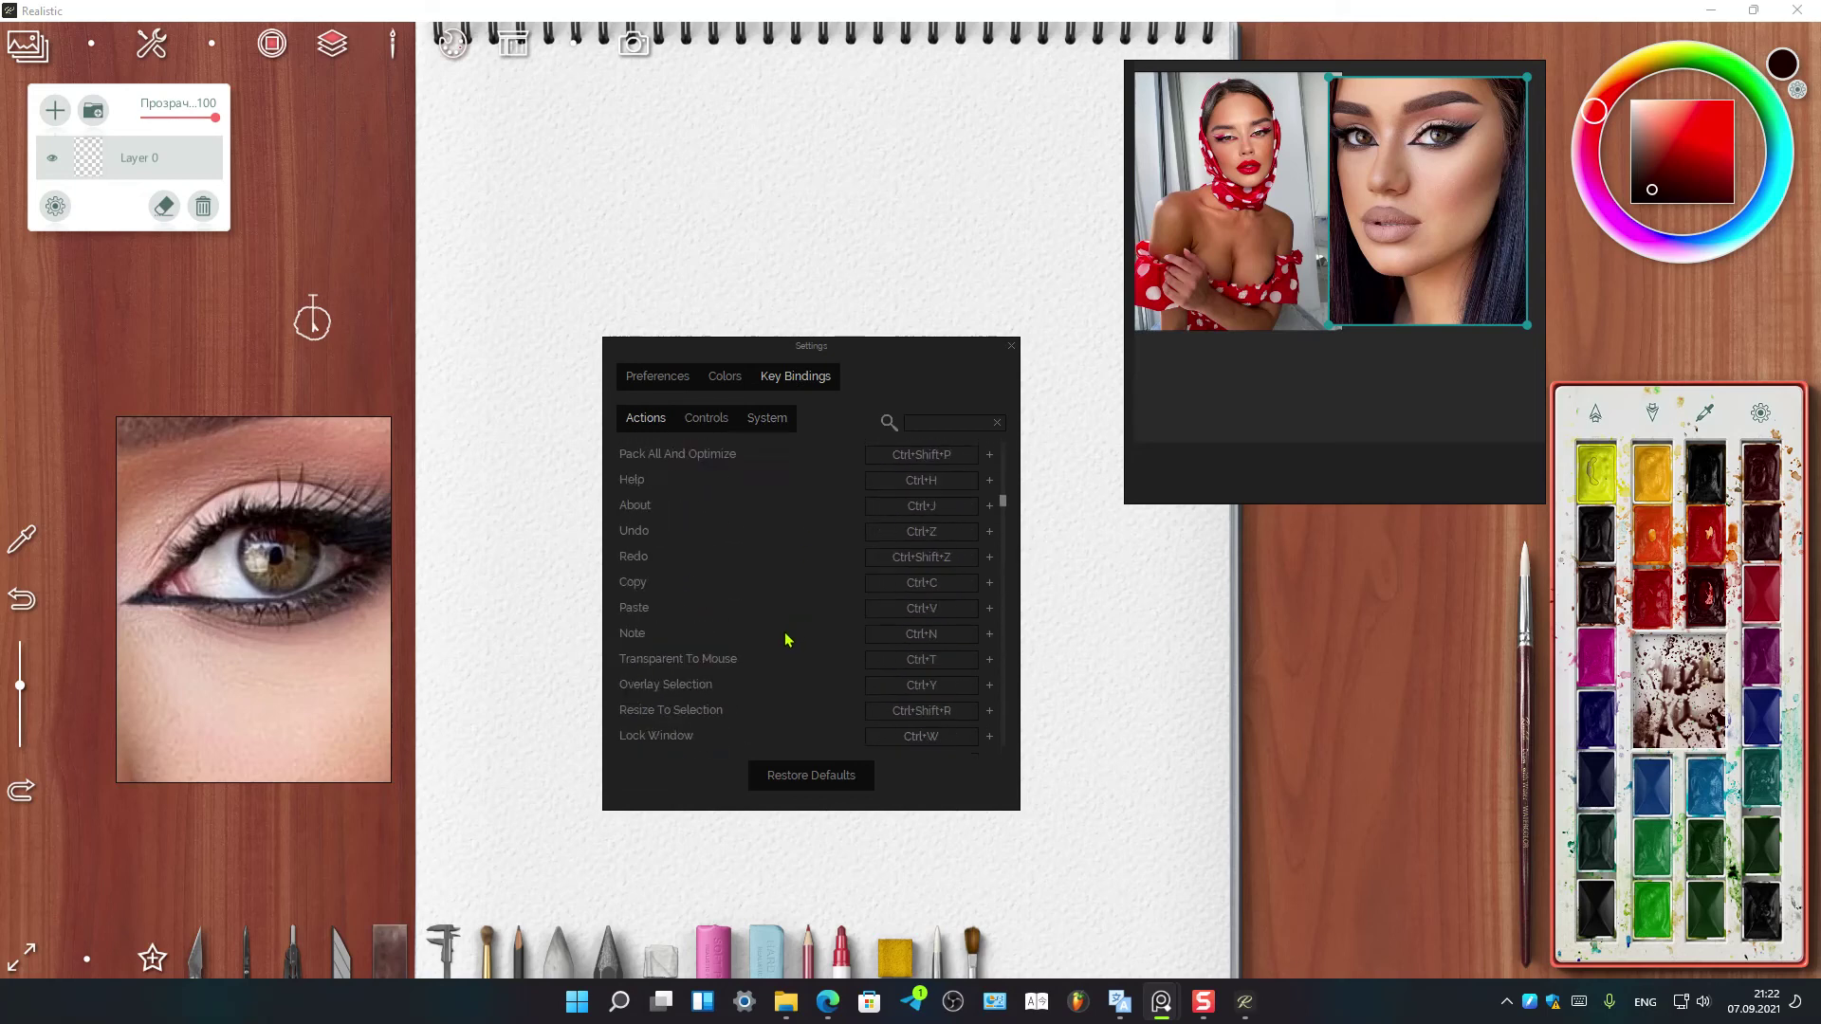
pyautogui.scroll(-2, 785, 640)
pyautogui.scroll(-2, 788, 551)
pyautogui.scroll(-2, 788, 551)
pyautogui.scroll(-2, 788, 552)
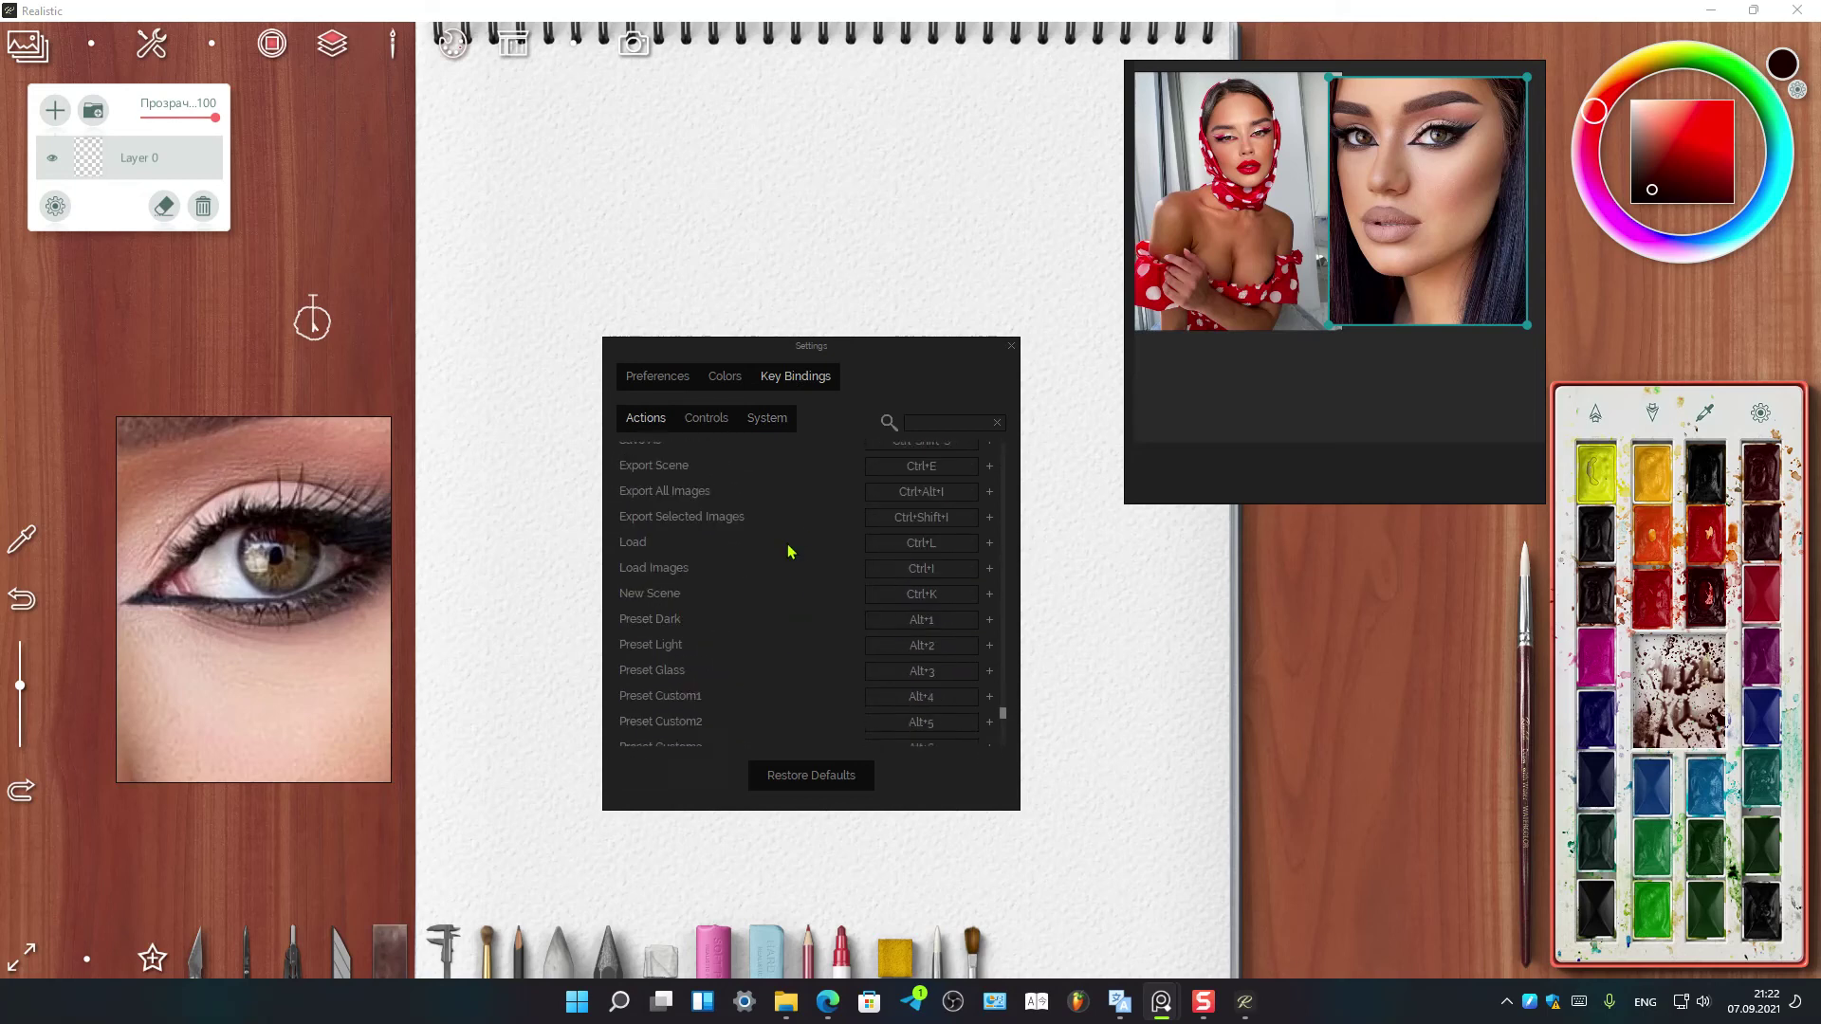
pyautogui.scroll(-2, 788, 551)
pyautogui.scroll(5, 786, 565)
pyautogui.scroll(5, 786, 565)
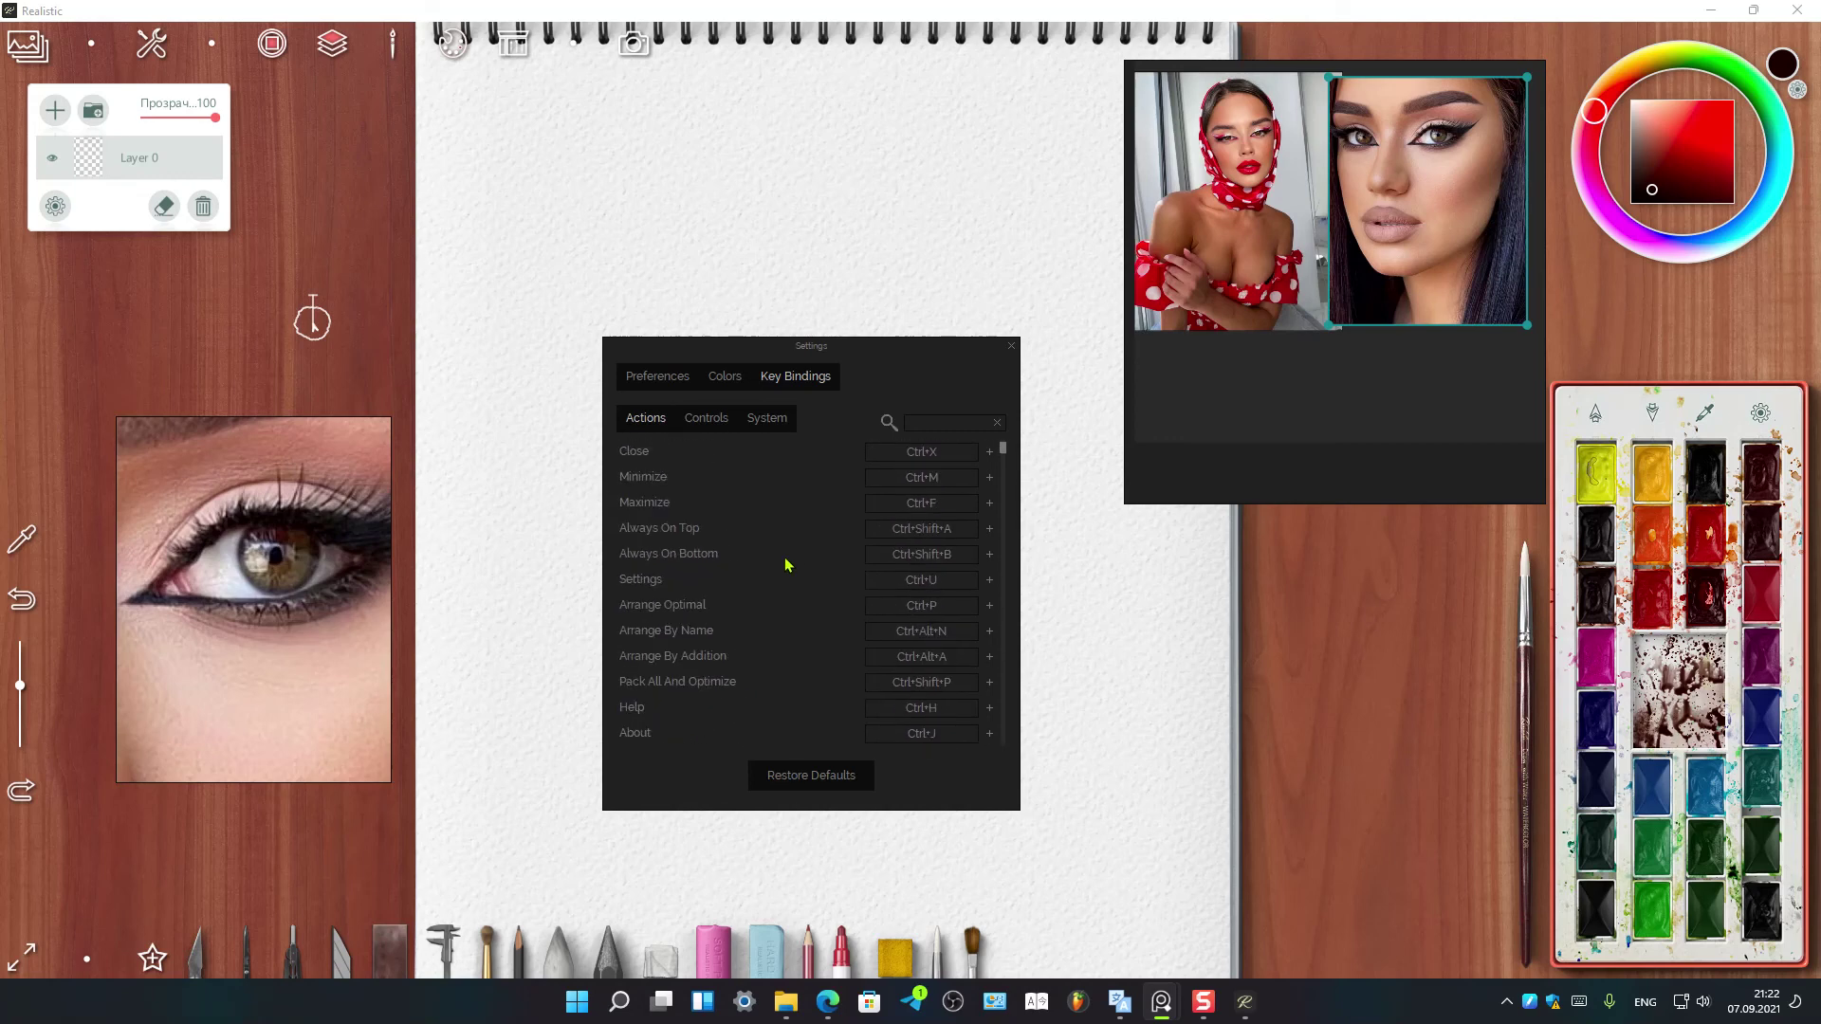
pyautogui.click(709, 420)
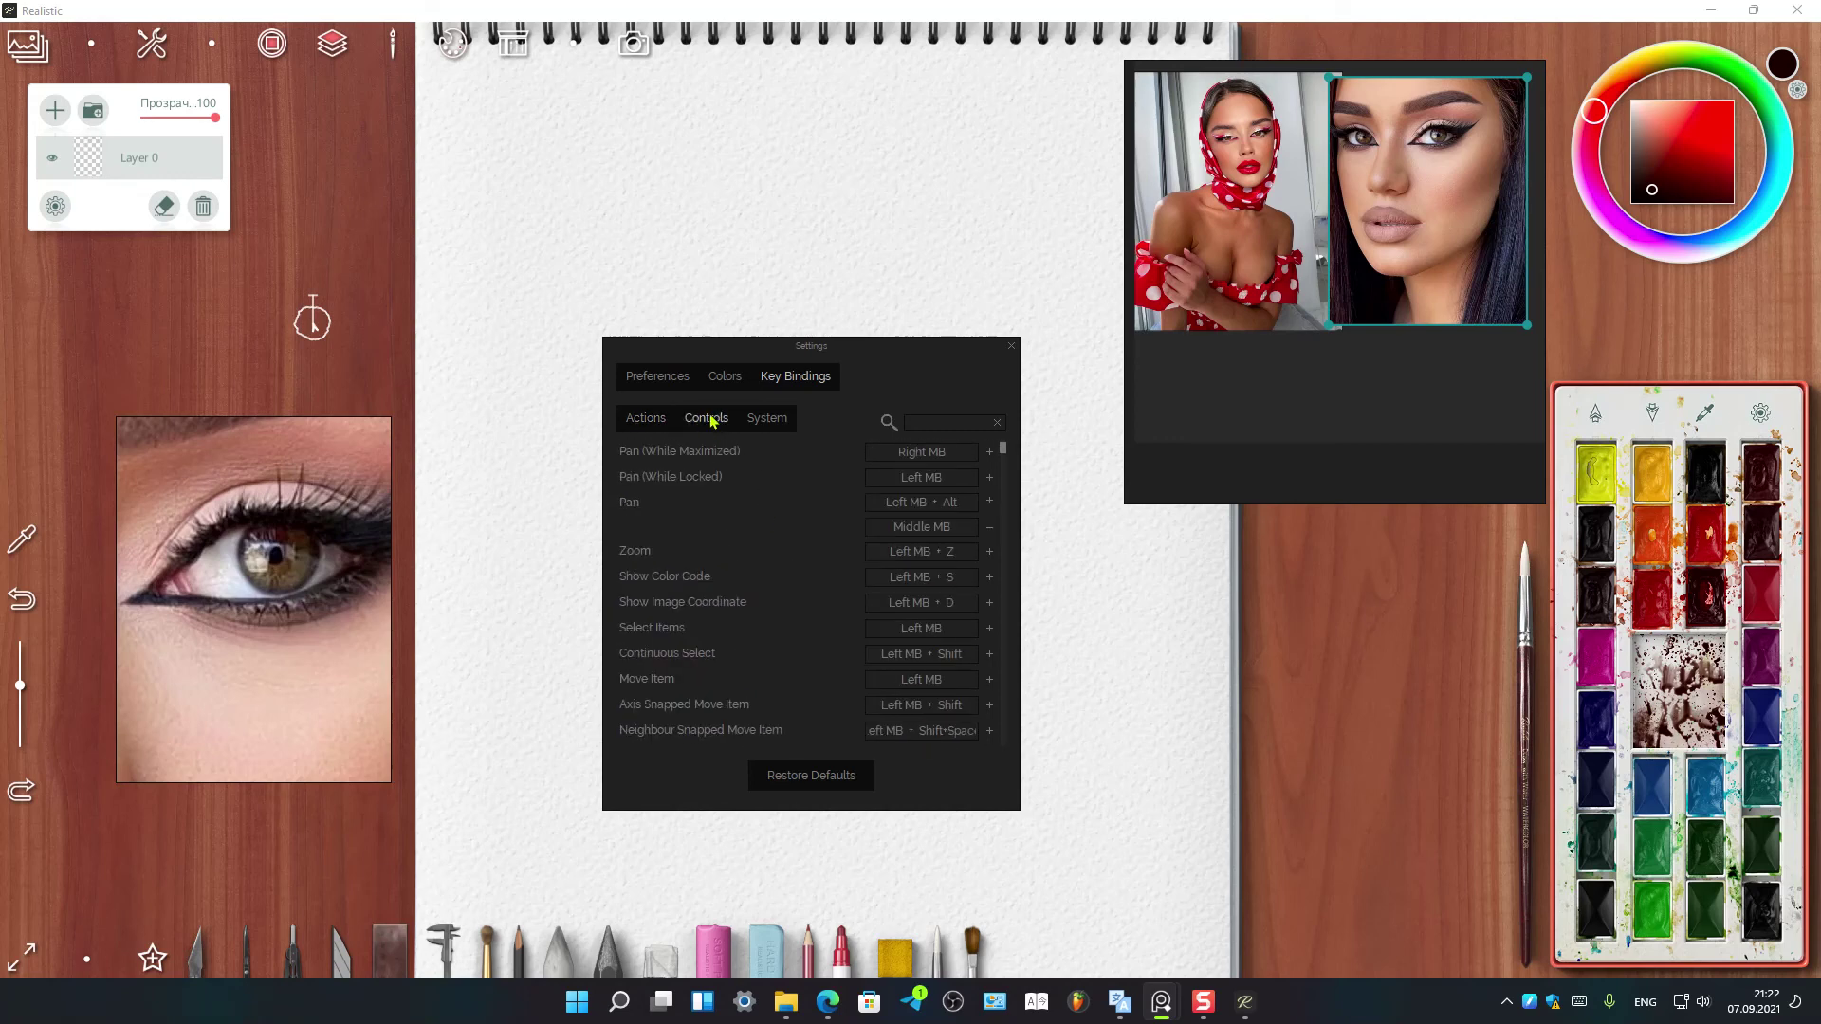
pyautogui.scroll(-2, 745, 649)
pyautogui.scroll(-2, 746, 650)
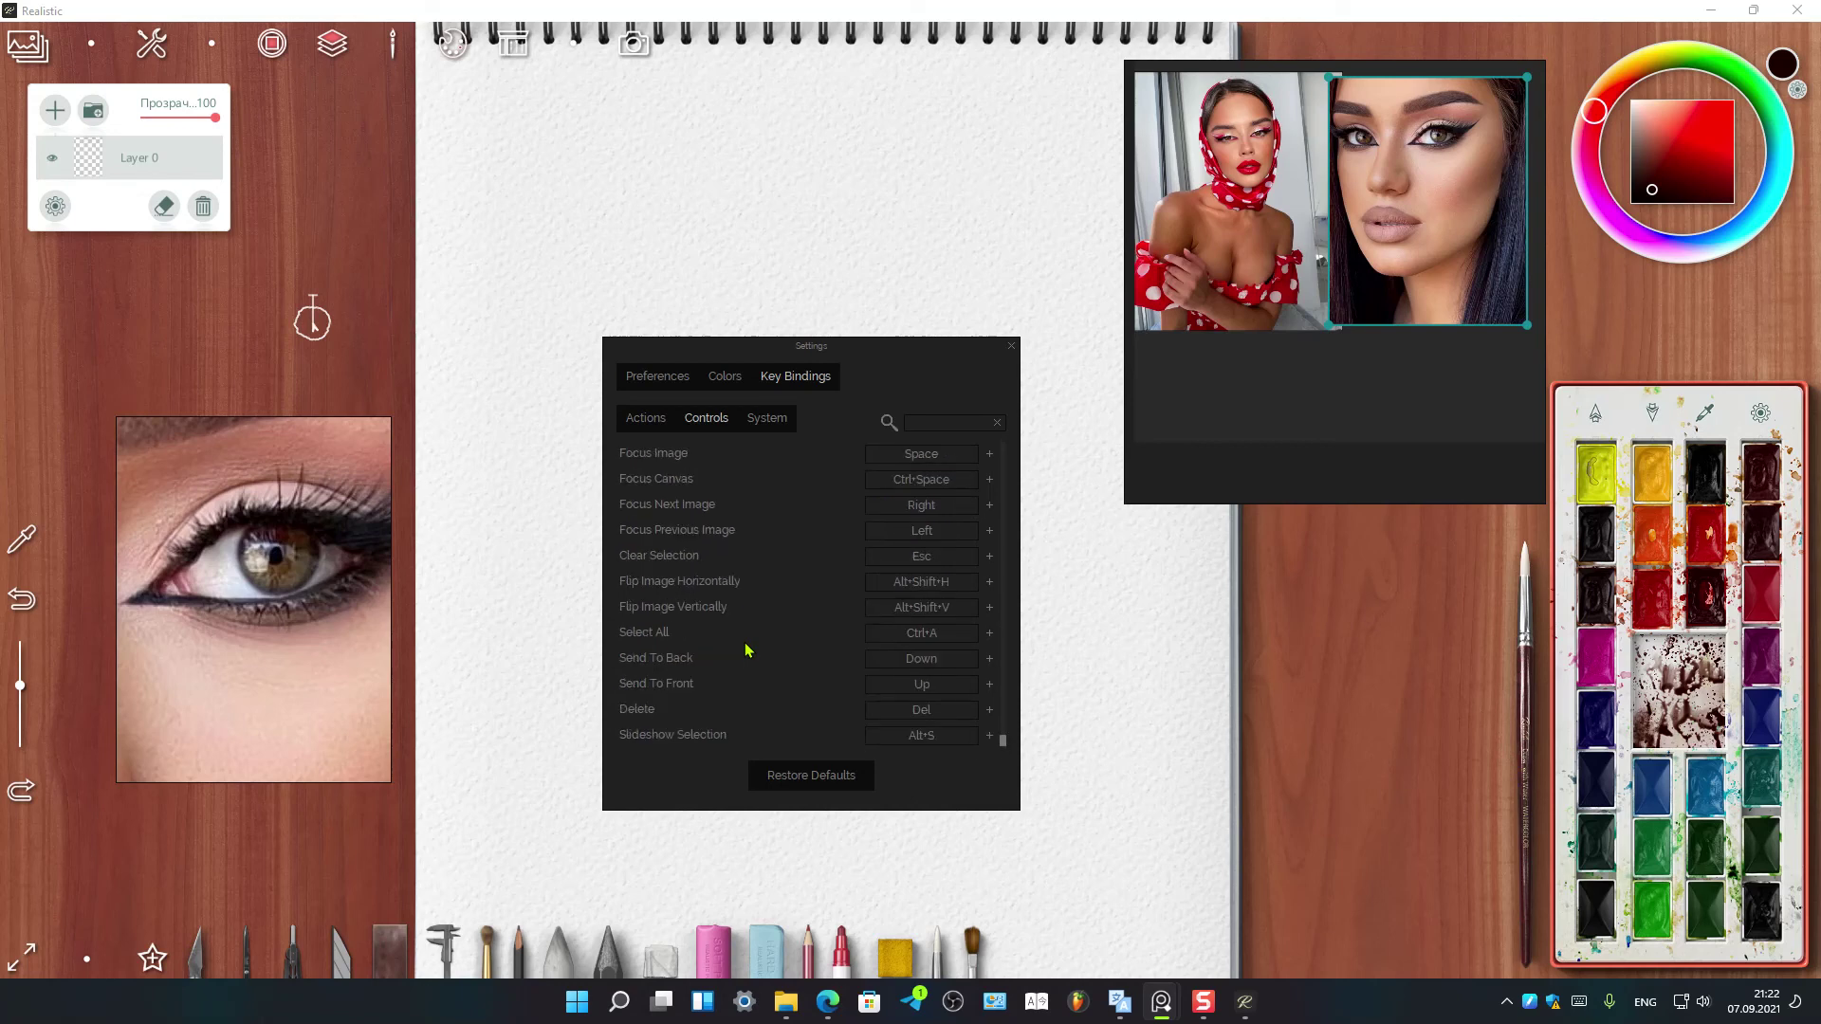
pyautogui.click(647, 419)
pyautogui.scroll(-4, 776, 581)
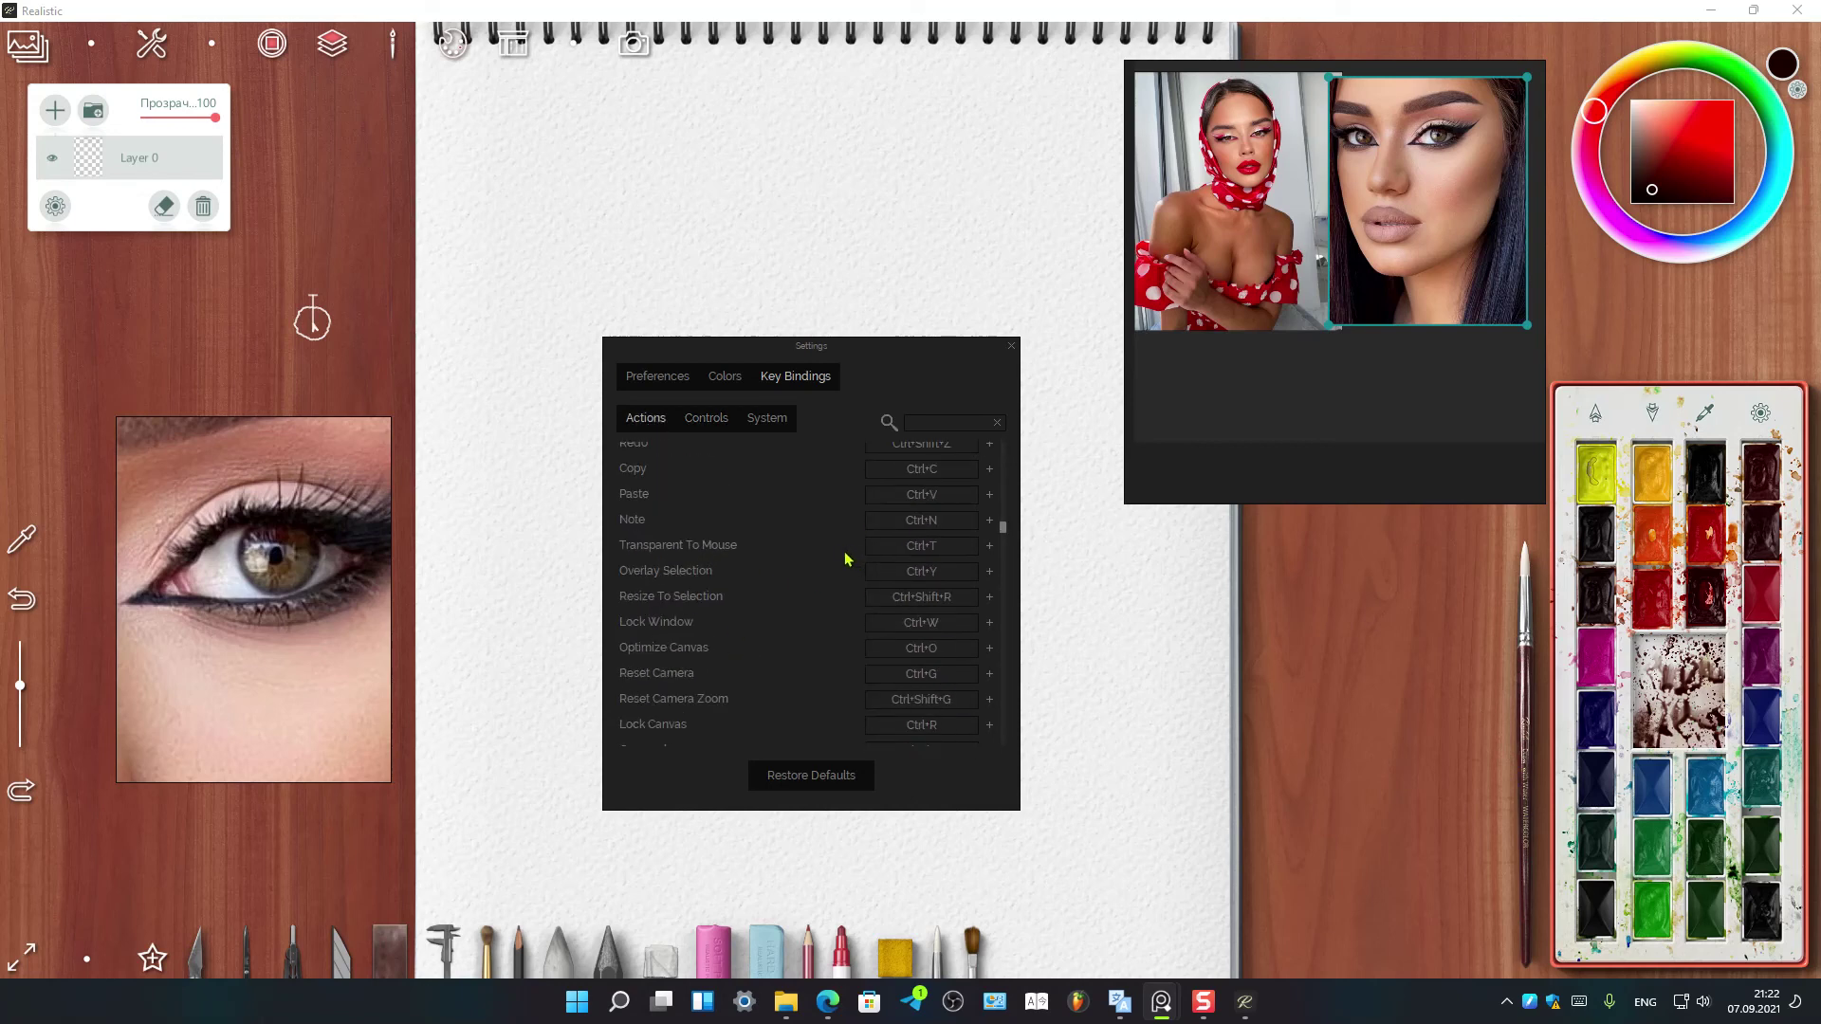
pyautogui.scroll(-3, 844, 560)
pyautogui.scroll(-3, 839, 603)
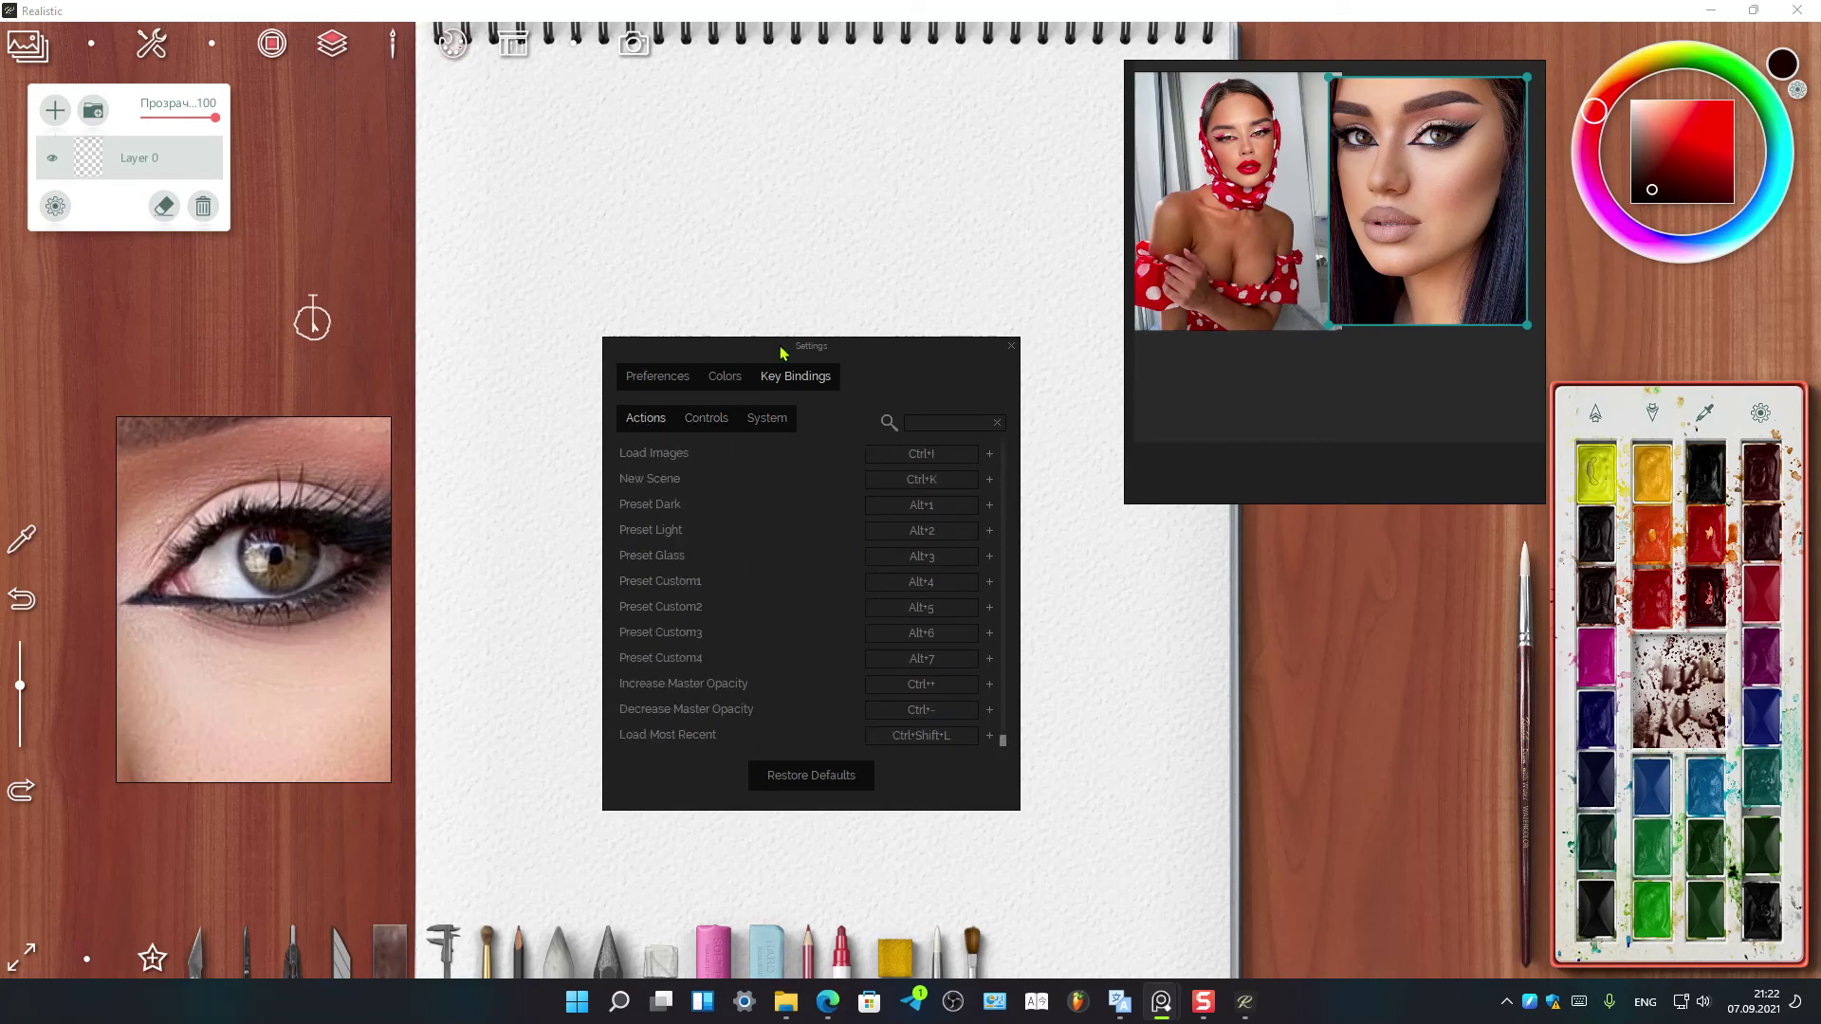
pyautogui.rightClick(1229, 391)
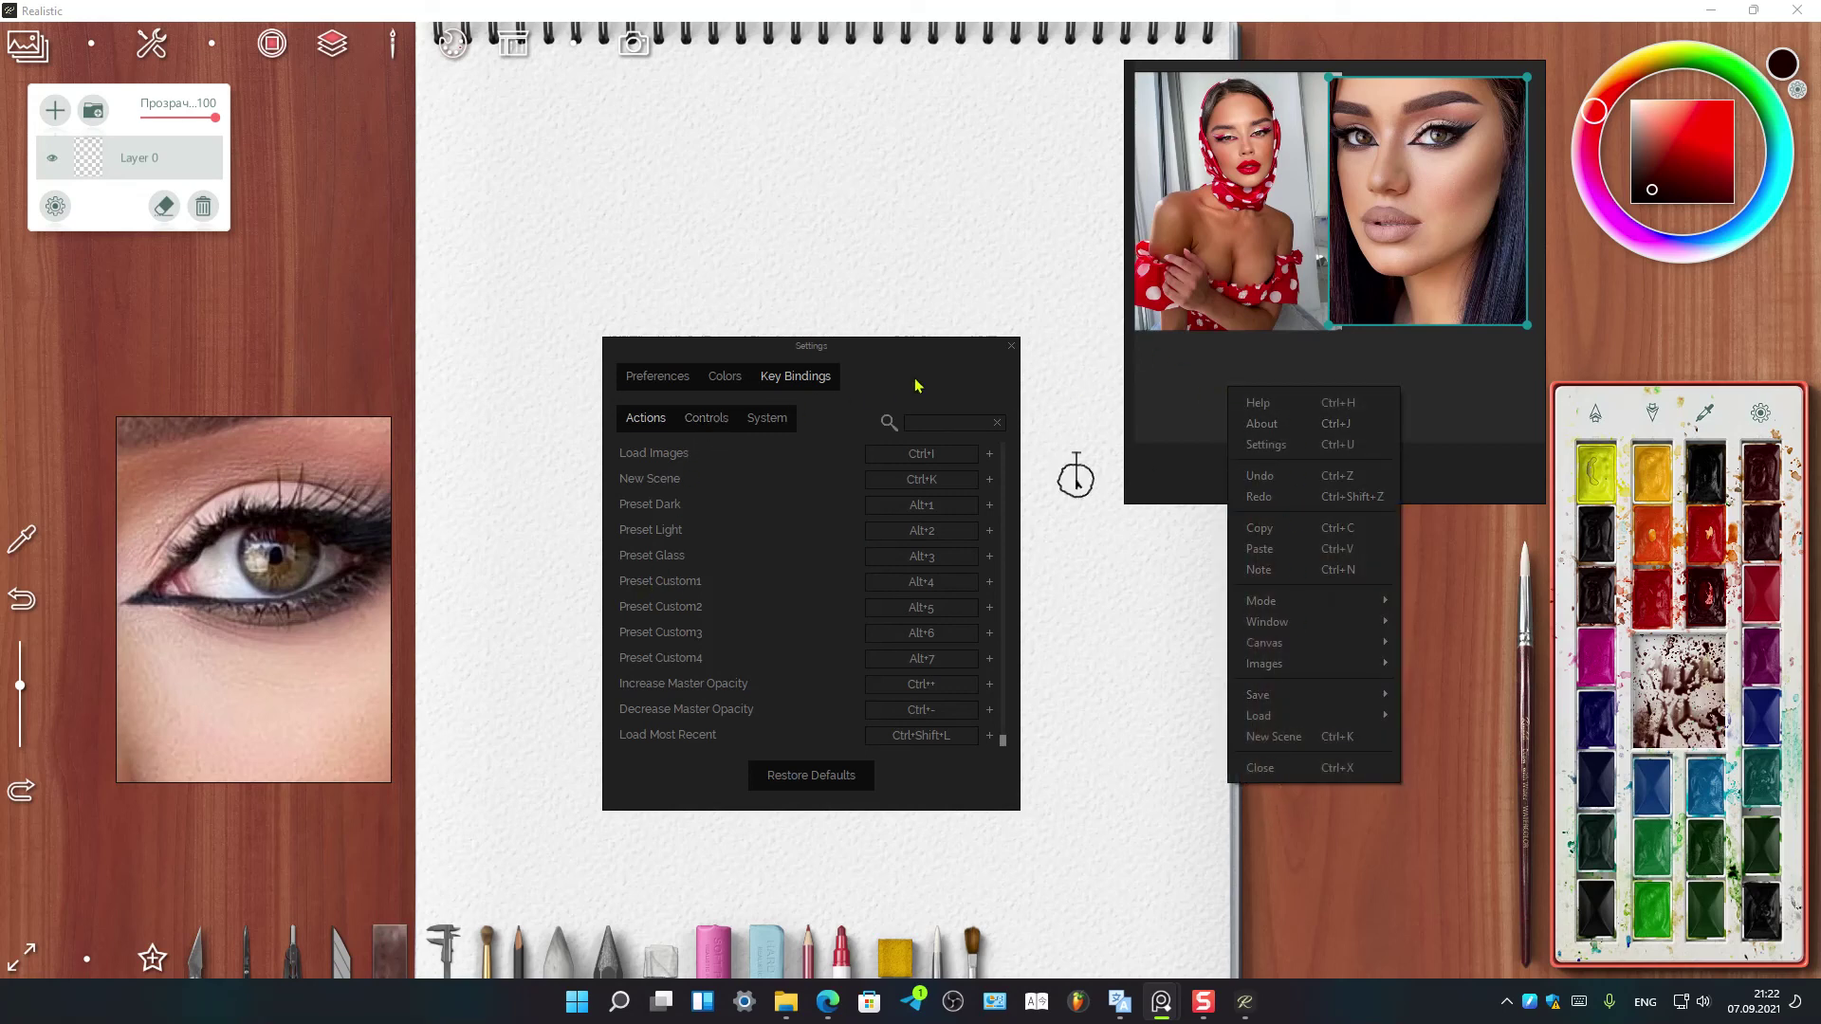
# Change the selection colour from teal to green and save it to the Custom1 preset
pyautogui.click(869, 385)
pyautogui.click(725, 376)
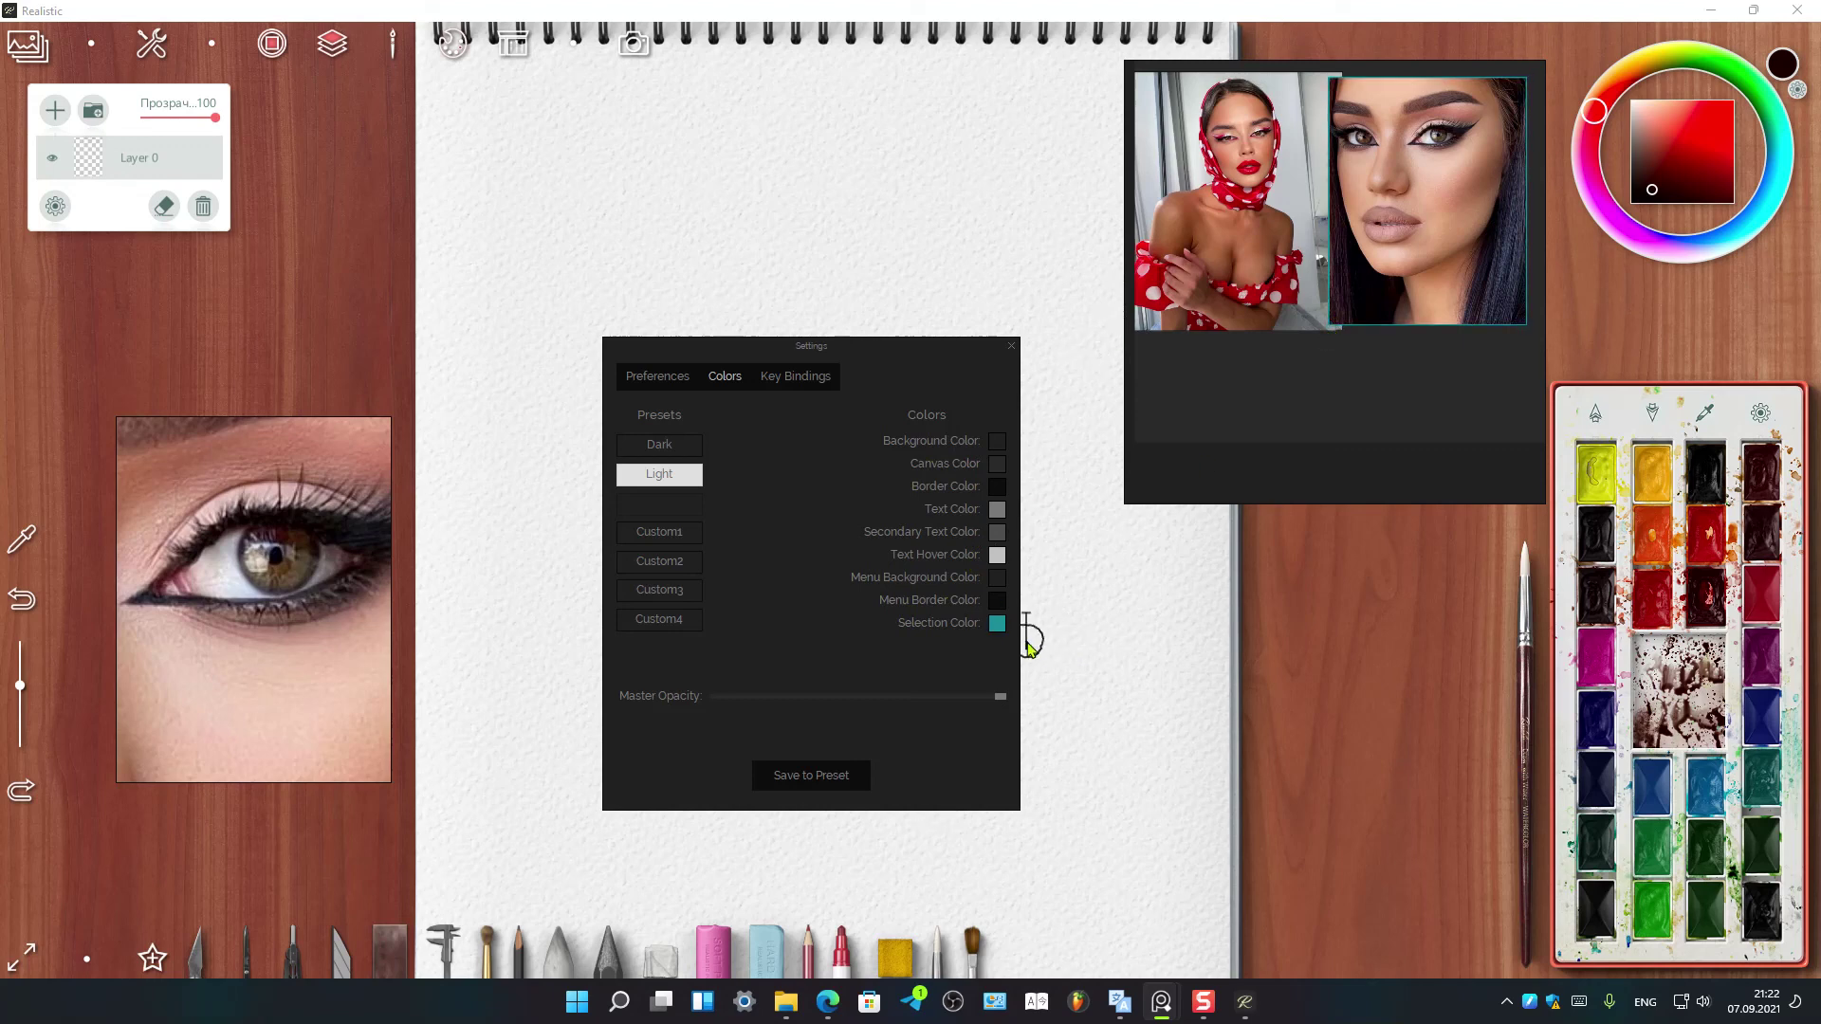
pyautogui.click(997, 623)
pyautogui.moveTo(850, 375); pyautogui.dragTo(855, 360)
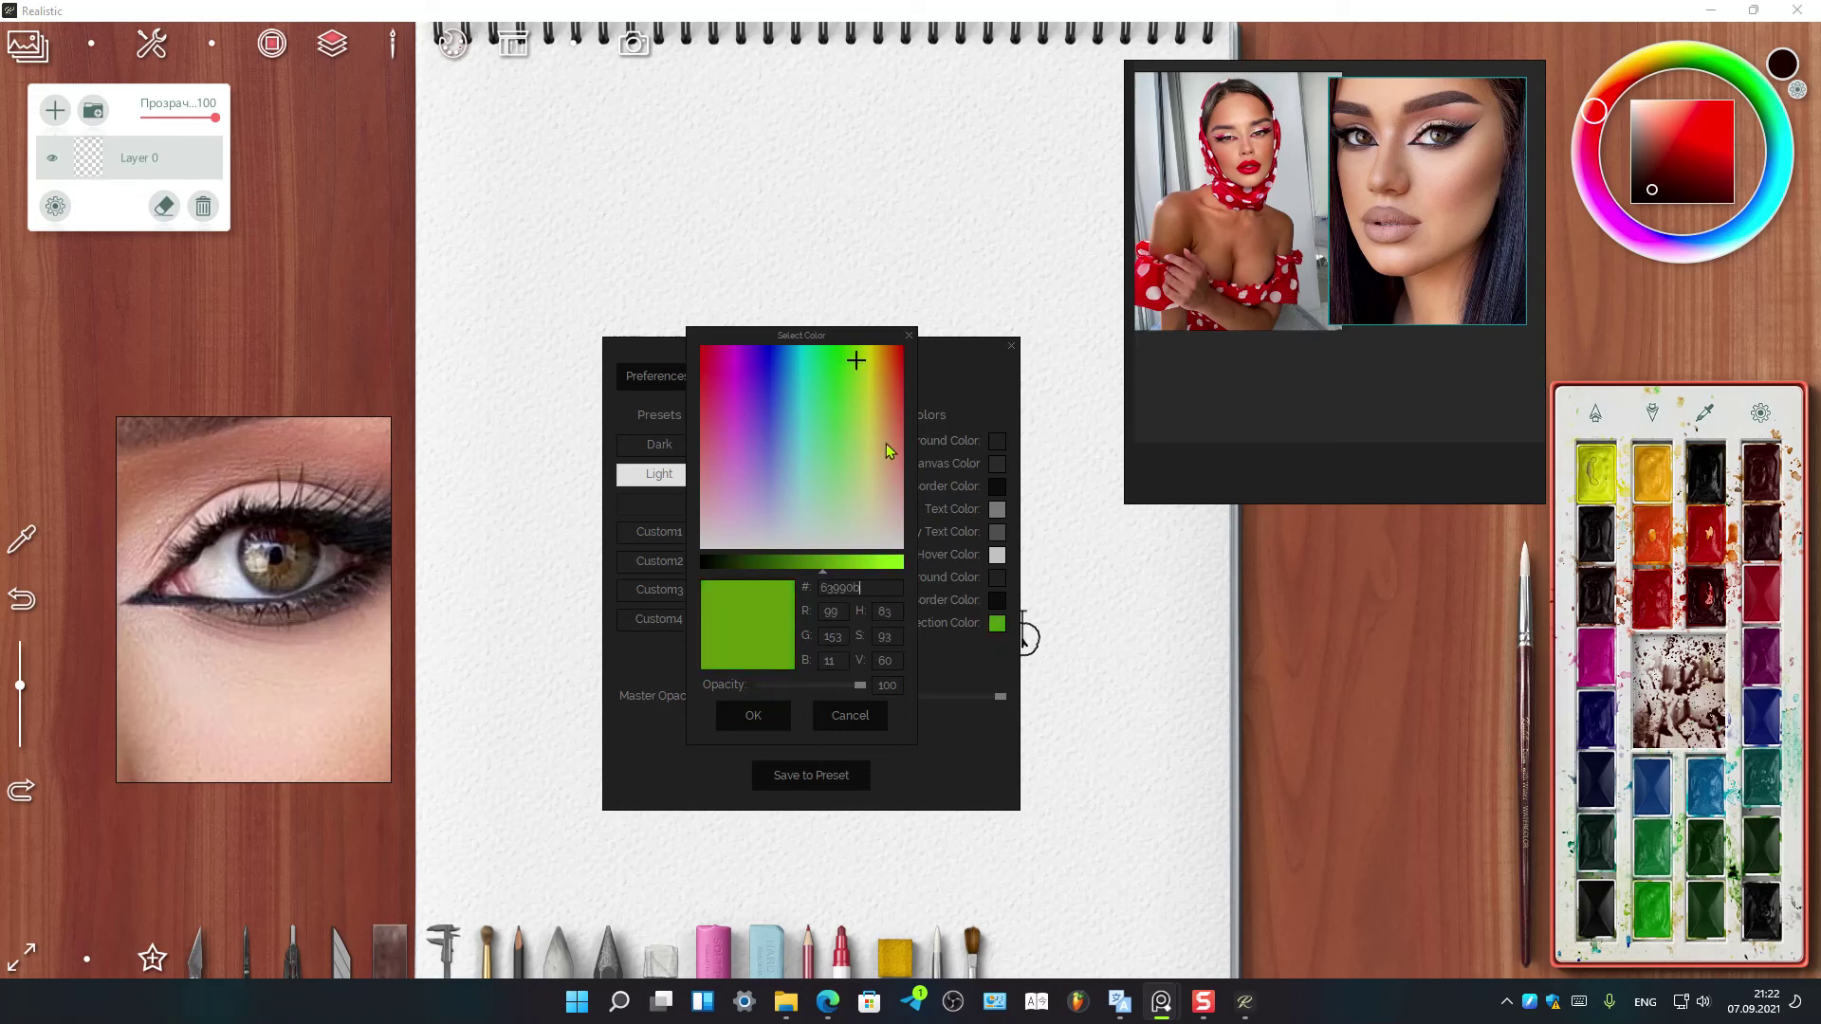
pyautogui.click(774, 718)
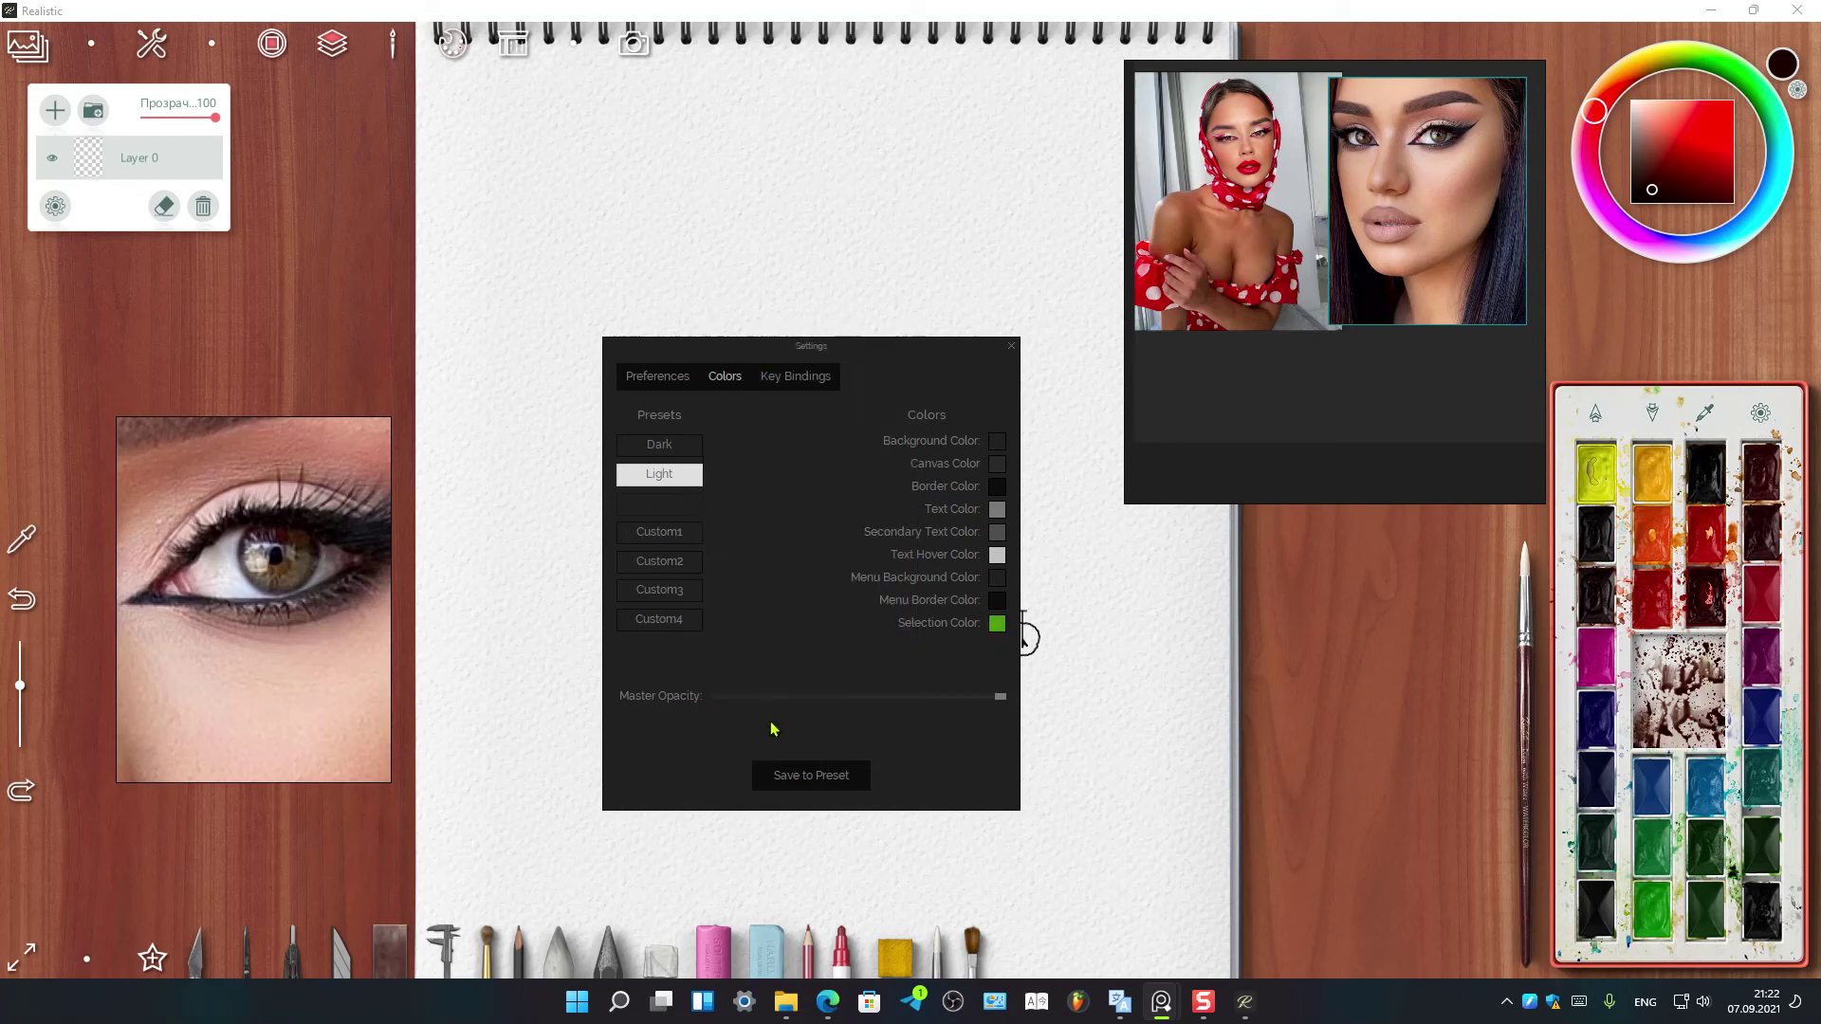
pyautogui.click(787, 778)
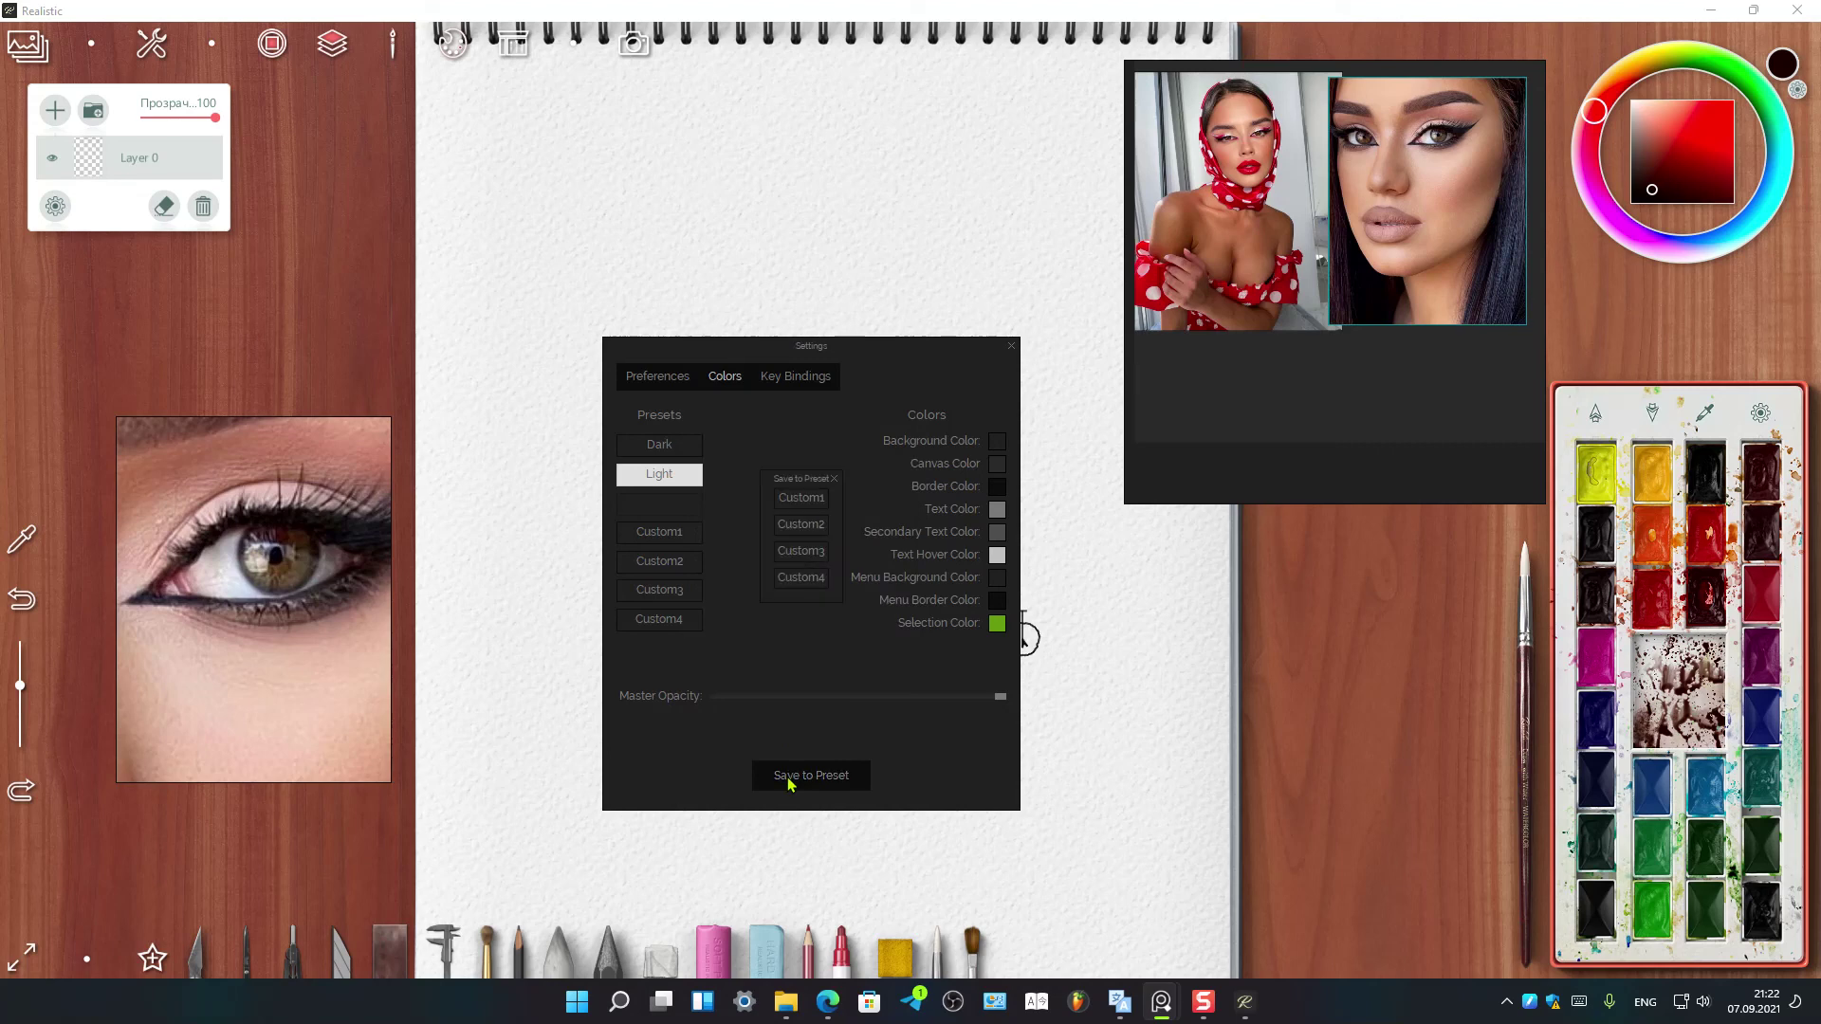
pyautogui.click(797, 509)
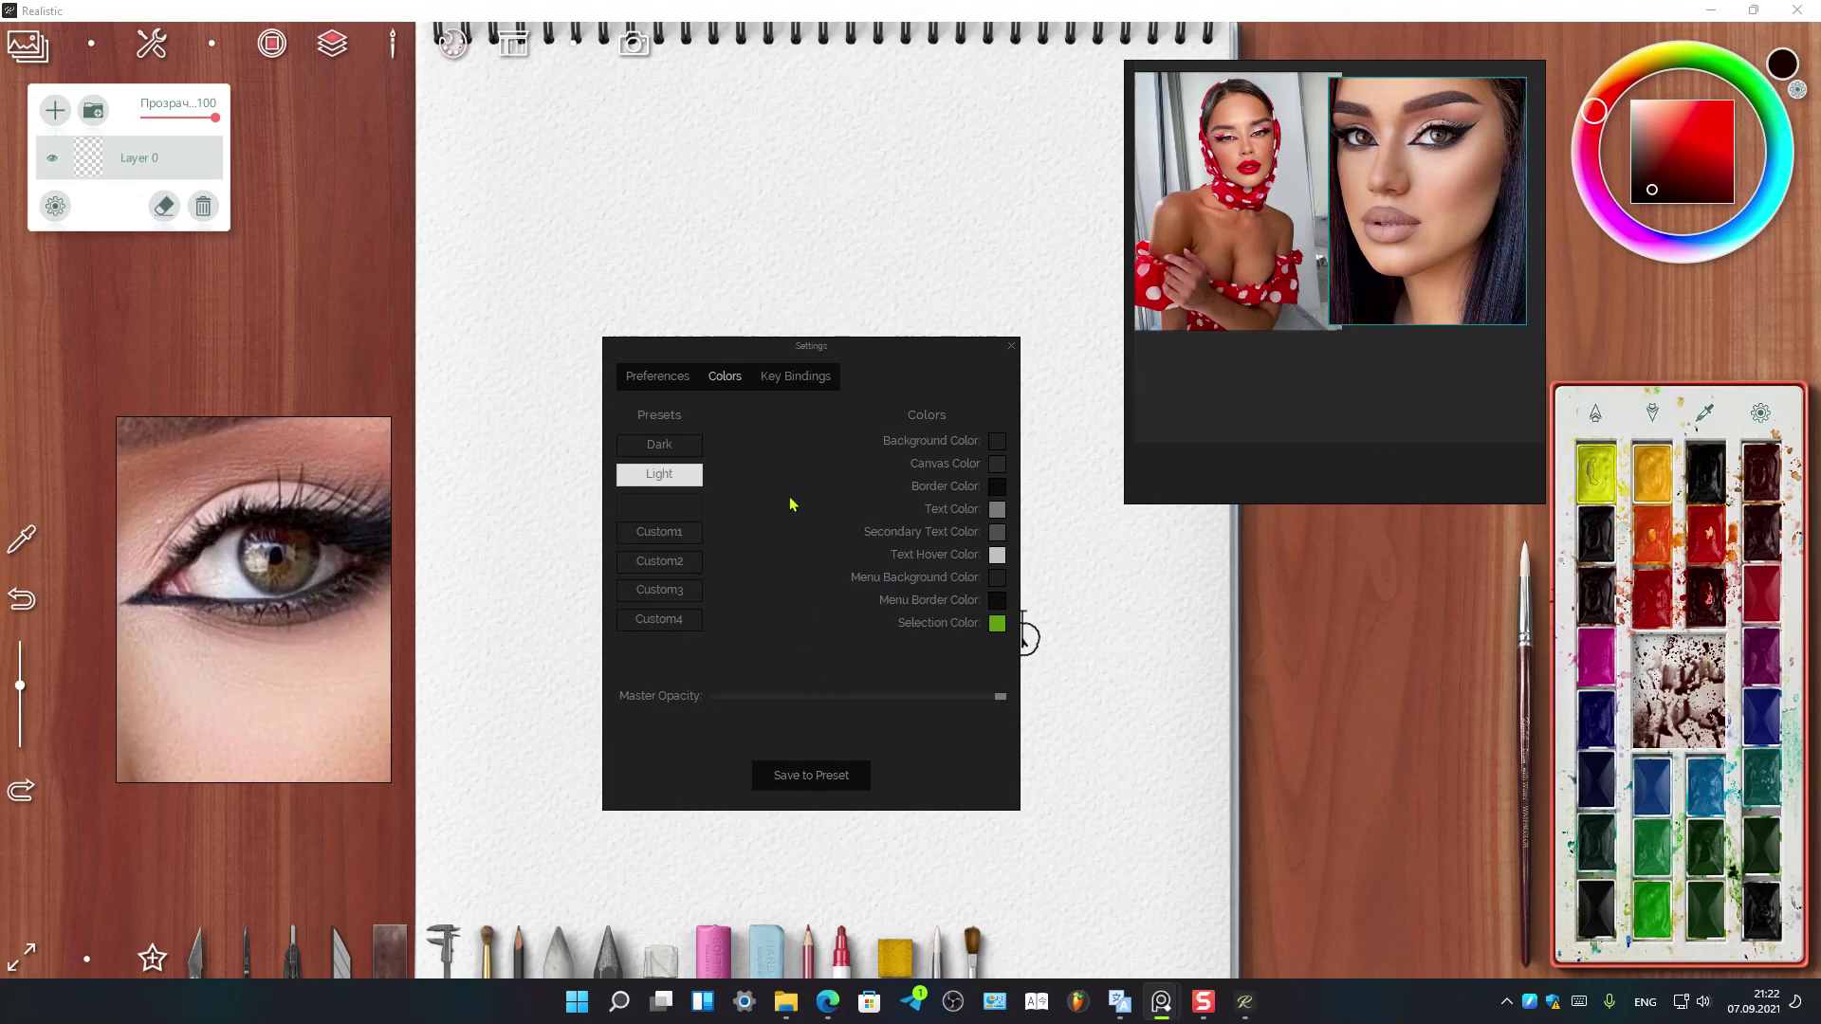
# Close the settings window and select the polka-dot portrait on the board
pyautogui.click(1011, 347)
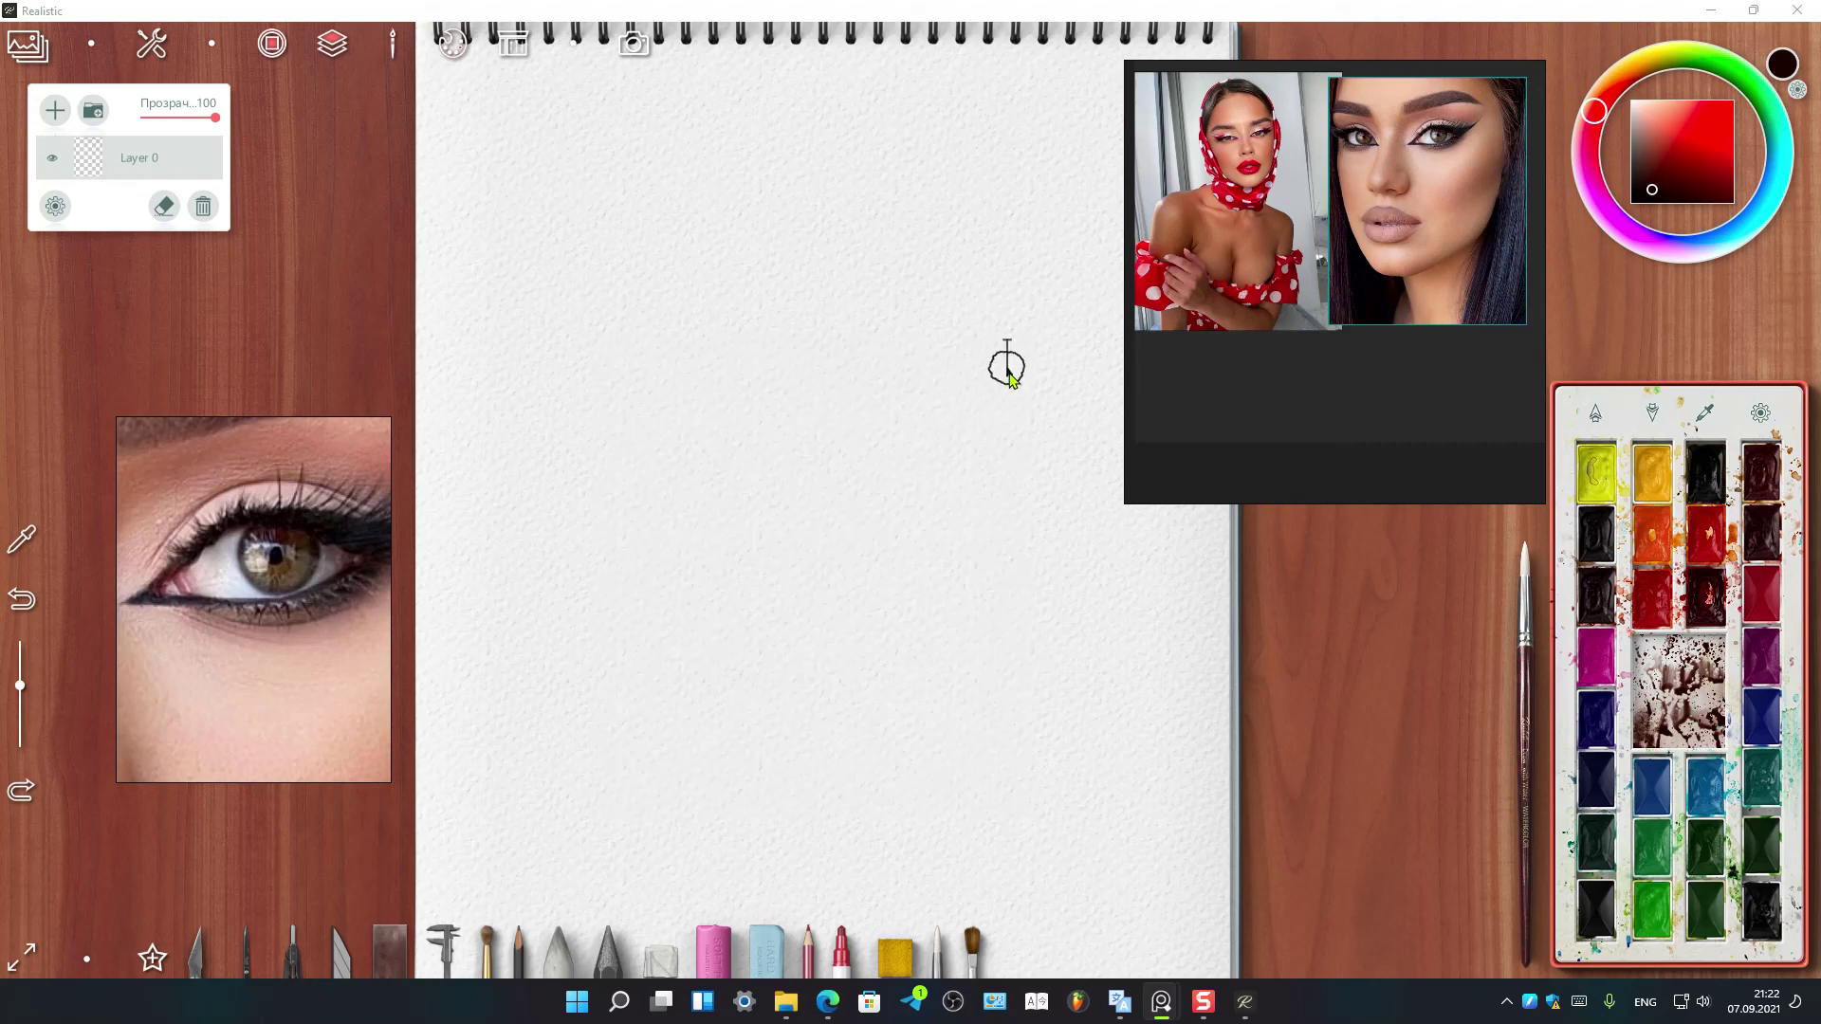
pyautogui.click(1198, 245)
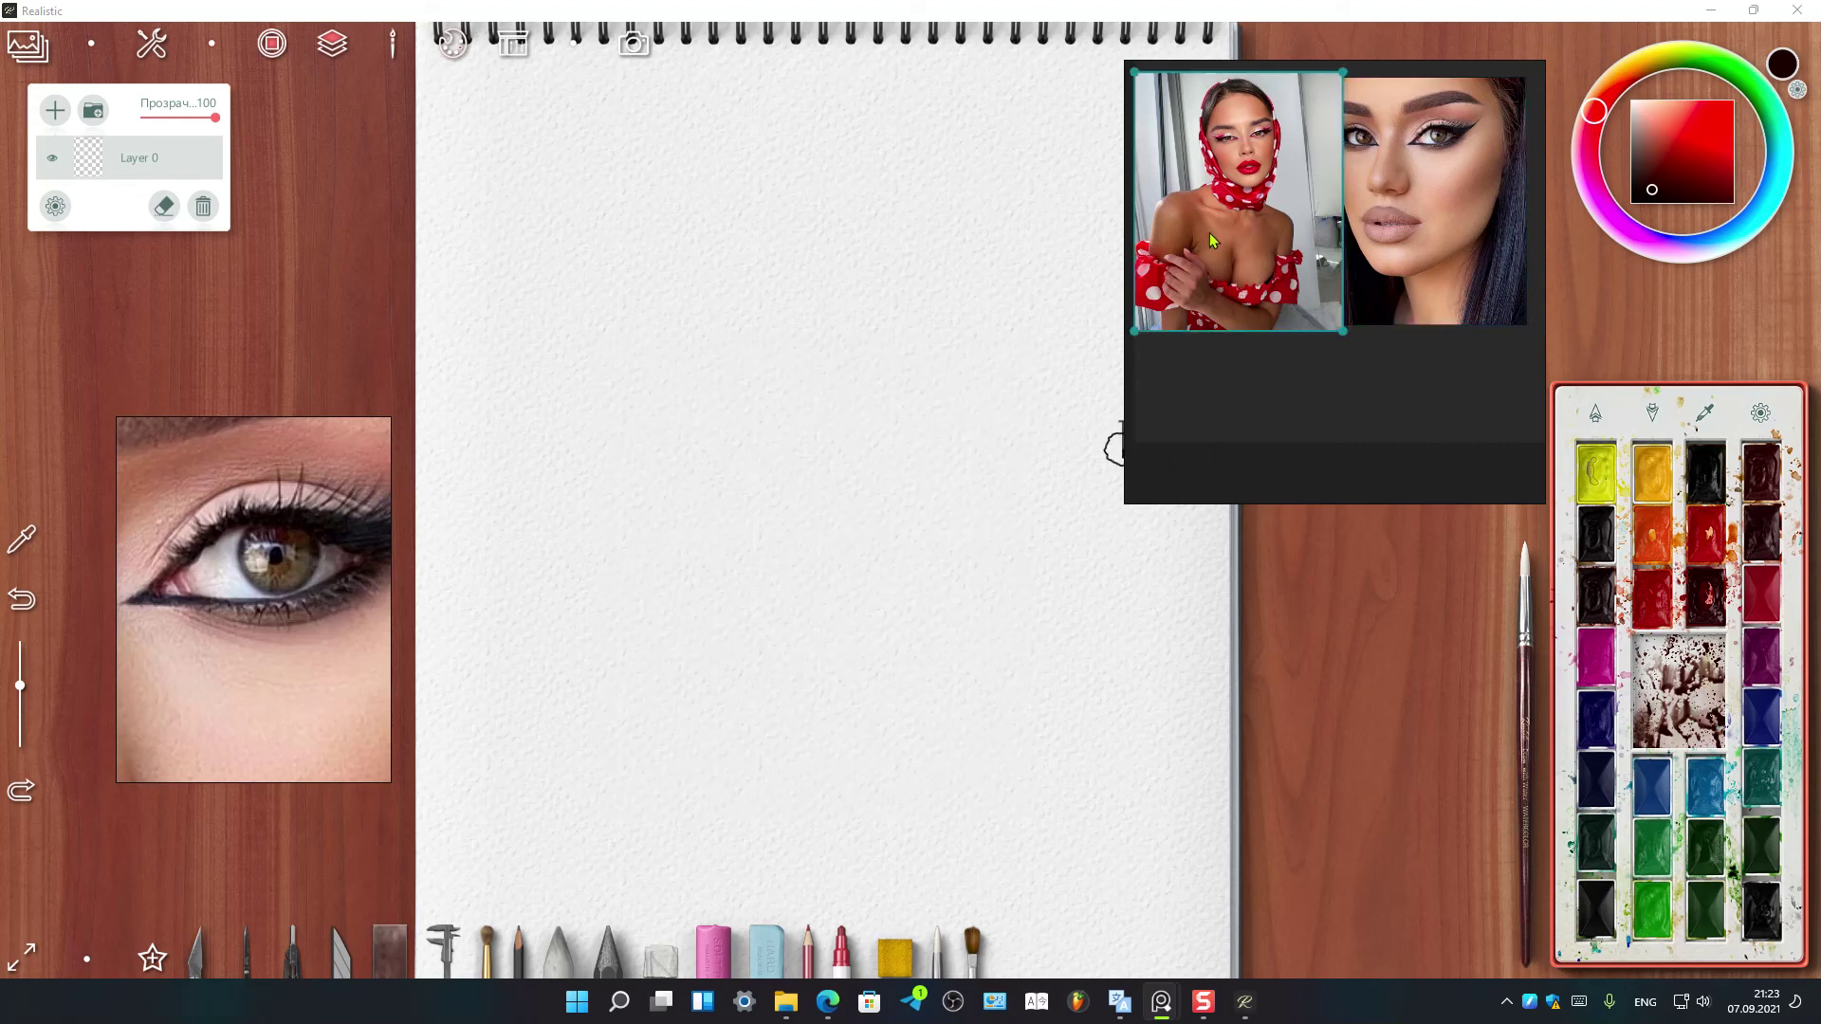
pyautogui.rightClick(1198, 397)
pyautogui.rightClick(249, 533)
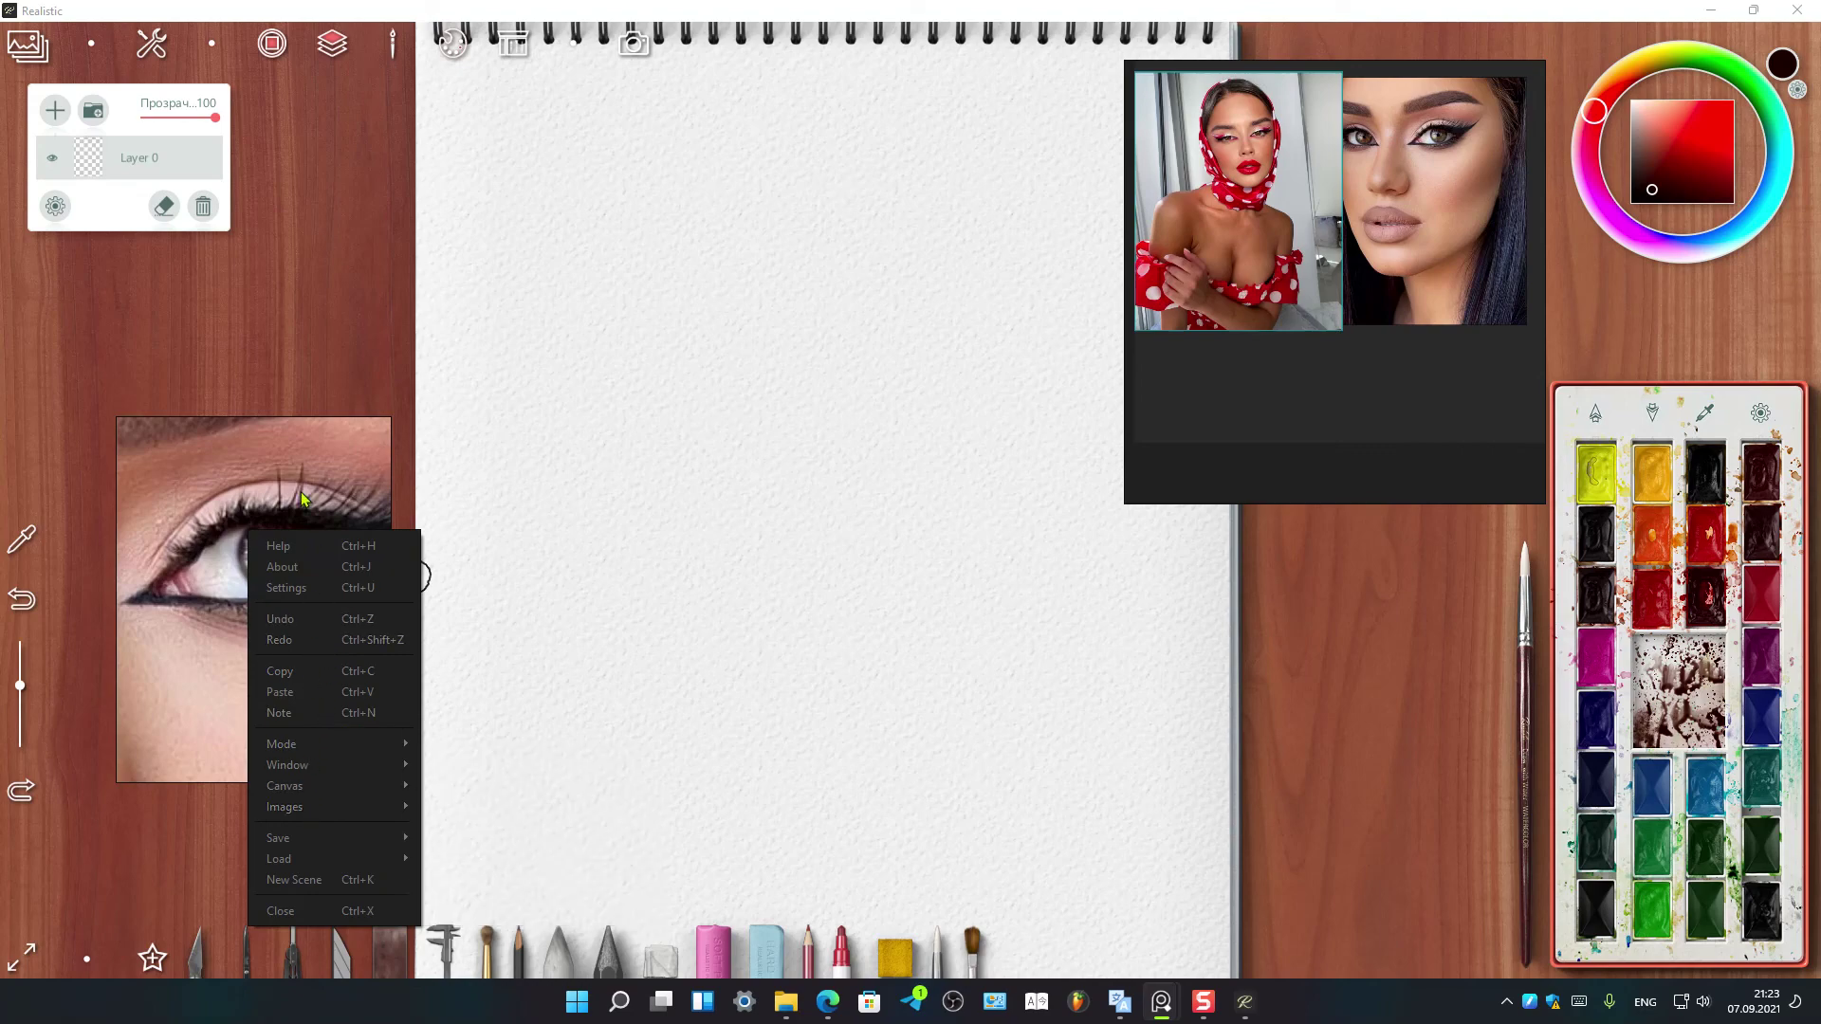
pyautogui.click(244, 471)
# Shrink the portrait board from its lower-left corner to show only the face close-up
pyautogui.scroll(-3, 787, 484)
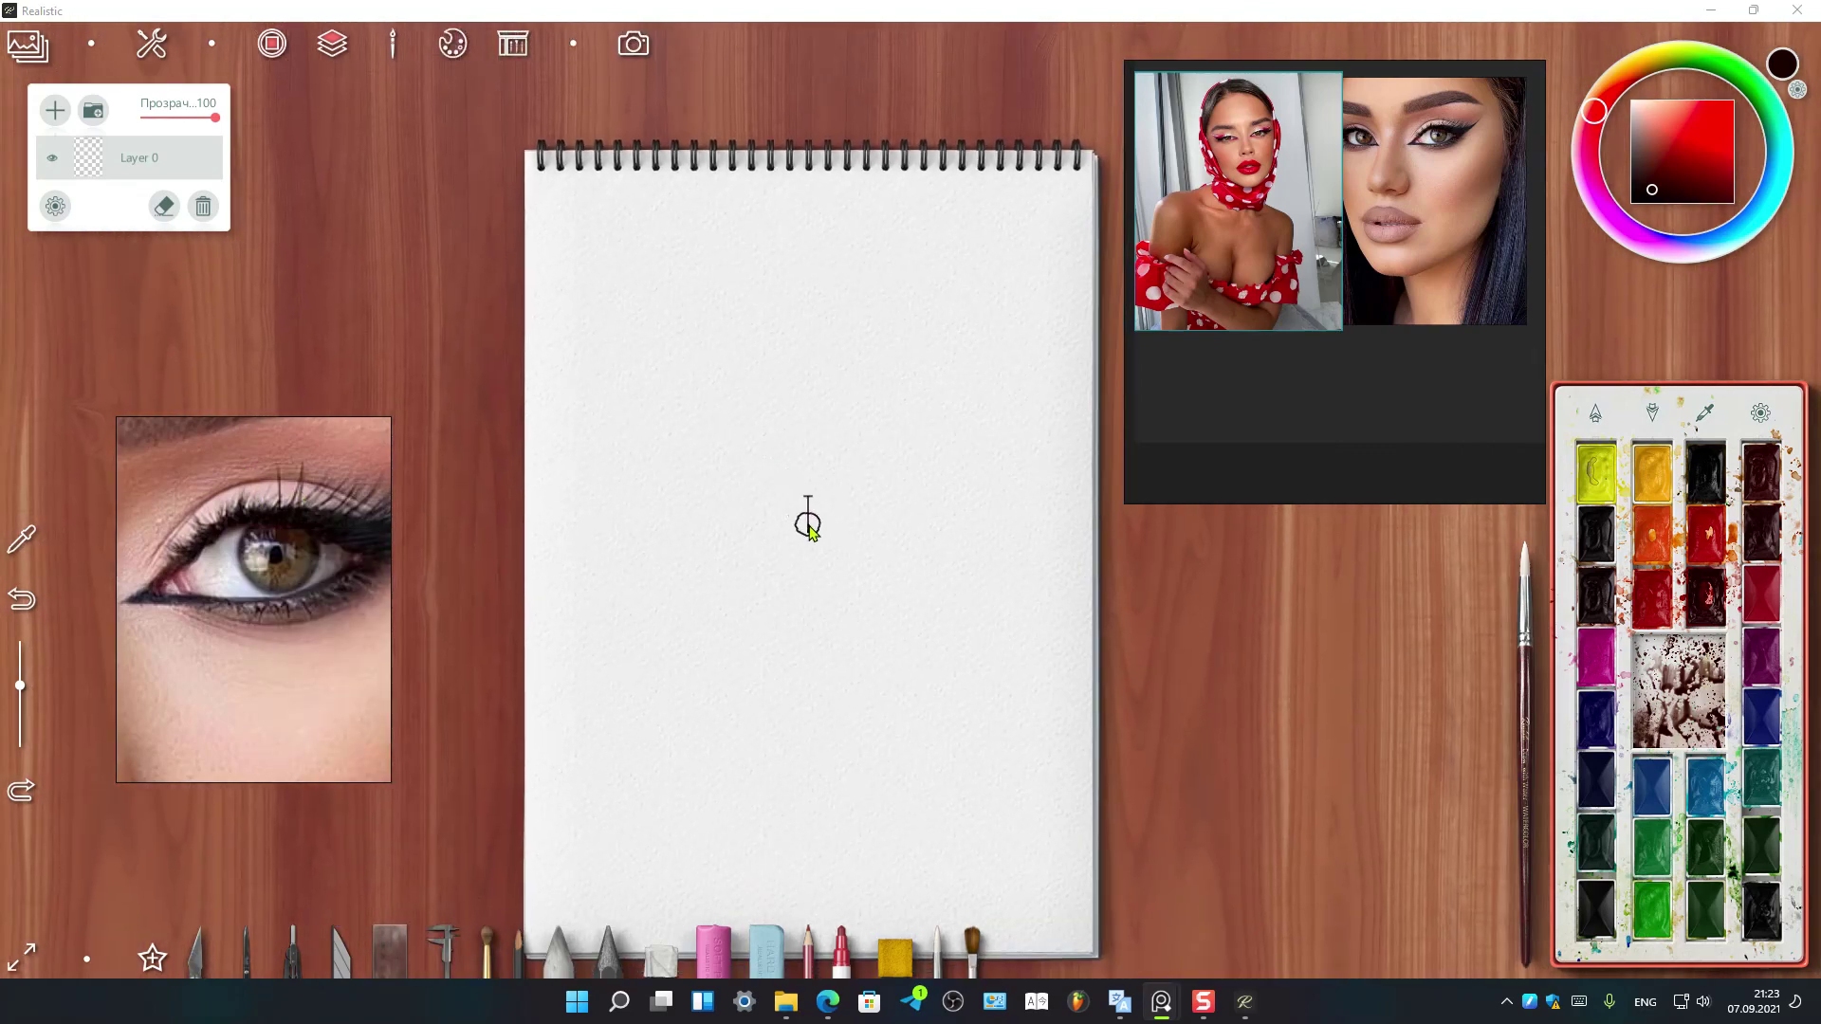
pyautogui.scroll(4, 739, 607)
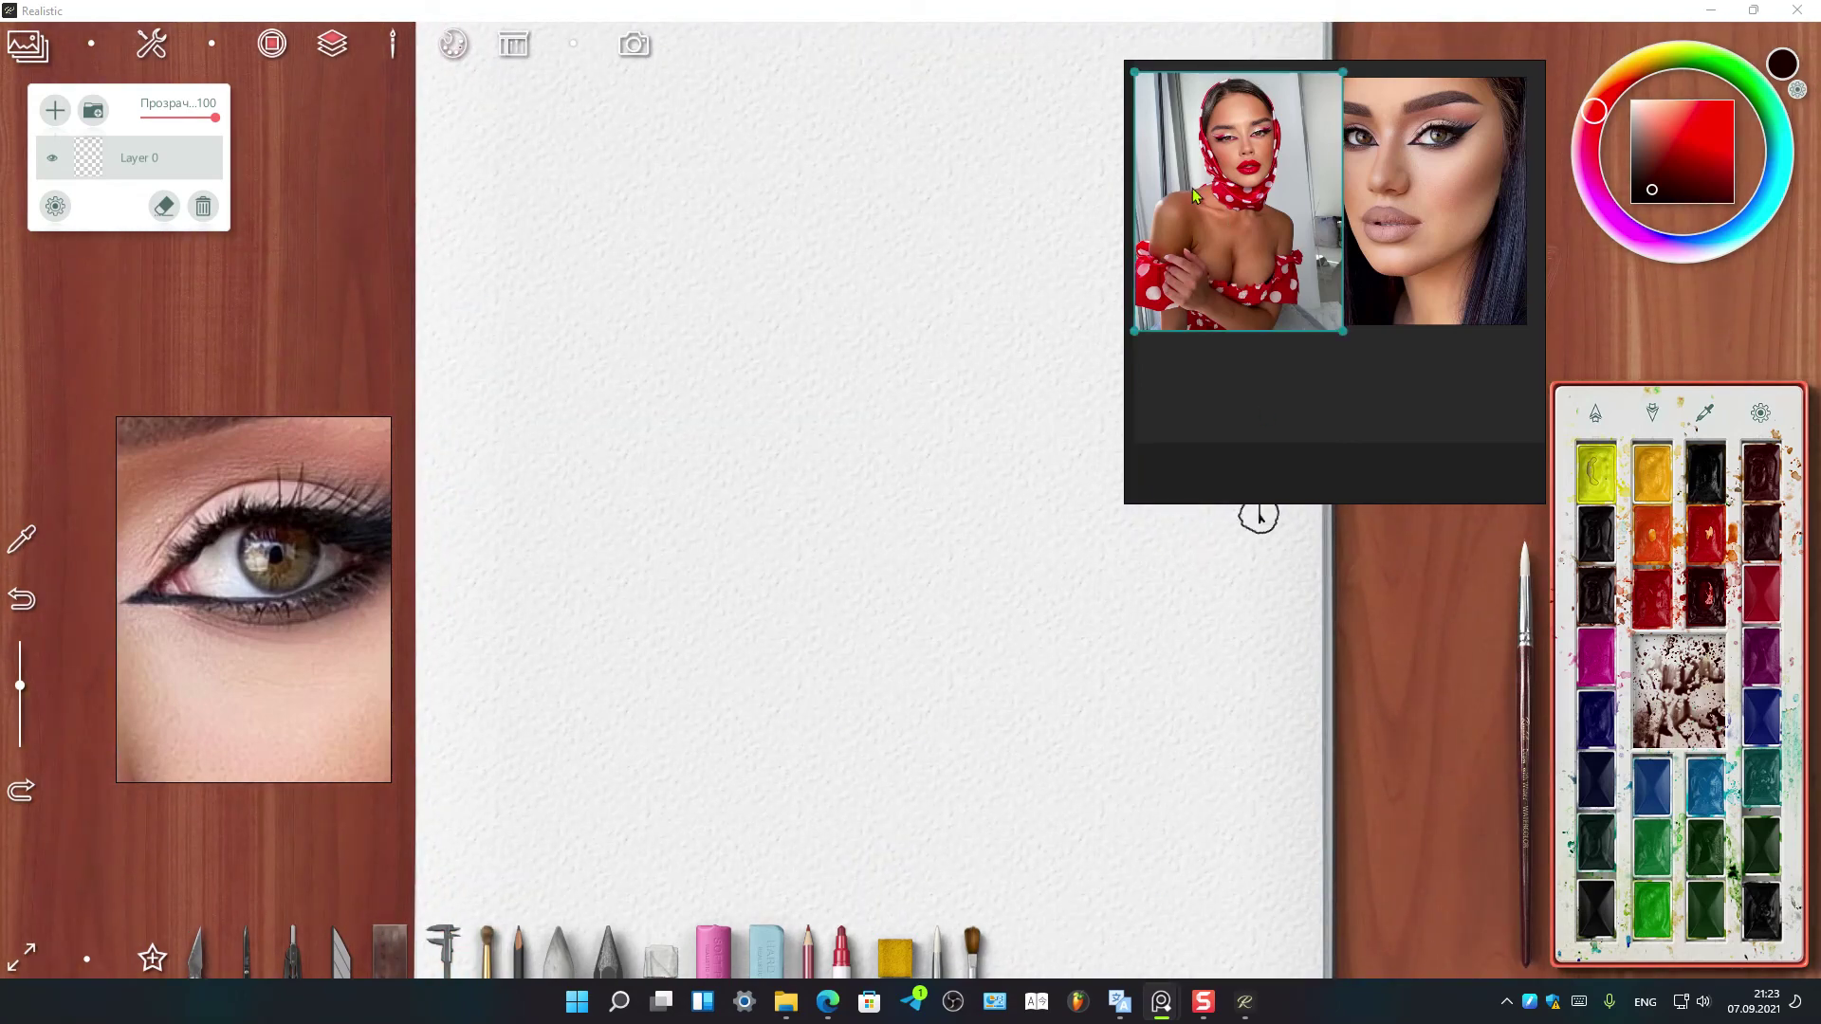
pyautogui.moveTo(1124, 504)
pyautogui.mouseDown()
pyautogui.moveTo(1153, 360)
pyautogui.moveTo(1369, 297)
pyautogui.moveTo(1351, 299)
pyautogui.mouseUp()
pyautogui.moveTo(1417, 169)
pyautogui.mouseDown()
pyautogui.moveTo(1454, 152)
pyautogui.moveTo(1421, 171)
pyautogui.mouseUp()
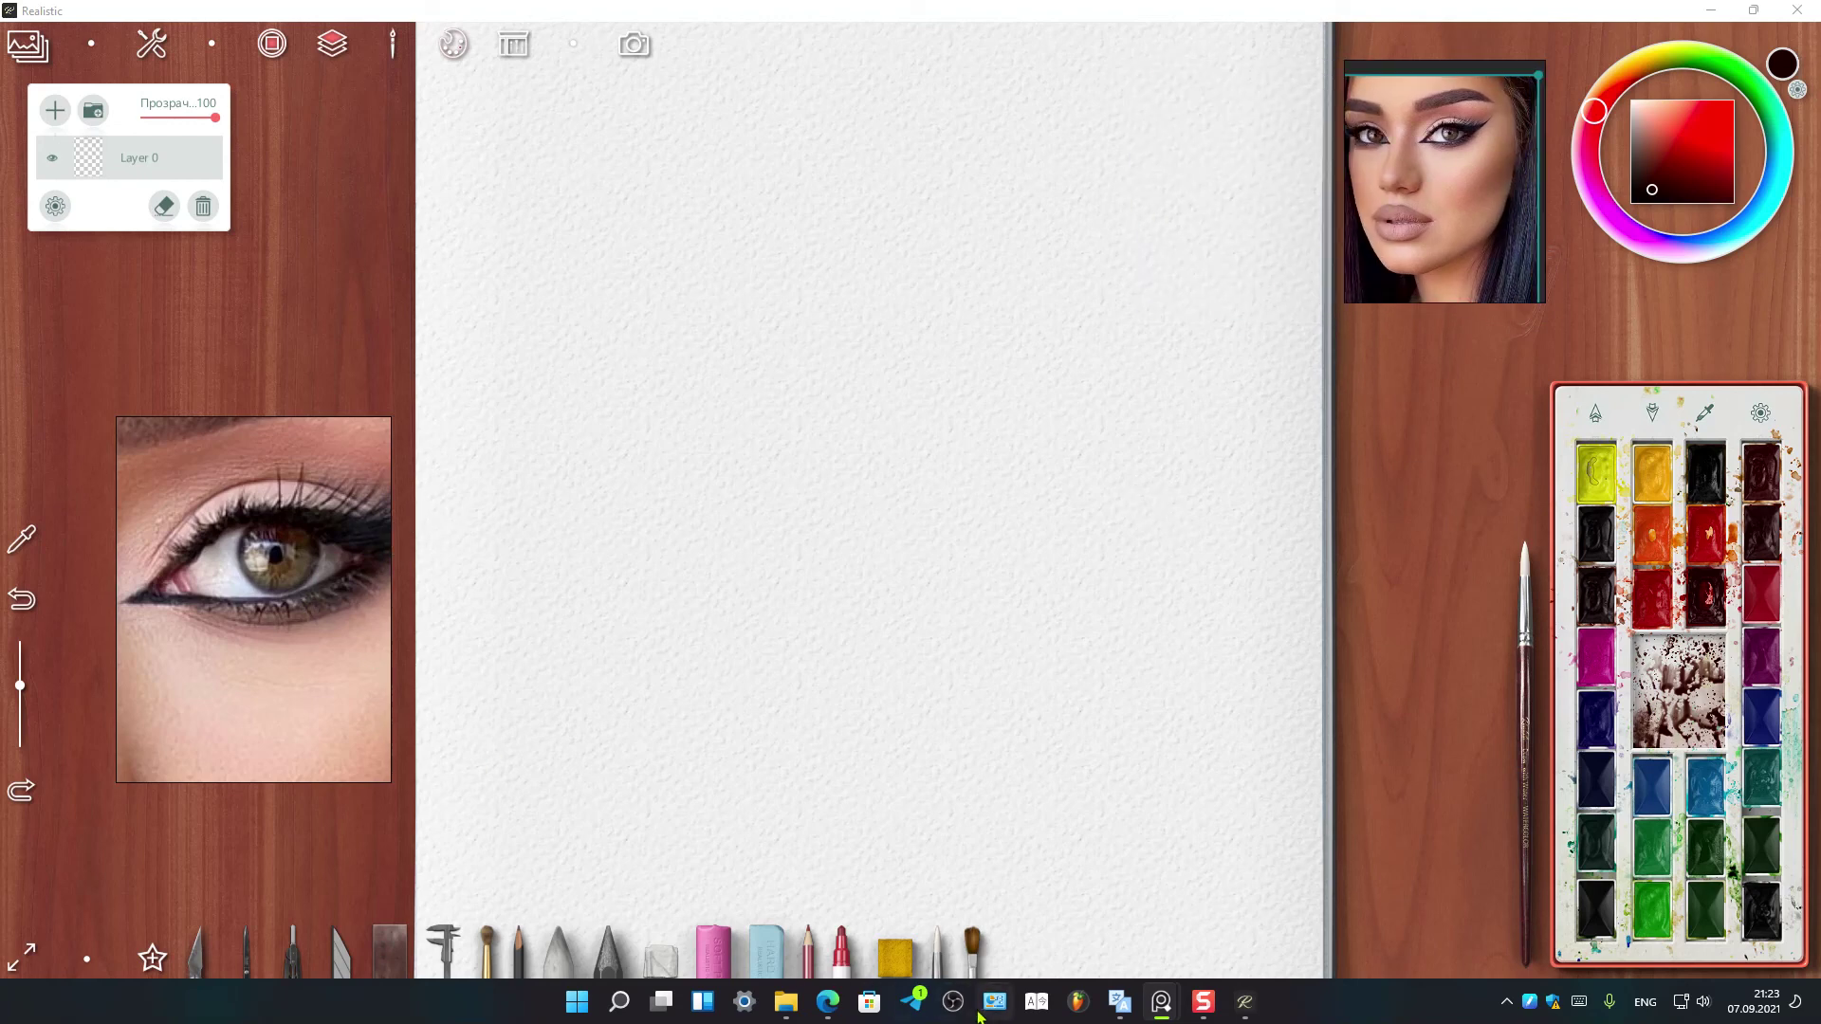